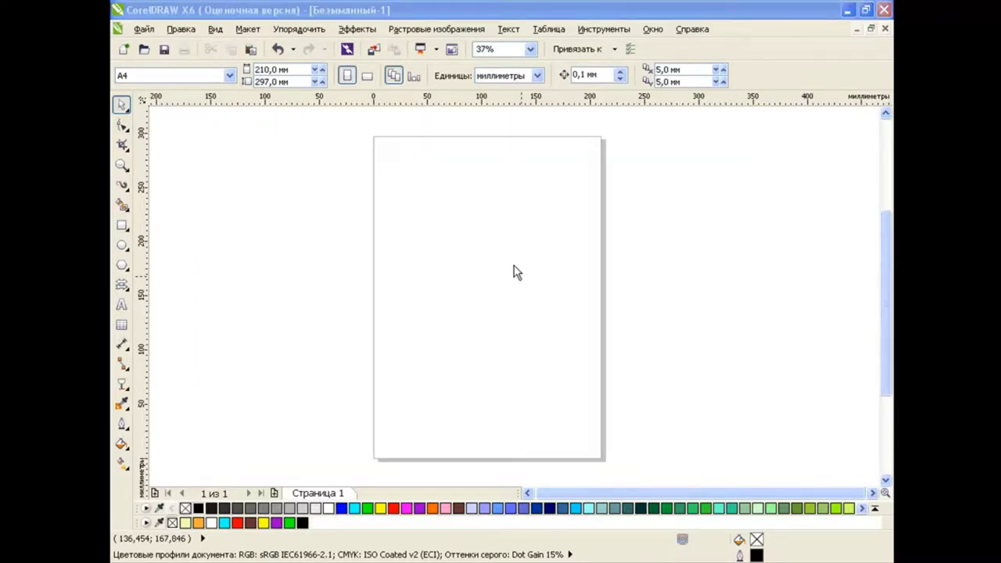
Step: Draw a square, convert it to curves and pull its top corners inward into a trapezoid
key("F6")
left_click_drag(342, 173, 472, 303)
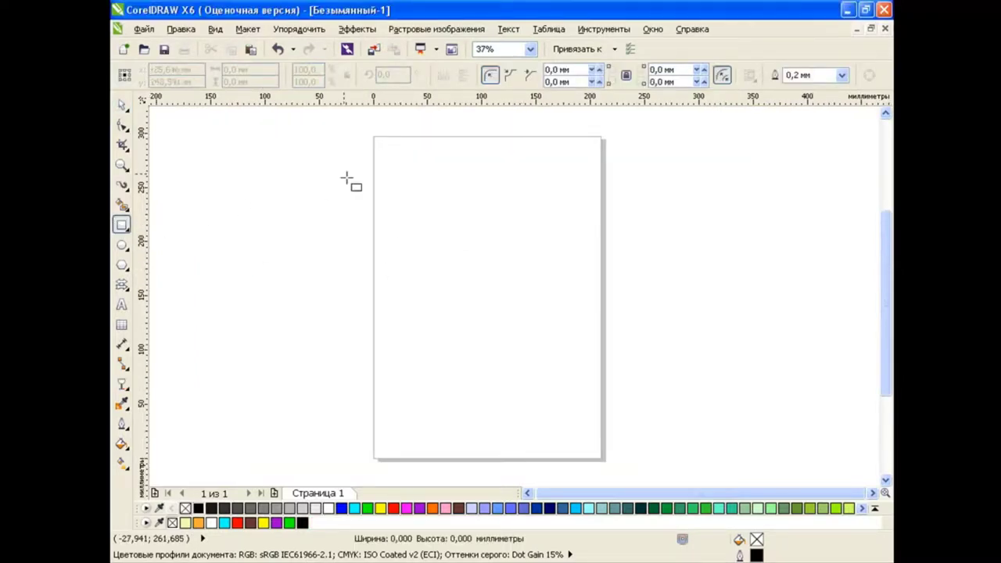
key("ctrl+q")
left_click(122, 125)
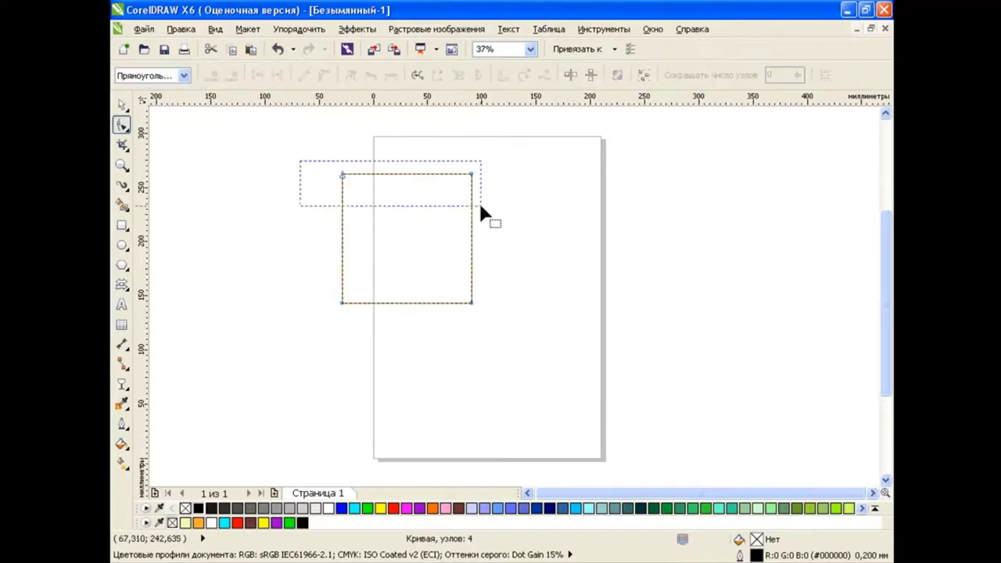
left_click_drag(302, 161, 479, 201)
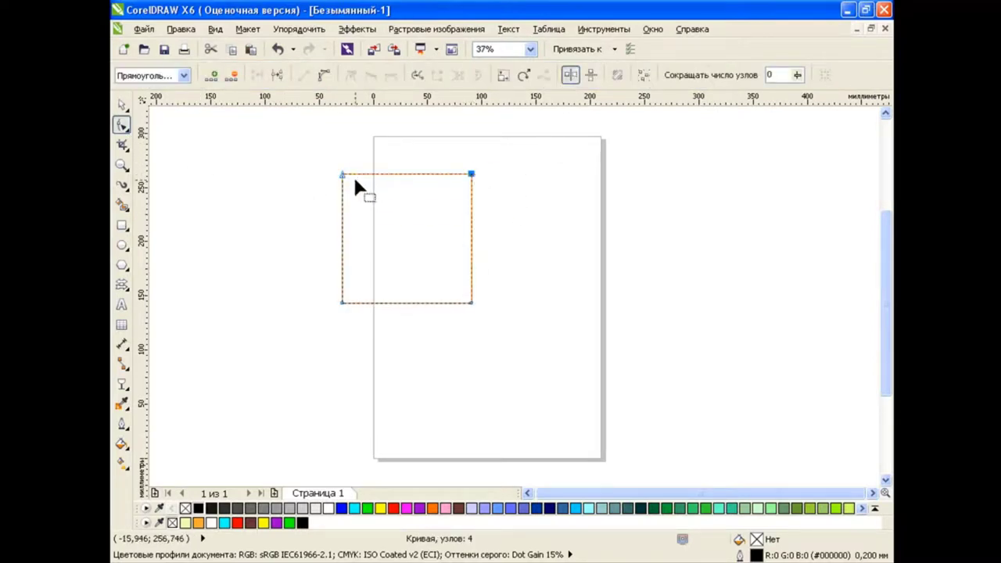
left_click(570, 75)
left_click_drag(472, 174, 441, 173)
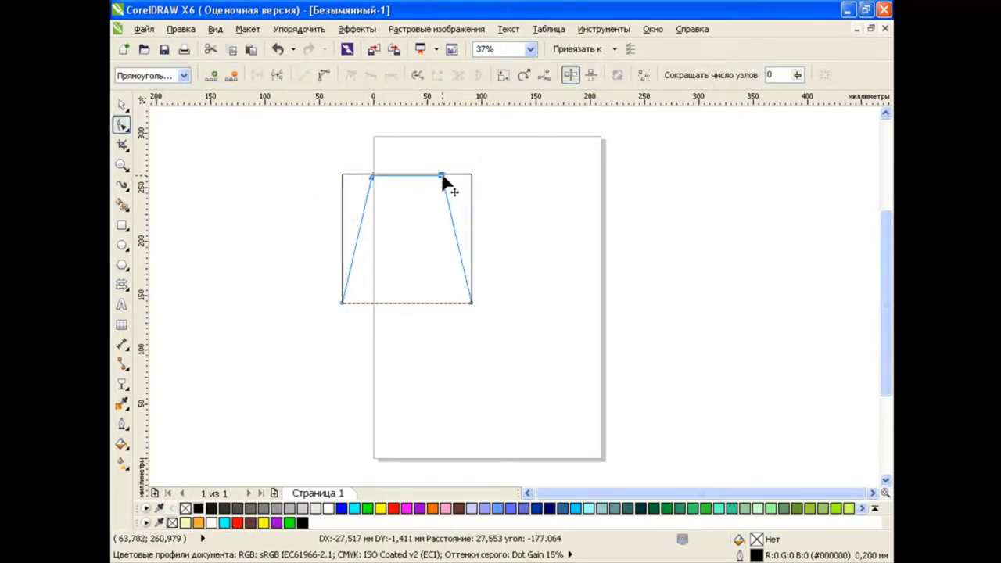
Step: Round the trapezoid's edges, flatten its bottom, and move it left over the page edge
left_click_drag(341, 189, 566, 357)
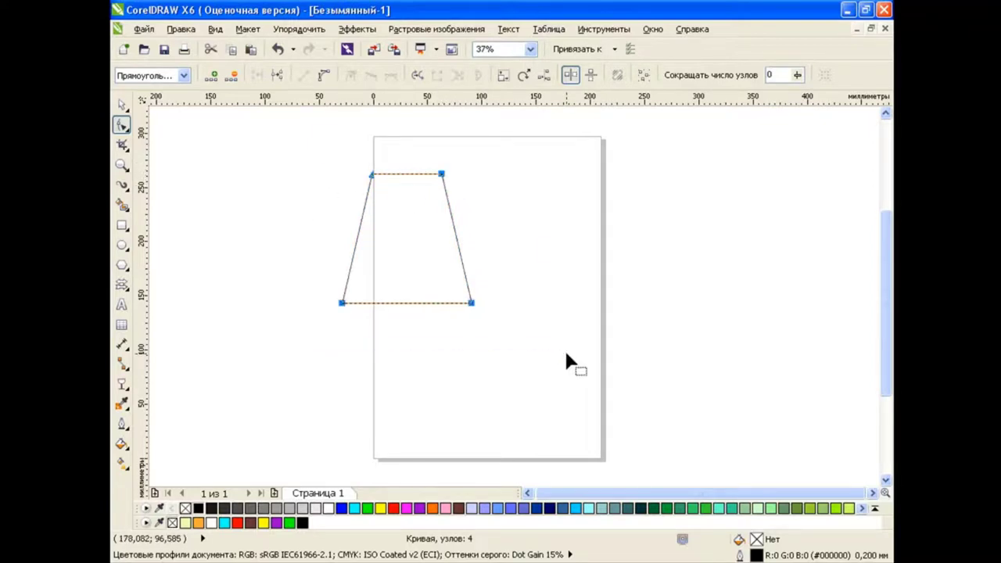
left_click(367, 74)
left_click(551, 269)
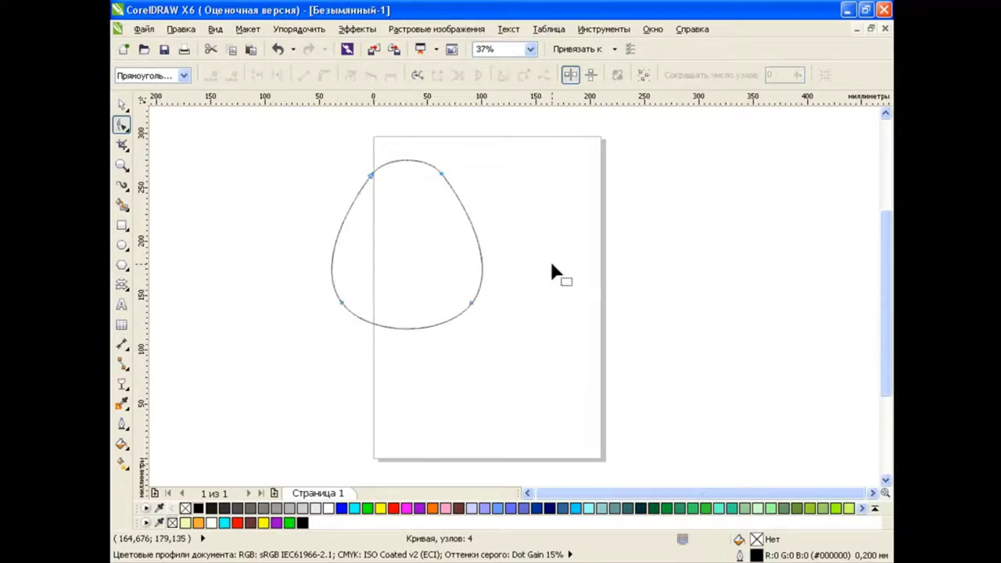
left_click_drag(407, 328, 407, 310)
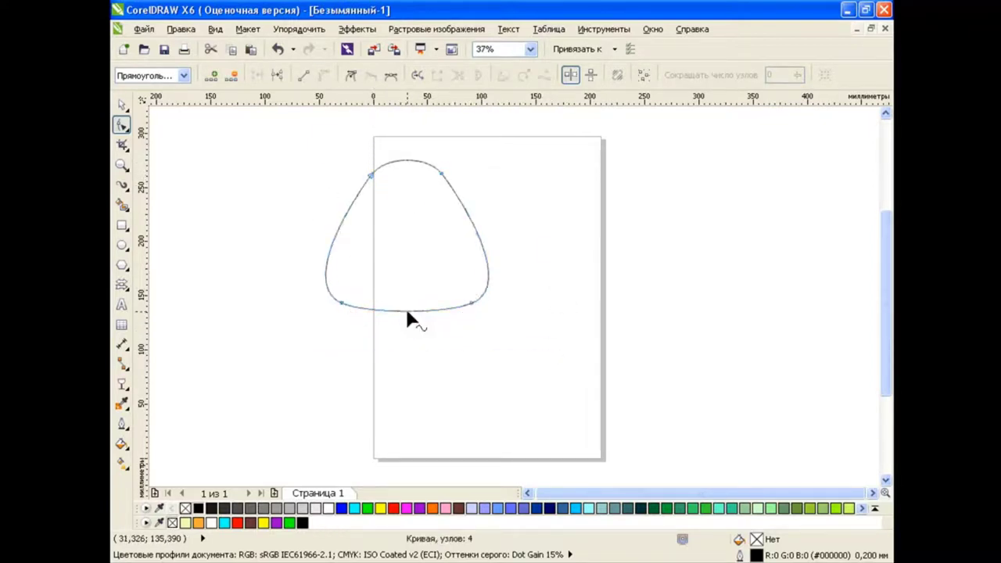
left_click(122, 104)
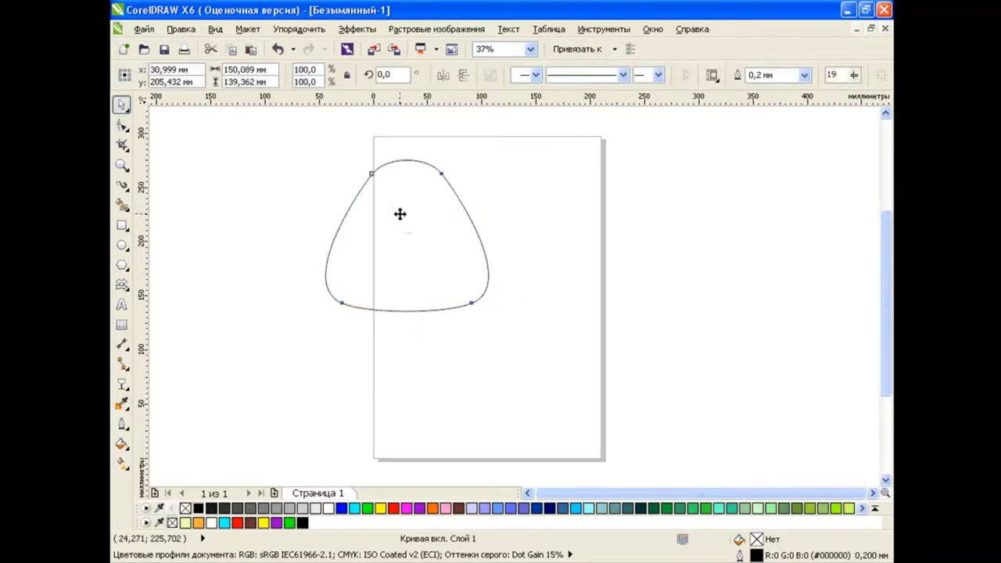
left_click_drag(400, 214, 319, 258)
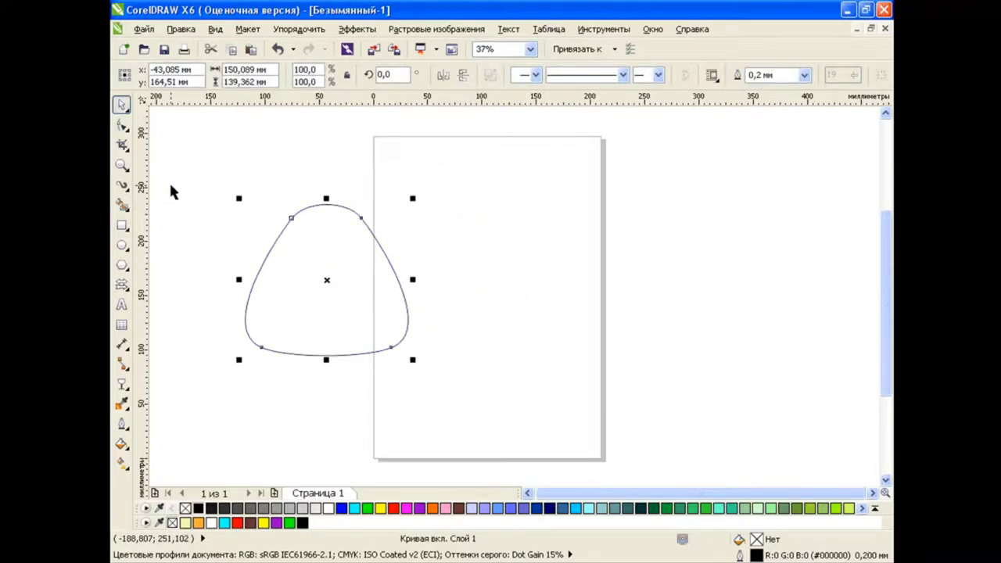
Step: Draw a long bar across the earpiece top and curve its top-left corner
left_click(121, 224)
mouse_move(282, 179)
left_mouse_down()
mouse_move(537, 237)
mouse_move(688, 233)
left_mouse_up()
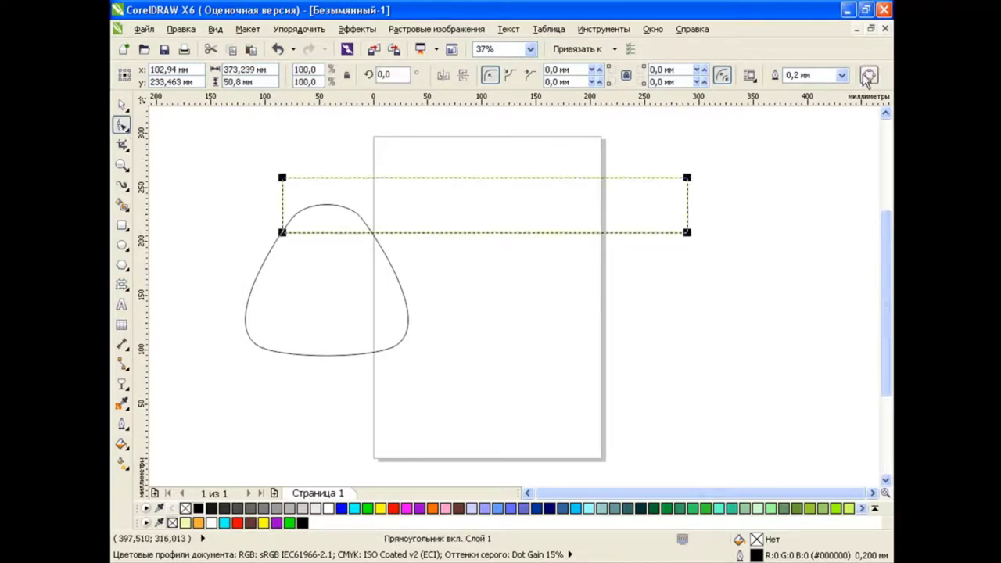
key("F10")
mouse_move(282, 178)
left_mouse_down()
mouse_move(334, 184)
mouse_move(322, 183)
left_mouse_up()
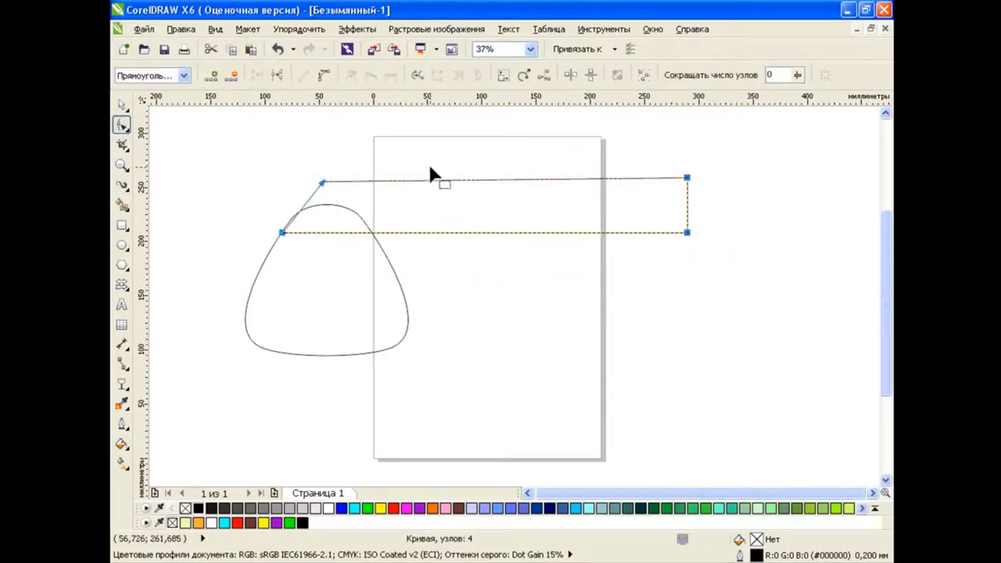
left_click(301, 223)
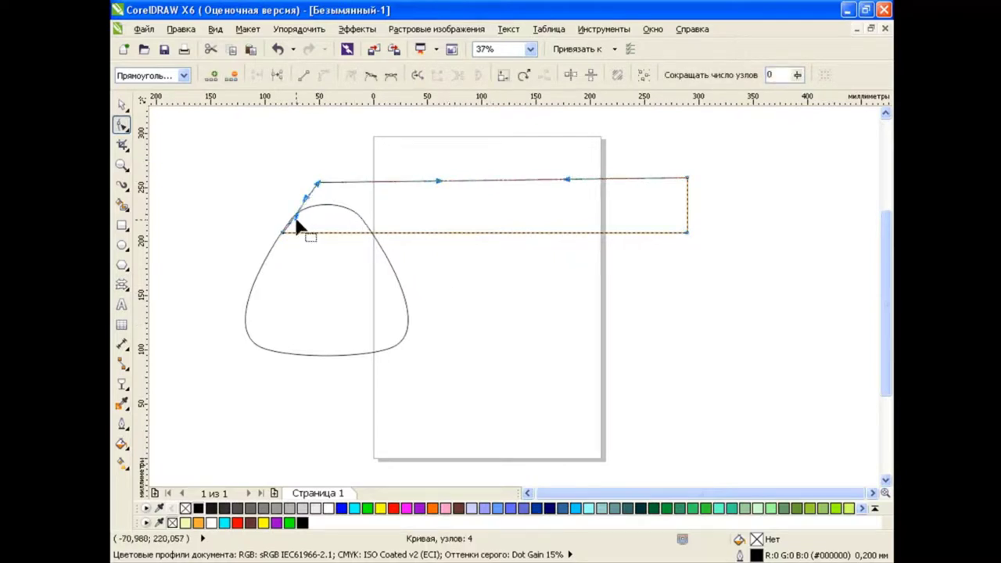
left_click_drag(298, 221, 286, 215)
Step: Shorten the bar from the right and bend its top edge into an arch
left_click_drag(317, 183, 338, 190)
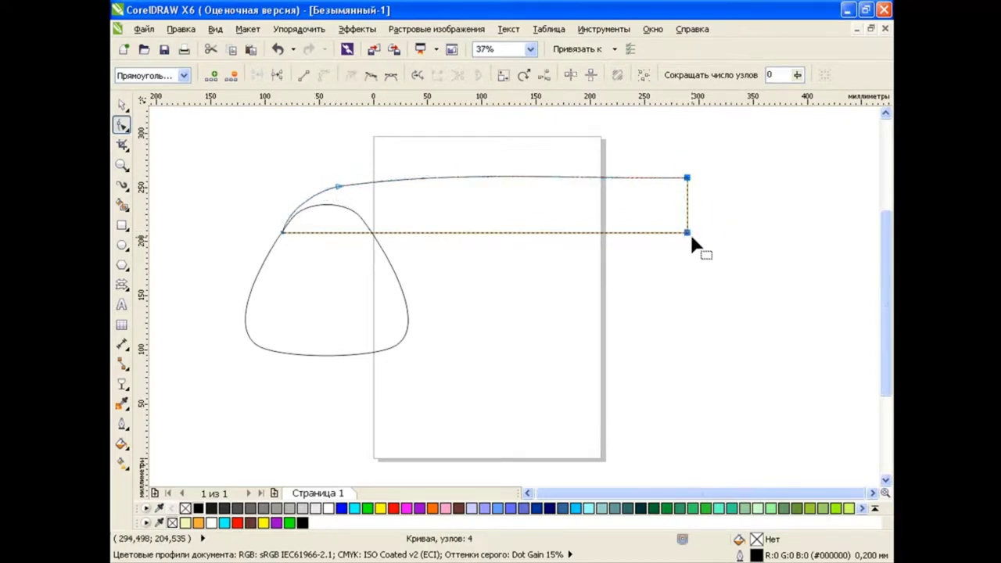
left_click_drag(688, 233, 509, 234)
left_click(341, 188)
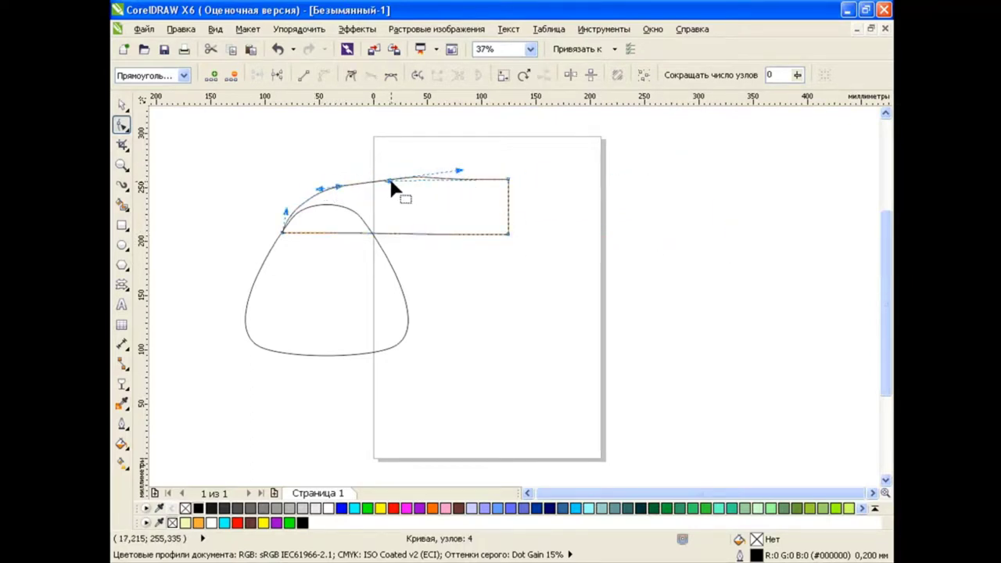
mouse_move(390, 182)
left_mouse_down()
mouse_move(329, 190)
mouse_move(353, 197)
left_mouse_up()
left_click_drag(481, 182, 479, 186)
key("space")
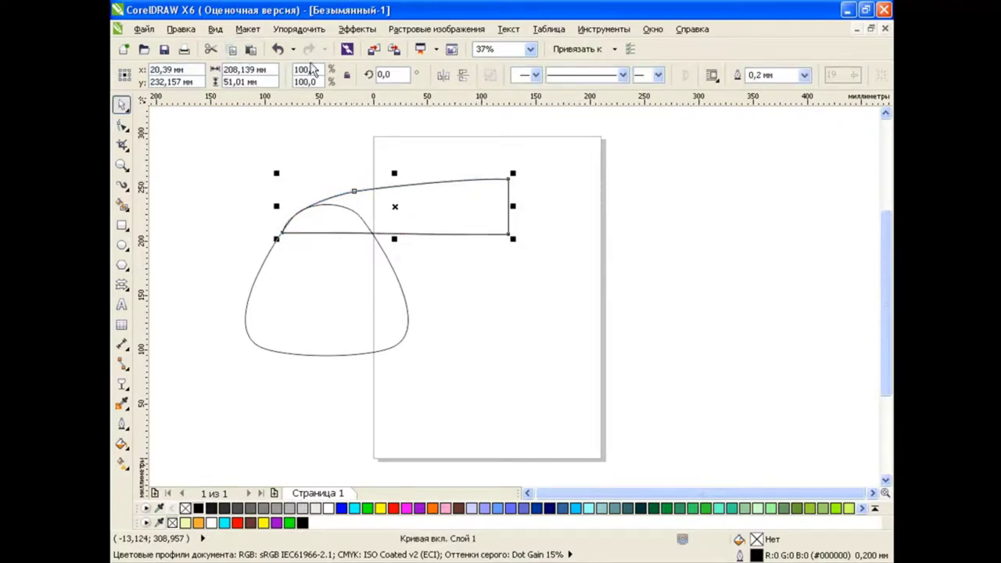
Step: Place a horizontally mirrored copy of the grip half and combine both halves
left_click(443, 75)
left_click_drag(412, 210, 603, 210)
key("ctrl+l")
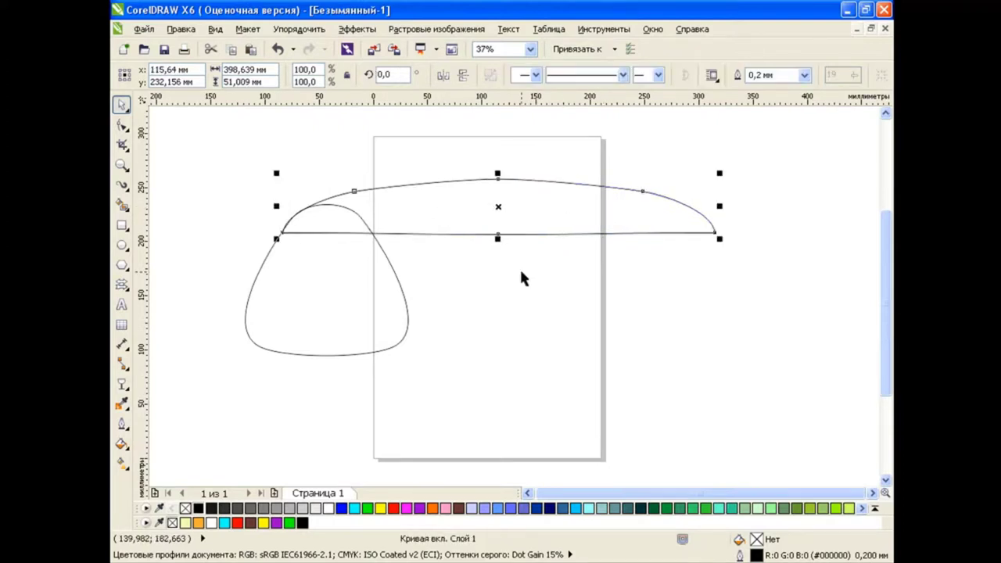
left_click(520, 279)
Step: Copy the earpiece to the right end and stretch the grip to reach it
left_click(342, 286)
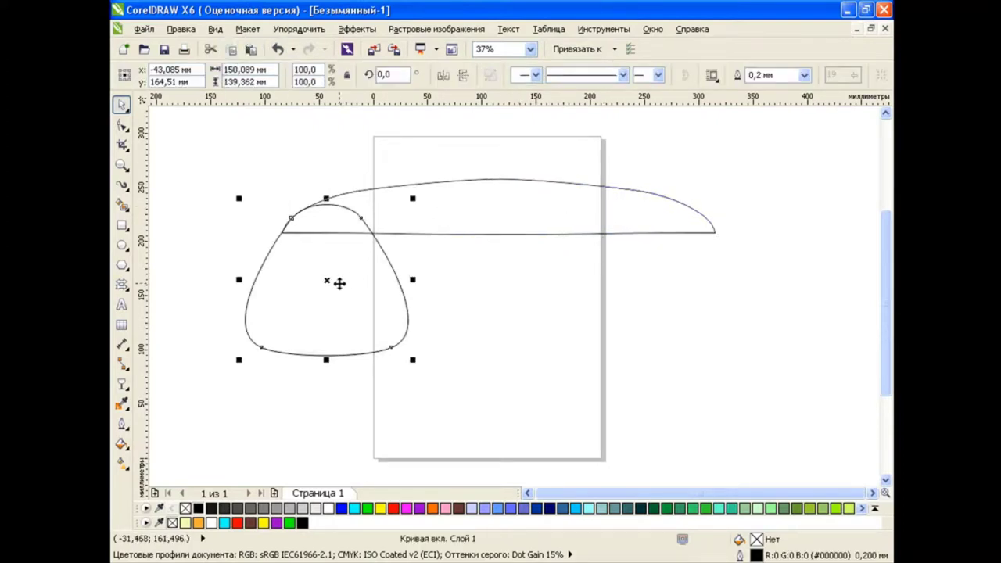
left_click_drag(340, 281, 680, 287)
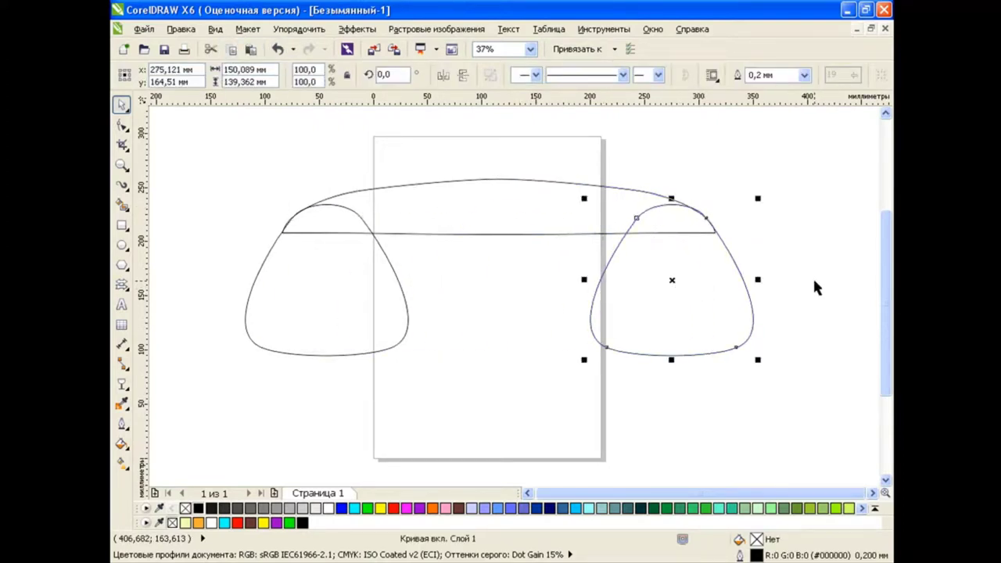
left_click(460, 189)
scroll(476, 219, "down", 1)
mouse_move(595, 215)
left_mouse_down()
mouse_move(730, 210)
mouse_move(657, 211)
left_mouse_up()
left_click_drag(569, 257, 627, 252)
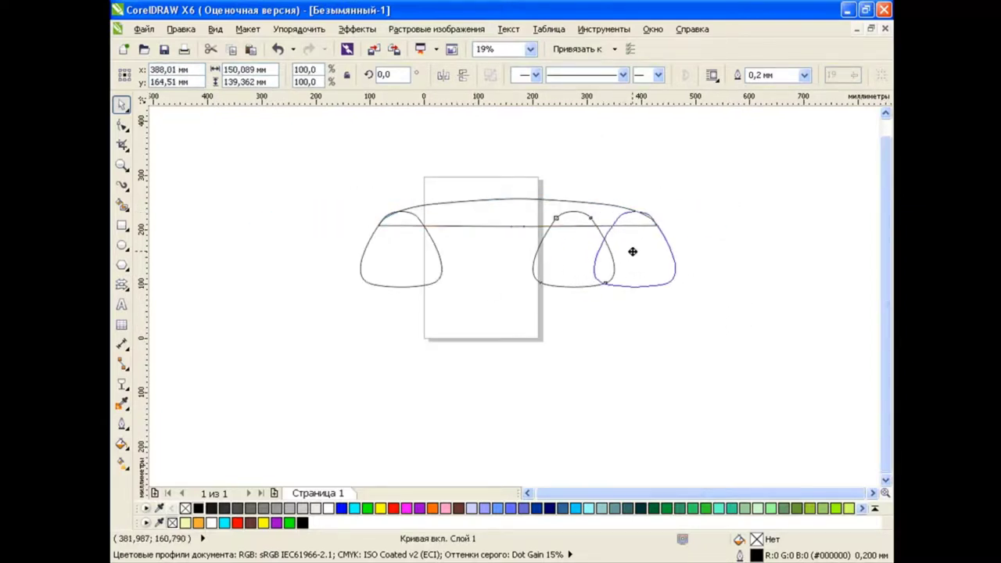
left_click(570, 313)
Step: Tilt the left earpiece about 22° and reposition it against the grip
left_click(405, 251)
scroll(405, 250, "up", 1)
left_click(397, 232)
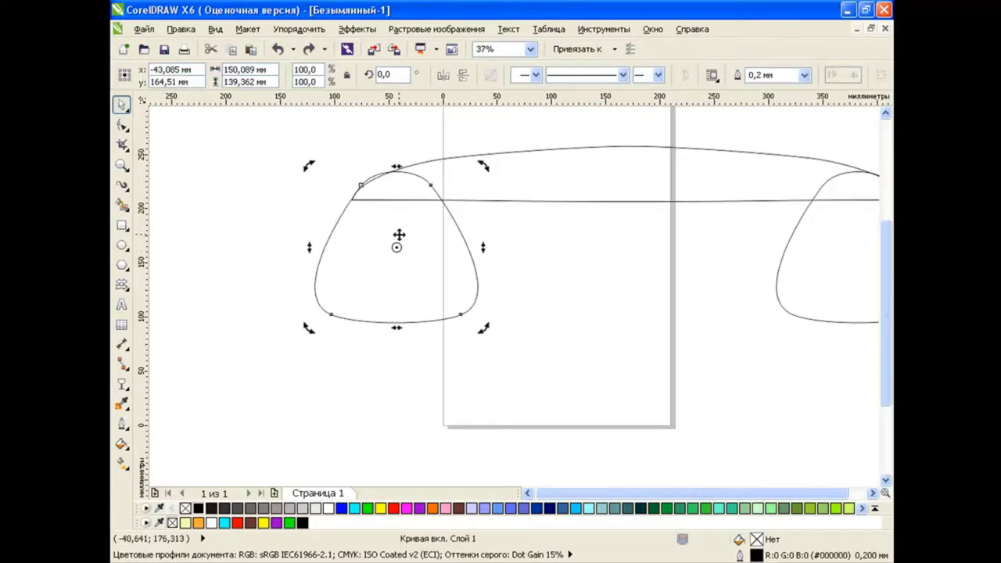
left_click_drag(298, 163, 257, 201)
left_click_drag(377, 225, 390, 225)
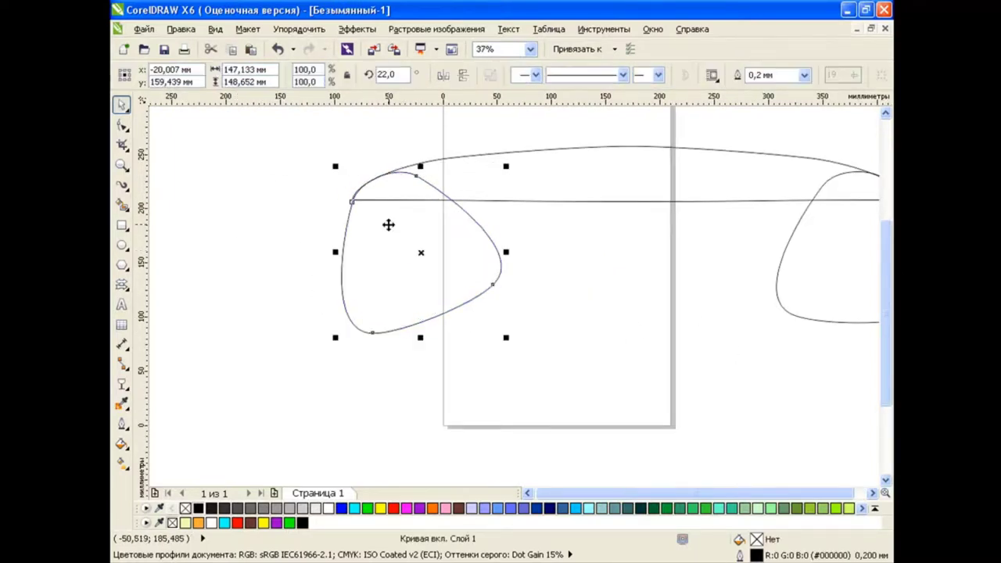
left_click(278, 290)
left_click(429, 245)
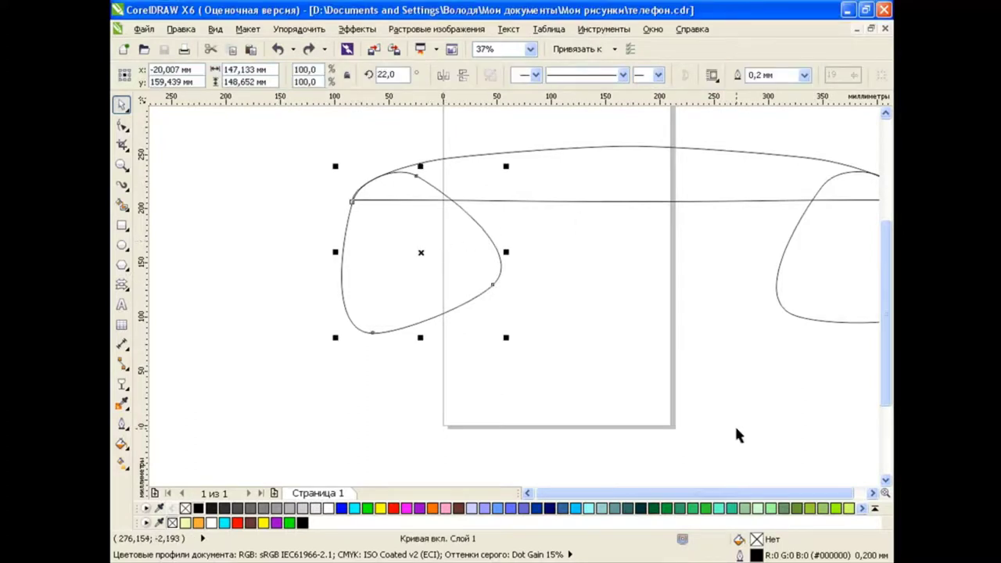
scroll(872, 492, "right", 5)
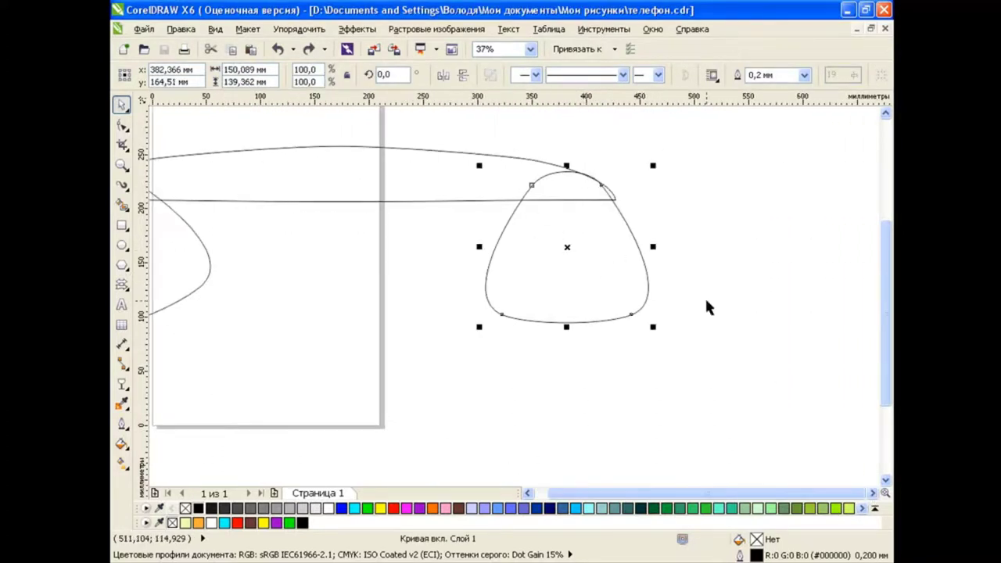
Step: Draw an arching Bezier curve across the right earpiece and fine-tune its nodes
left_click(123, 186)
left_click(180, 217)
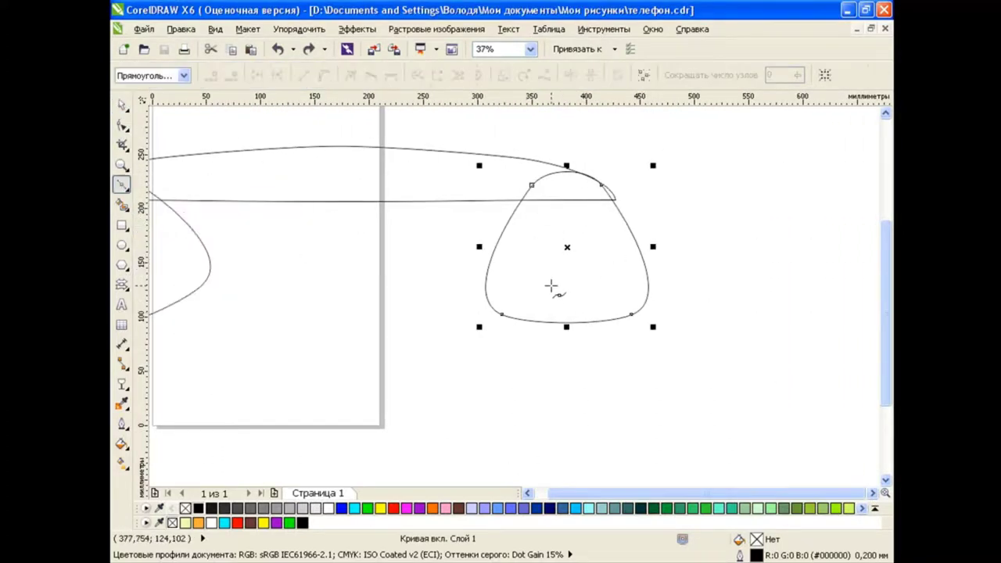
left_click(455, 254)
left_click_drag(688, 253, 816, 187)
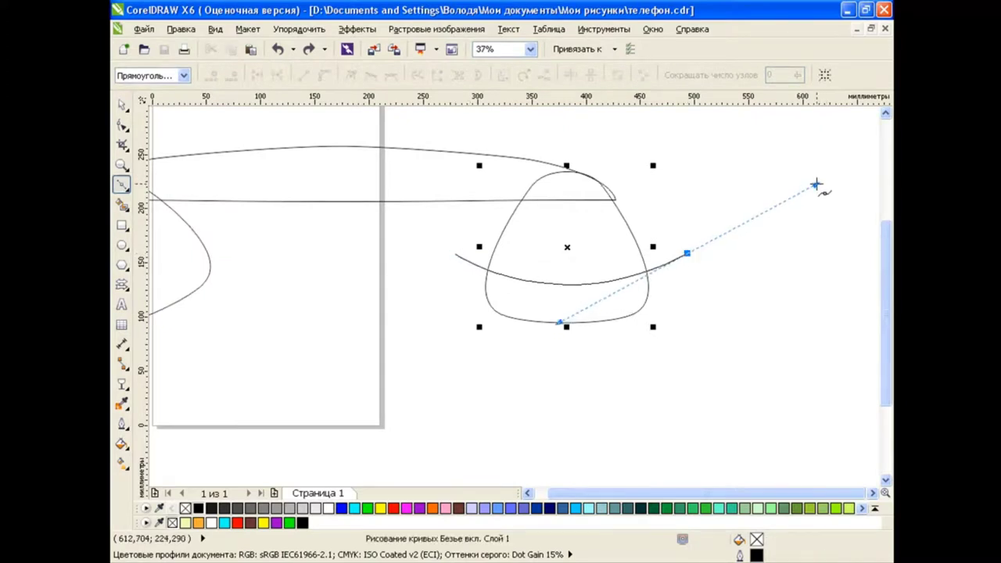
left_click(122, 125)
left_click_drag(455, 254, 453, 262)
left_click_drag(688, 254, 693, 258)
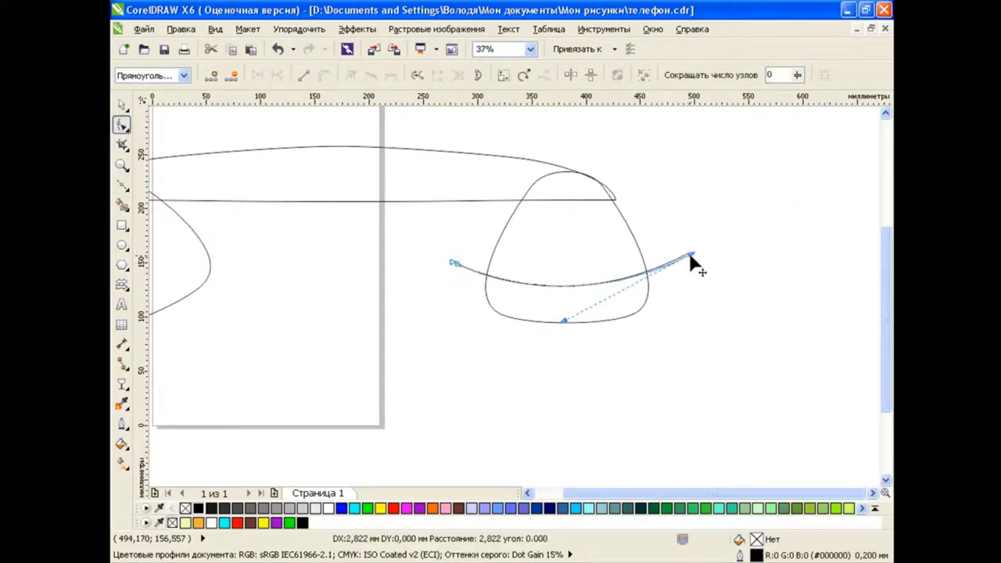
left_click_drag(567, 321, 566, 314)
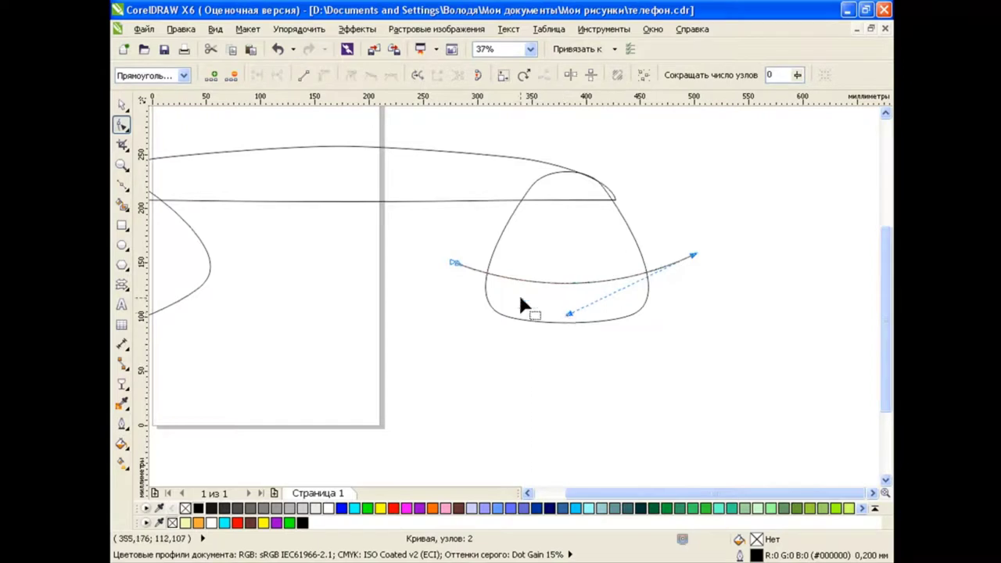
left_click_drag(451, 264, 445, 259)
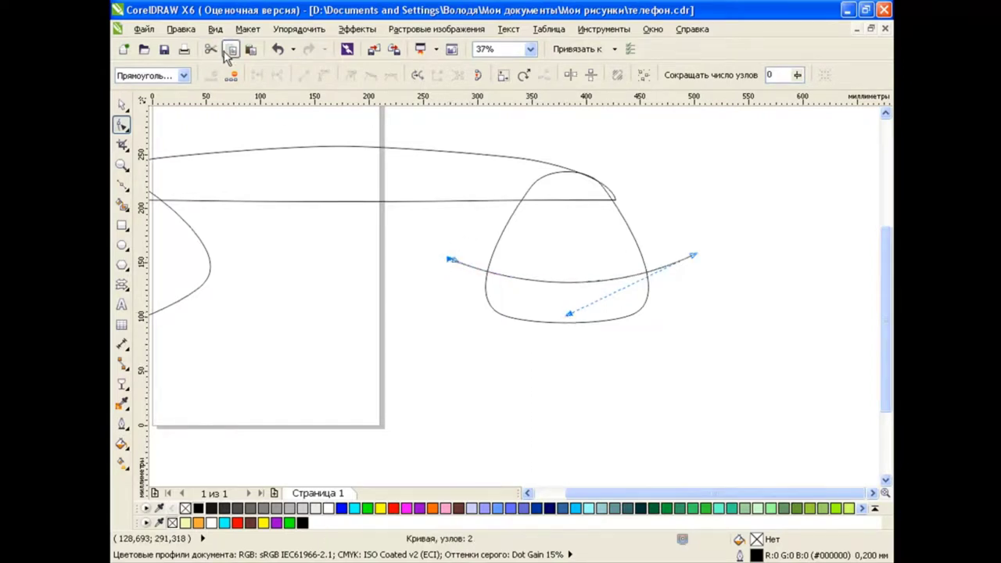
key("space")
Step: Add a lower copy of the curve and Smart Fill the band pink (#CC3366) and strip dark red
left_click_drag(574, 278, 572, 301)
left_click(643, 351)
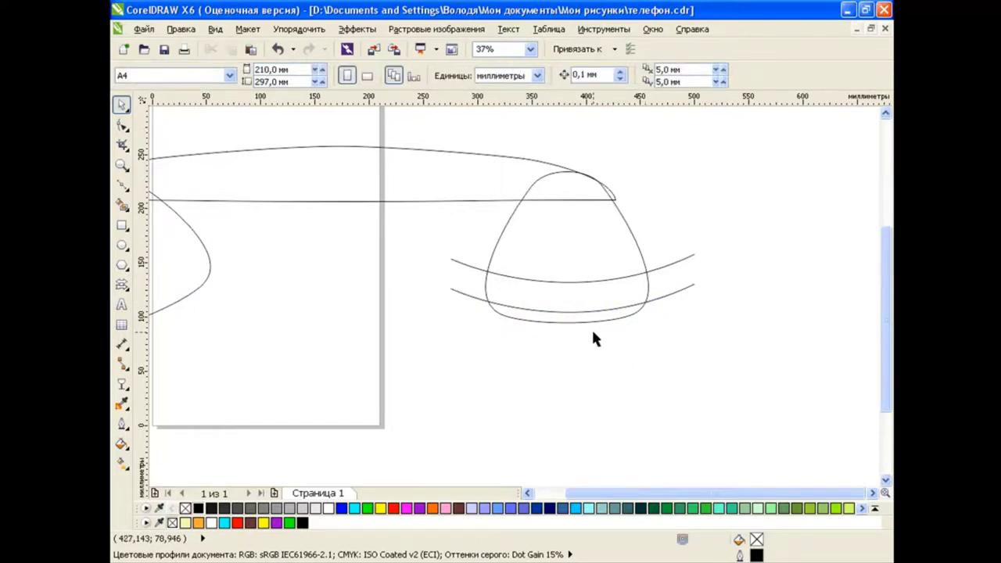
left_click(122, 203)
left_click(594, 283)
left_click(315, 75)
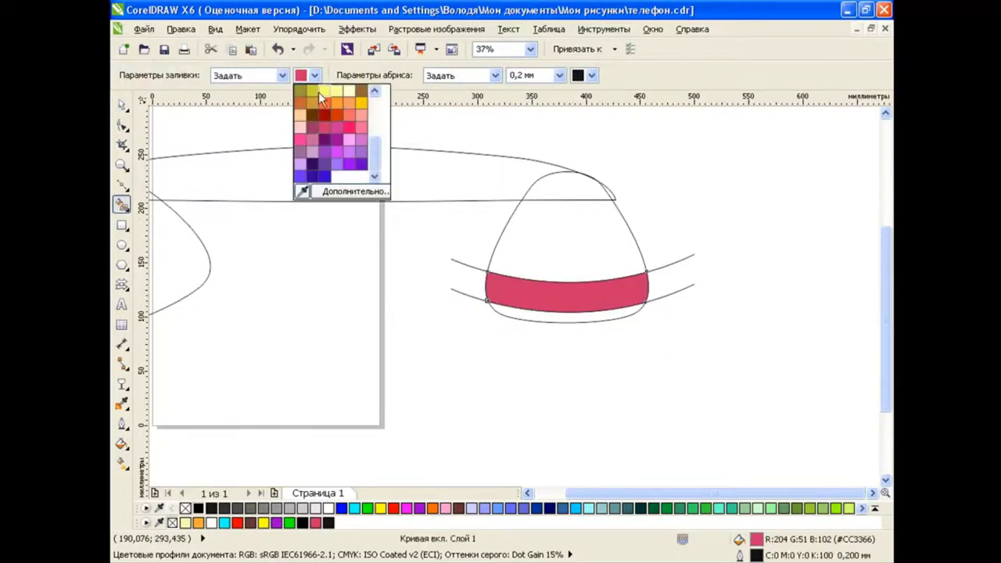
left_click(318, 92)
left_click(575, 327)
Step: Delete the leftover guide curves
key("space")
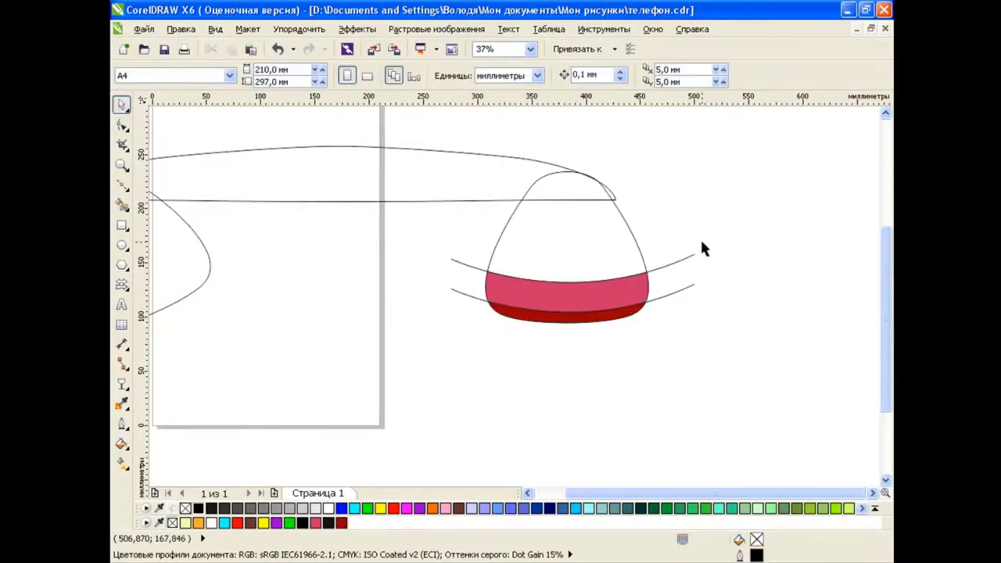
left_click_drag(693, 256, 688, 291)
key("Delete")
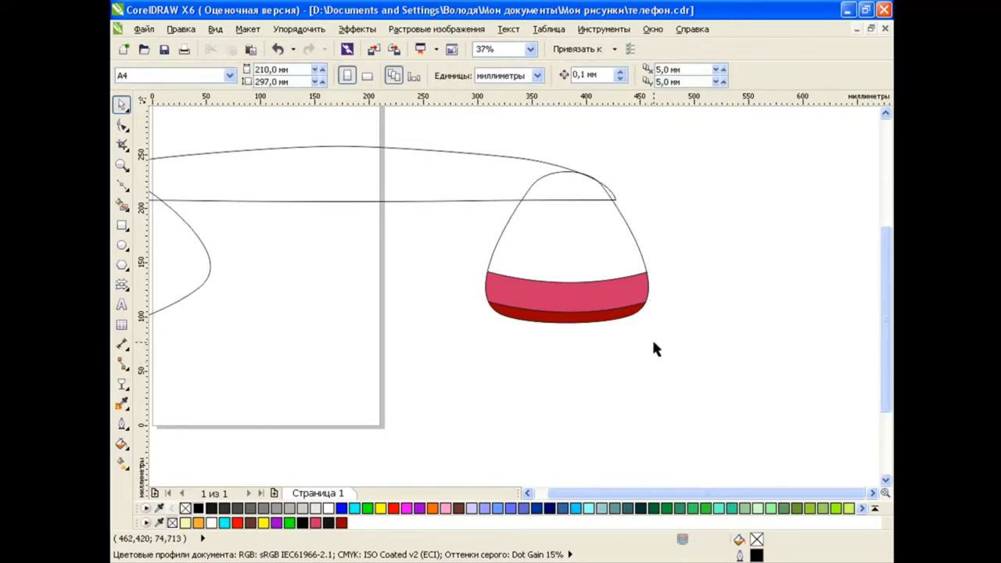
key("ctrl+z")
key("ctrl+z")
Step: Paste a copy of the body outline and scale it down toward the left
left_click(279, 49)
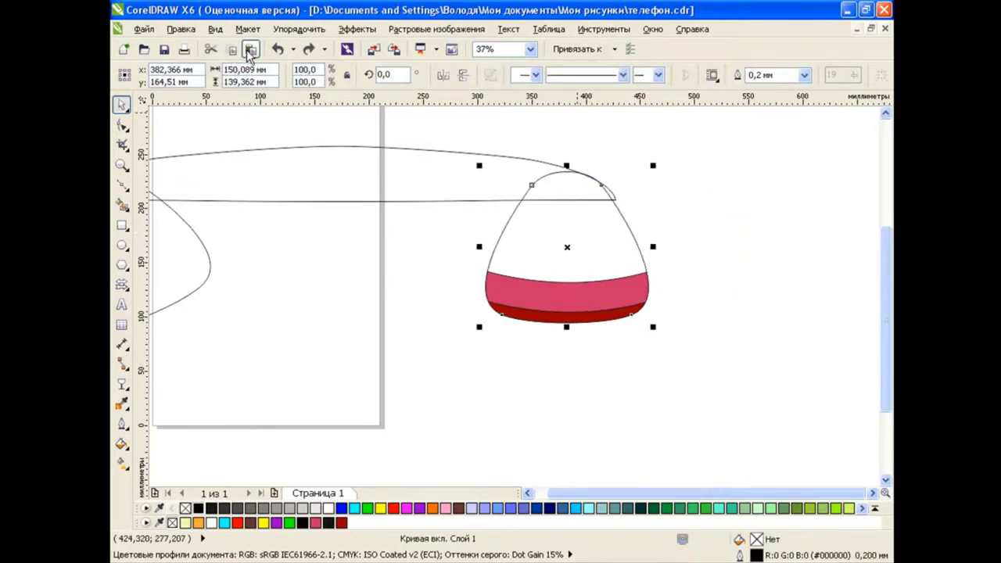
left_click(250, 49)
left_click_drag(653, 165, 611, 178)
left_click_drag(543, 201, 539, 185)
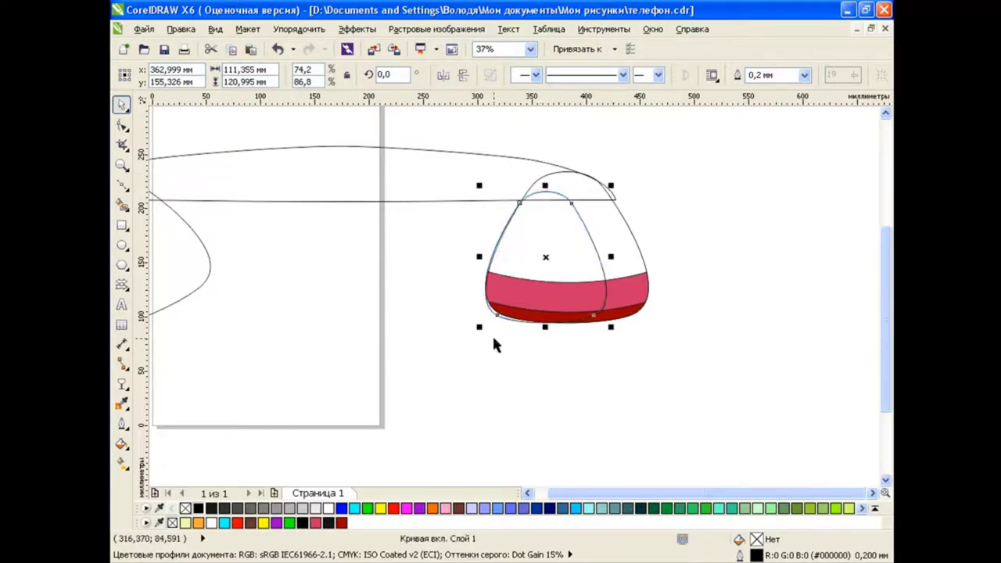
left_click_drag(478, 327, 476, 329)
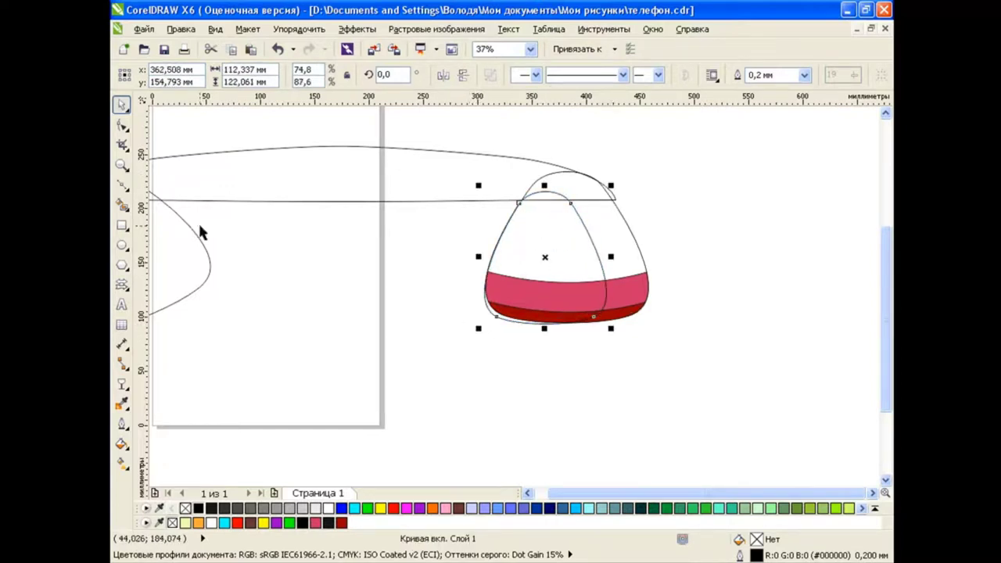
Step: Narrow the copy and reshape its nodes into an arch about 67 × 119 mm
left_click(125, 128)
left_click(160, 125)
left_click_drag(497, 322, 502, 317)
left_click(122, 104)
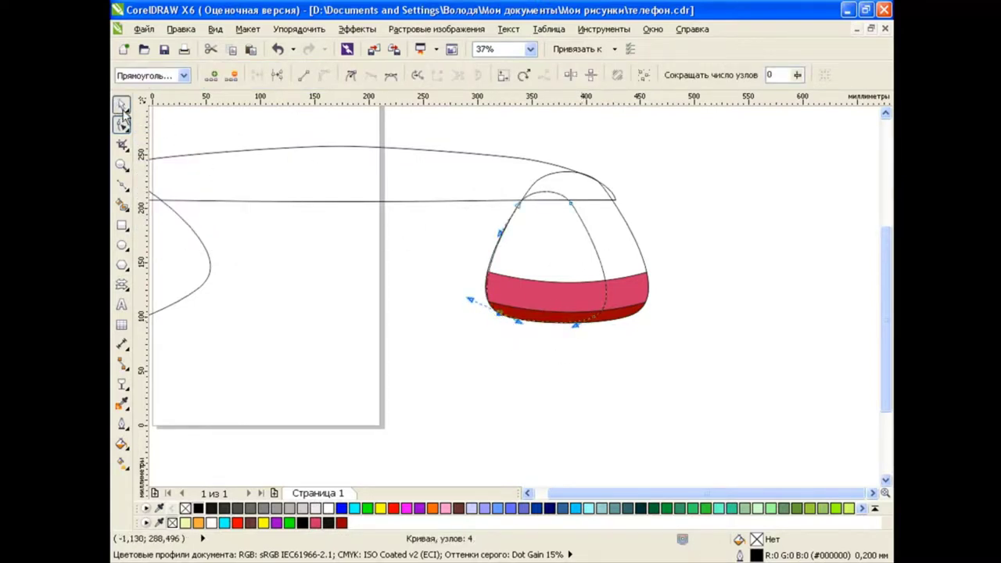
left_click_drag(602, 254, 523, 256)
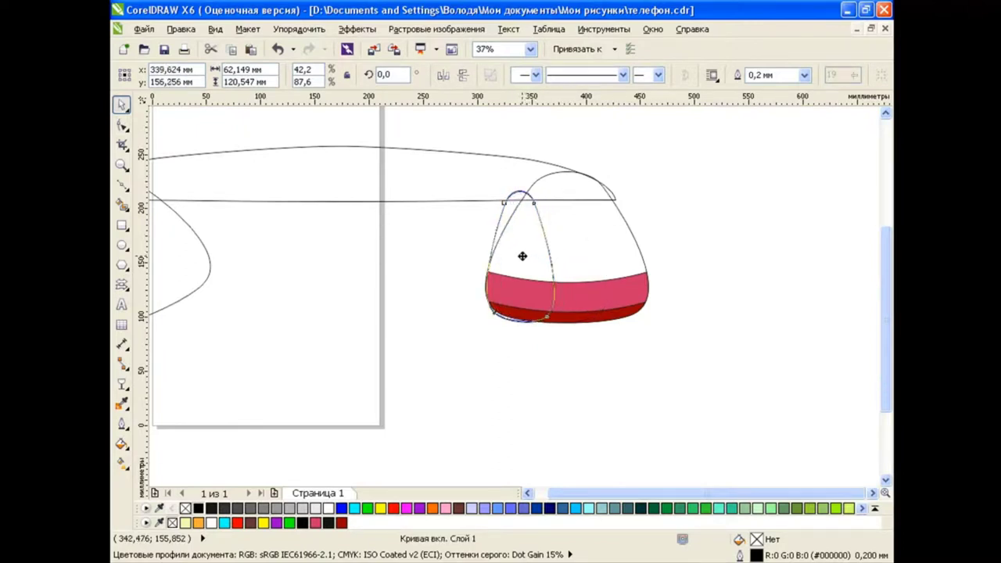
left_click(121, 125)
mouse_move(537, 203)
left_mouse_down()
mouse_move(549, 205)
mouse_move(486, 258)
left_mouse_up()
left_click(518, 205)
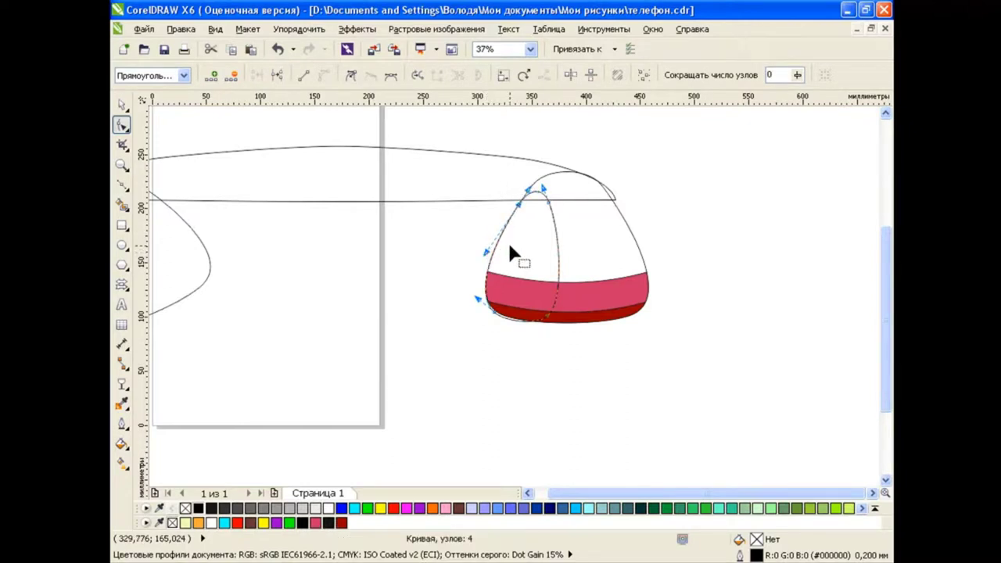
left_click_drag(494, 317, 496, 314)
Step: Fill the inner arch light grey (#CCCCCC) and the body shape black
key("space")
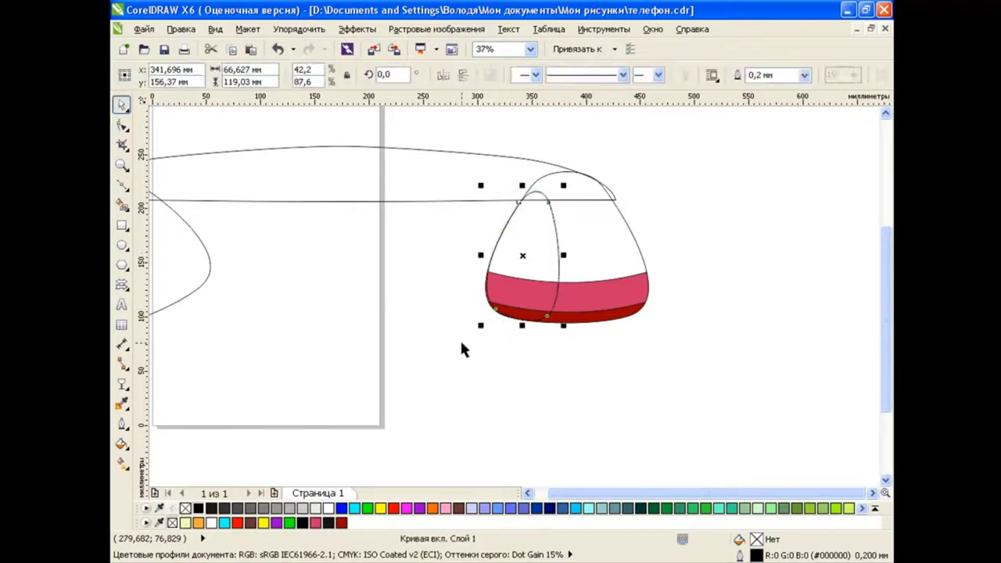
left_click(304, 510)
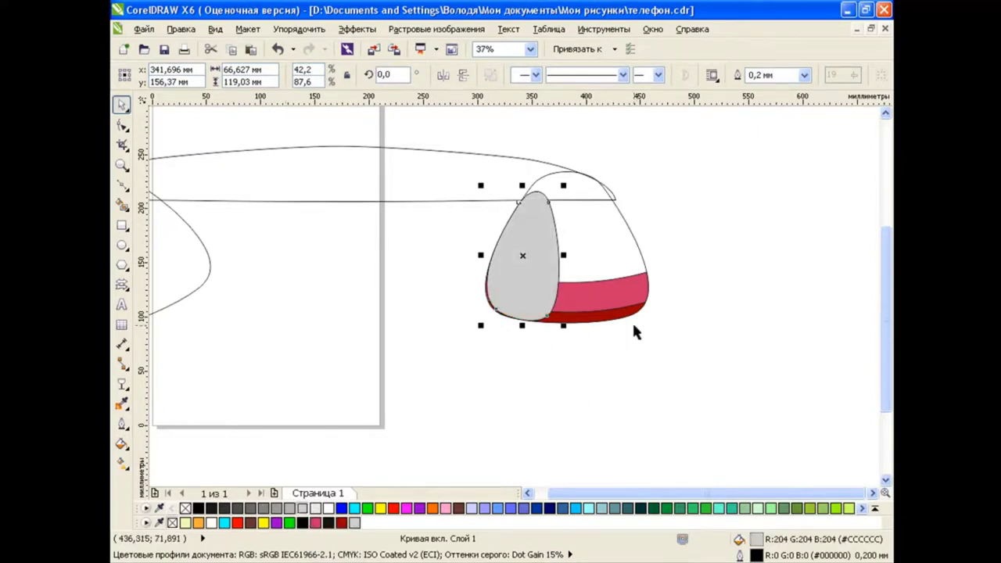
left_click(629, 247)
left_click(199, 509)
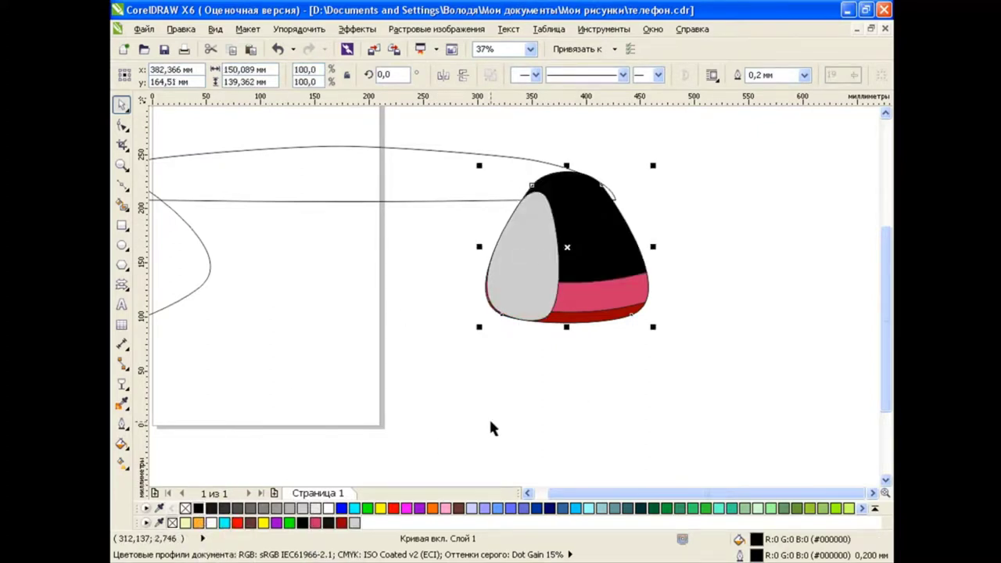
Step: Blend the grey arch into the black body with 200 steps and no outline
left_click(121, 383)
left_click(161, 382)
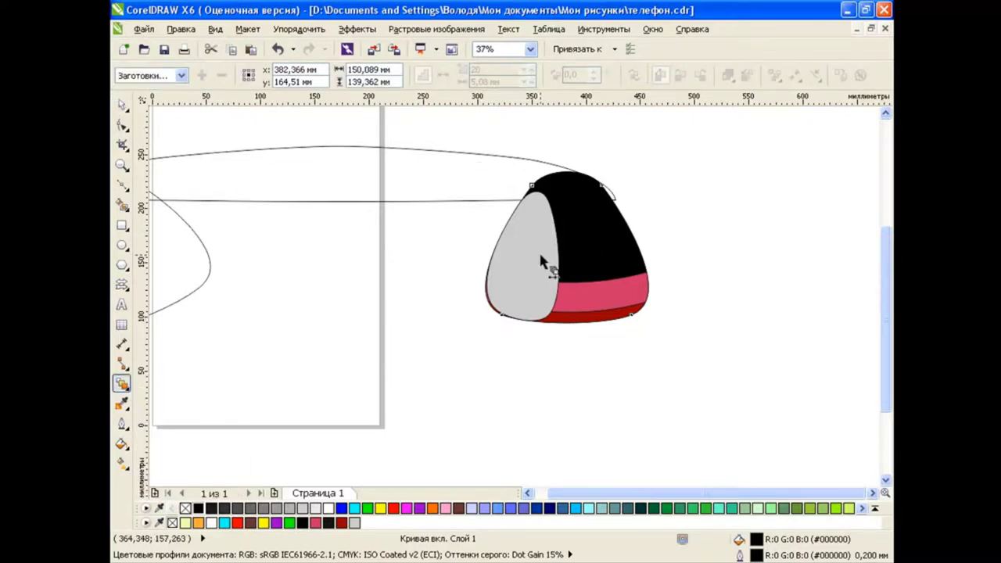
left_click_drag(538, 249, 595, 255)
type("0")
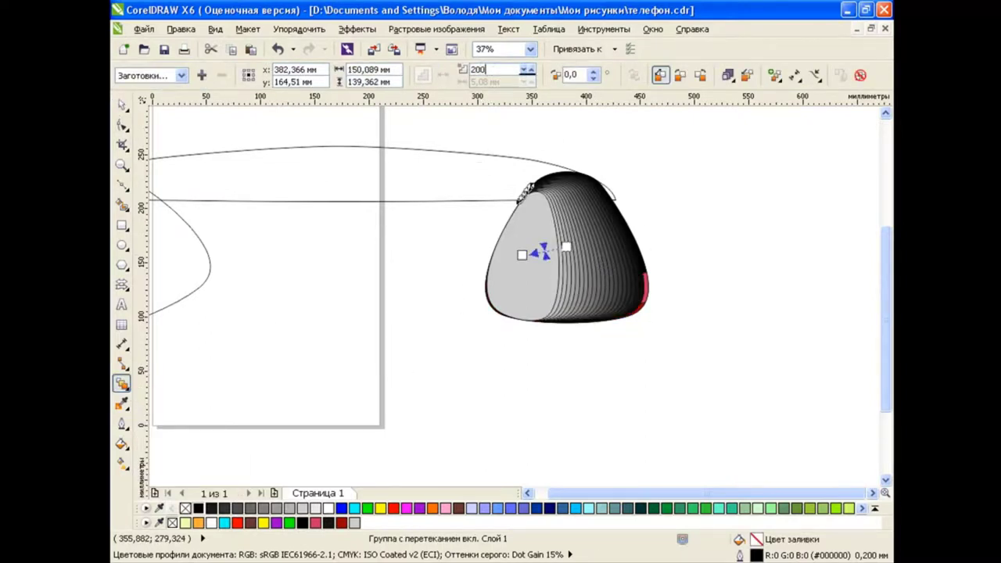
key("Return")
right_click(188, 509)
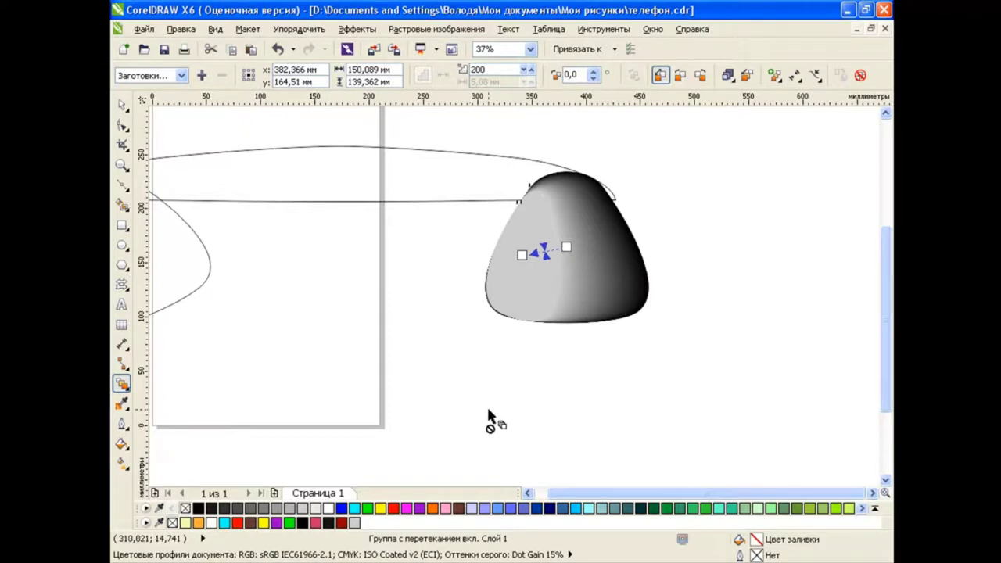
key("space")
key("Tab")
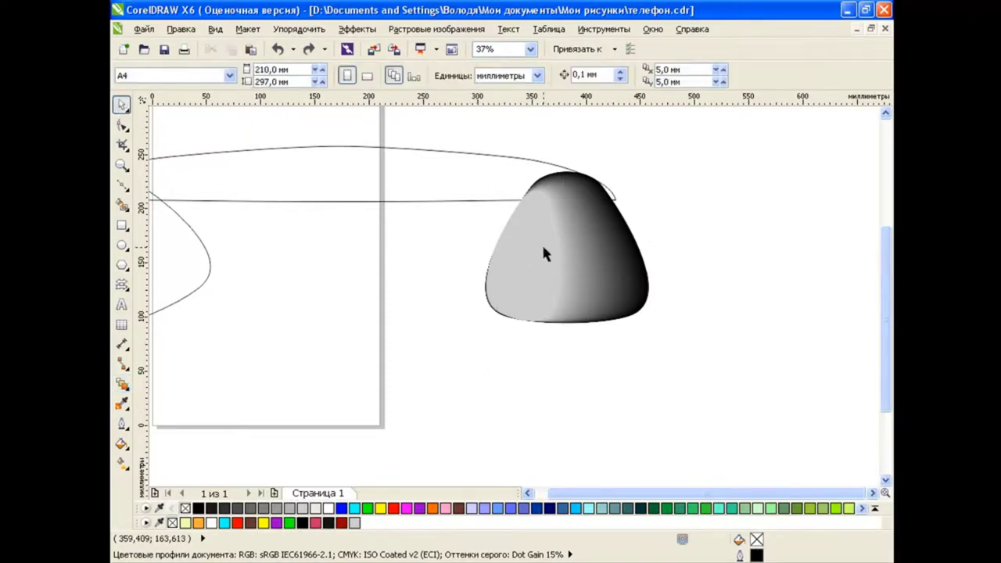
Step: Reshape the nodes of the blend's grey start shape
left_click(541, 246)
left_click(122, 125)
left_click_drag(539, 201, 544, 214)
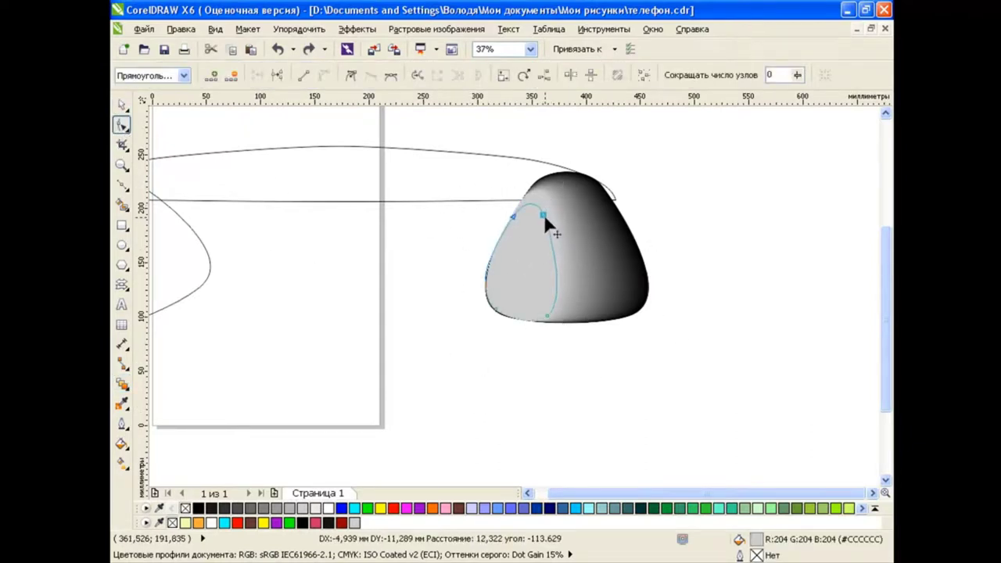
left_click(492, 337)
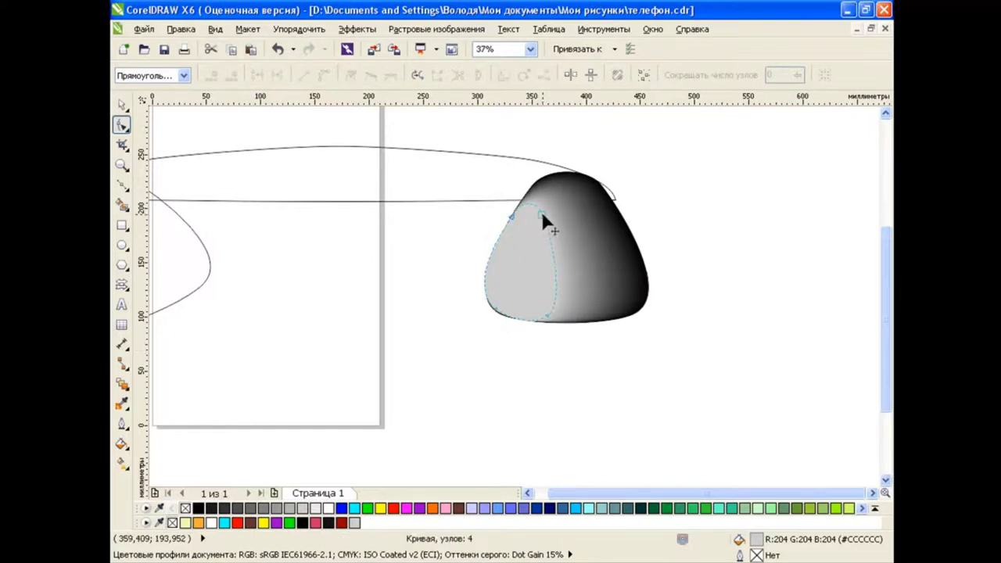
mouse_move(512, 215)
left_mouse_down()
mouse_move(529, 198)
mouse_move(510, 214)
left_mouse_up()
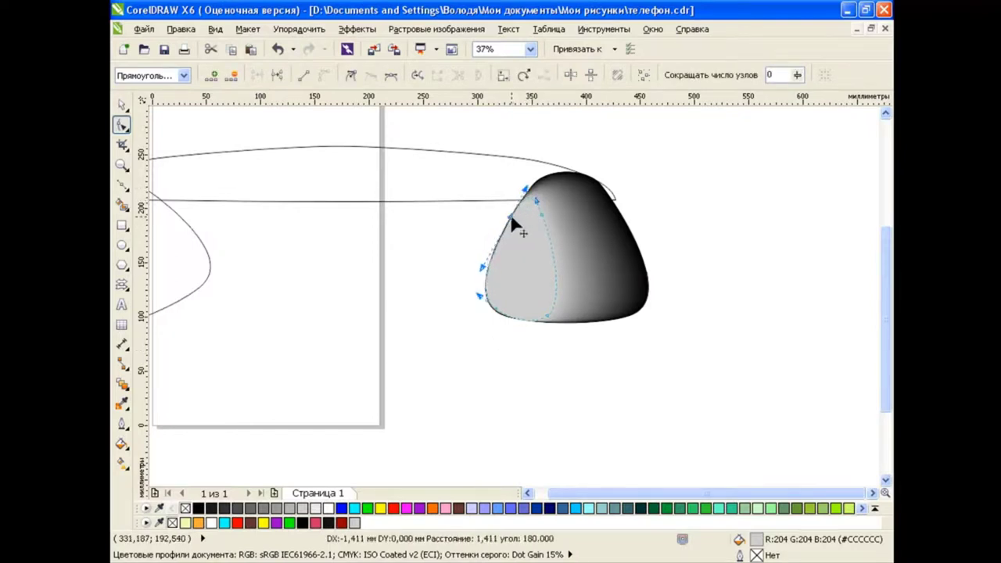
left_click(493, 313)
key("space")
Step: Send the blend behind the colour bands and set the grey start shape to #808080
left_click(578, 364)
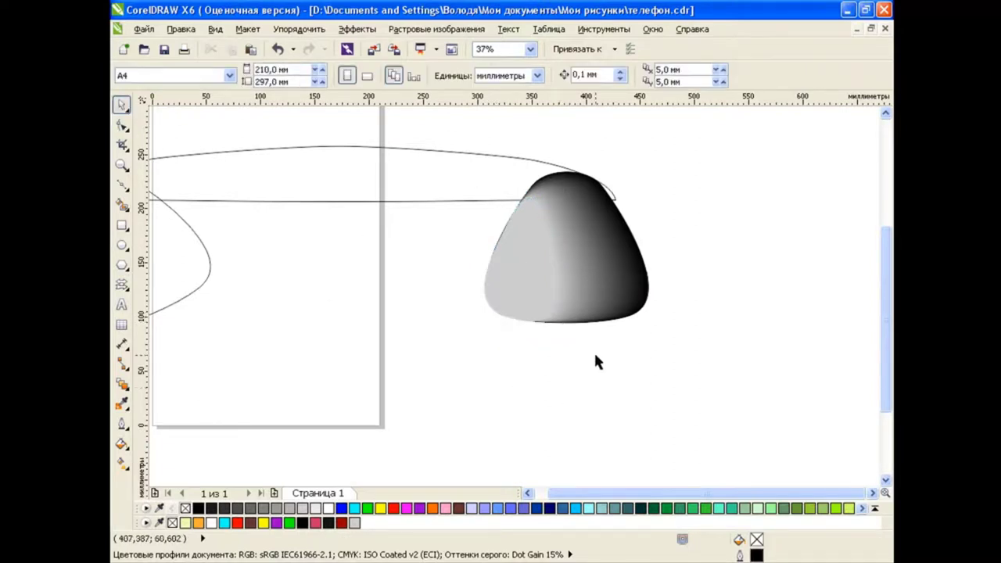
key("Tab")
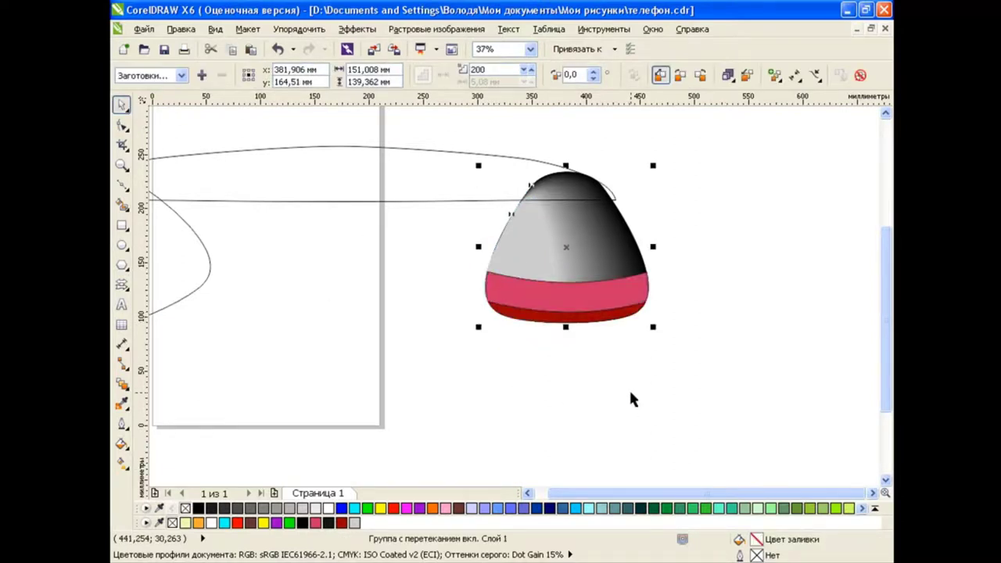
left_click(630, 391)
left_click(530, 256)
left_click(275, 510)
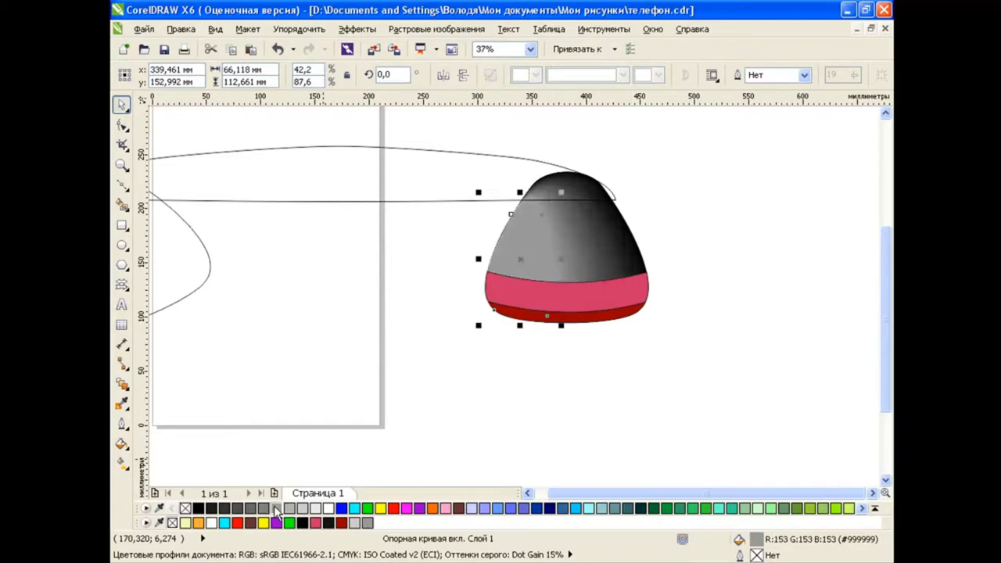
left_click(290, 509)
left_click(251, 510)
left_click(264, 510)
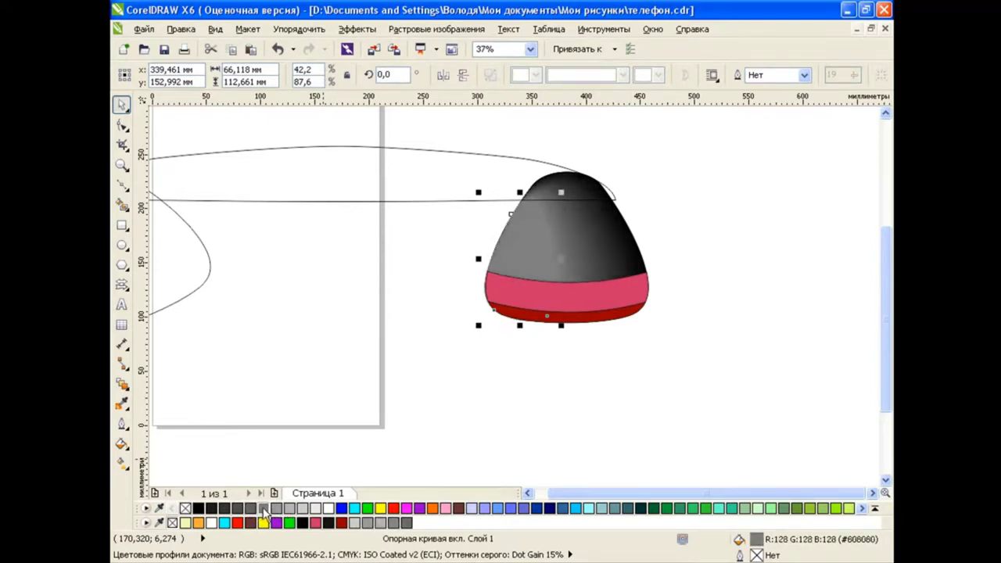
left_click(535, 384)
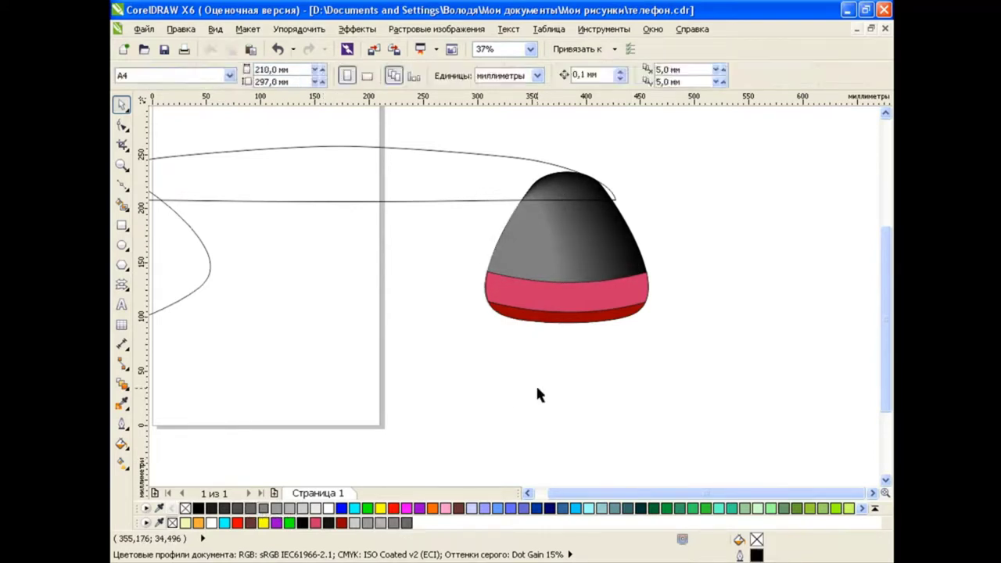
Step: Add a fifth node to the grey arch and pull it so the shading hugs the left edge
left_click(525, 262)
key("F10")
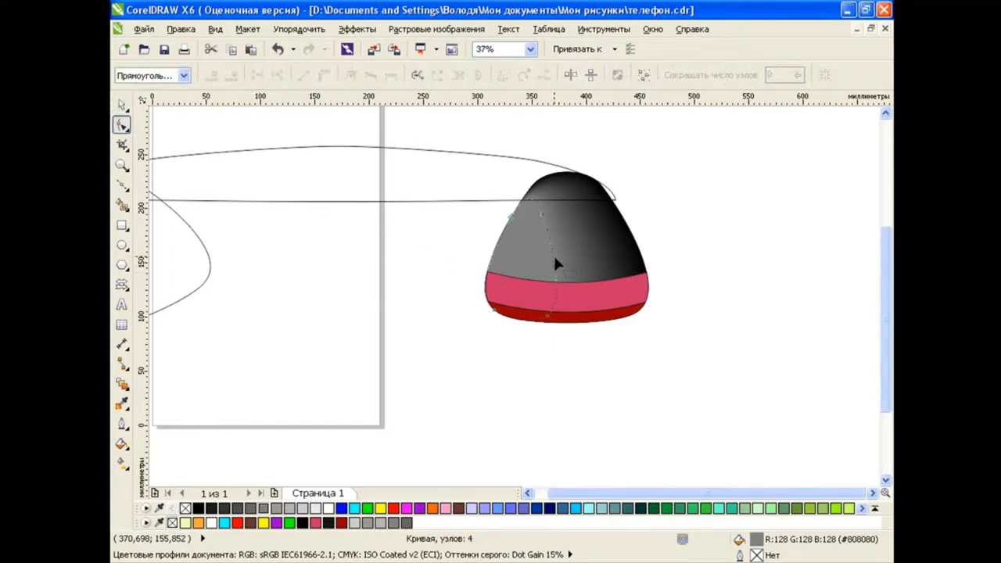
mouse_move(554, 264)
left_mouse_down()
mouse_move(535, 266)
mouse_move(548, 266)
left_mouse_up()
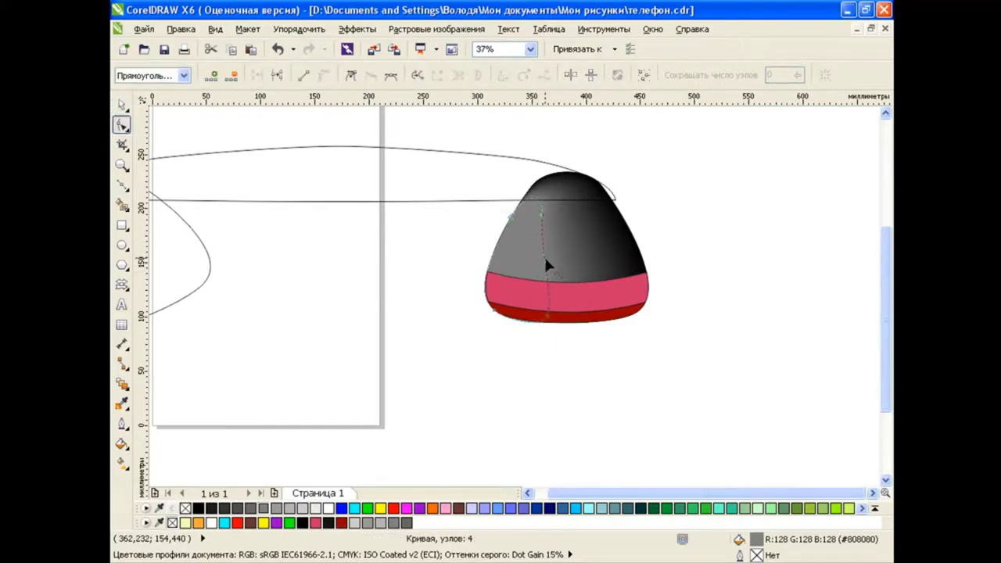
scroll(532, 196, "up", 4)
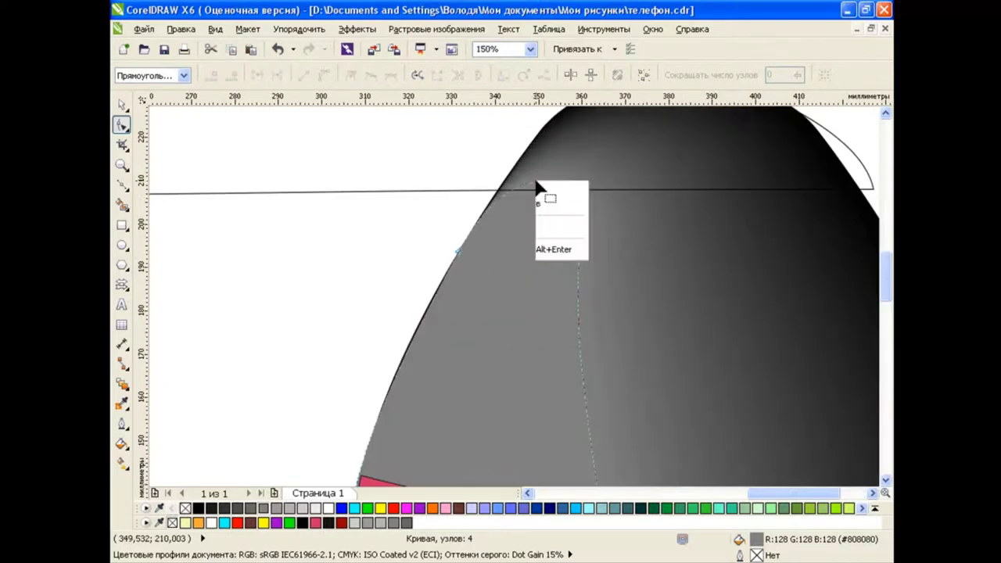
right_click(537, 188)
left_click(576, 194)
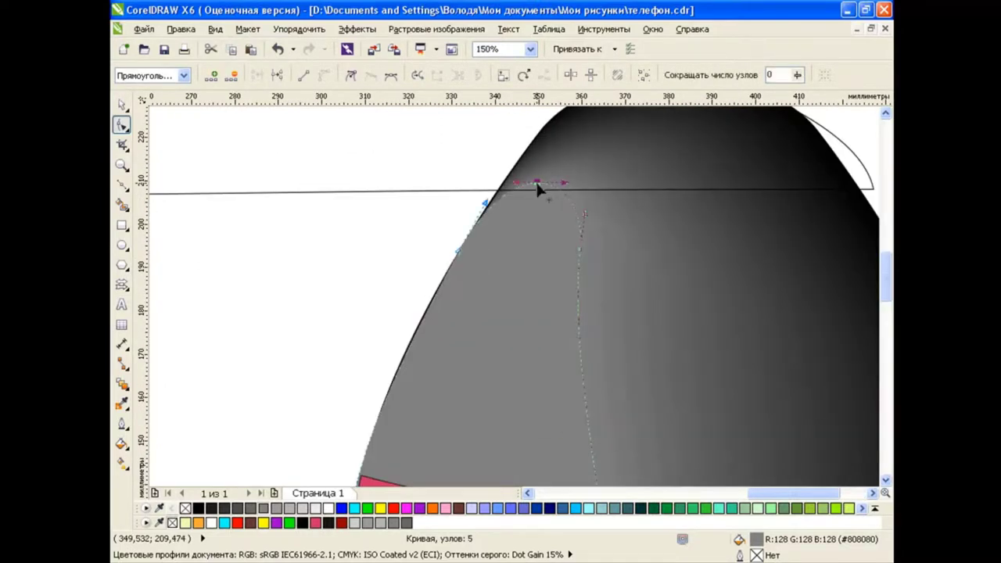
mouse_move(537, 188)
left_mouse_down()
mouse_move(505, 180)
mouse_move(528, 207)
mouse_move(514, 167)
left_mouse_up()
scroll(384, 258, "down", 2)
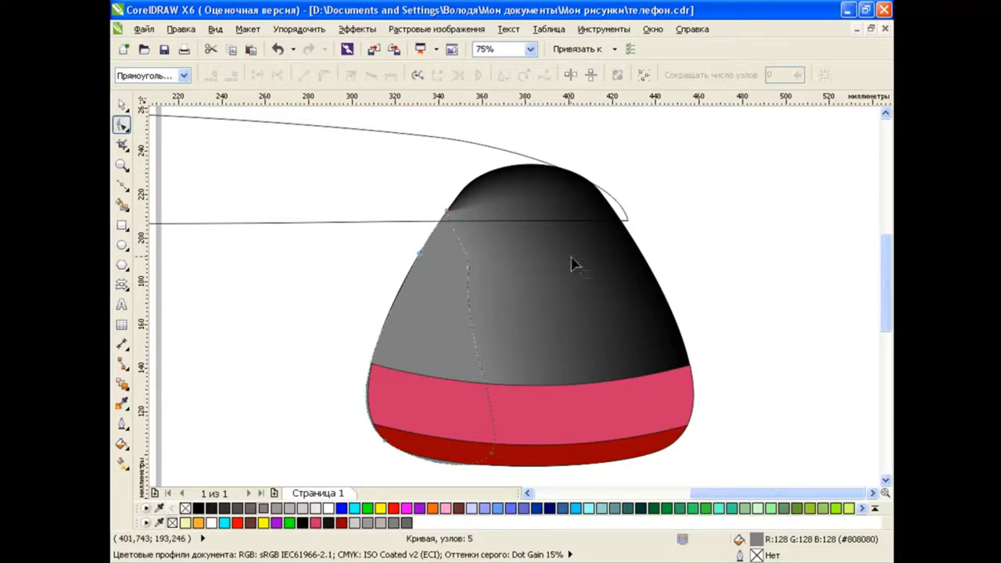
key("space")
key("Escape")
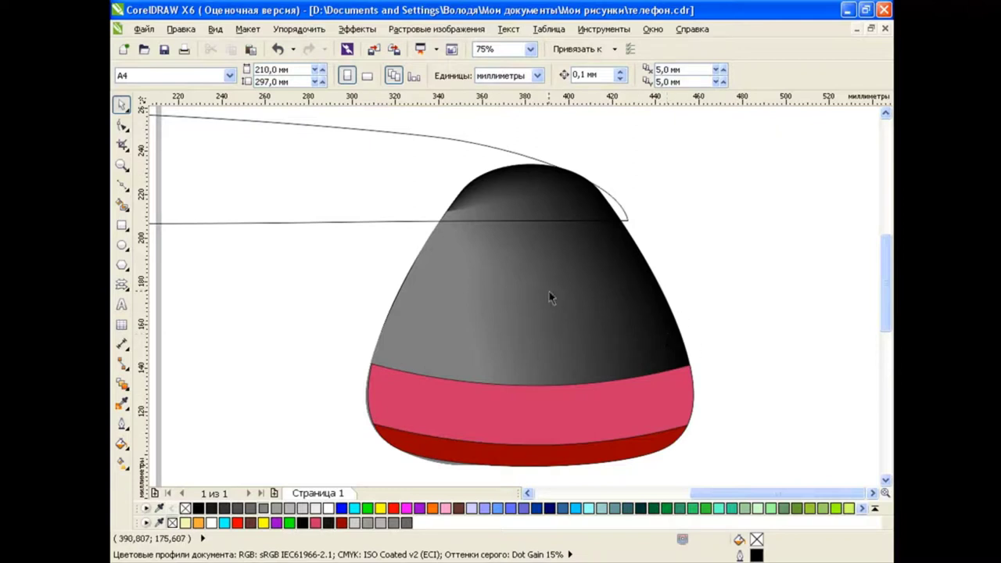
scroll(755, 298, "down", 2)
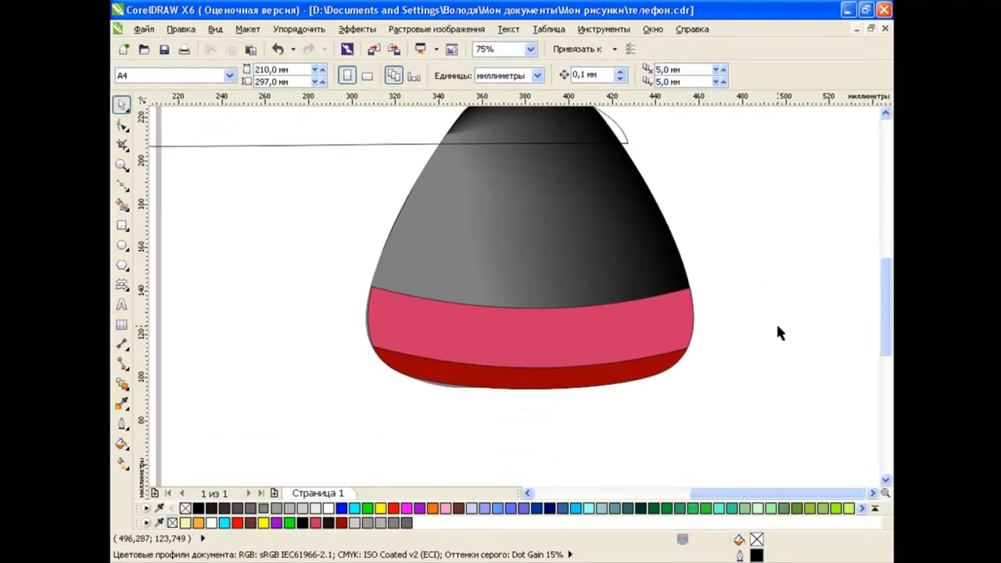
Step: Duplicate the pink band, nudge the copy's top down, and adjust its edge nodes
left_click(530, 330)
left_click(250, 50)
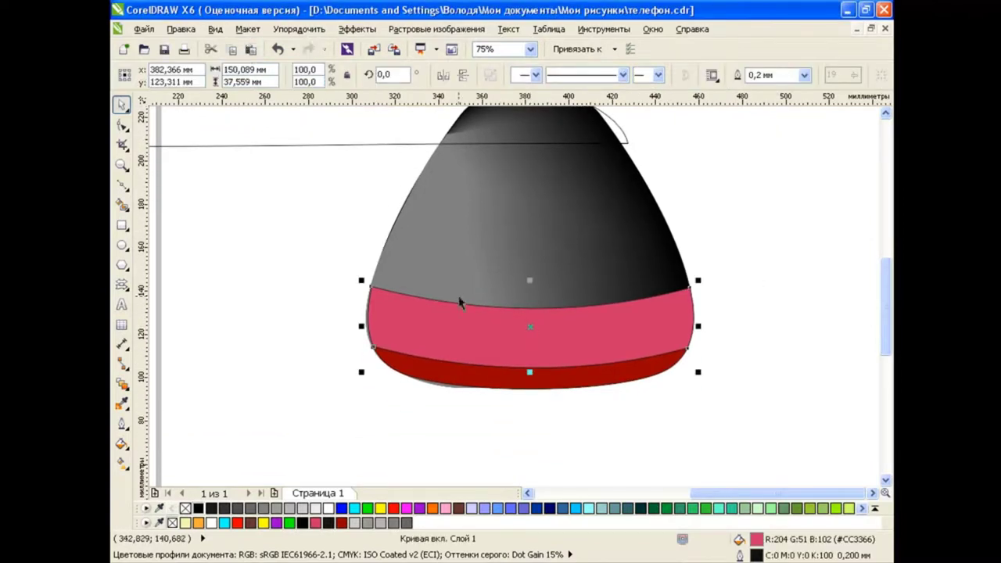
left_click_drag(530, 280, 530, 290)
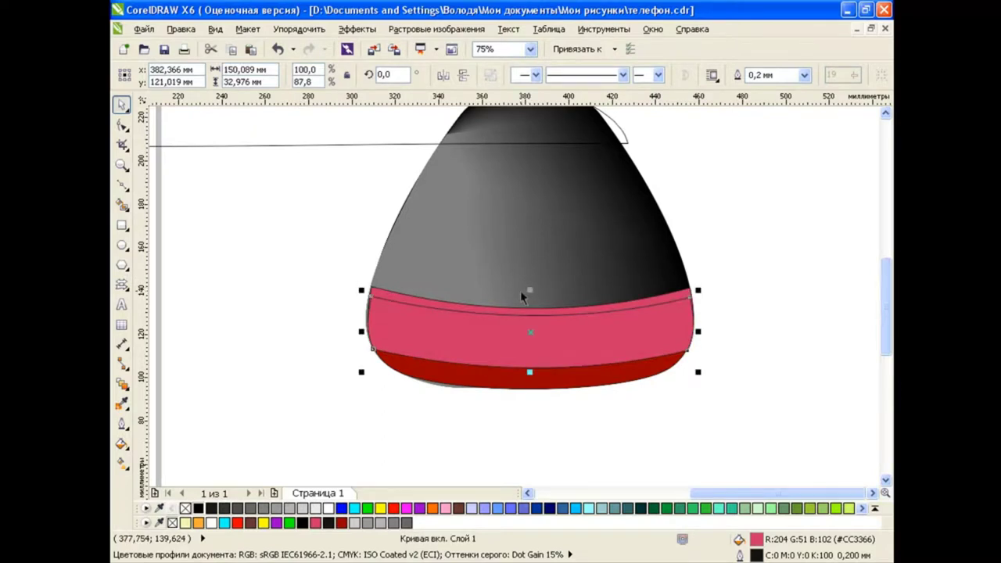
left_click(122, 126)
scroll(333, 276, "up", 1)
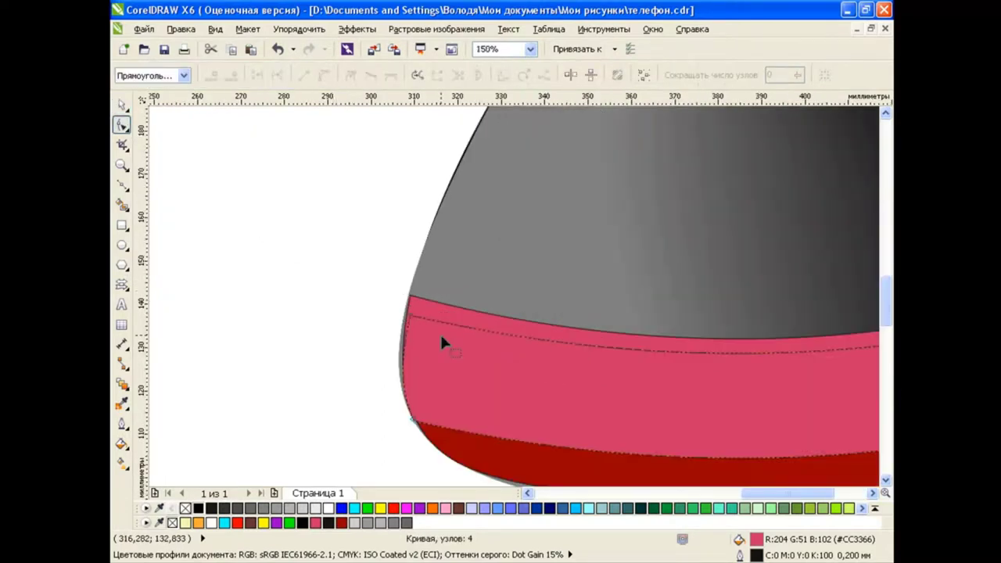
left_click_drag(395, 305, 525, 489)
left_click_drag(749, 492, 782, 493)
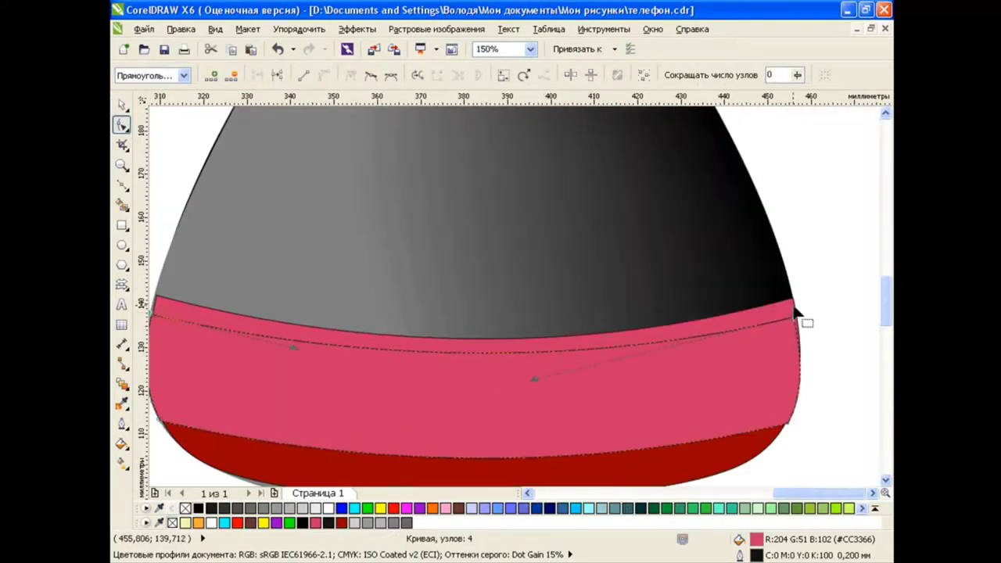
left_click_drag(805, 313, 809, 364)
key("space")
key("Escape")
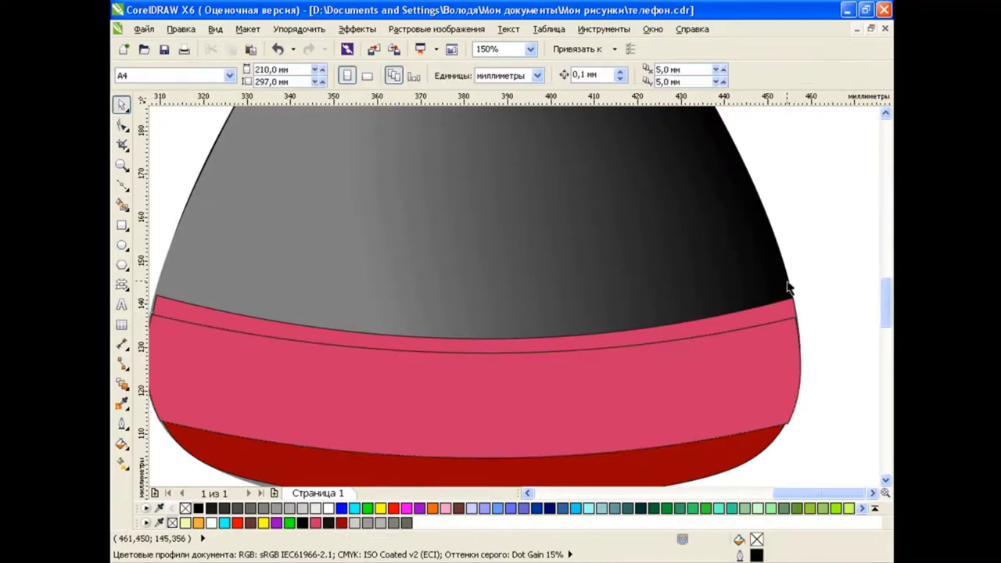
scroll(653, 358, "down", 1)
Step: Fill the rear band black and narrow the pink band to reveal thin black rims
left_click(638, 298)
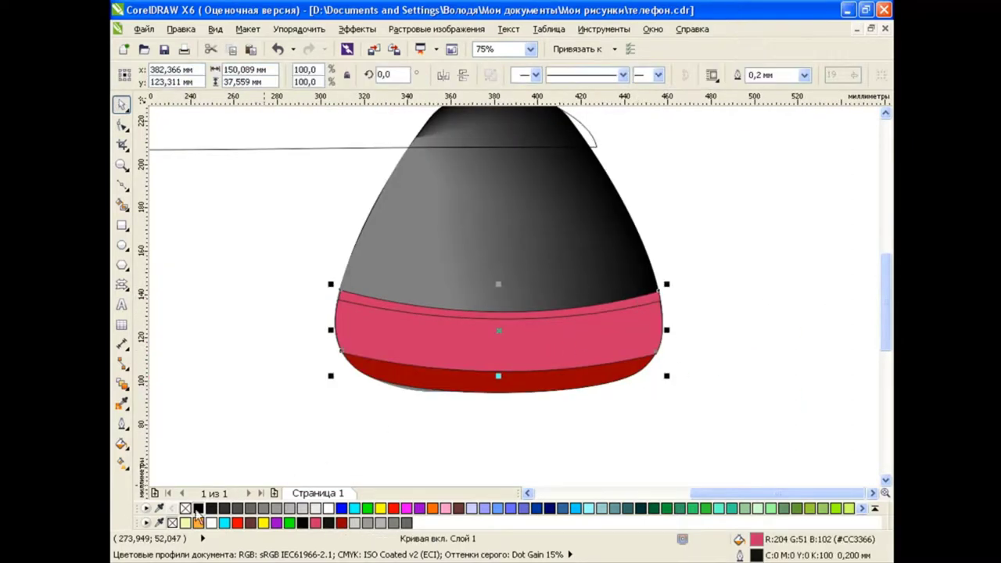
left_click(197, 508)
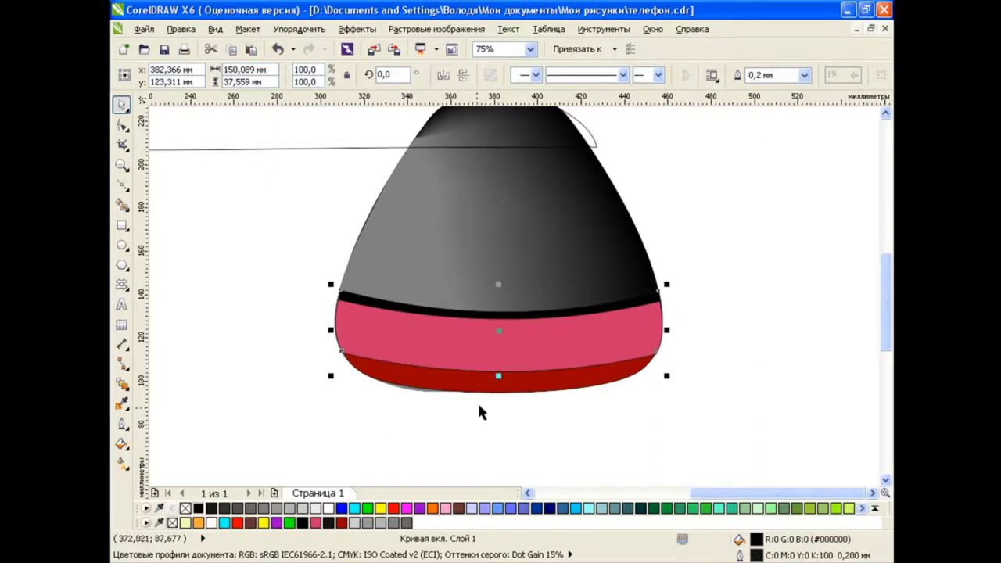
left_click_drag(498, 376, 498, 366)
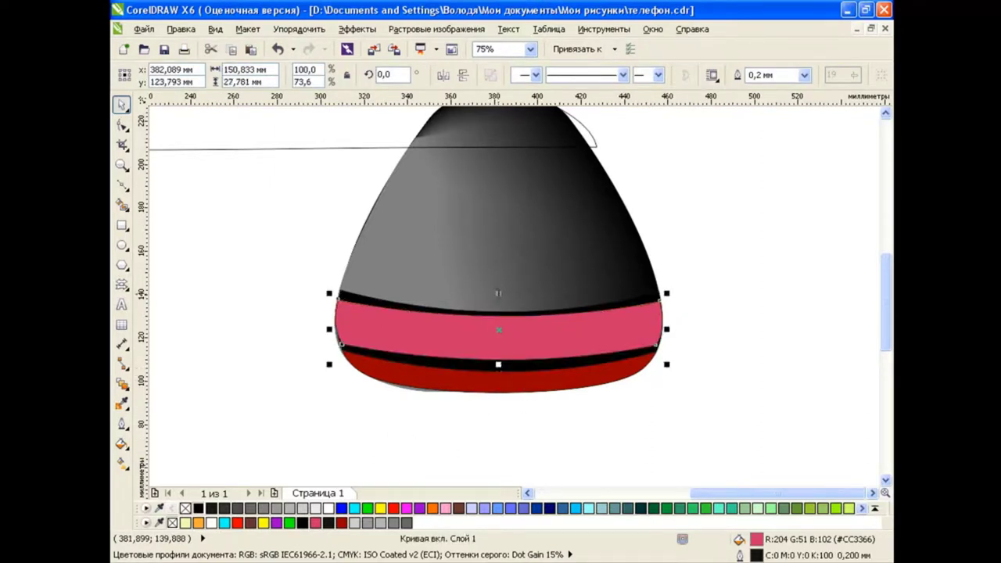
left_click_drag(498, 294, 499, 302)
key("F10")
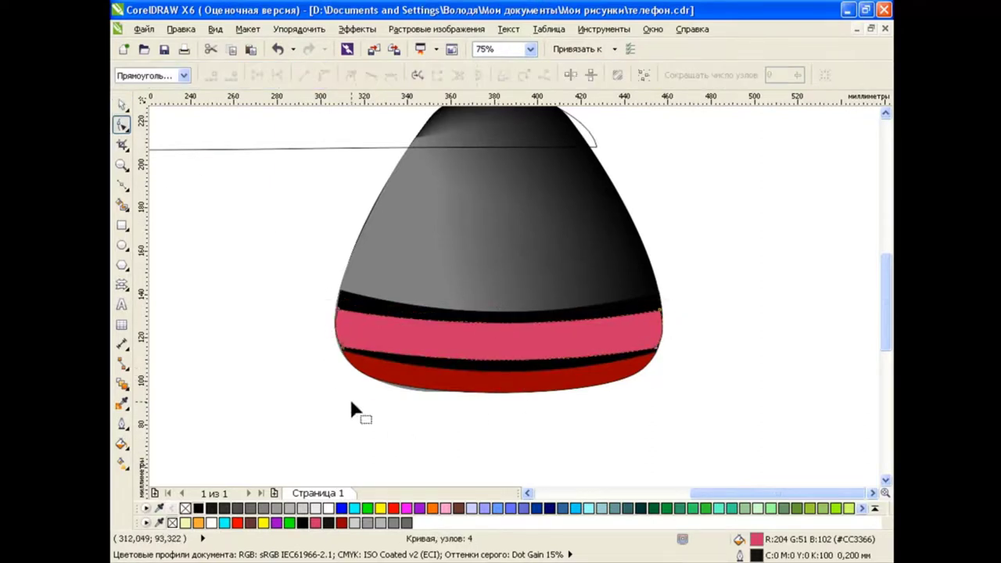
left_click_drag(503, 368, 505, 378)
left_click_drag(497, 314, 491, 336)
Step: Fill the pink band 50% grey and blend it into the black rim in 20 steps
key("space")
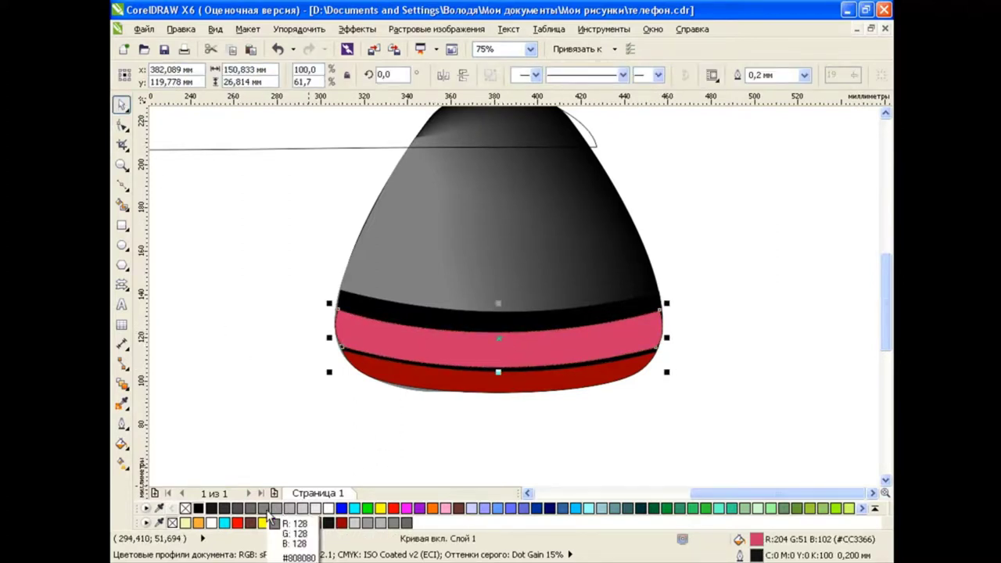
left_click(270, 518)
key("g")
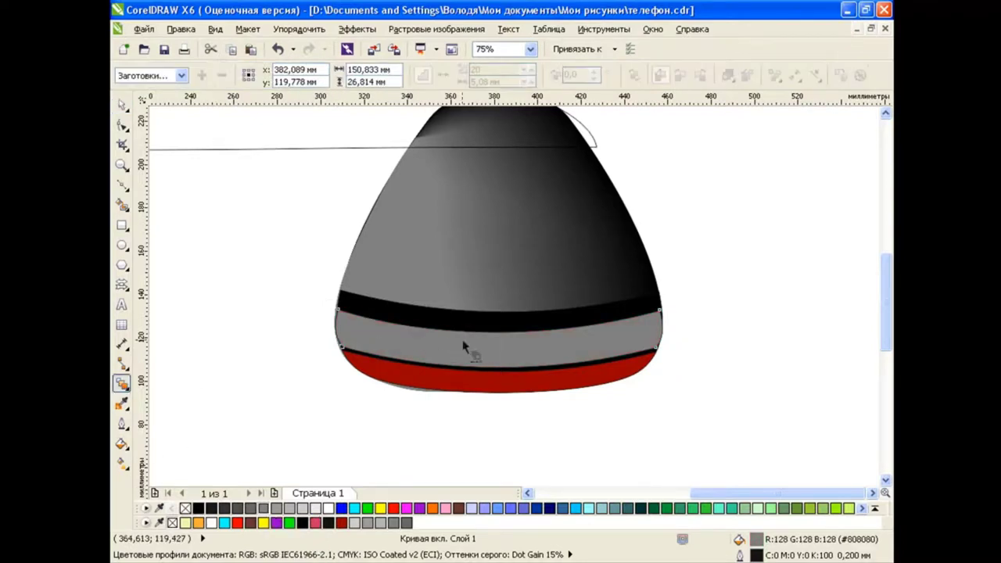
left_click_drag(463, 347, 498, 328)
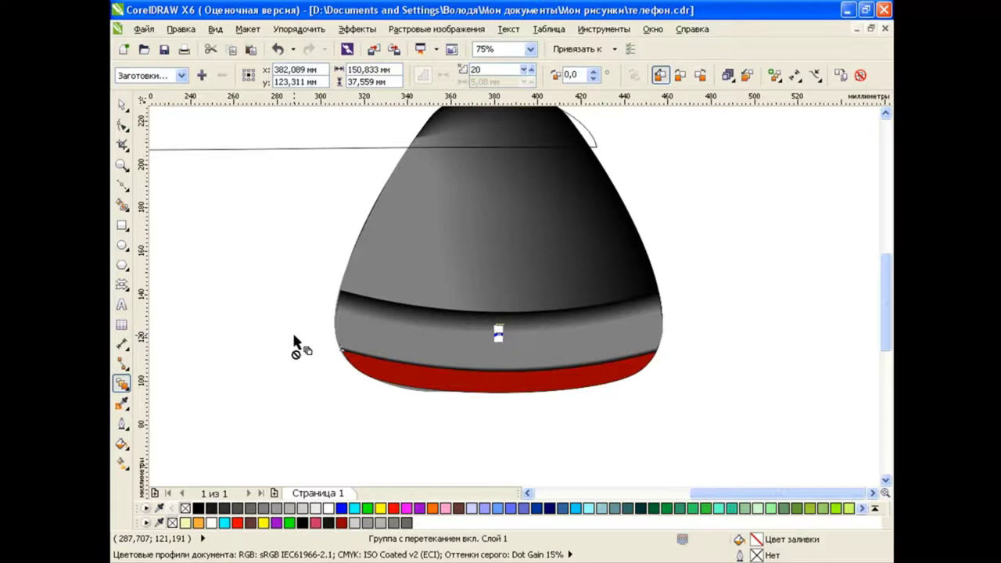
key("space")
left_click(239, 302)
left_click(491, 321)
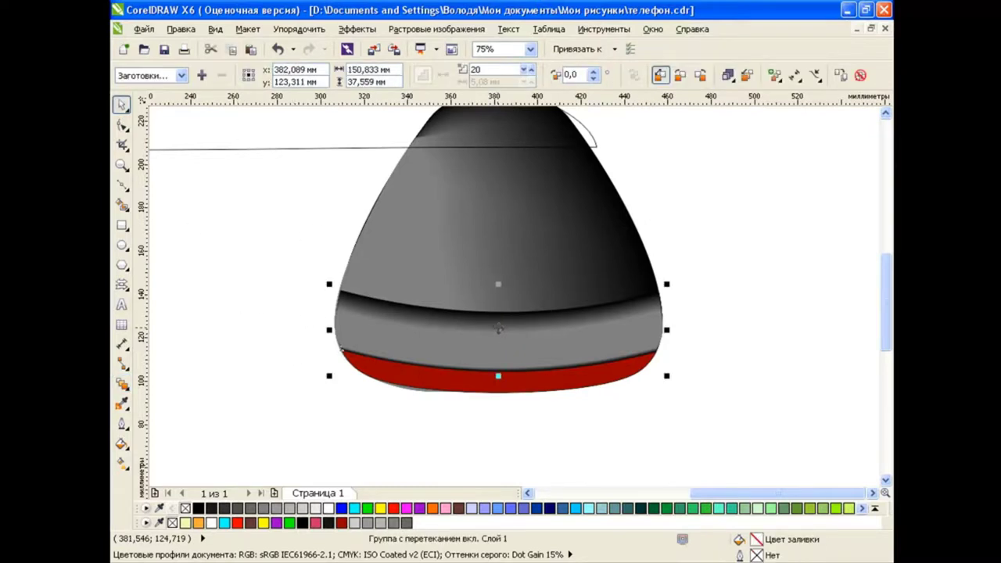
Step: Give the black rim a custom linear fountain fill from grey to black
left_click(565, 336)
left_click(121, 443)
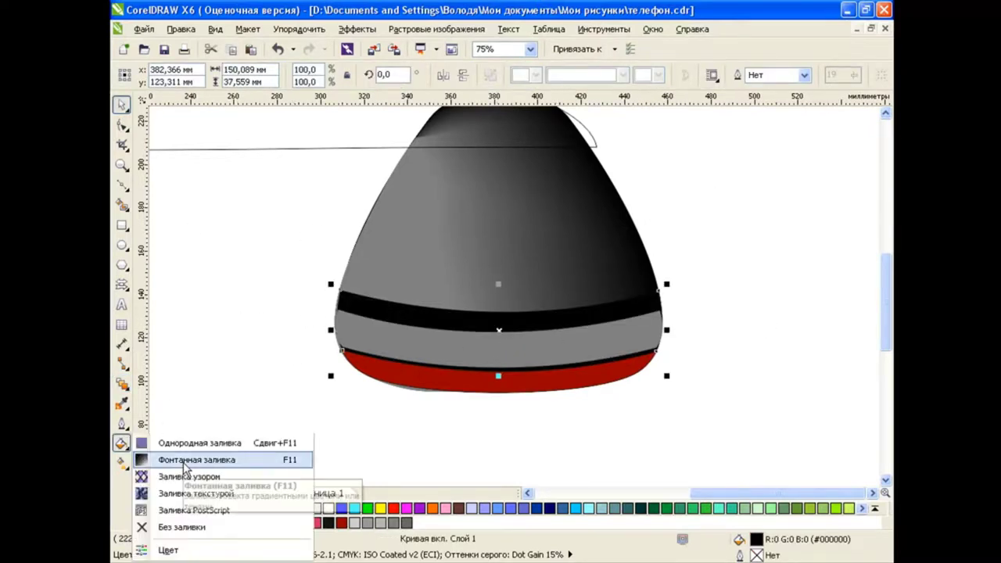
left_click(212, 397)
left_click(436, 276)
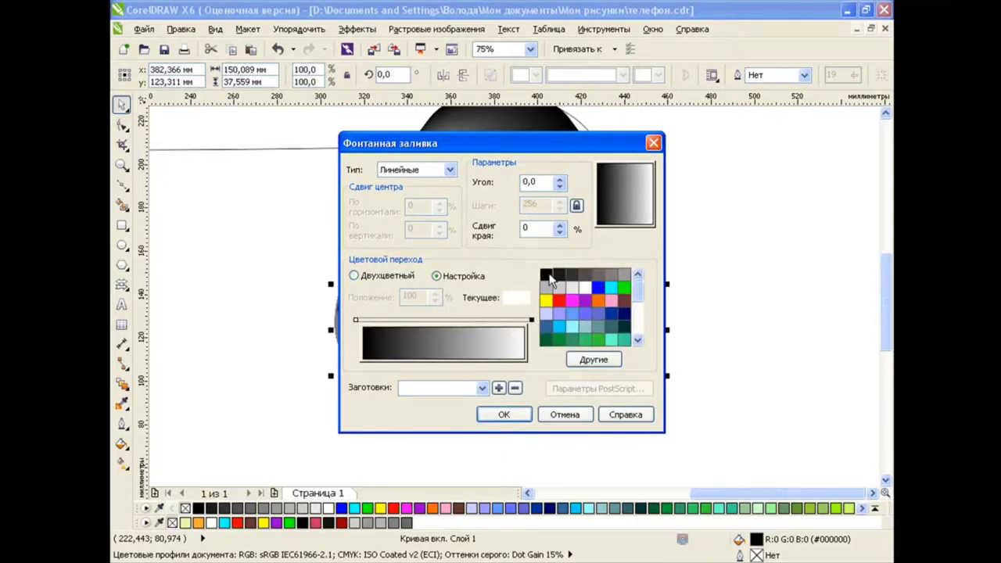
left_click(545, 274)
left_click(355, 319)
left_click(623, 275)
left_click(507, 415)
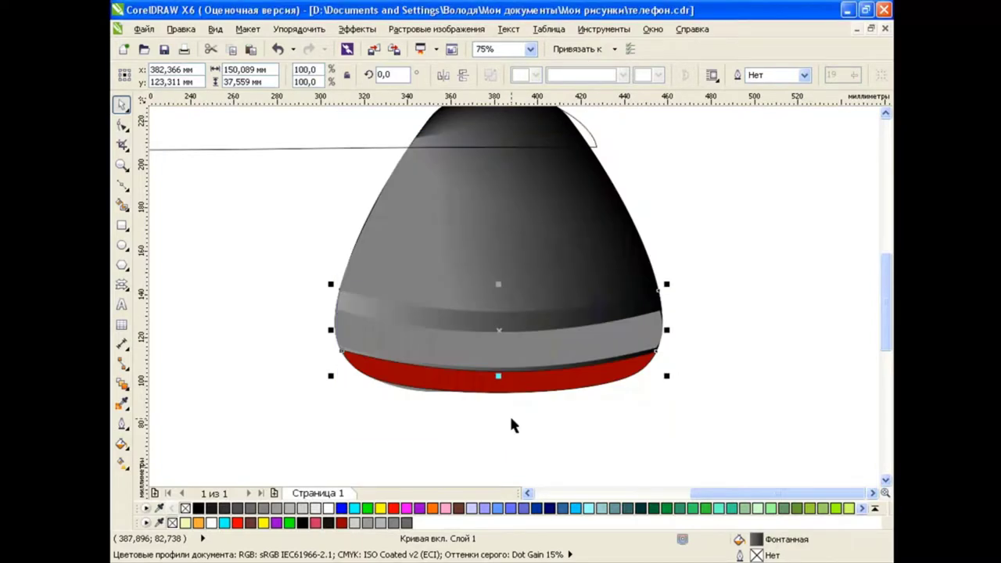
Step: Check the band blend, now at 100 steps, then zoom out to the whole drawing
left_click(122, 382)
left_click(427, 334)
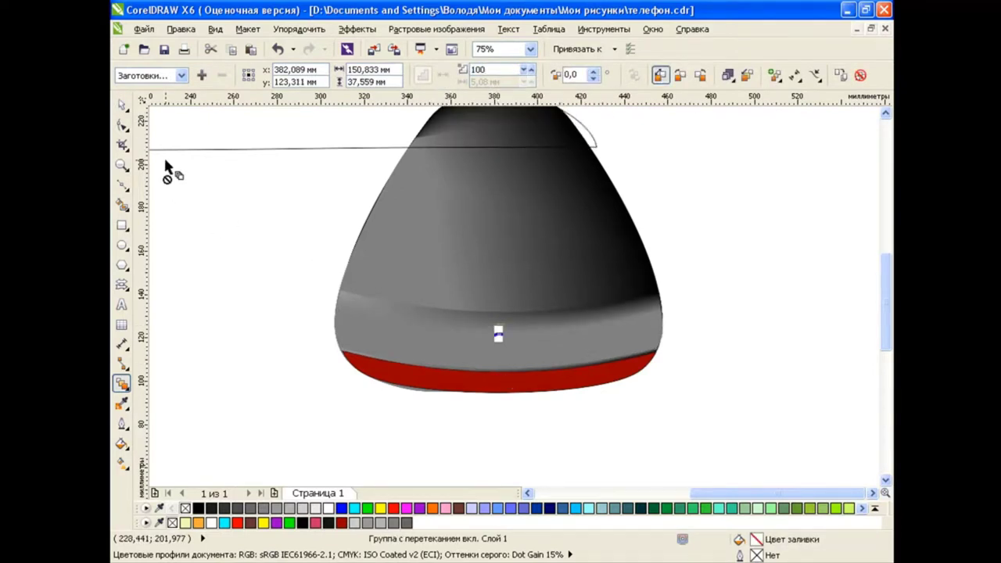
key("space")
left_click(255, 347)
key("F3")
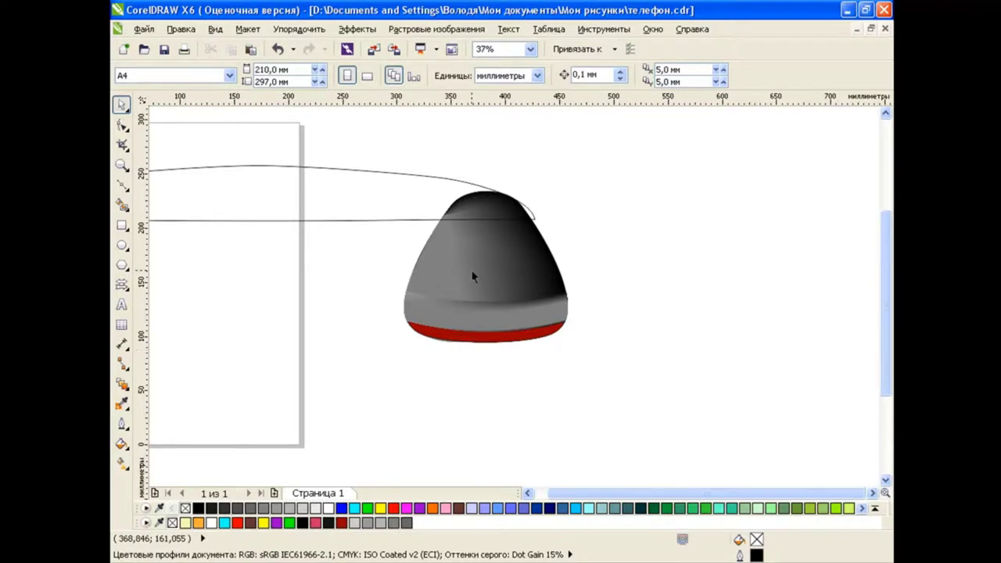
Step: Thin the red bottom strip by lowering its top edge
scroll(472, 276, "up", 2)
scroll(735, 397, "up", 1)
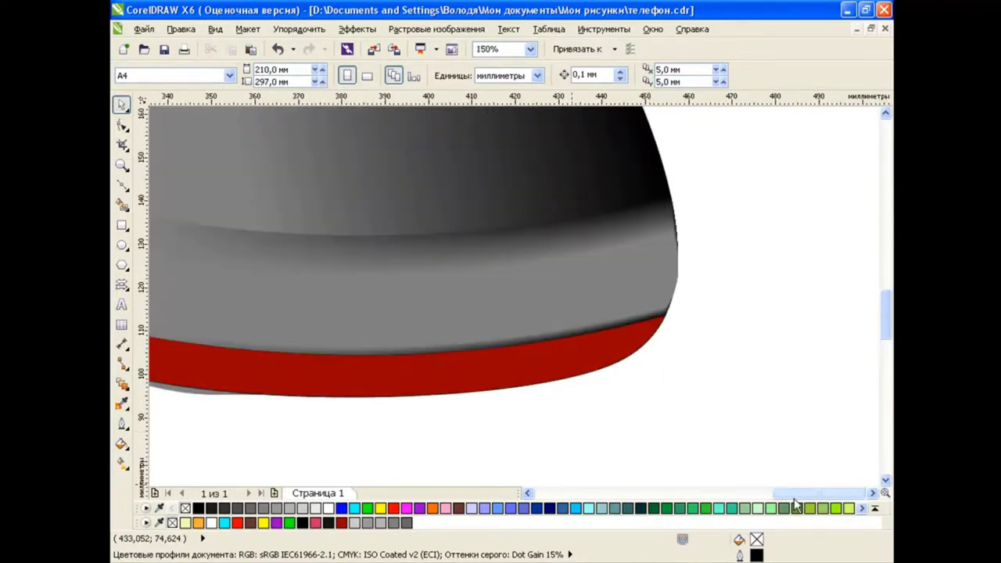
left_click_drag(813, 493, 783, 493)
left_click(609, 373)
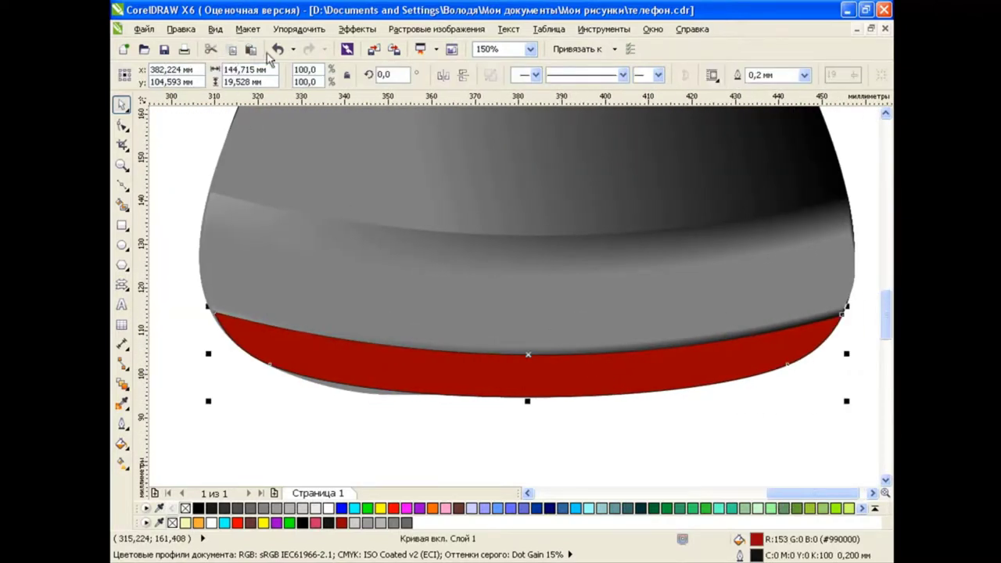
left_click_drag(529, 357, 529, 375)
key("ctrl+z")
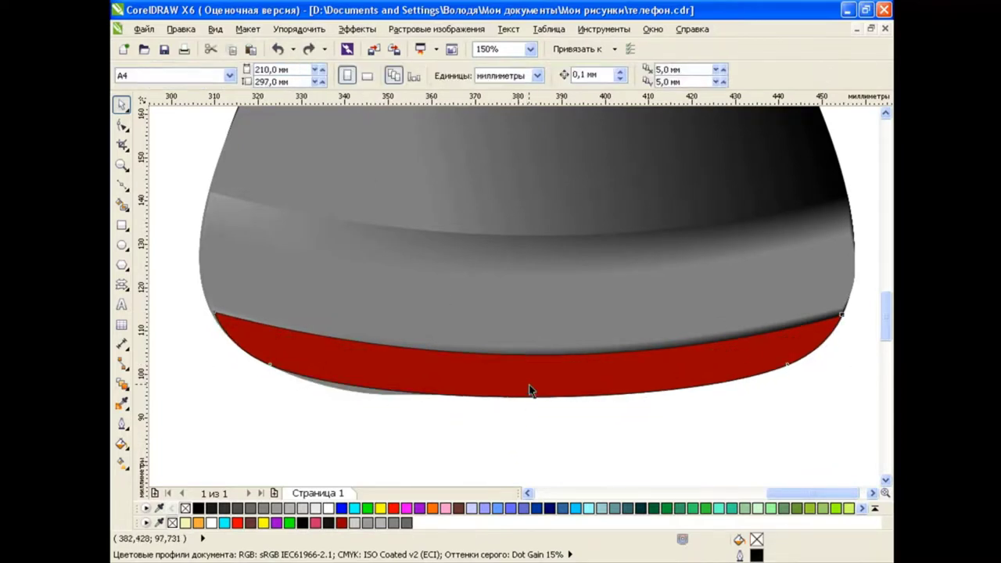
left_click_drag(528, 305, 527, 338)
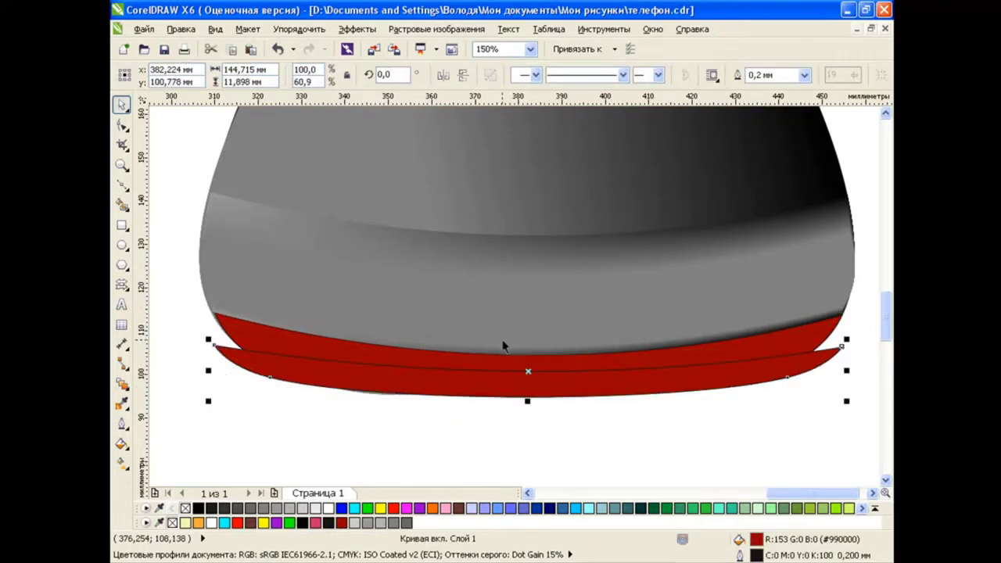
Step: Move the red strip's end nodes and curve its top edge slightly downward
left_click(121, 125)
mouse_move(216, 347)
left_mouse_down()
mouse_move(224, 336)
mouse_move(244, 373)
left_mouse_up()
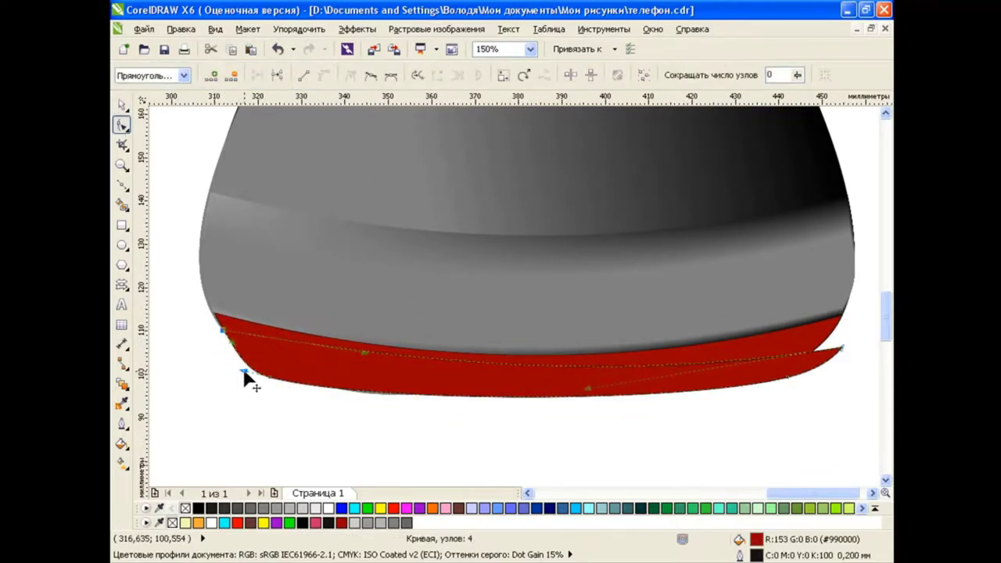
left_click_drag(843, 348, 814, 372)
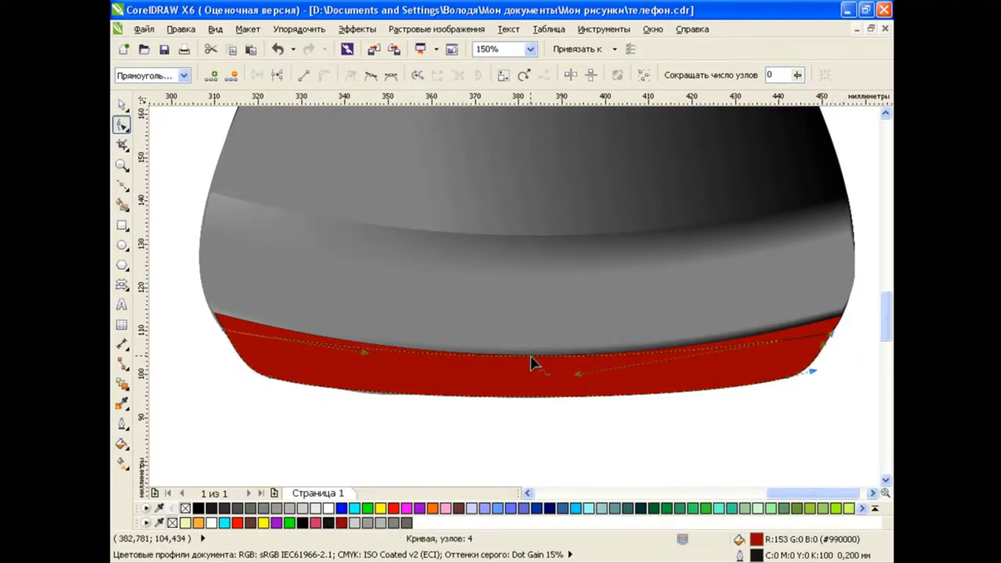
left_click_drag(531, 364, 534, 376)
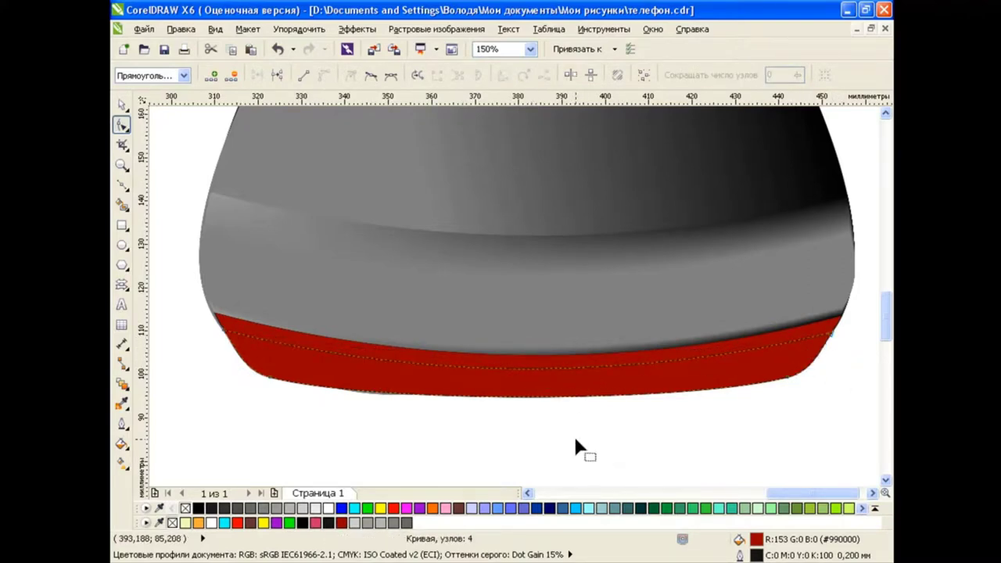
key("space")
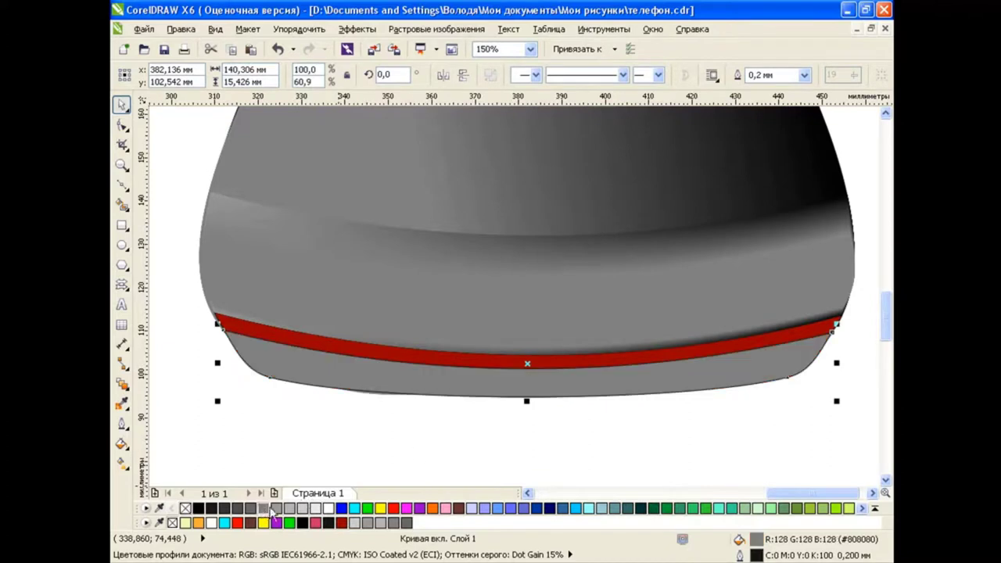
Step: Fill the strip black, blend it into a dark groove, and remove its outline
left_click(198, 508)
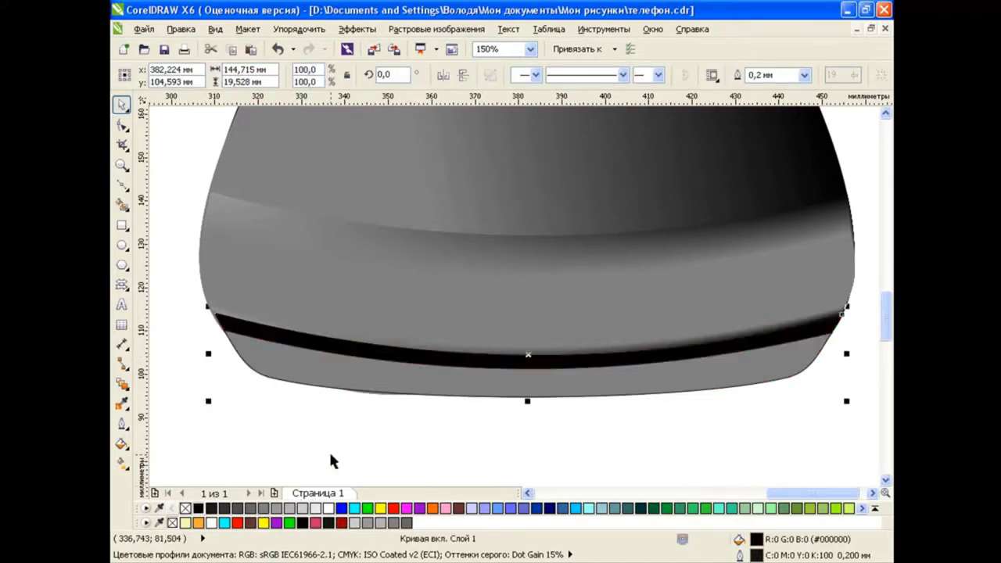
left_click(123, 386)
left_click(148, 384)
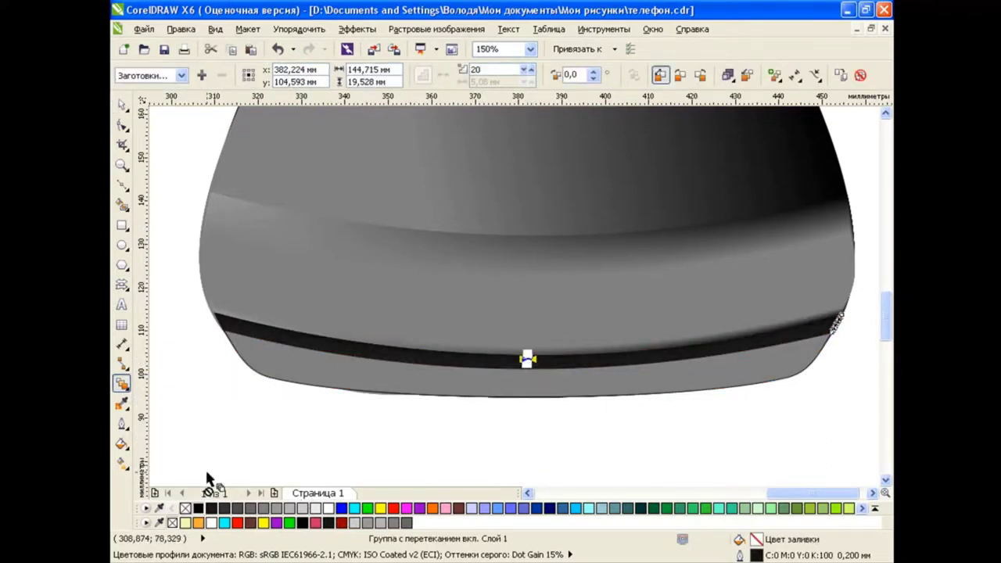
right_click(188, 508)
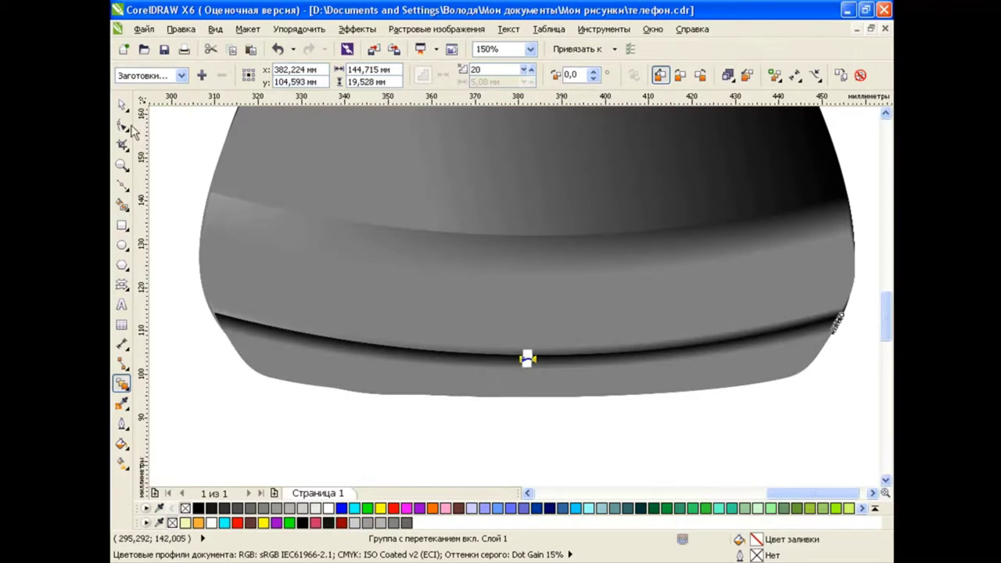
key("space")
Step: Try reshaping the blend's lower control curve, undo it, and view the whole body
left_click_drag(411, 384, 446, 434)
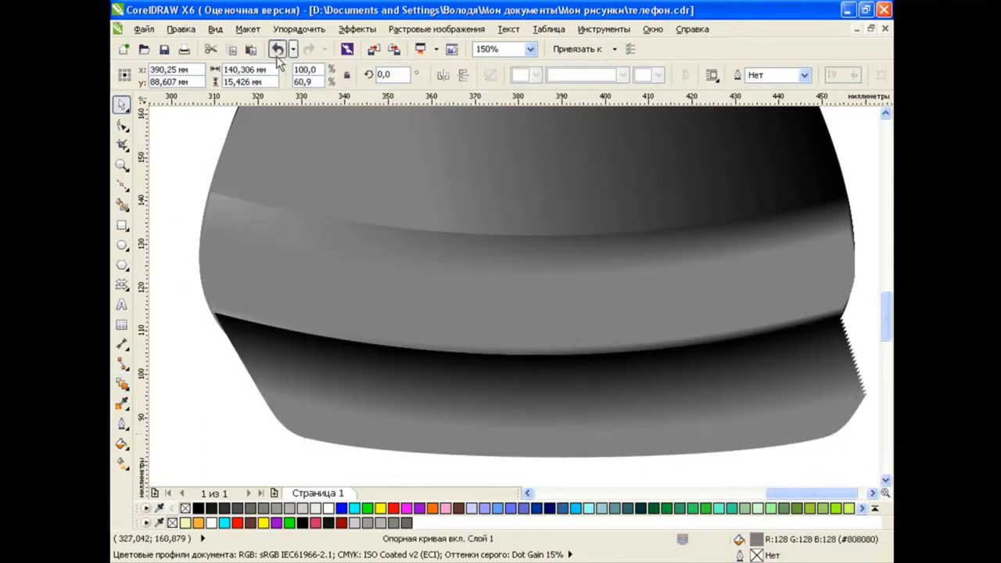
left_click(278, 49)
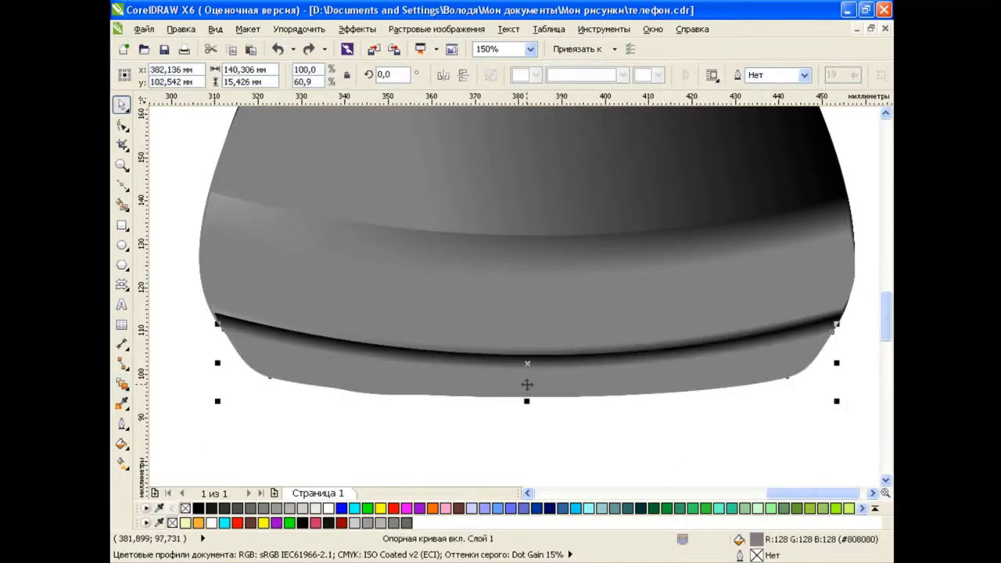
left_click(557, 442)
scroll(557, 443, "down", 1)
left_click_drag(885, 320, 885, 297)
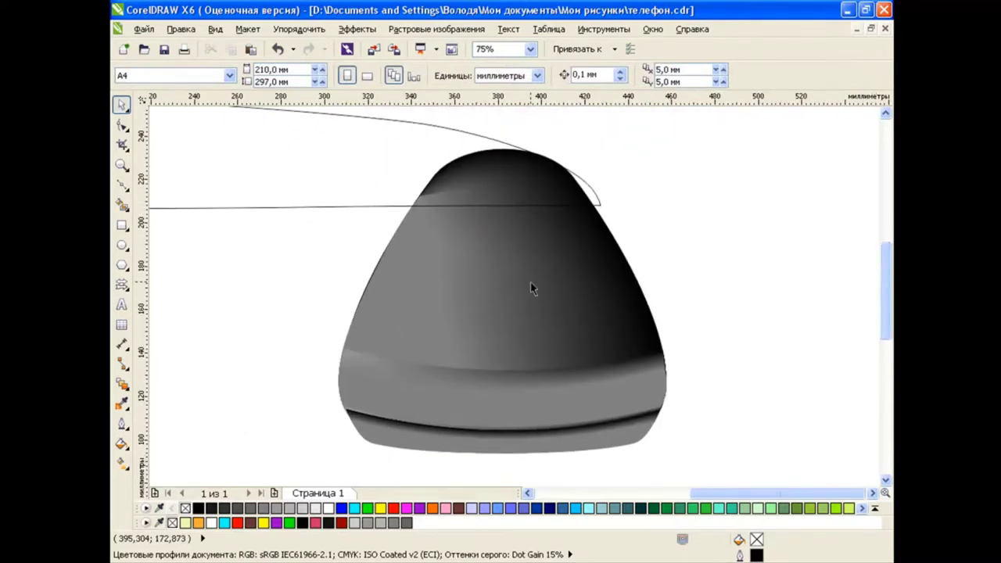
scroll(535, 309, "down", 3)
Step: Remove the blend from the bottom band and select the black stripe curve
scroll(559, 320, "up", 1)
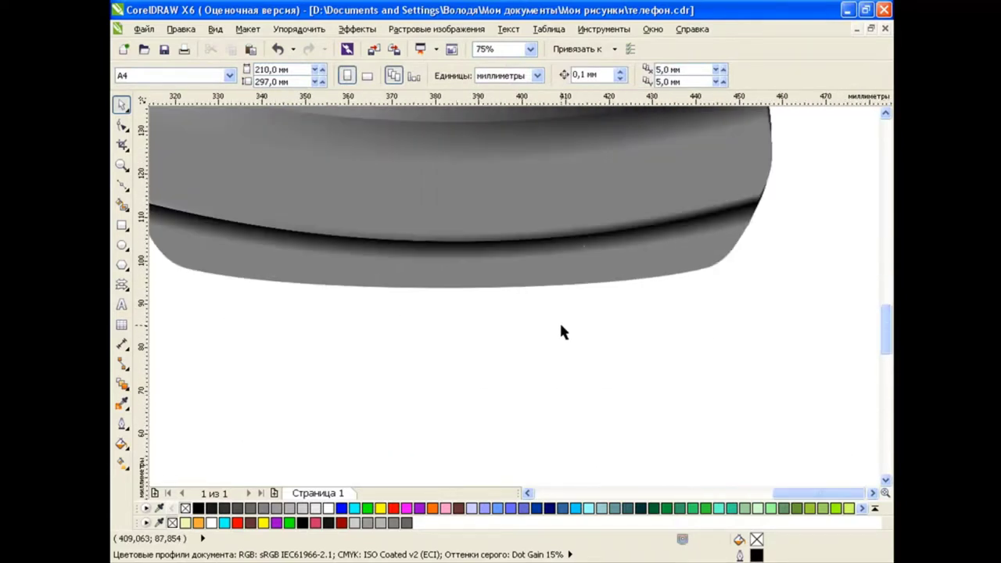
key("Tab")
left_click(860, 74)
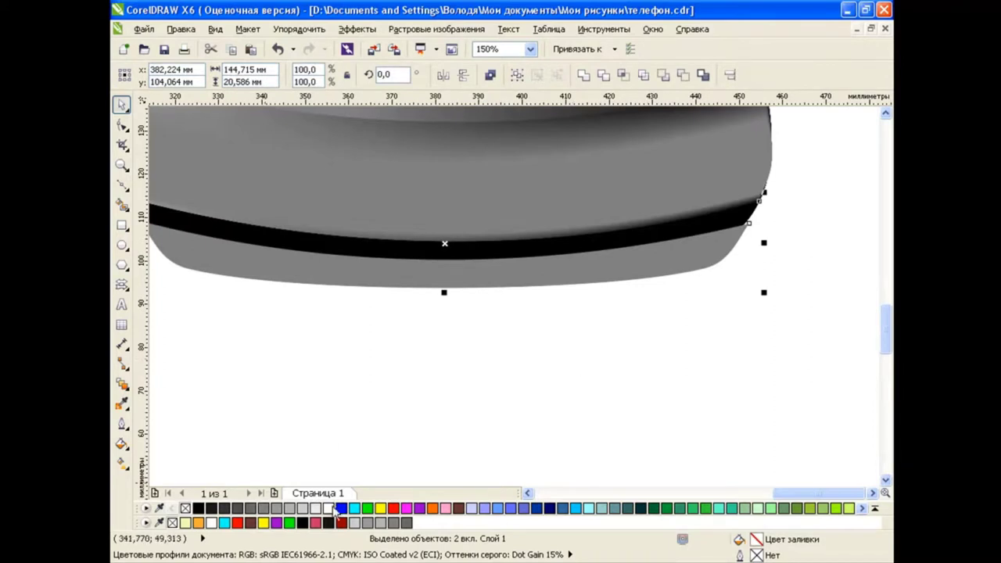
key("ctrl+z")
key("ctrl+shift+z")
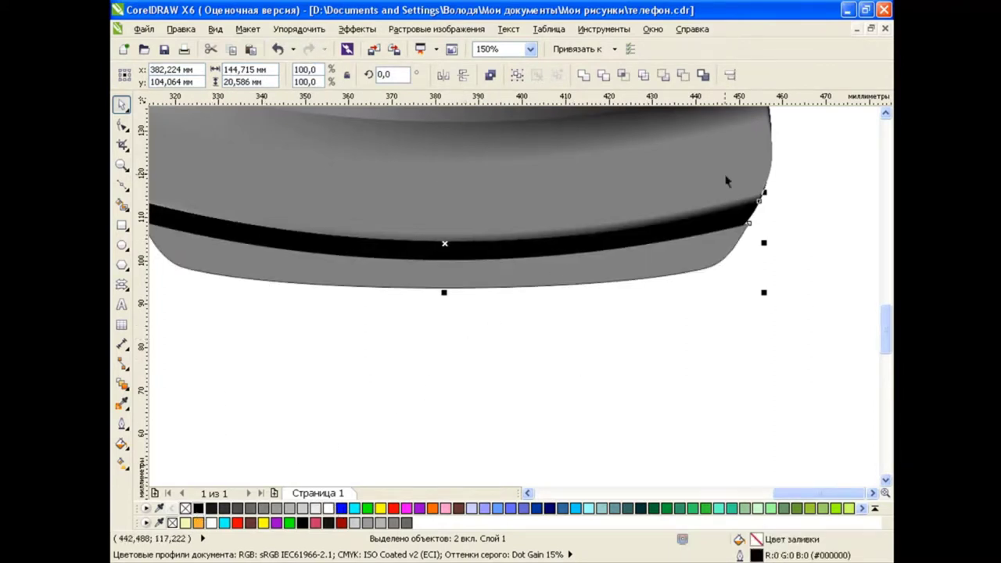
left_click(657, 261)
left_click(121, 385)
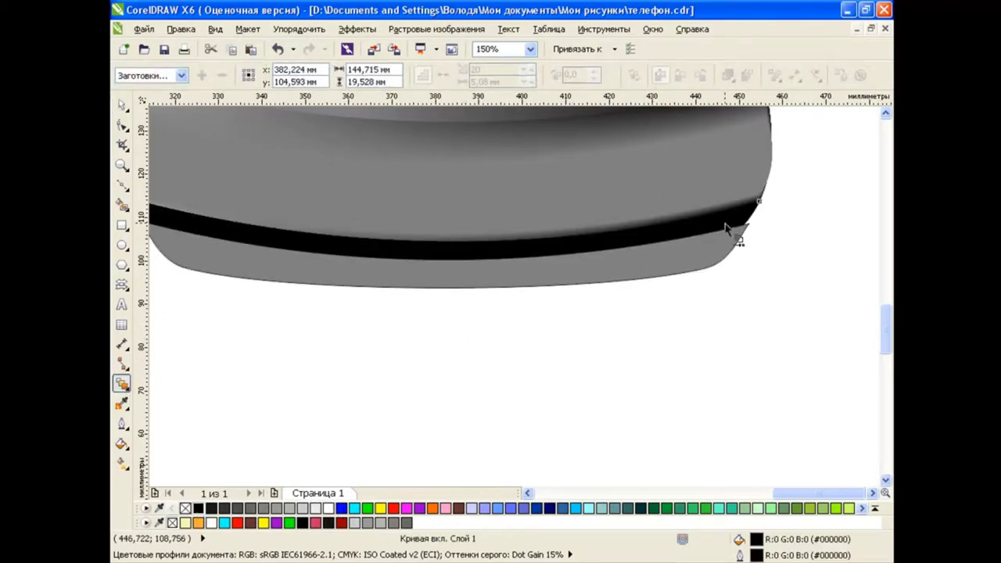
key("space")
left_click_drag(789, 493, 779, 495)
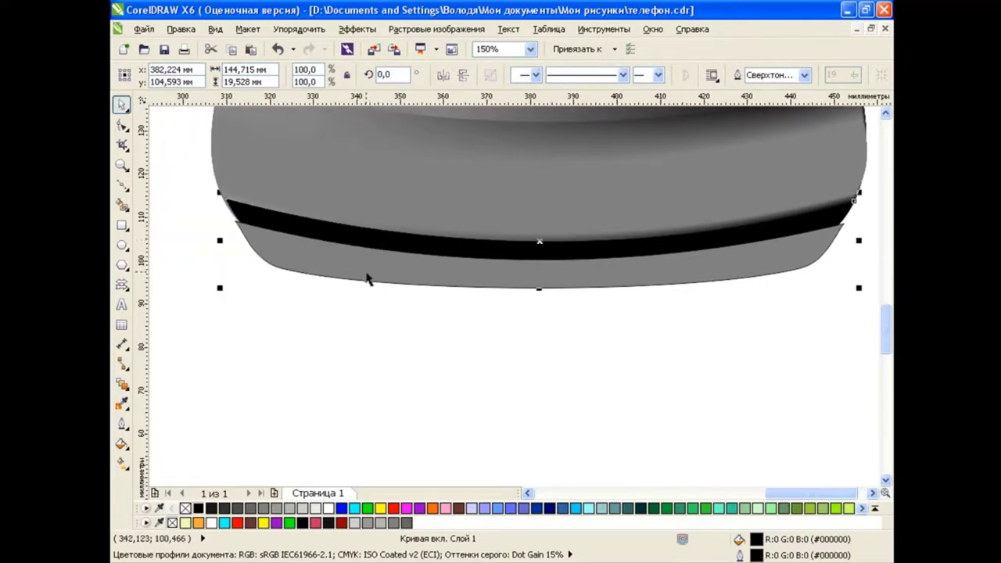
Step: Remove the black stripe's fill and keep it positioned within the band
left_click(184, 508)
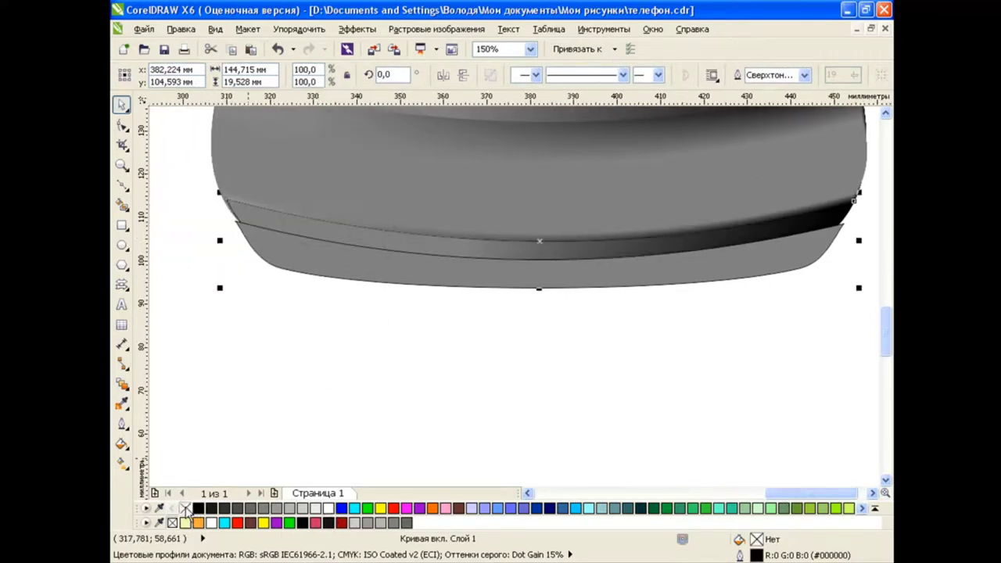
left_click_drag(539, 240, 542, 304)
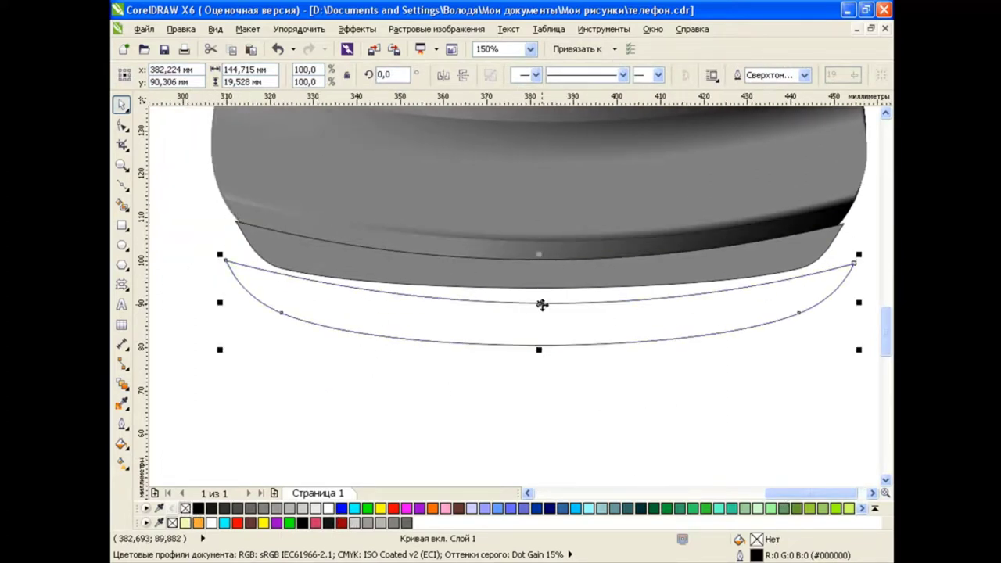
left_click(277, 49)
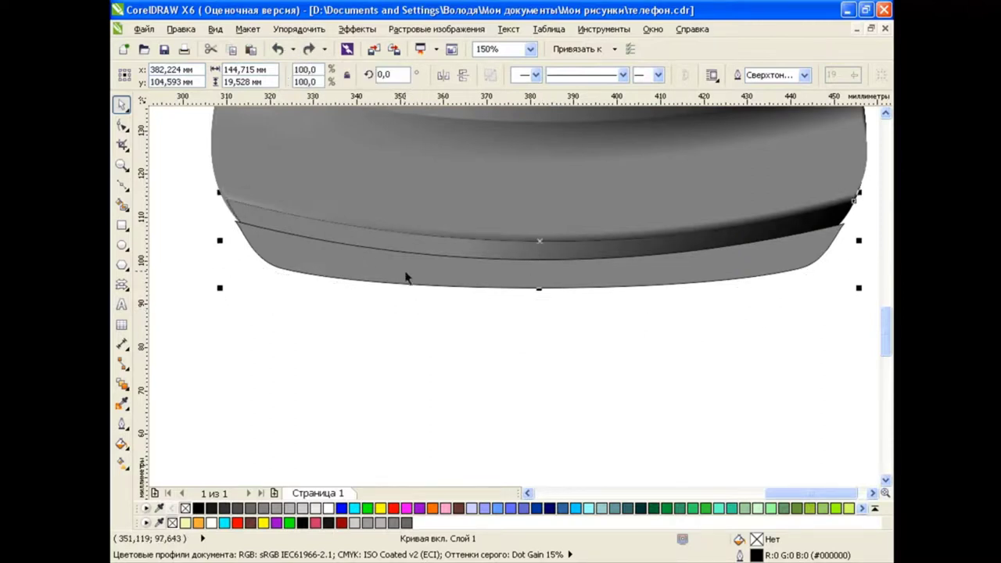
left_click(184, 508)
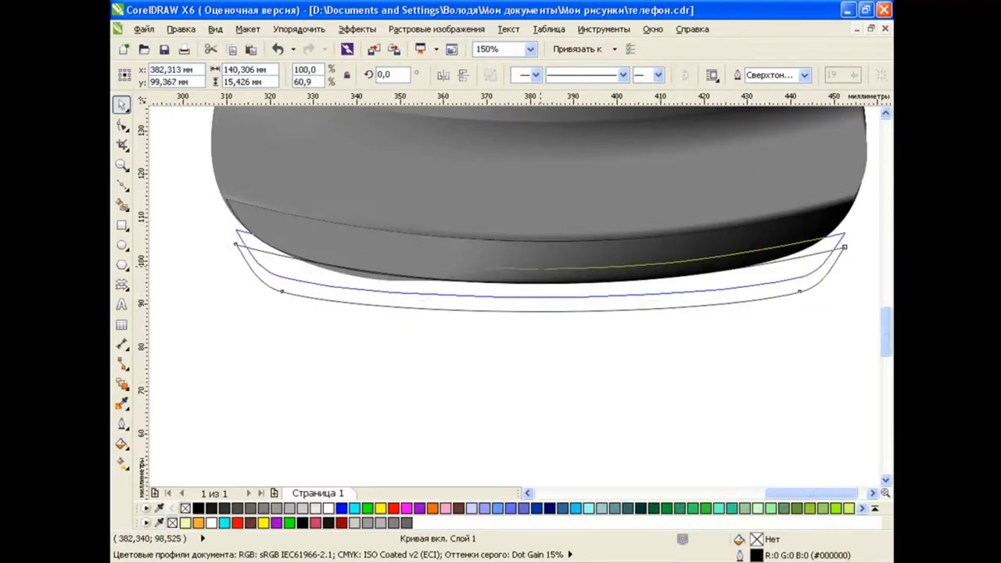
left_click_drag(540, 280, 541, 256)
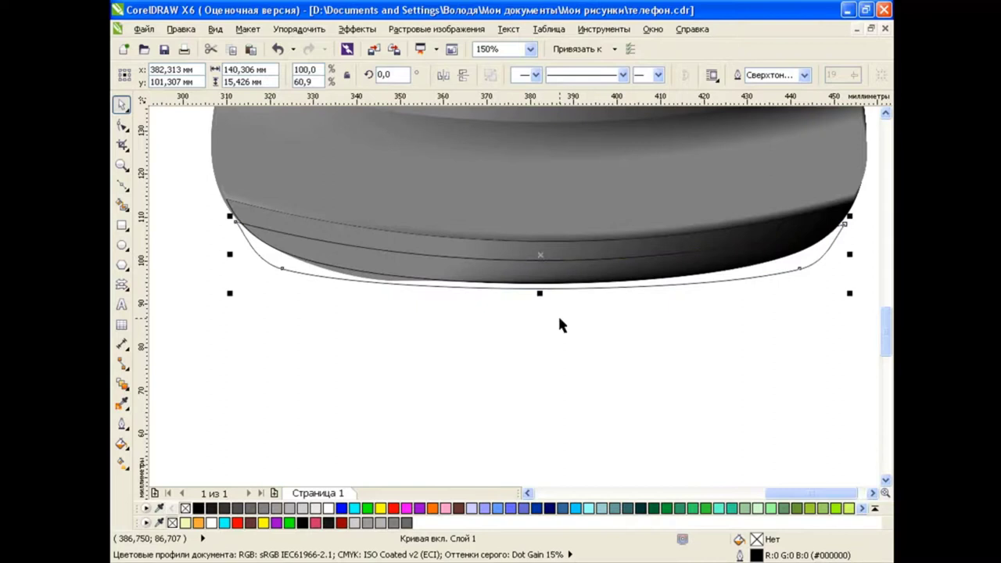
Step: Reshape the larger lower curve, pulling its bottom lower and adjusting both ends
left_click(573, 382)
left_click(446, 245)
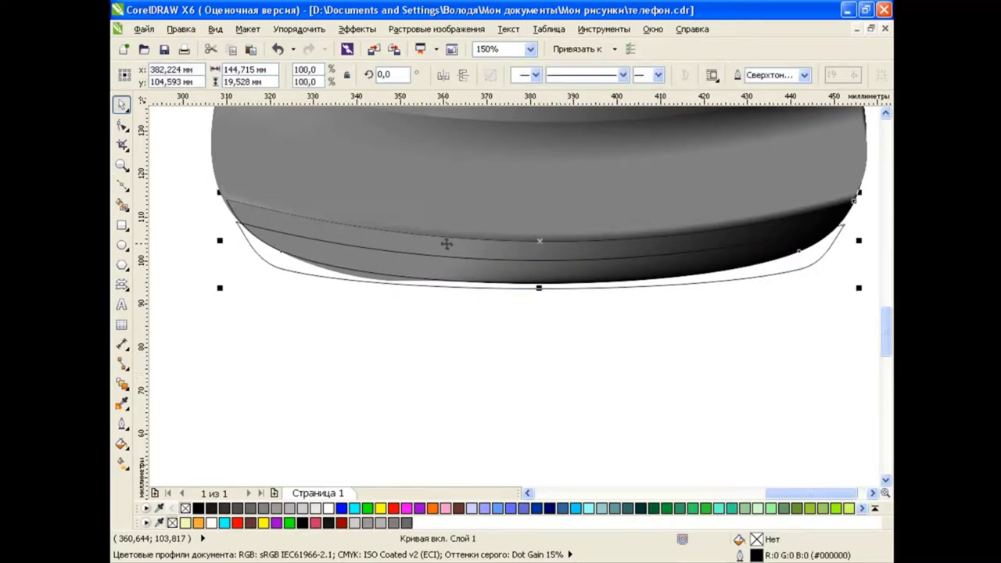
key("F10")
left_click_drag(534, 290, 538, 308)
left_click_drag(845, 226, 843, 230)
left_click_drag(242, 227, 245, 228)
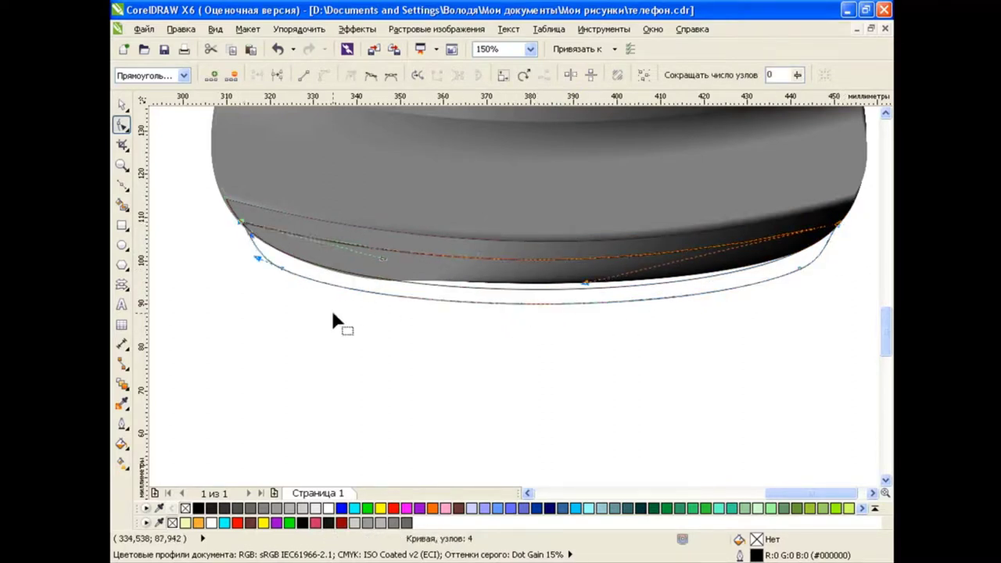
key("space")
left_click(351, 239)
key("Escape")
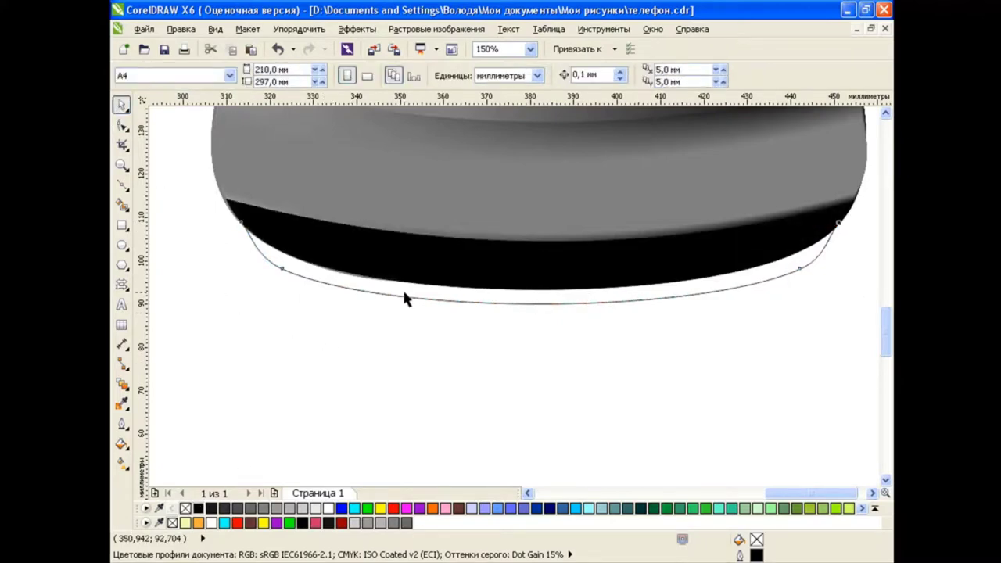
Step: Fill the lower band grey (#999999) and blend the black band into it in 20 steps
left_click(406, 298)
left_click(284, 508)
left_click(121, 382)
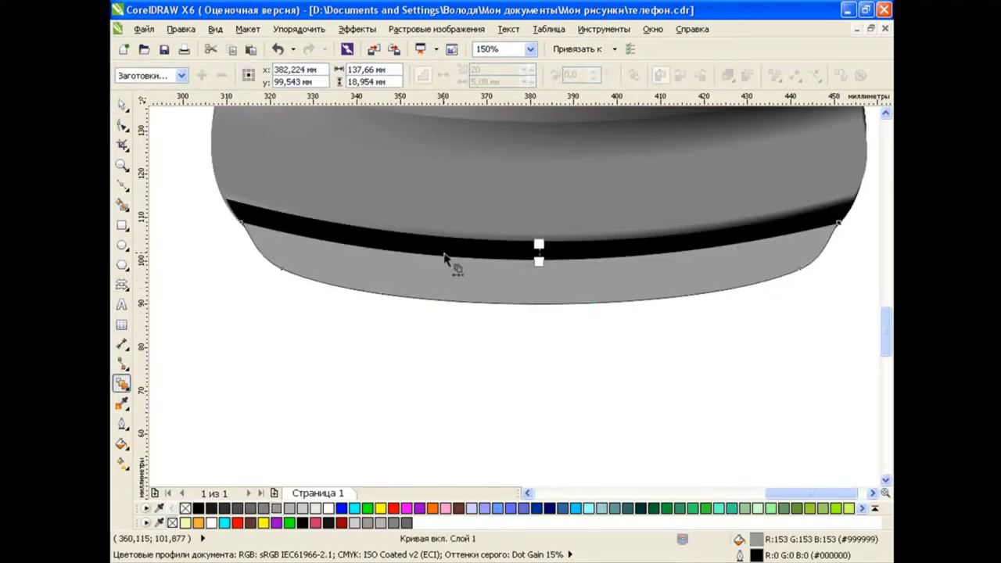
left_click_drag(444, 258, 422, 285)
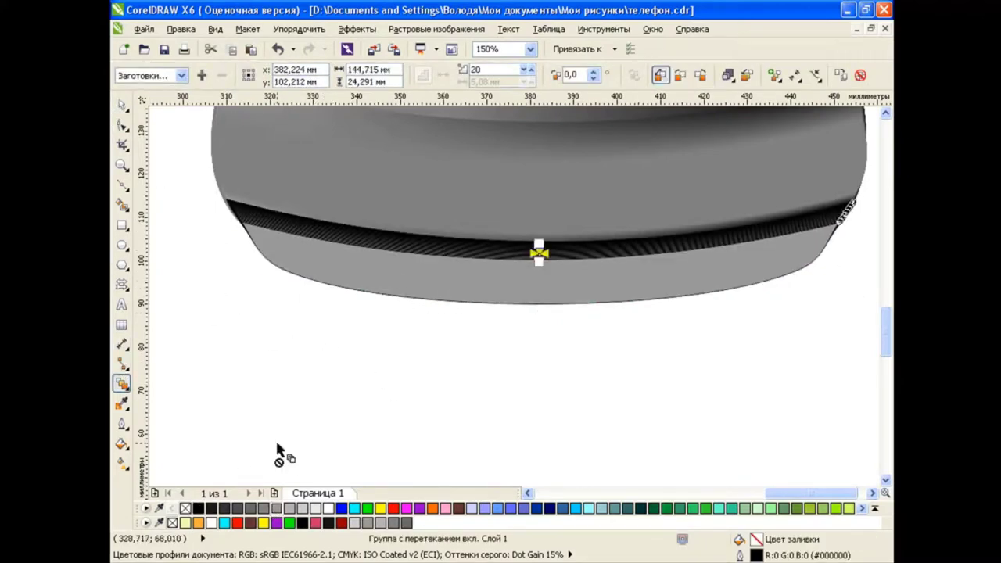
left_click(121, 104)
key("F3")
key("F3")
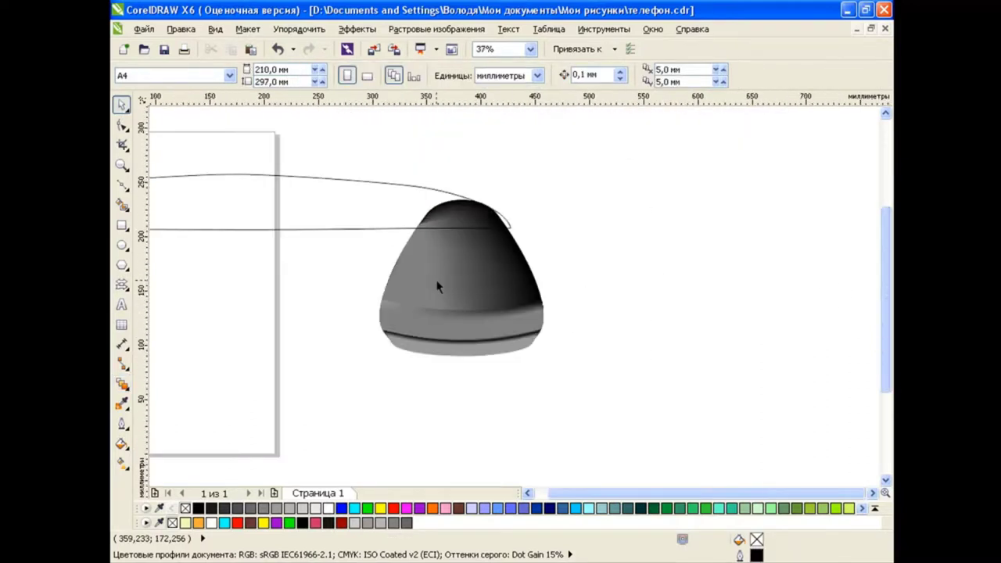
Step: Narrow the long handset curve slightly and adjust the nodes near its right end
scroll(570, 263, "left", 3)
left_click(629, 207)
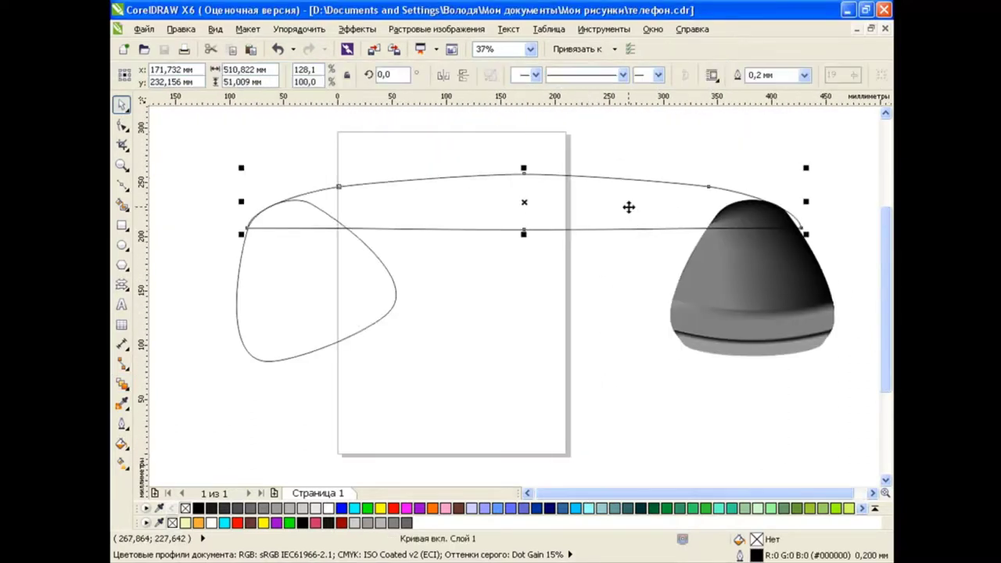
left_click_drag(808, 202, 798, 201)
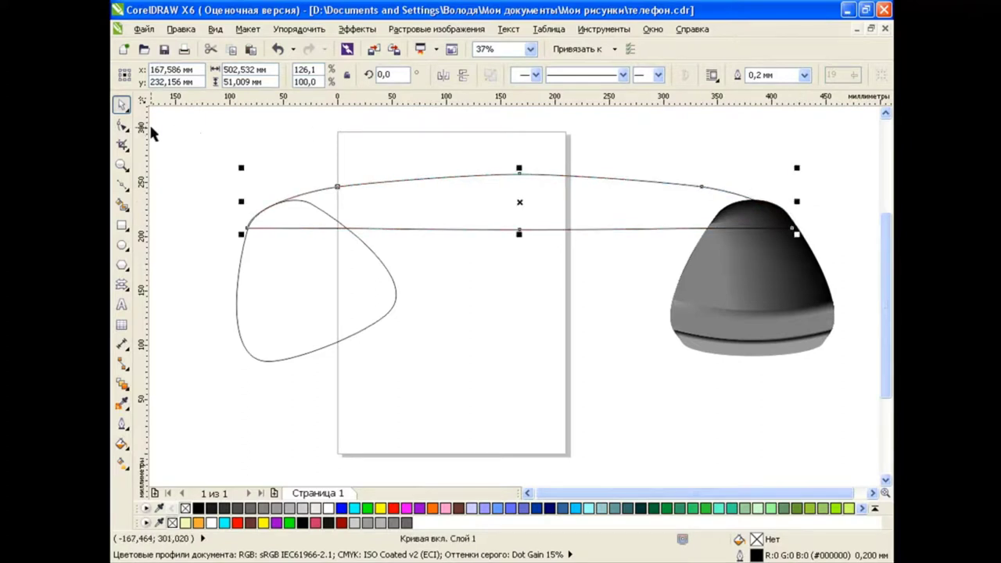
left_click(122, 125)
left_click_drag(701, 190, 716, 191)
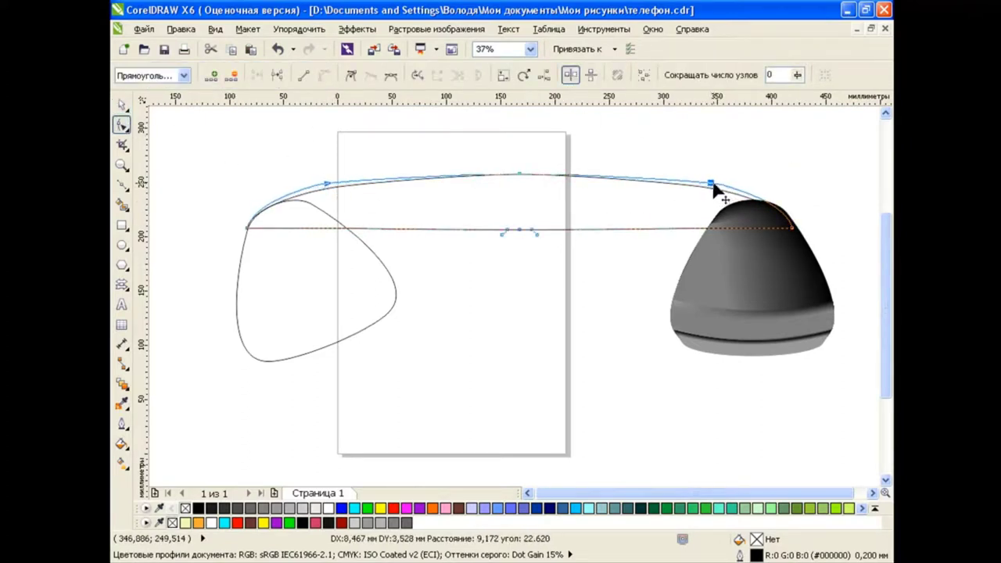
left_click_drag(715, 192, 717, 188)
left_click(793, 228)
left_click_drag(794, 233, 796, 233)
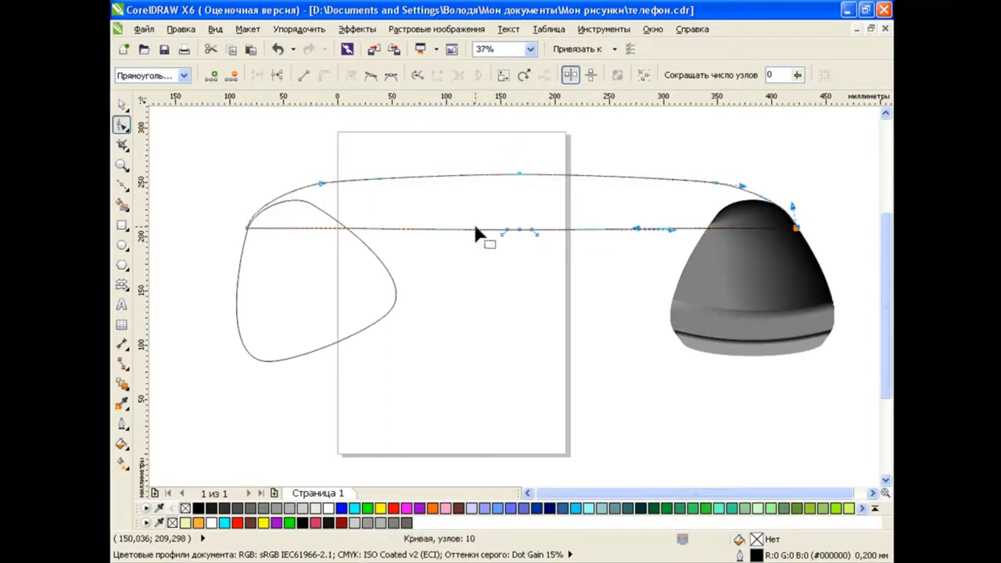
key("space")
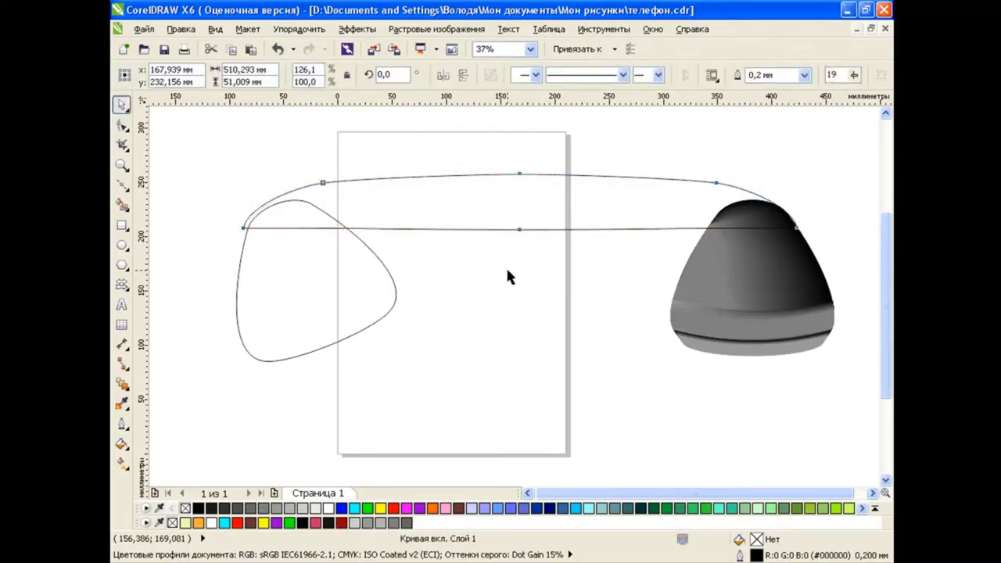
Step: Flatten the handset curve into a slim band and delete its unneeded nodes
left_click(507, 269)
left_click(486, 176)
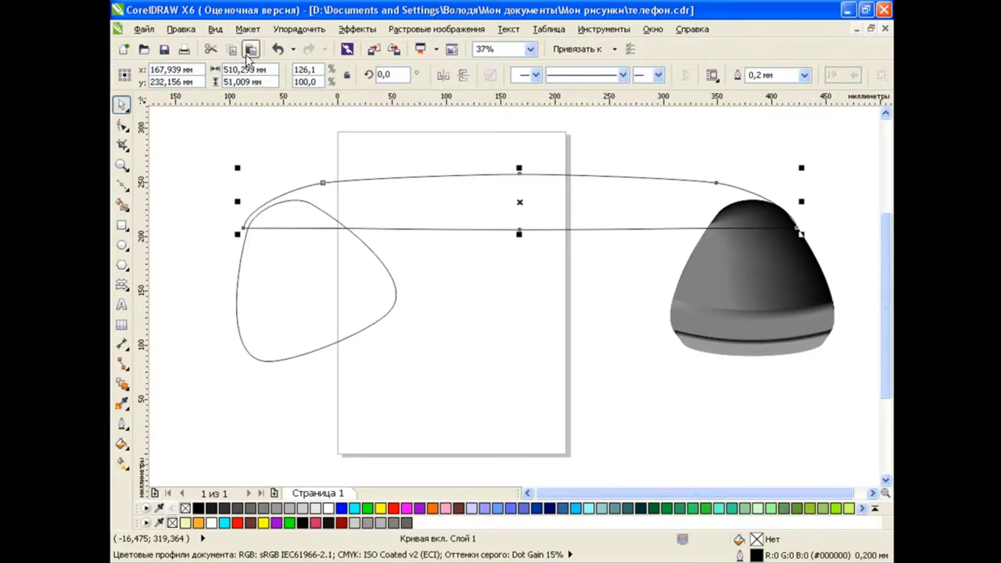
left_click_drag(519, 234, 519, 200)
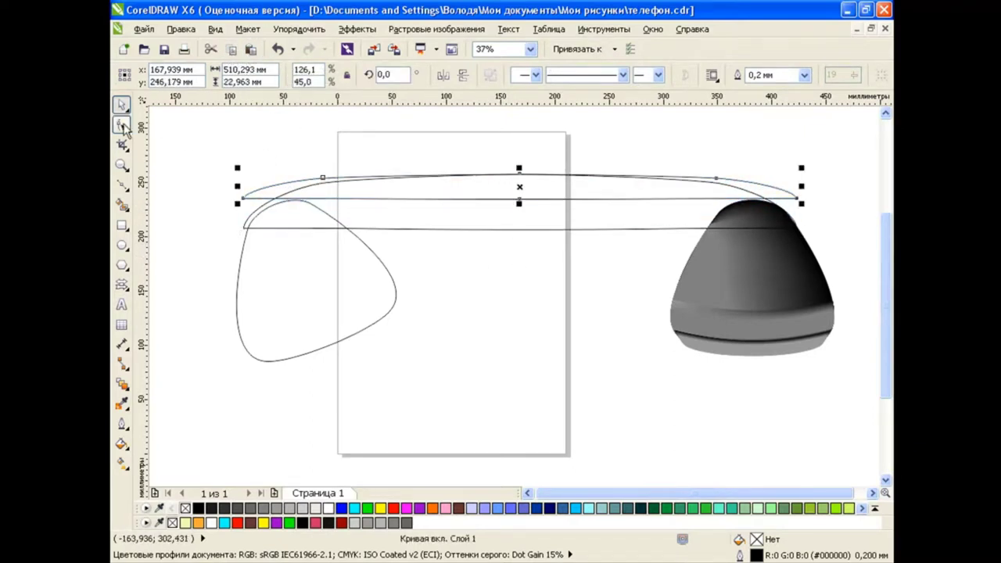
key("space")
left_click_drag(243, 199, 263, 210)
left_click_drag(326, 192, 330, 190)
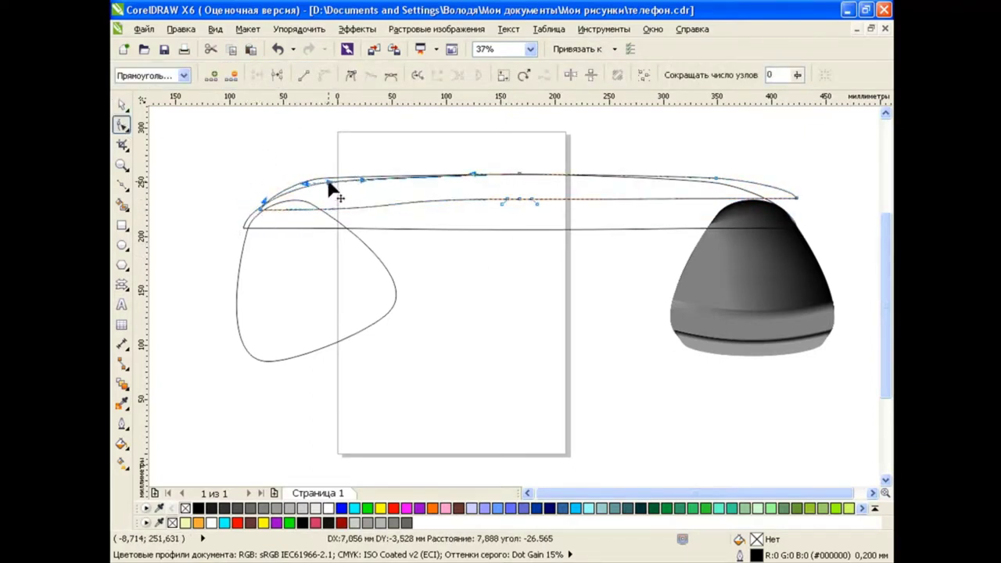
key("Delete")
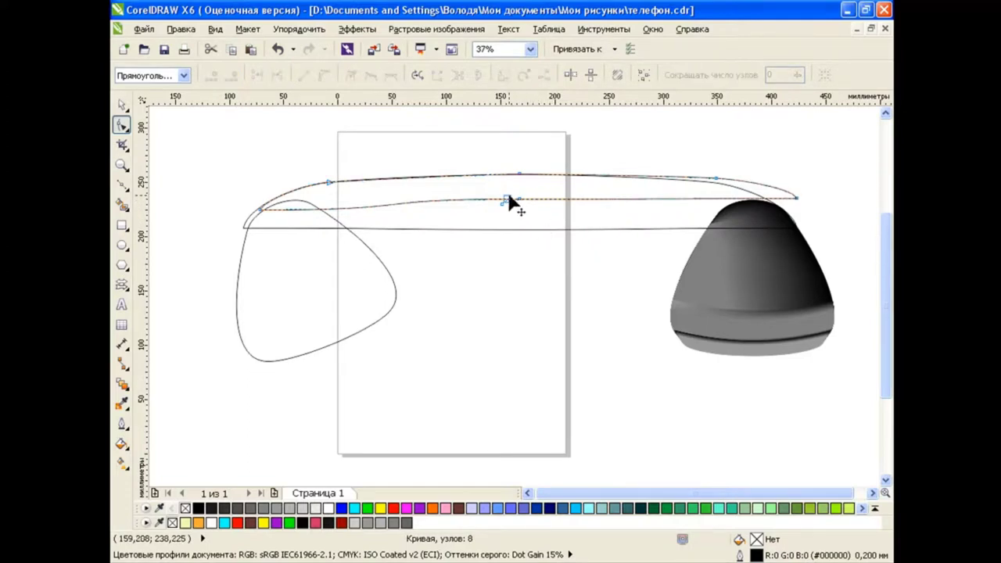
left_click_drag(496, 191, 564, 251)
key("Delete")
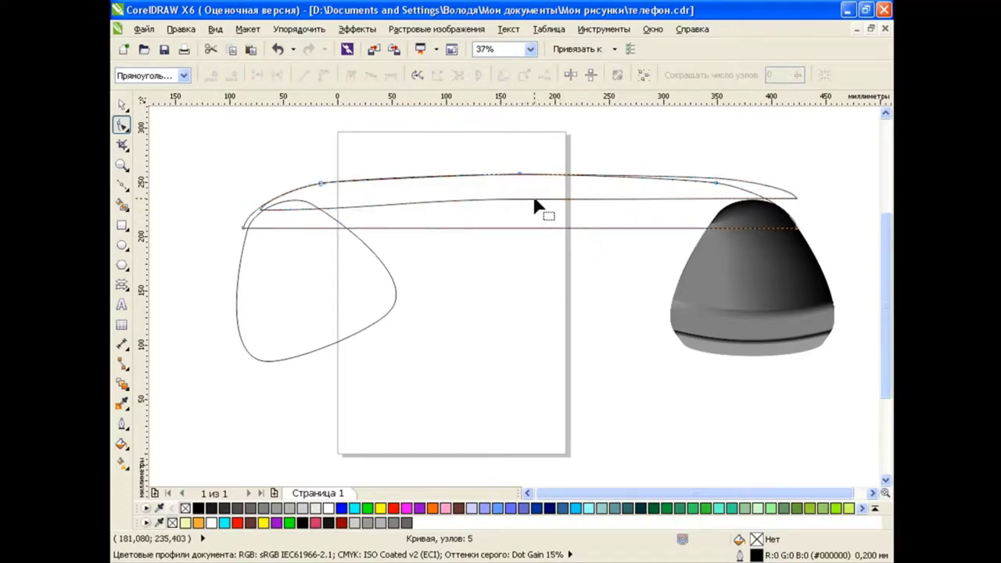
Step: Adjust the slim band's end nodes and bow its lower edge into an upward arc
mouse_move(792, 202)
left_mouse_down()
mouse_move(779, 217)
mouse_move(774, 209)
left_mouse_up()
left_click_drag(714, 185, 682, 182)
left_click(772, 206)
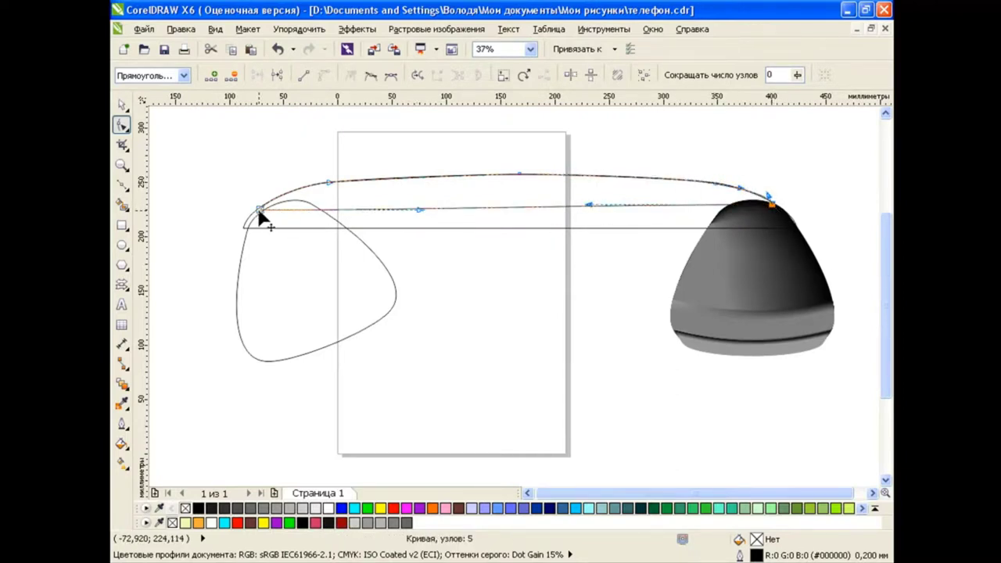
left_click_drag(260, 211, 271, 205)
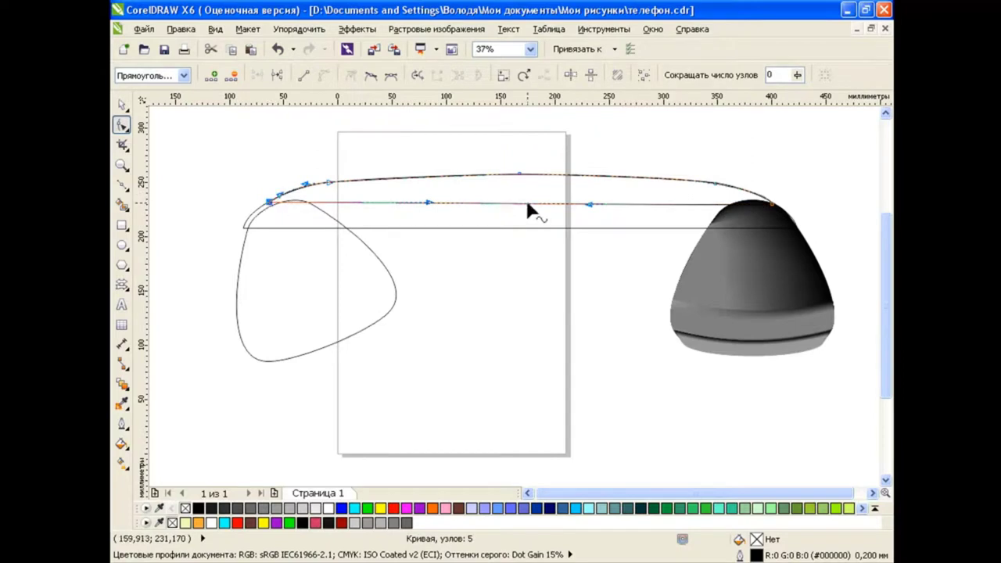
left_click(771, 207)
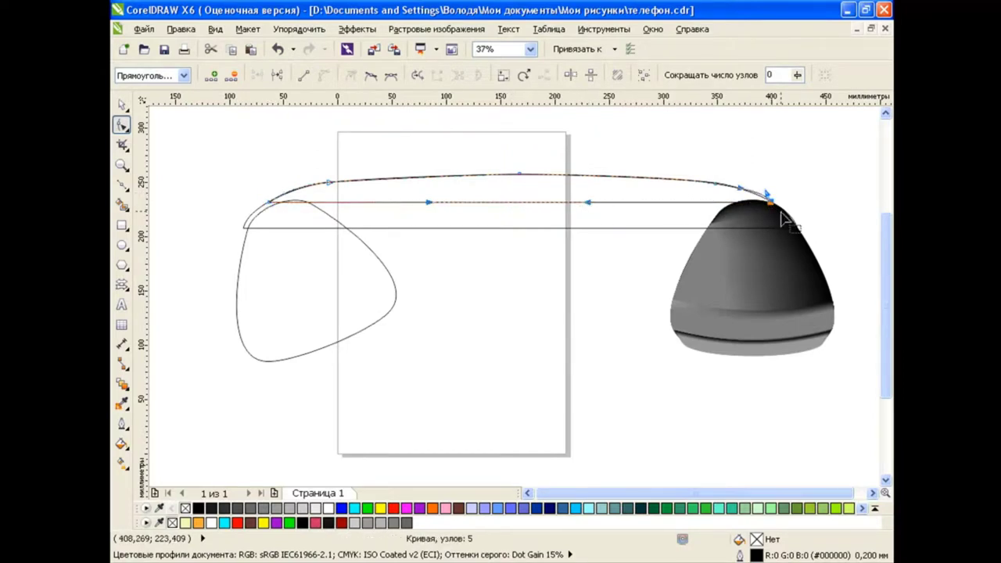
left_click_drag(772, 203, 771, 198)
left_click_drag(554, 208, 529, 197)
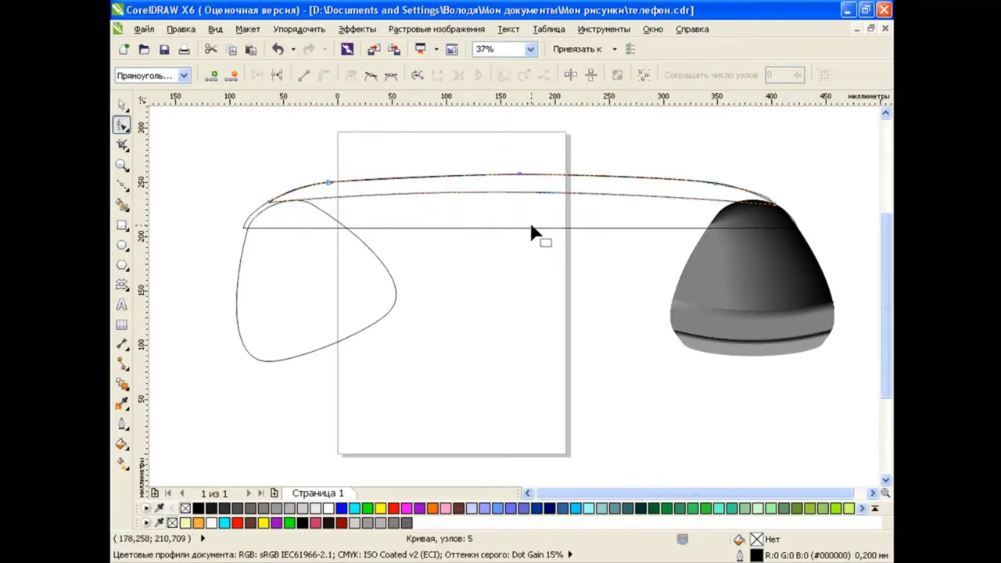
left_click(531, 228)
left_click_drag(516, 228, 516, 215)
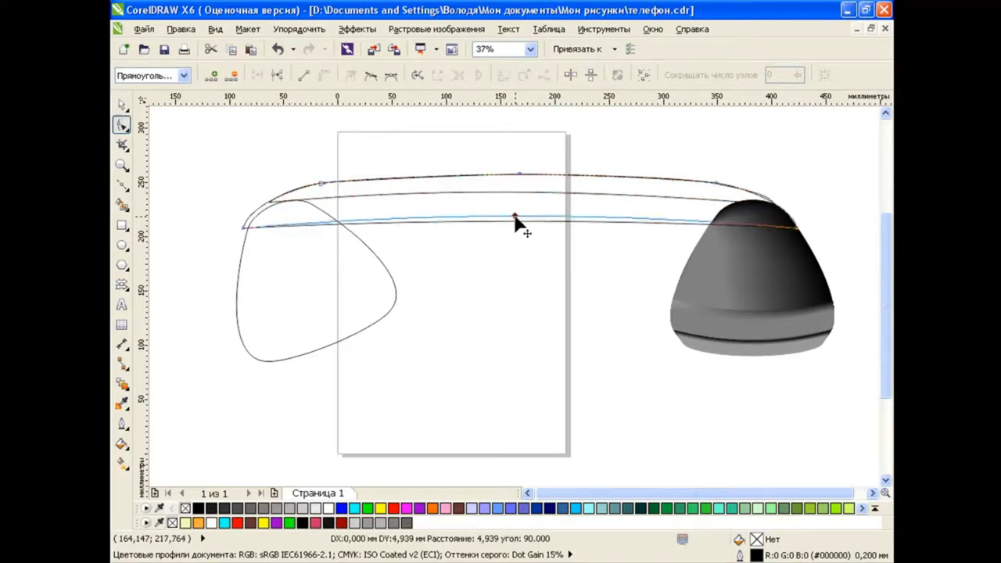
key("space")
Step: Fill the upper handset curve grey and select the band beneath it
left_click(540, 188)
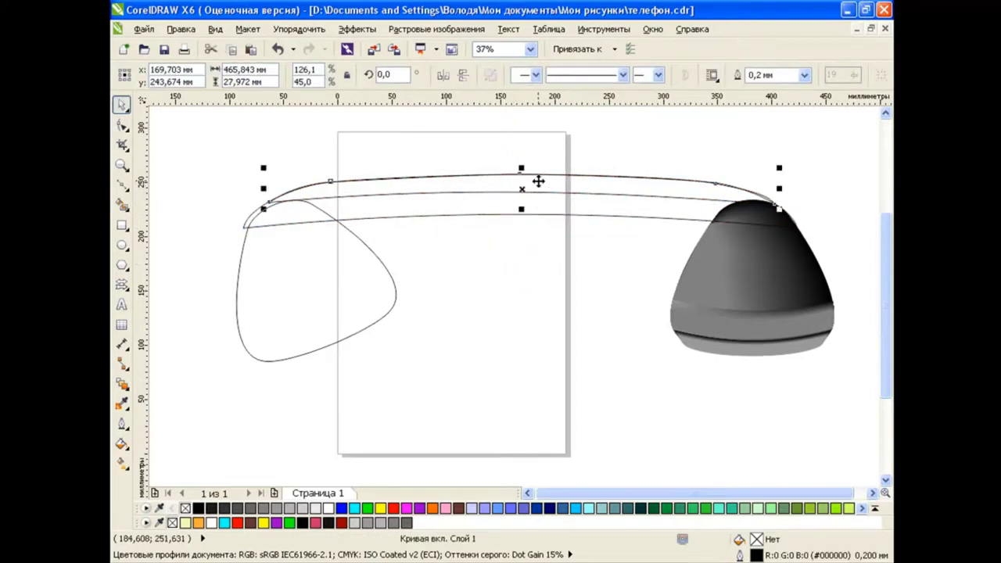
left_click(275, 509)
key("Escape")
left_click(517, 201)
Step: Fill the handset band black and blend it with the grey top in 100 steps, outline removed
left_click(212, 508)
left_click(288, 294)
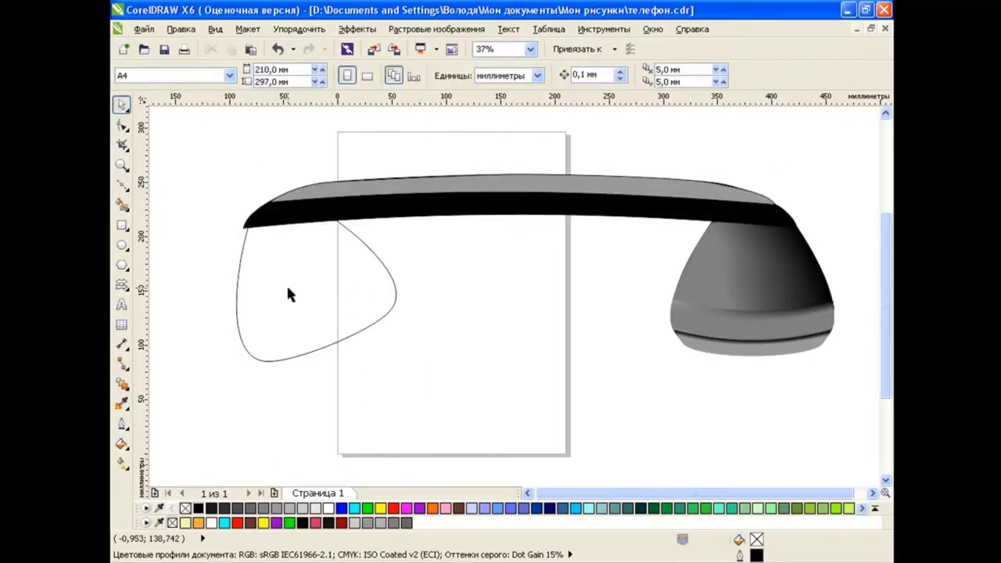
left_click(121, 383)
left_click_drag(521, 190, 516, 204)
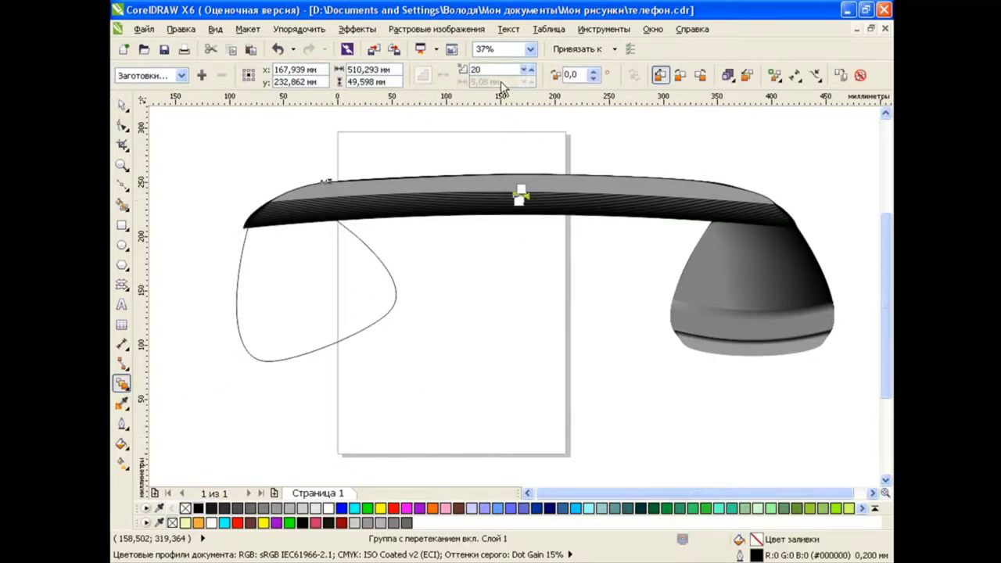
type("100")
key("Return")
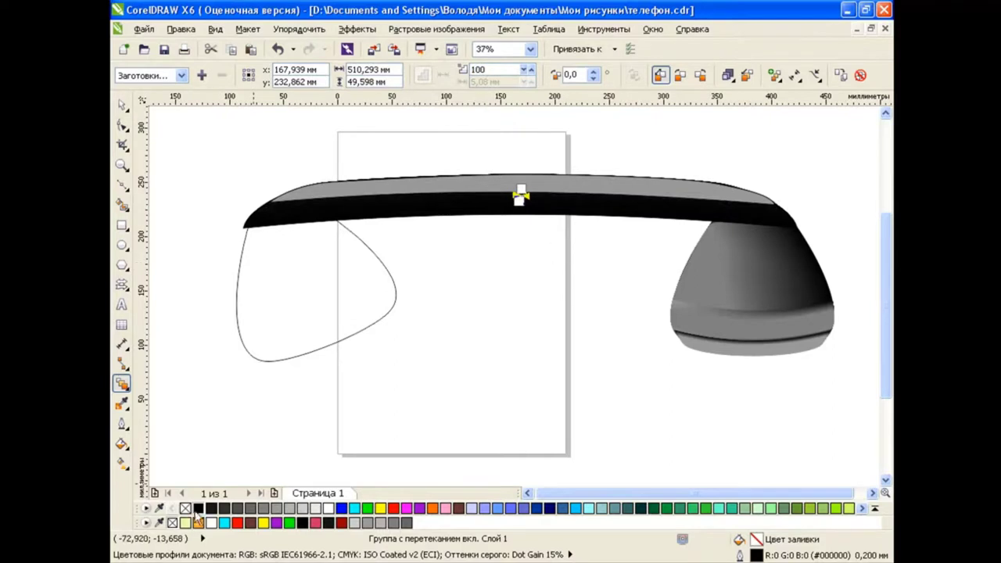
right_click(186, 509)
Step: Send the handset blend group behind the earpiece with Shift+PgDn
key("space")
left_click(646, 298)
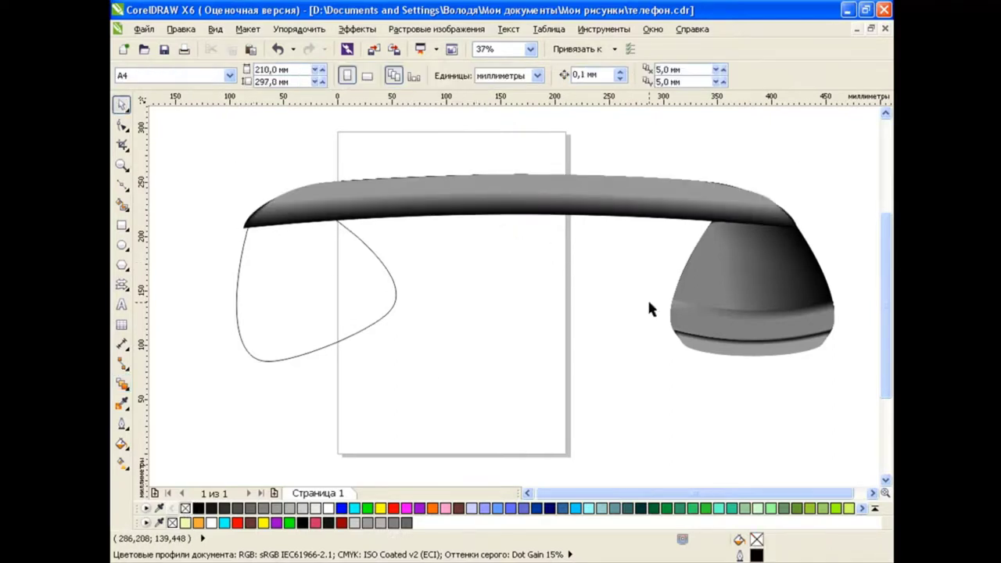
left_click(661, 217)
key("shift+Page_Down")
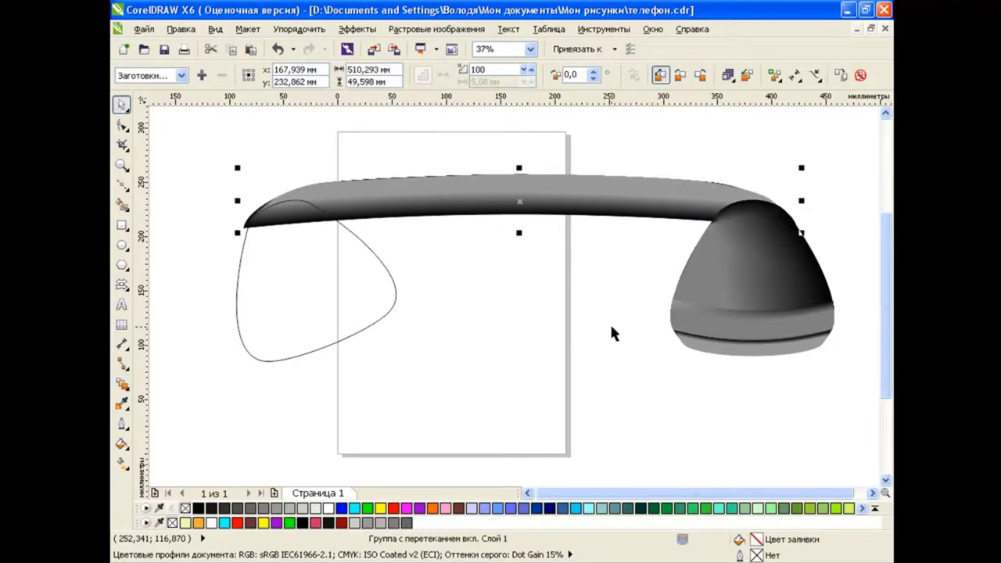
left_click(618, 335)
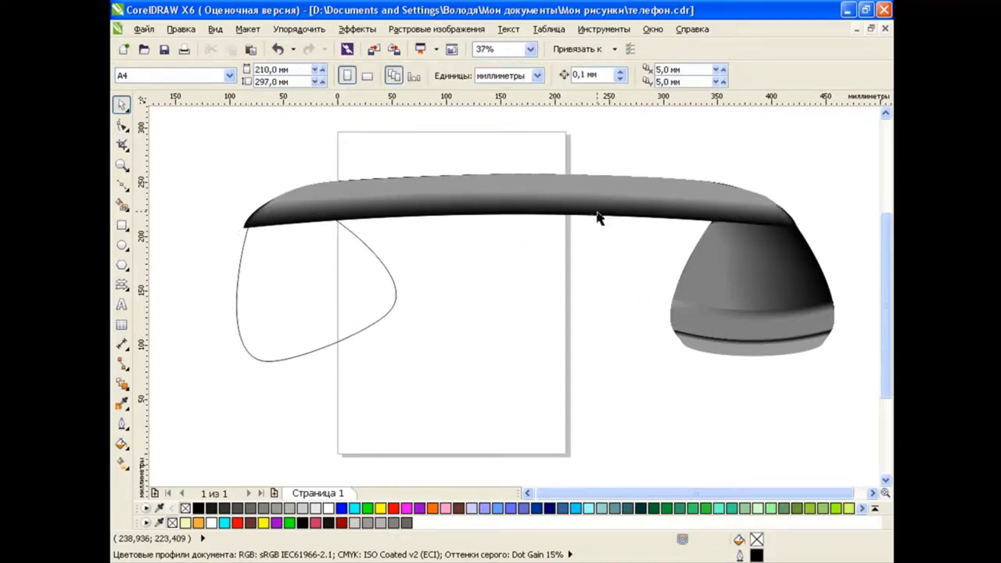
left_click(531, 194)
key("Escape")
left_click(531, 194)
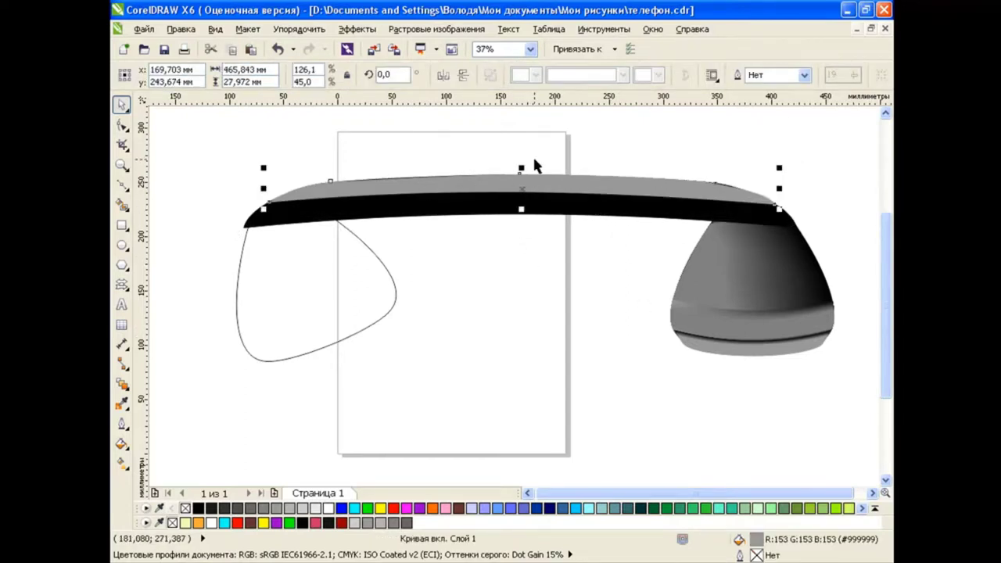
left_click(468, 265)
scroll(467, 264, "up", 2)
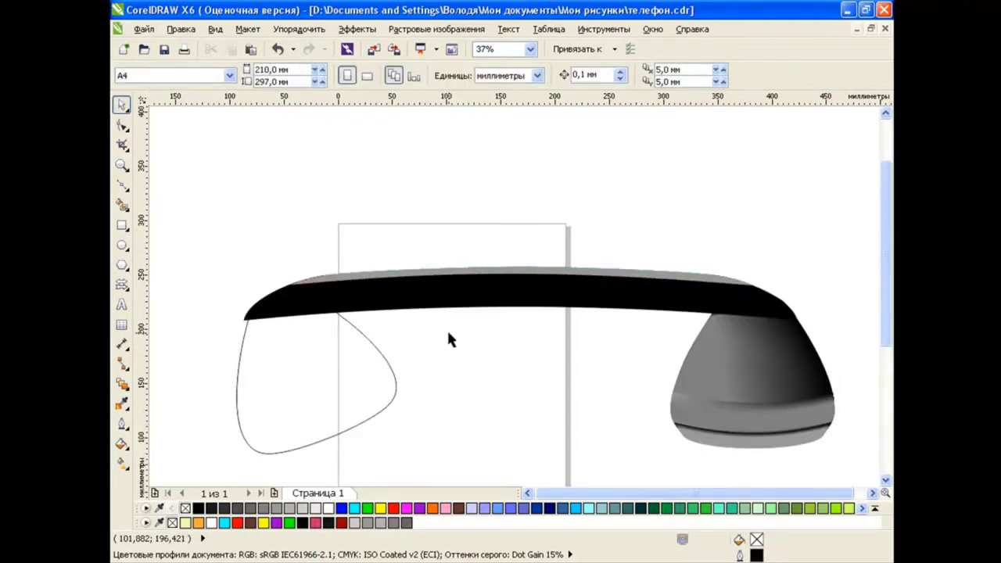
Step: Give the handset bar an interactive grey-to-black gradient fill
key("g")
left_click_drag(507, 275, 503, 291)
type("50")
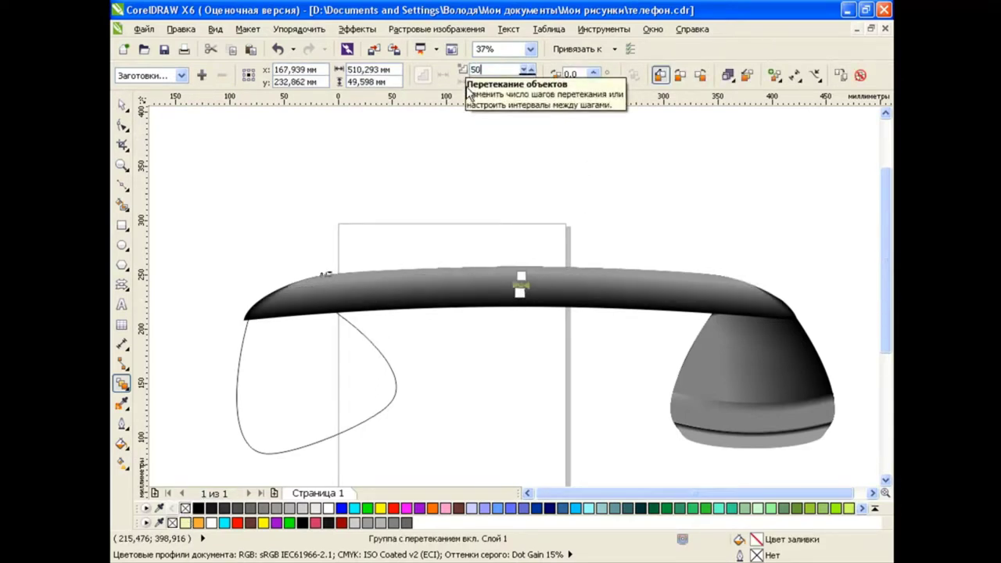
key("Return")
left_click(122, 104)
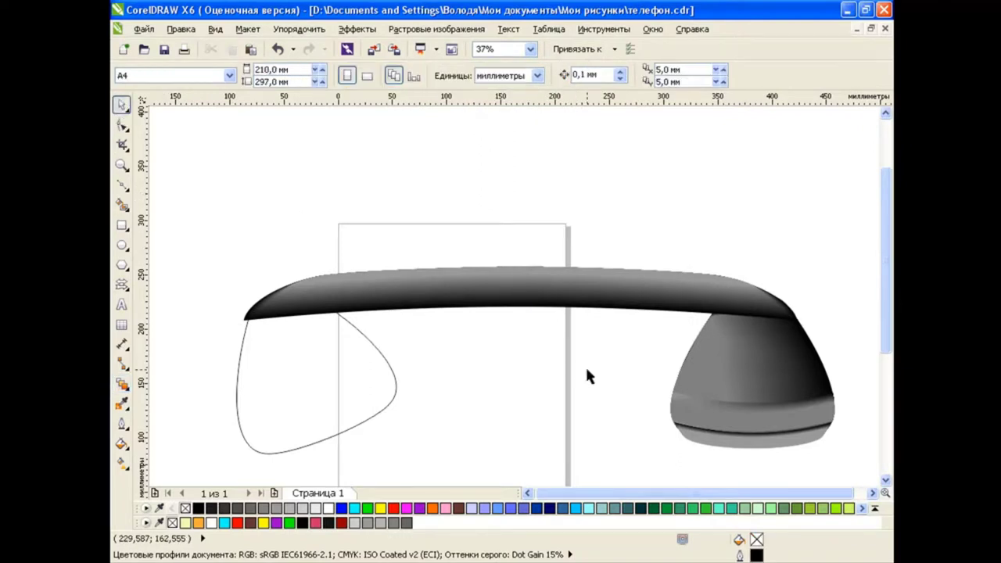
left_click(631, 300)
left_click(658, 361)
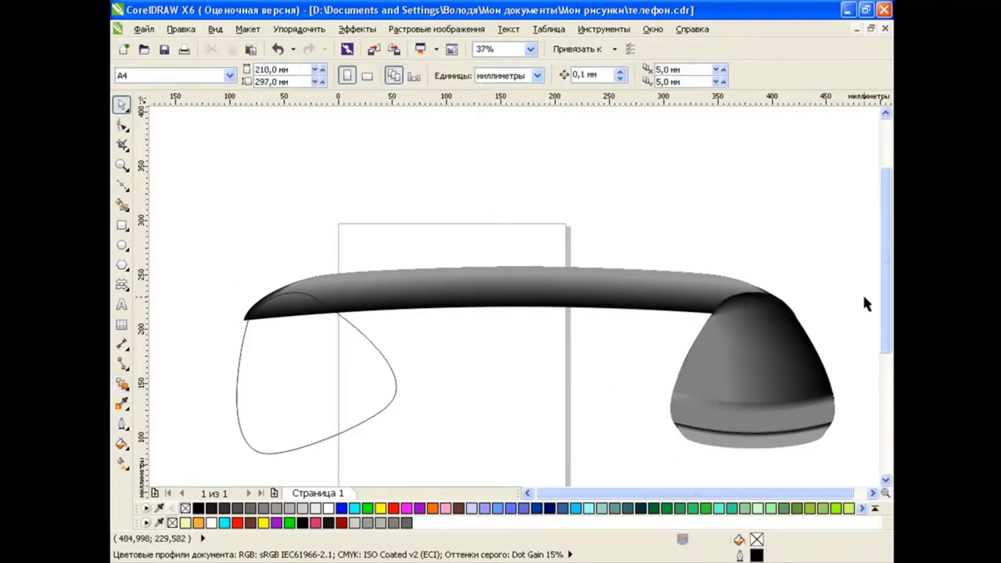
Step: Rotate the right earpiece group so it tilts to meet the handle
left_click_drag(868, 285, 615, 447)
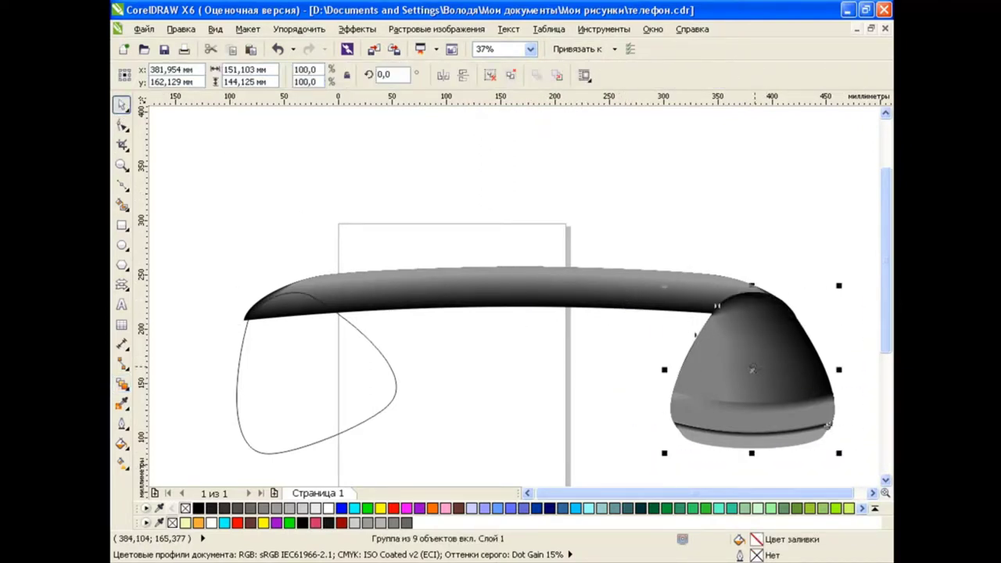
left_click(755, 365)
left_click_drag(766, 274, 764, 336)
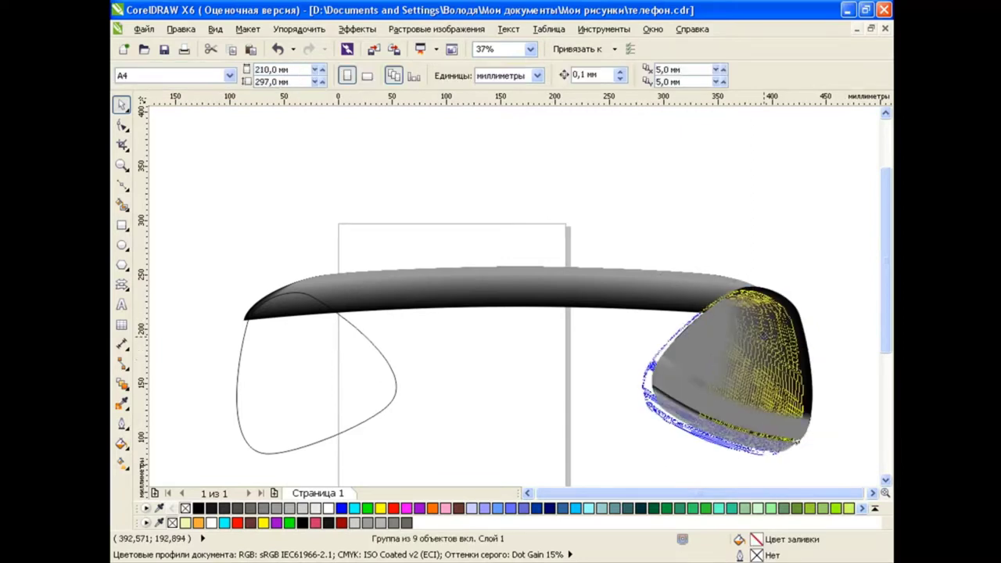
left_click(856, 308)
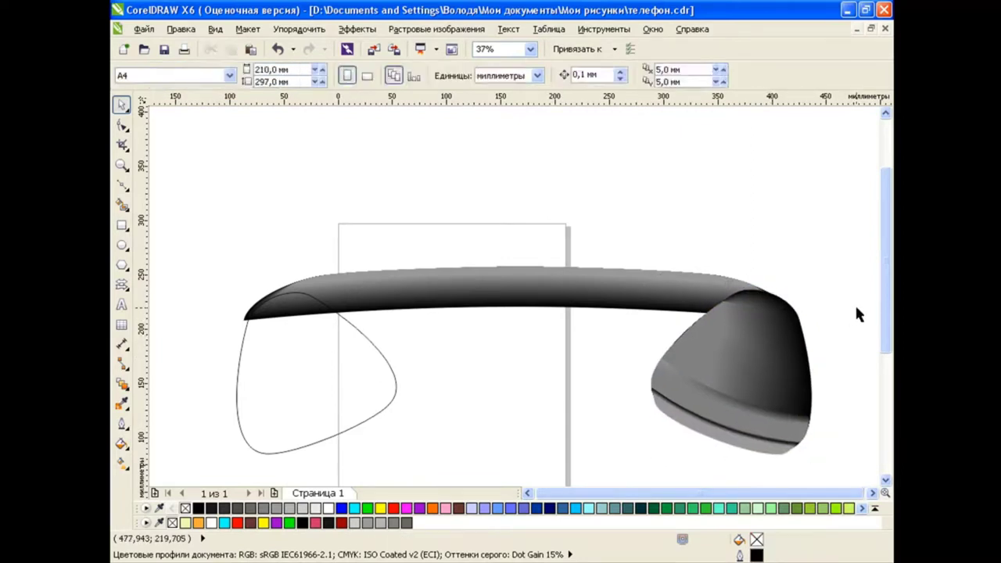
left_click(750, 330)
left_click(751, 330)
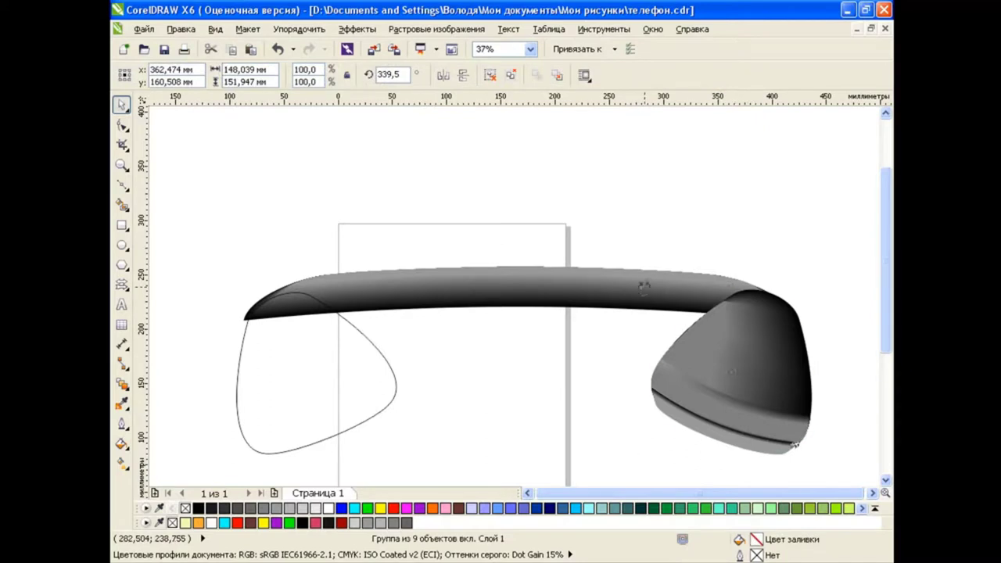
left_click(755, 344)
left_click(758, 344)
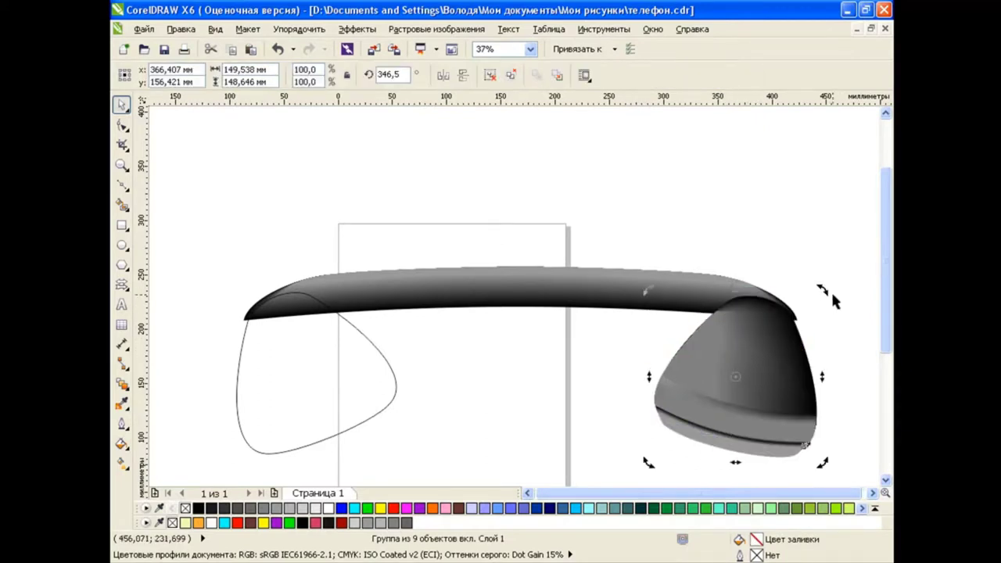
mouse_move(836, 304)
left_mouse_down()
mouse_move(832, 295)
mouse_move(849, 328)
left_mouse_up()
left_click(849, 329)
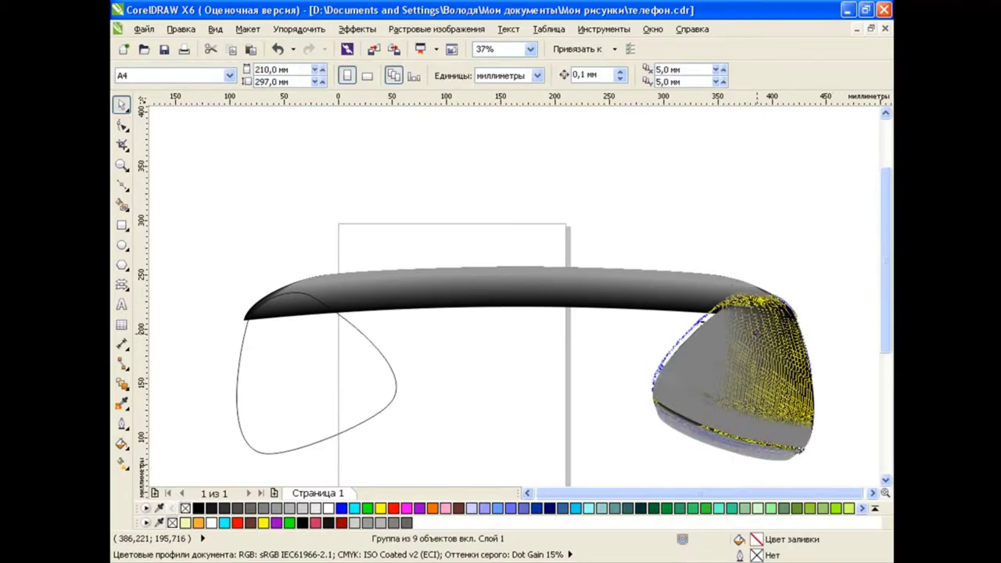
left_click(754, 334)
left_click_drag(784, 345, 795, 345)
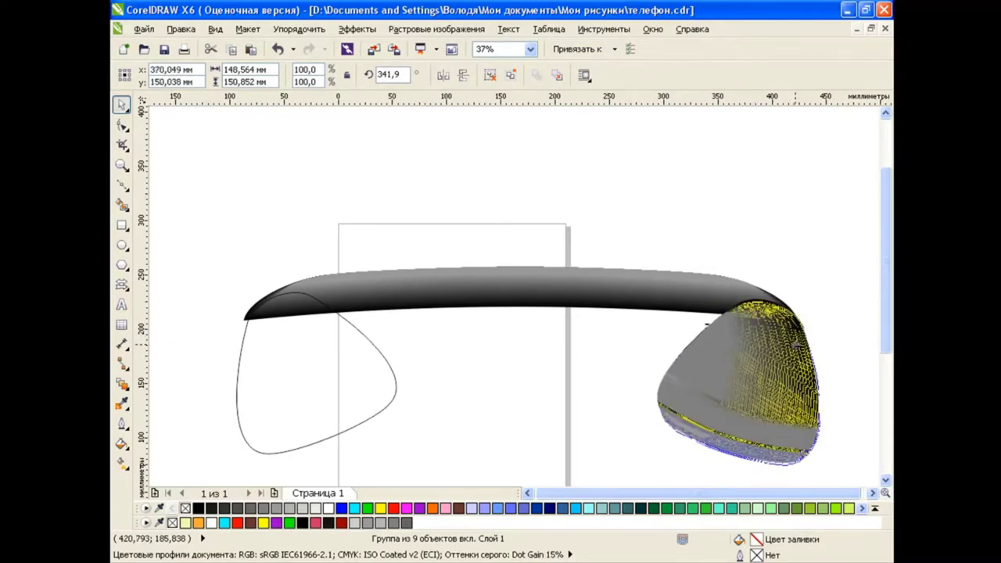
left_click(842, 322)
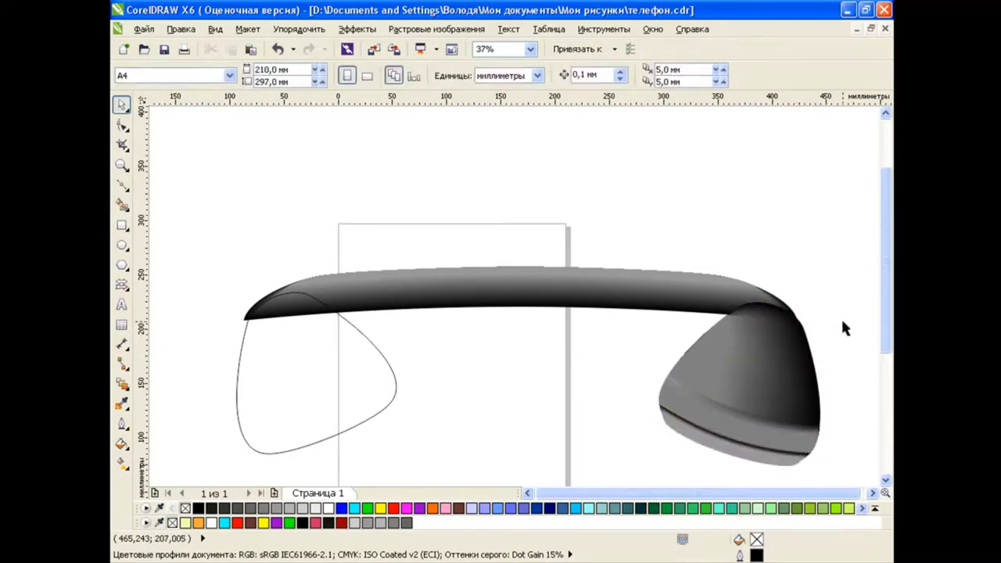
Step: Mirror the earpiece and place a copy at the handle's left end
left_click(805, 455)
left_click(232, 51)
left_click(250, 51)
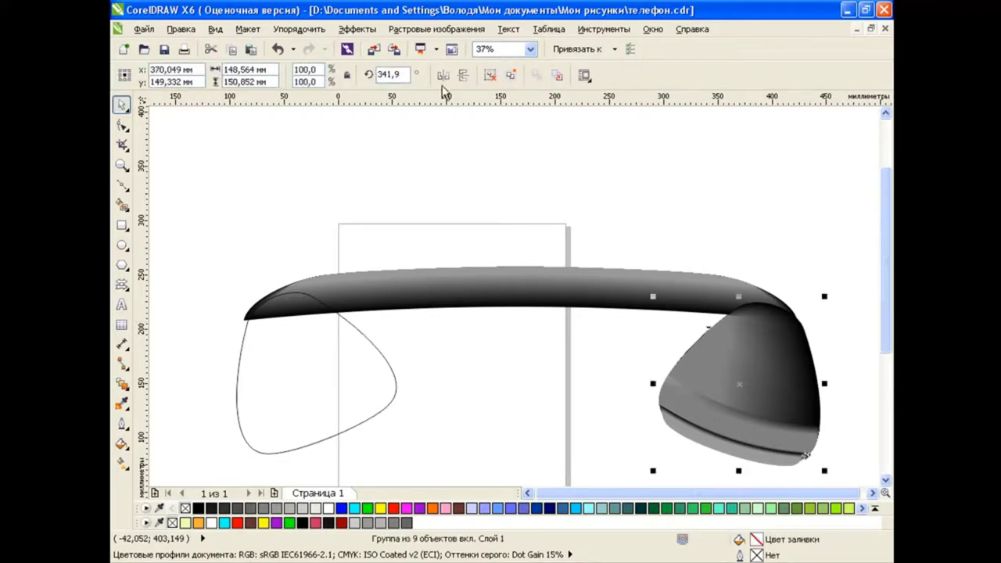
left_click(443, 75)
left_click_drag(737, 376, 319, 376)
Step: Delete the old left earpiece outline and group the five handset pieces
left_click(439, 404)
key("Tab")
key("Delete")
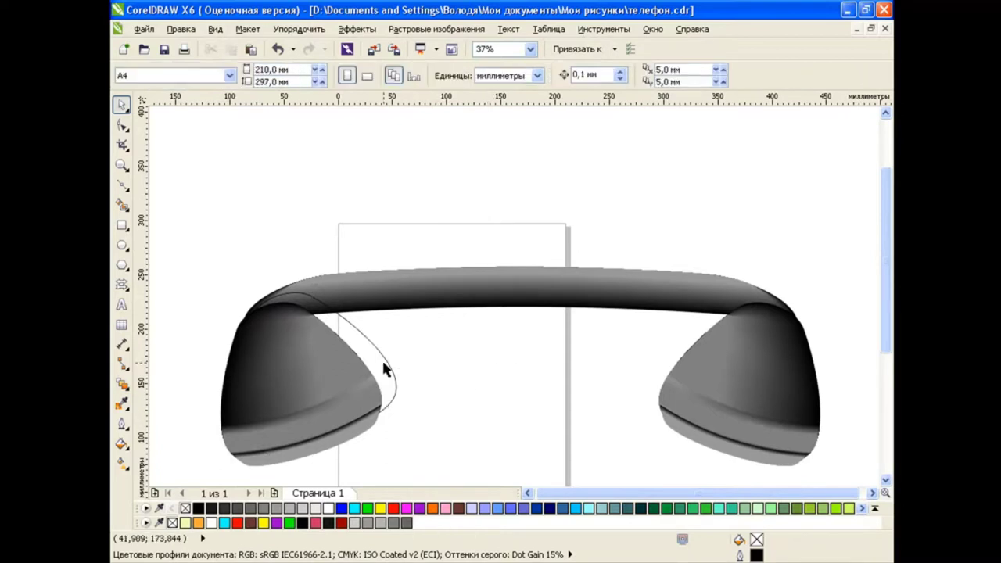
scroll(499, 354, "down", 2)
left_click_drag(735, 213, 258, 420)
key("ctrl+g")
left_click_drag(510, 292, 479, 246)
scroll(479, 247, "up", 2)
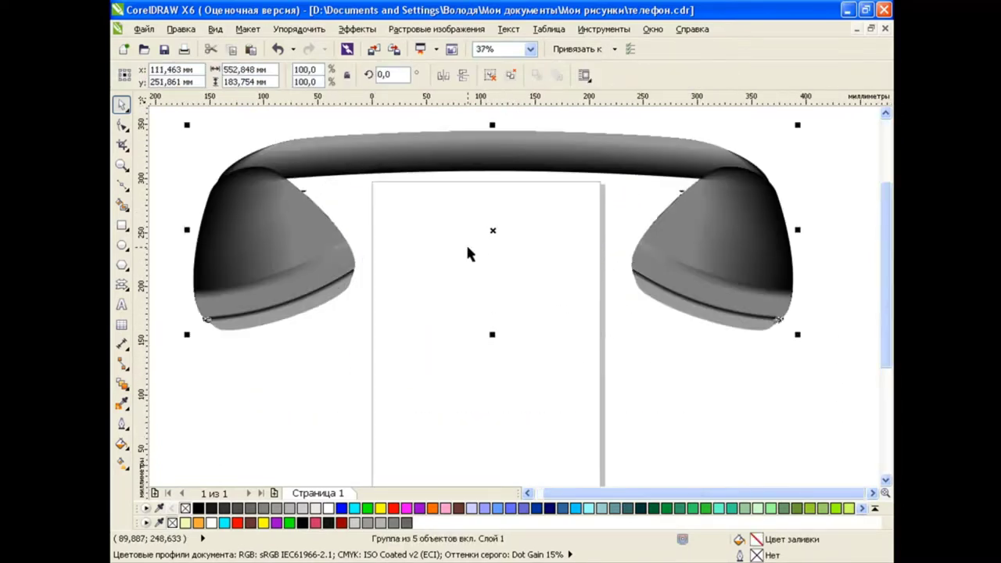
scroll(466, 243, "down", 2)
left_click(464, 277)
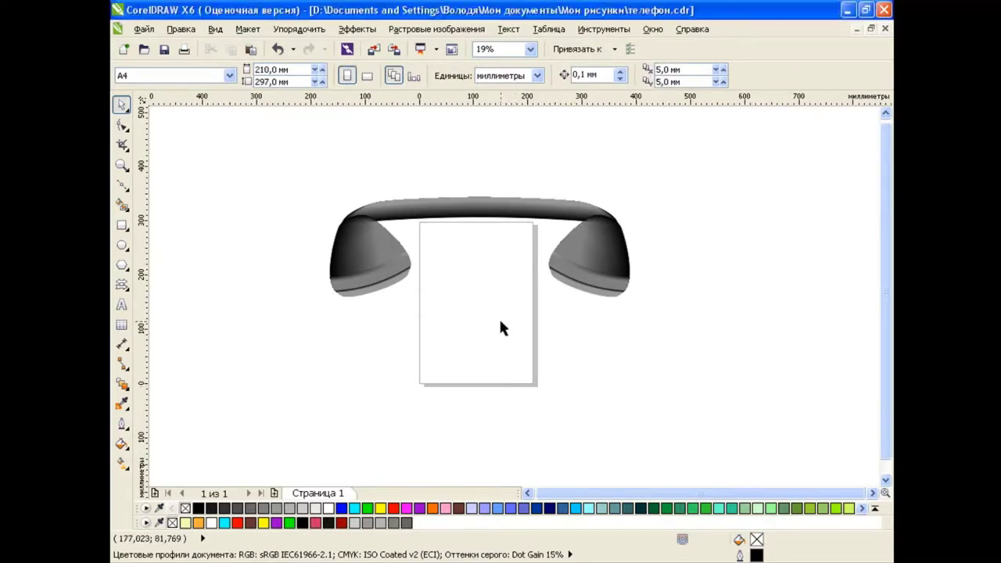
left_click(383, 260)
left_click(341, 143)
Step: Rotate the mirrored earpiece and fit it under the handset's left end
left_click(369, 258)
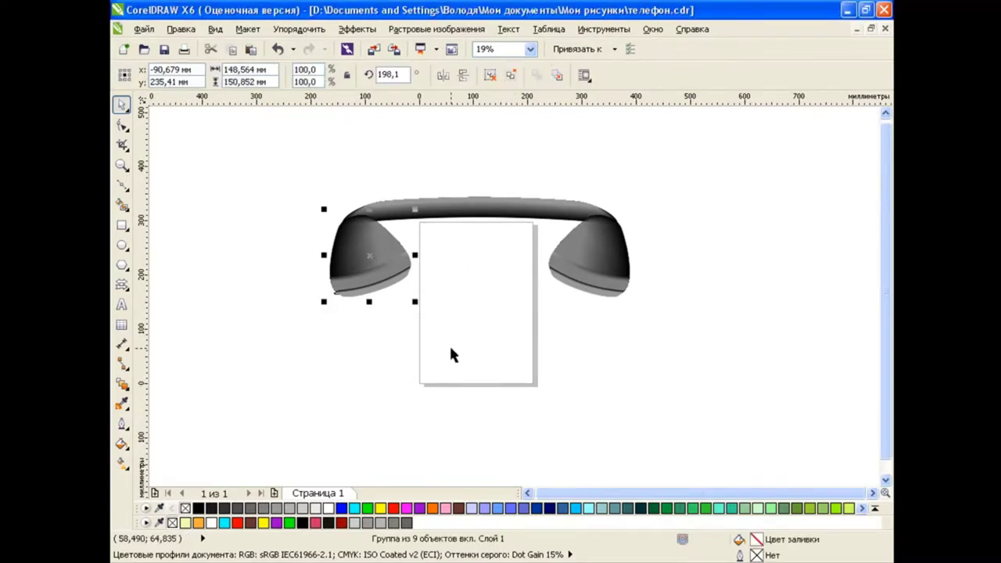
key("ctrl+z")
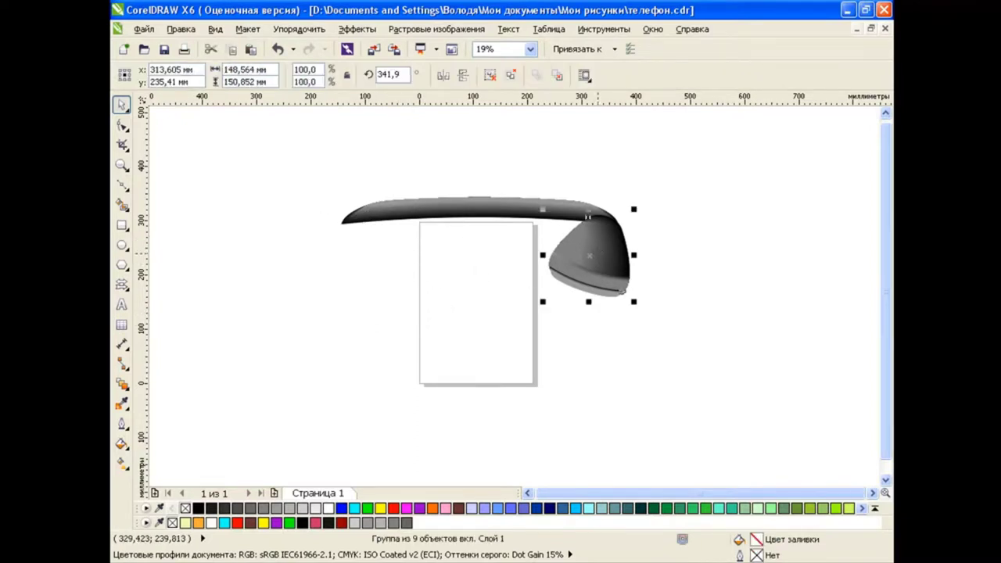
left_click_drag(589, 256, 353, 258)
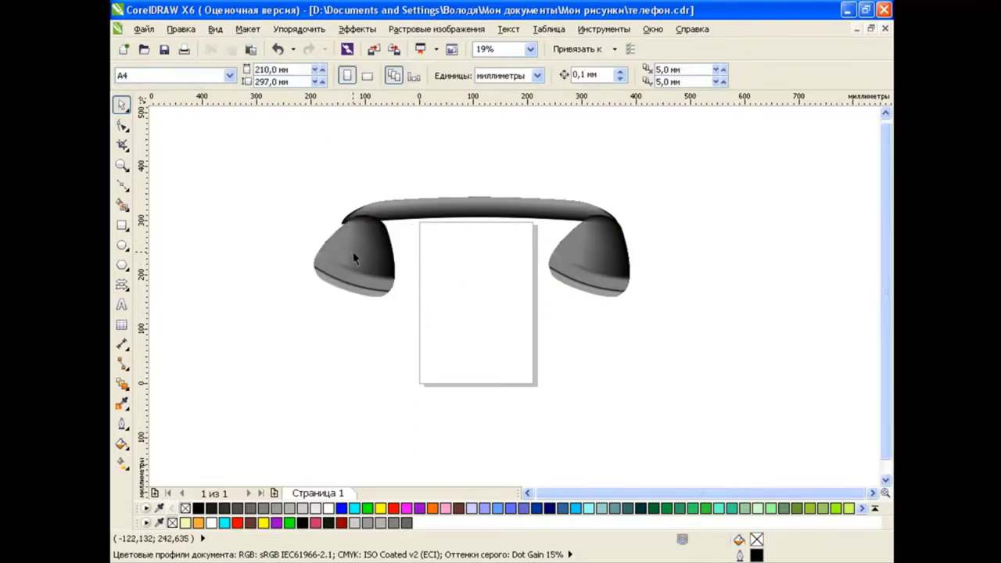
left_click(395, 207)
left_click_drag(360, 185, 361, 187)
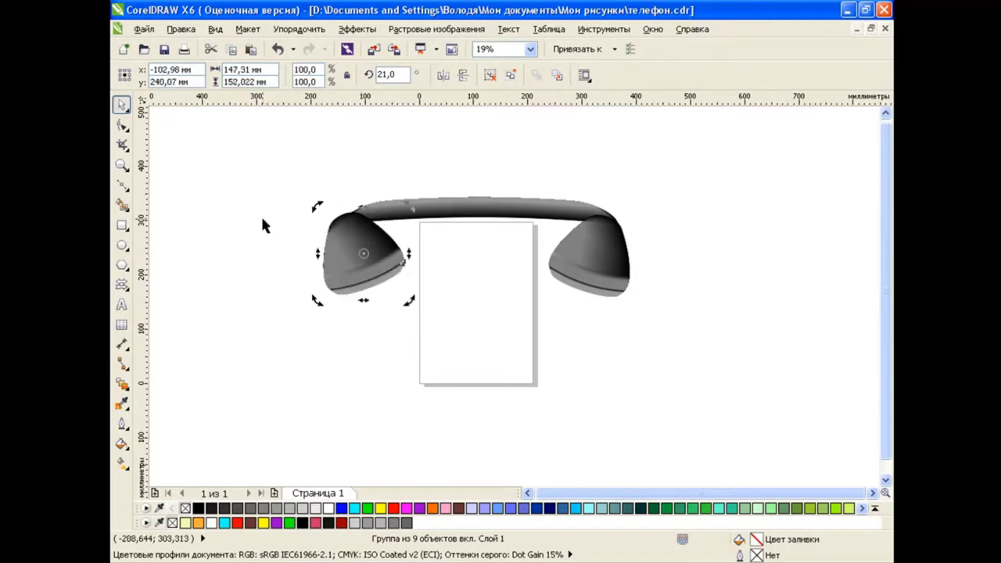
left_click(356, 252)
left_click_drag(355, 252, 376, 251)
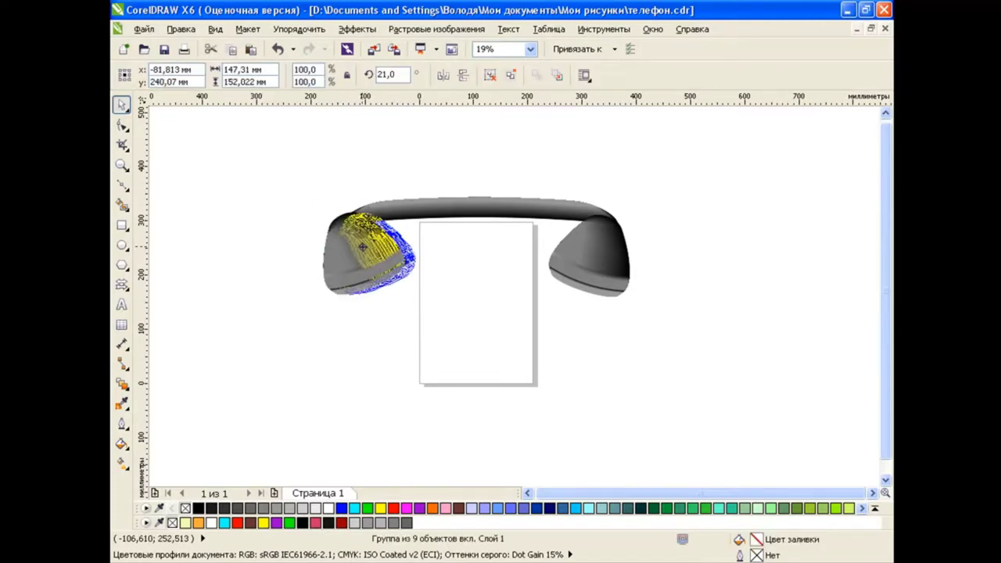
left_click(527, 351)
Step: Save the drawing with the assembled handset
left_click_drag(308, 182, 766, 403)
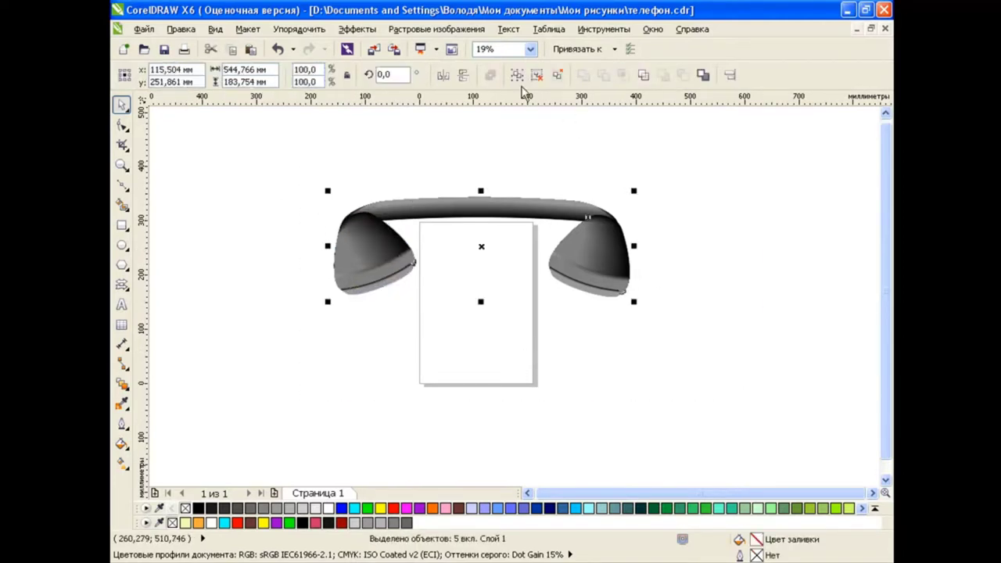
left_click(589, 409)
key("ctrl+s")
Step: Draw a wide rectangle and move the handset aside to the upper left
left_click(122, 225)
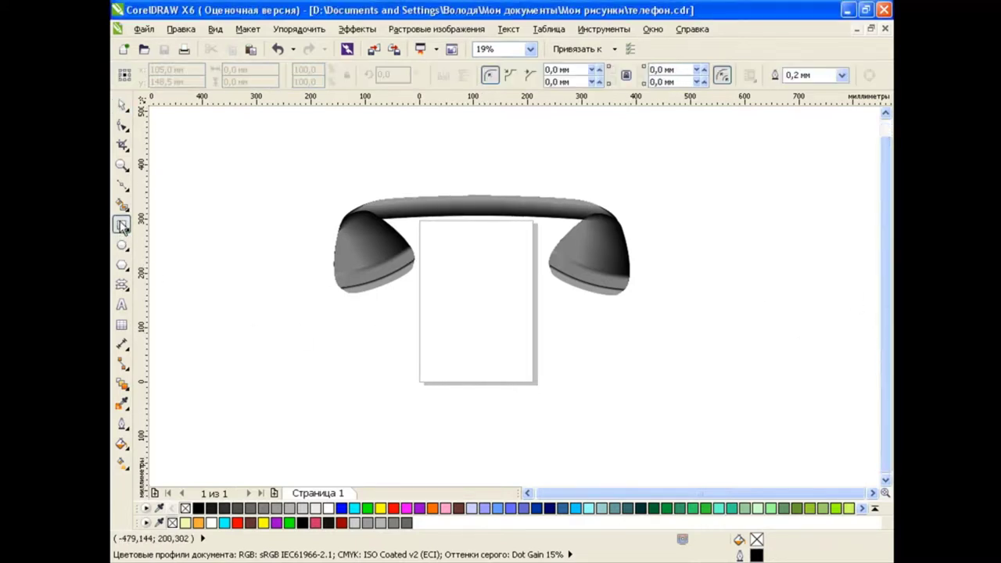
left_click_drag(425, 286, 614, 453)
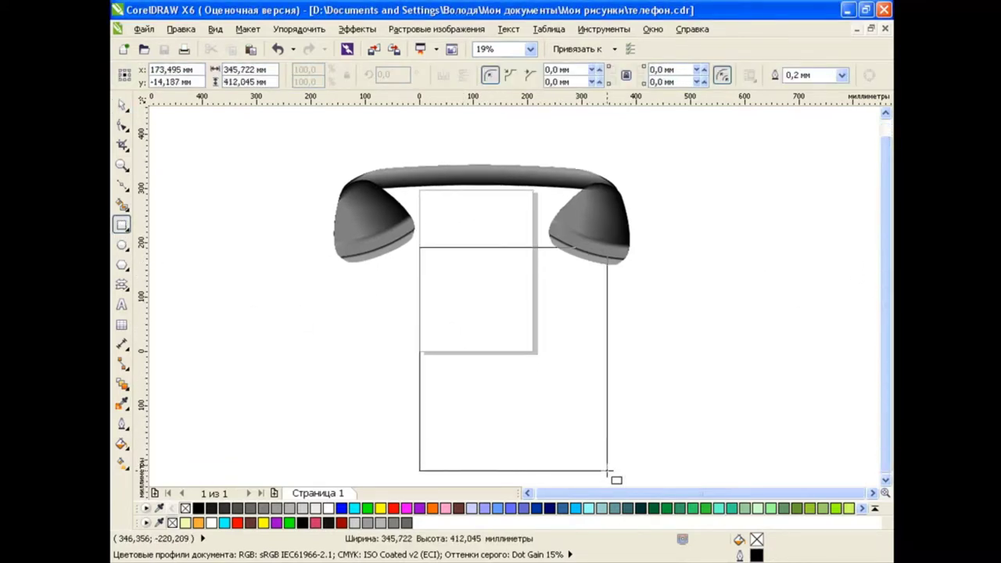
left_click(123, 106)
left_click_drag(594, 227, 169, 161)
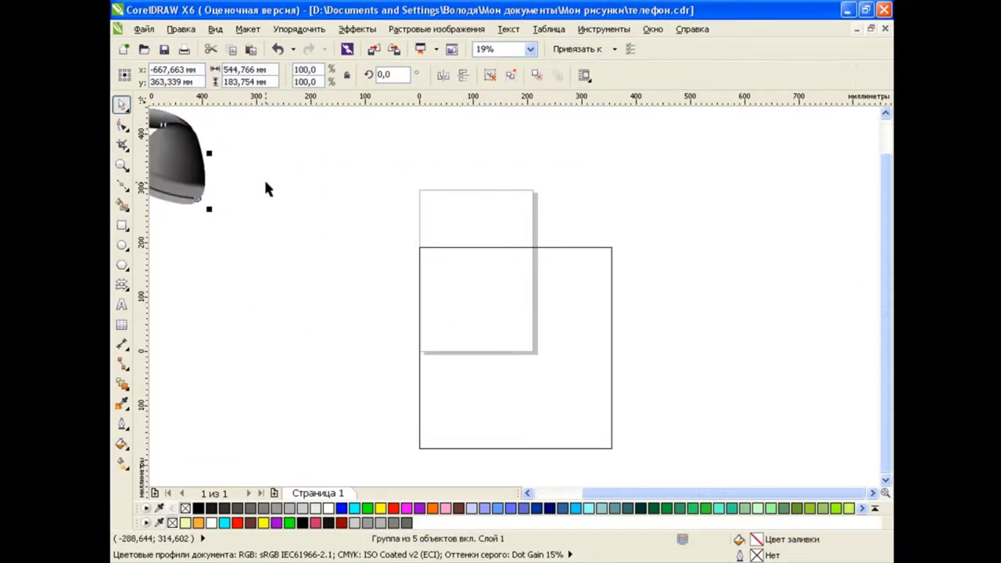
left_click_drag(510, 303, 478, 267)
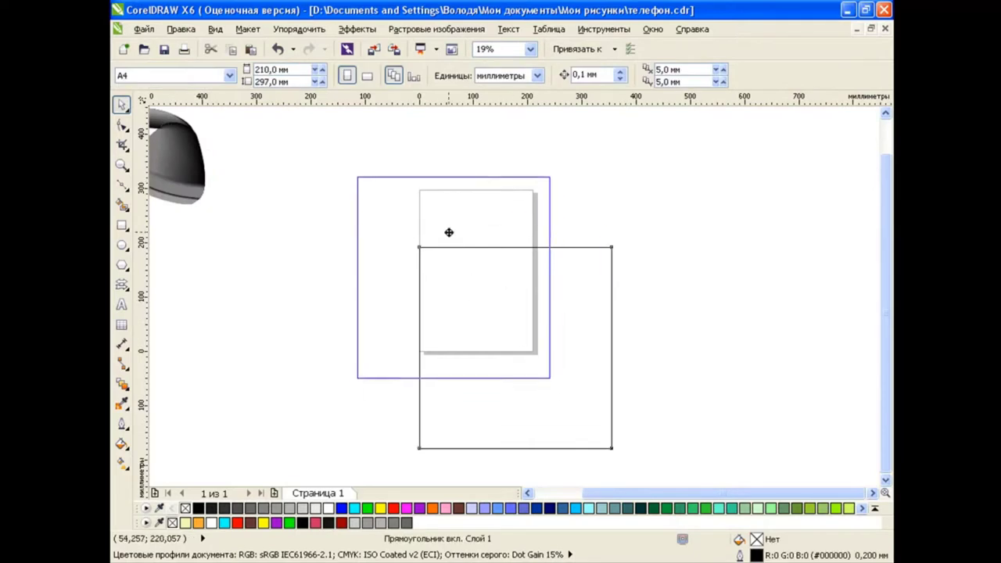
Step: Draw a tall ellipse at the rectangle's left side and a copy at its right
left_click(121, 245)
left_click_drag(301, 154, 419, 427)
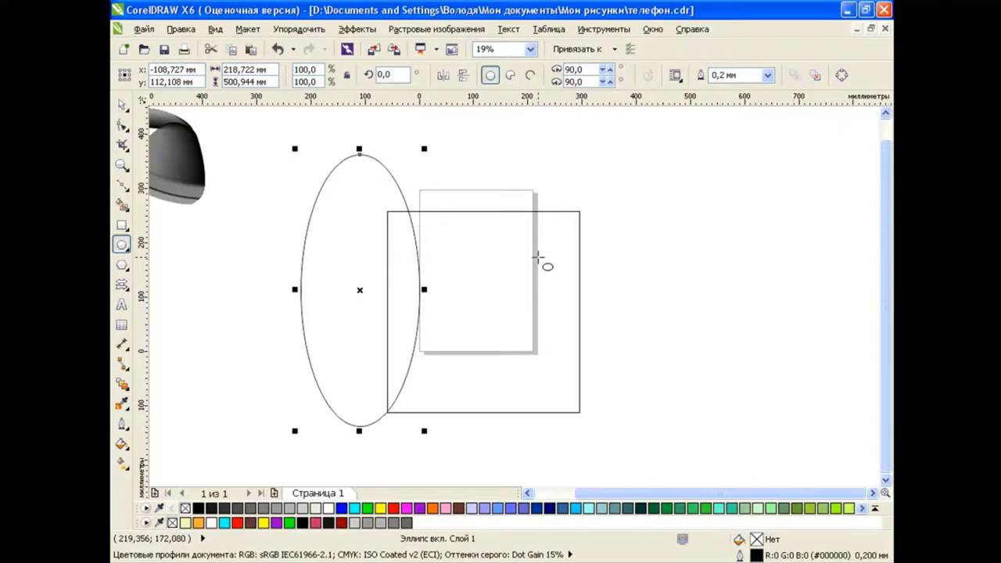
key("space")
left_click(229, 49)
left_click(251, 49)
left_click_drag(359, 290, 604, 291)
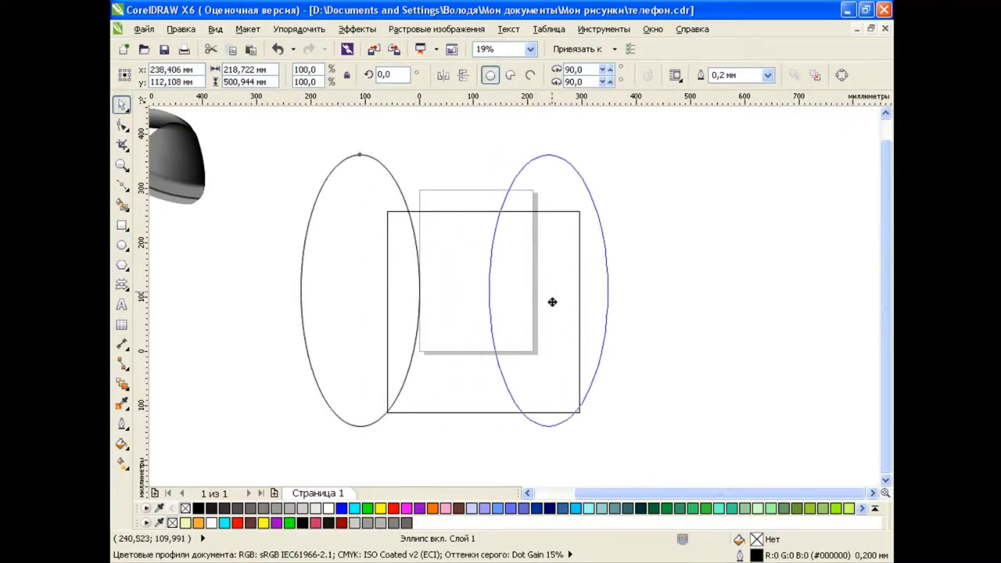
Step: Shorten the rectangle from its top and place a smaller copy above it
left_click(485, 211)
left_click_drag(485, 211, 483, 295)
left_click(739, 309)
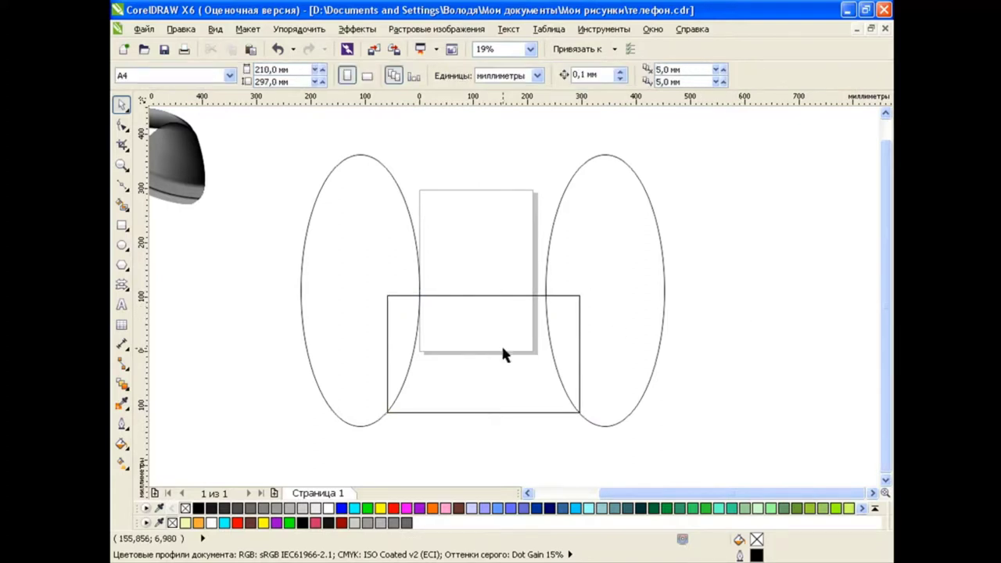
left_click(389, 328)
left_click_drag(583, 419, 547, 384)
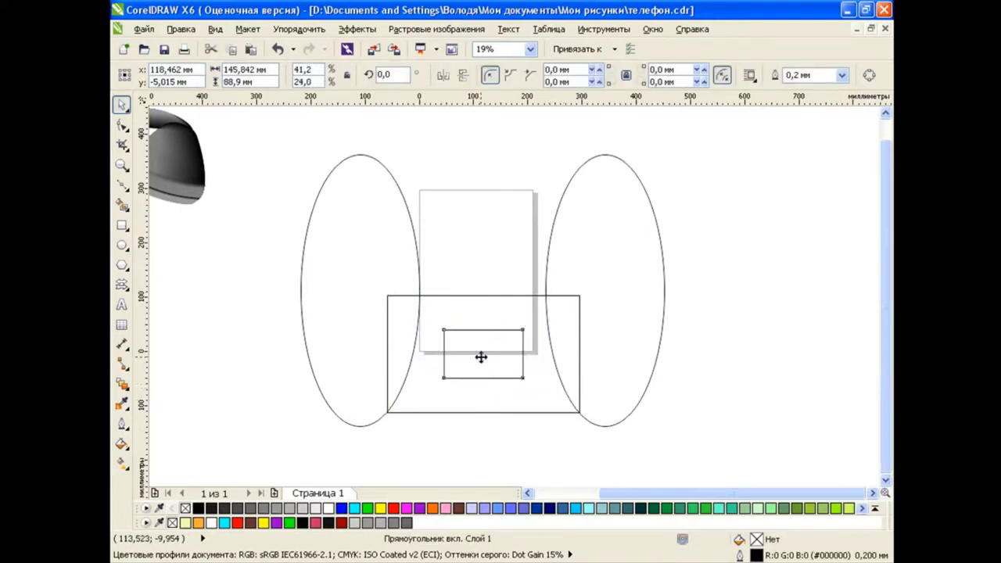
left_click_drag(480, 352, 480, 297)
left_click(756, 341)
Step: Smart-fill the enclosed body area dark red, delete the guide shapes, and move it up
left_click(121, 203)
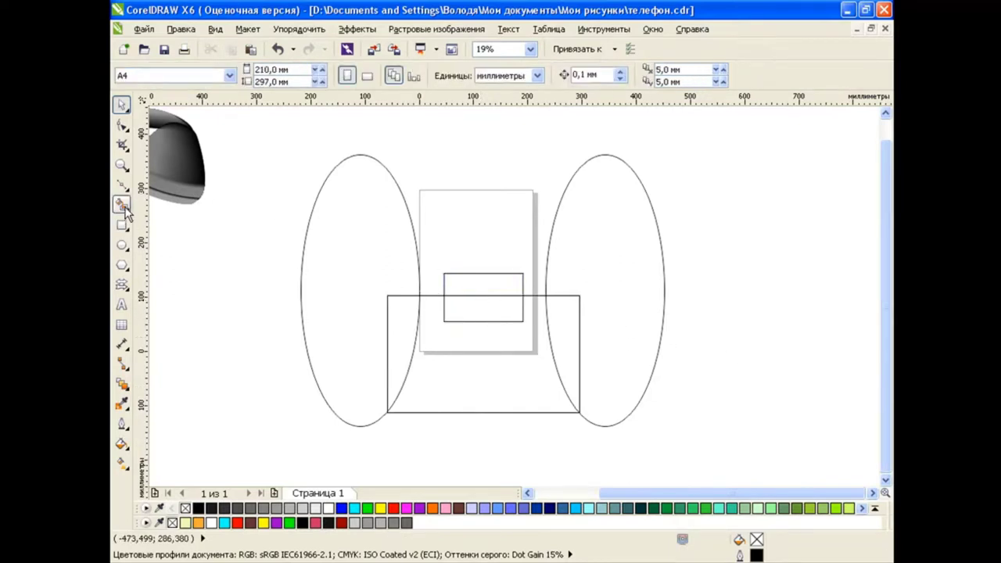
left_click(464, 362)
key("space")
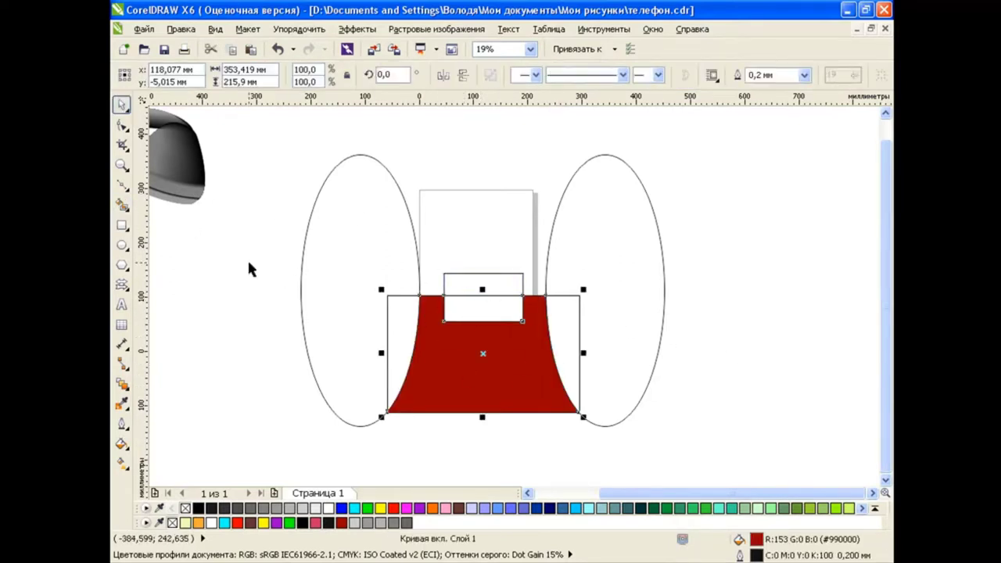
left_click(302, 258)
left_click(444, 282, "shift")
key("Delete")
left_click(665, 289)
key("Delete")
left_click(505, 363)
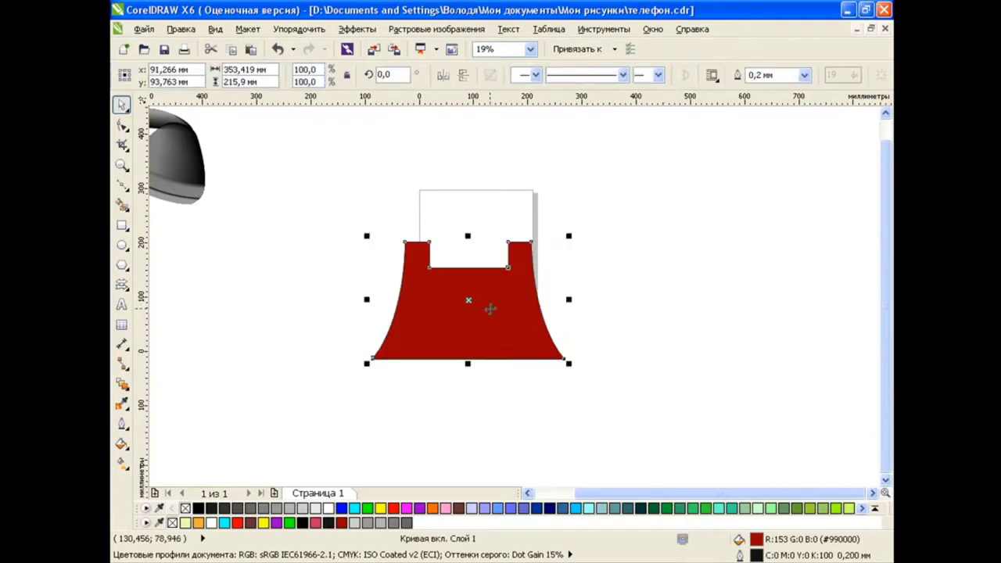
left_click_drag(504, 364, 495, 279)
left_click(617, 301)
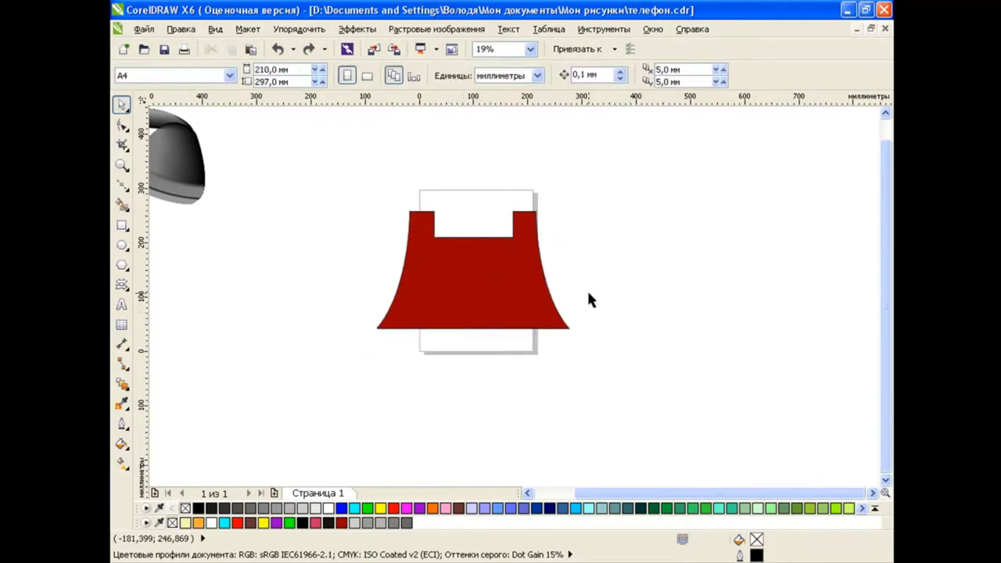
Step: Round the tops of the two tabs and bend the edge between them into a dip
left_click(490, 277)
left_click(122, 125)
left_click_drag(395, 202, 580, 232)
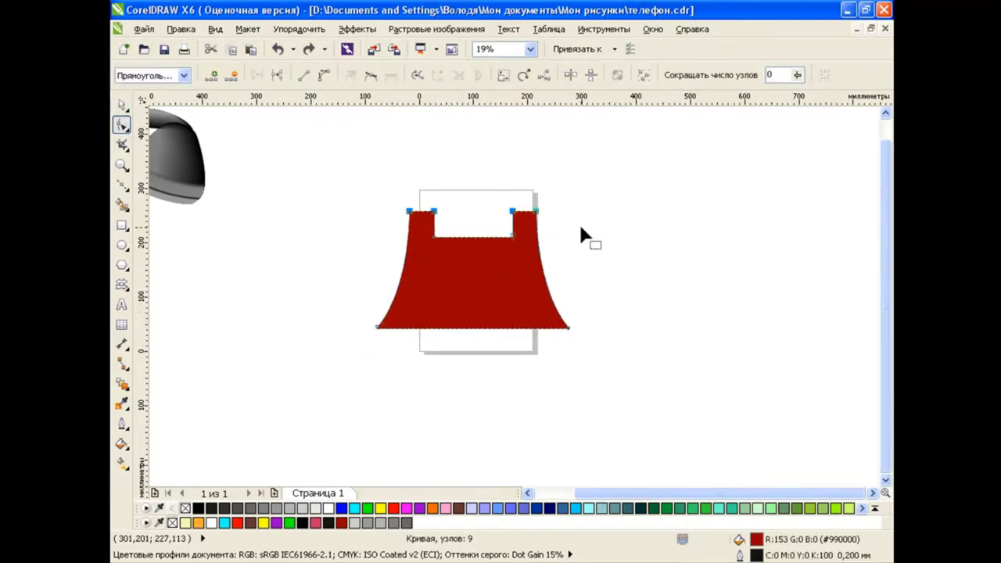
left_click(325, 75)
left_click(371, 75)
left_click(469, 253)
left_click(470, 253)
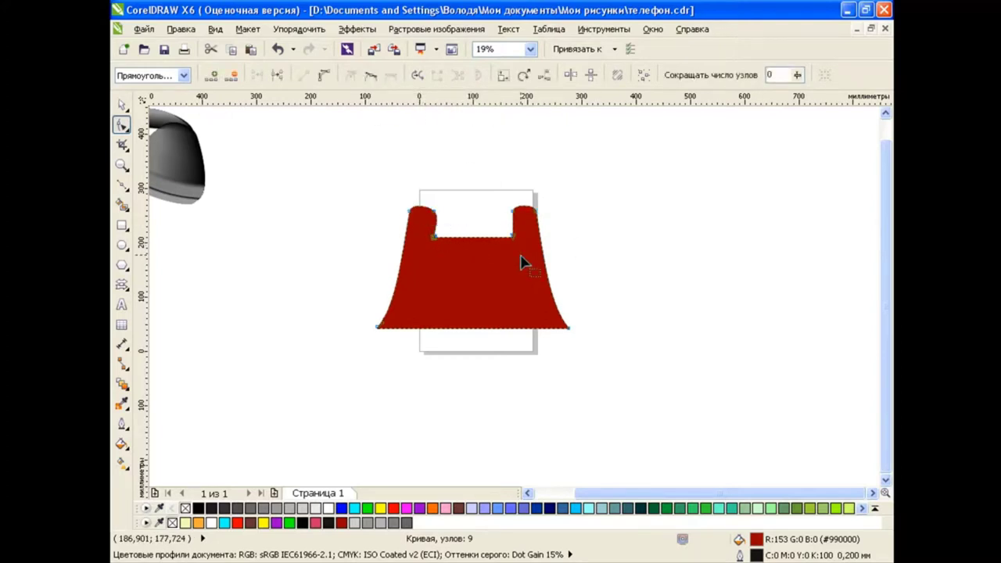
left_click(371, 75)
left_click(652, 239)
Step: Draw a rectangle across the red body's base
key("space")
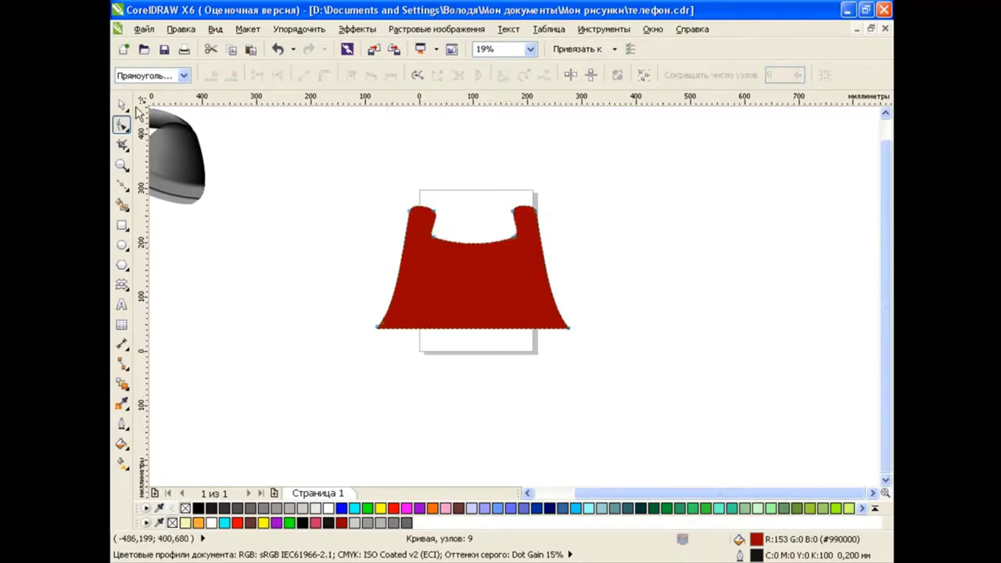
left_click(294, 294)
left_click(122, 225)
left_click_drag(361, 321, 582, 384)
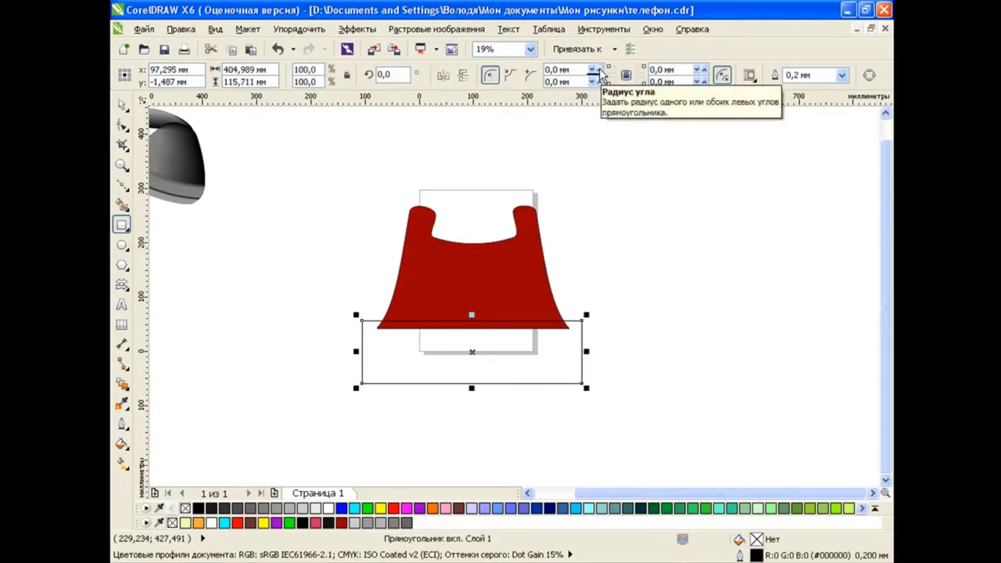
Step: Round the base rectangle's corners and move the red body up above it
left_click(122, 125)
mouse_move(362, 321)
left_mouse_down()
mouse_move(377, 330)
mouse_move(366, 323)
left_mouse_up()
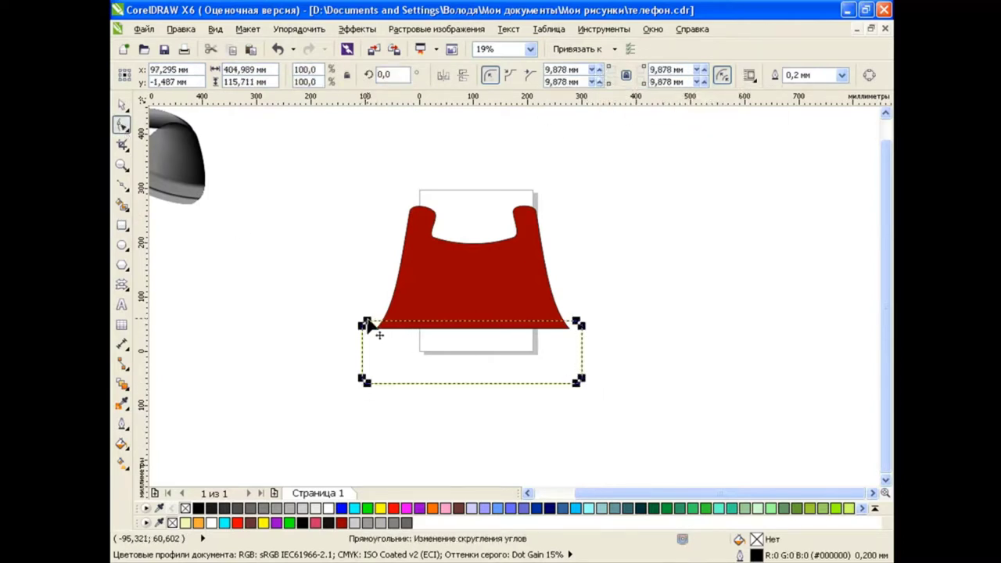
left_click(122, 105)
left_click_drag(478, 279, 485, 185)
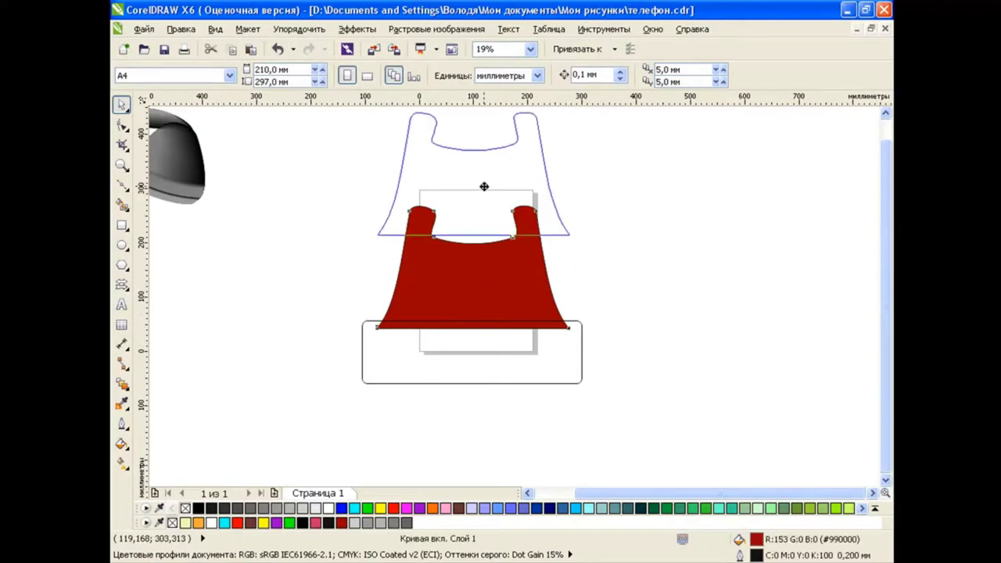
Step: Draw an ellipse over the base and smart-fill its top half red as a dome
left_click(122, 244)
left_click_drag(318, 264, 587, 384)
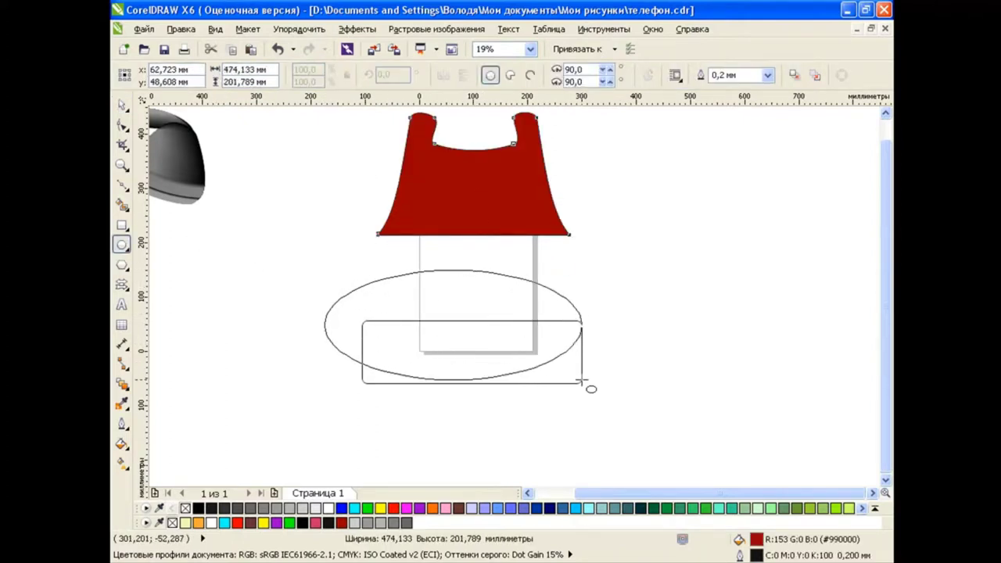
left_click_drag(318, 324, 357, 326)
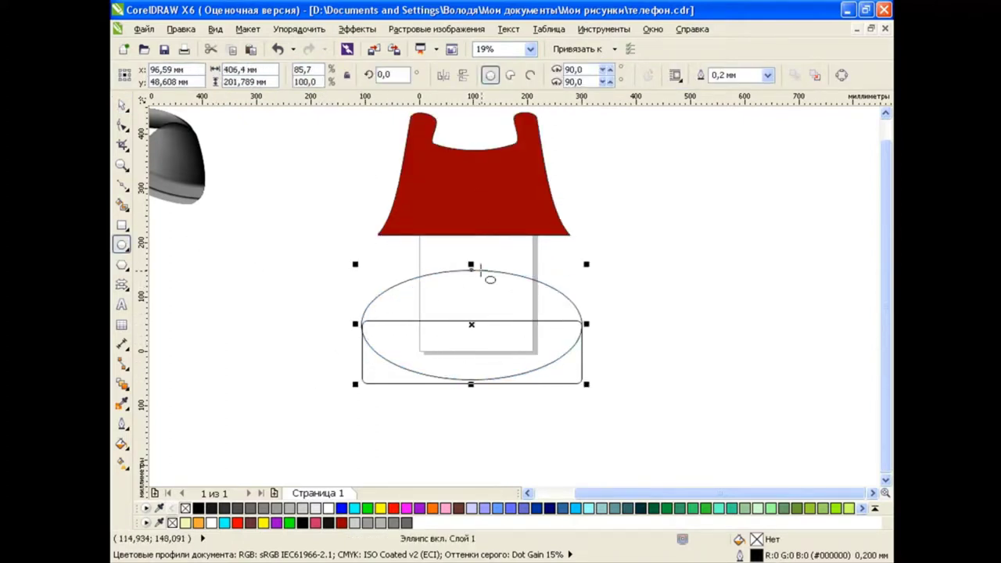
left_click_drag(471, 264, 473, 234)
left_click_drag(470, 309, 472, 323)
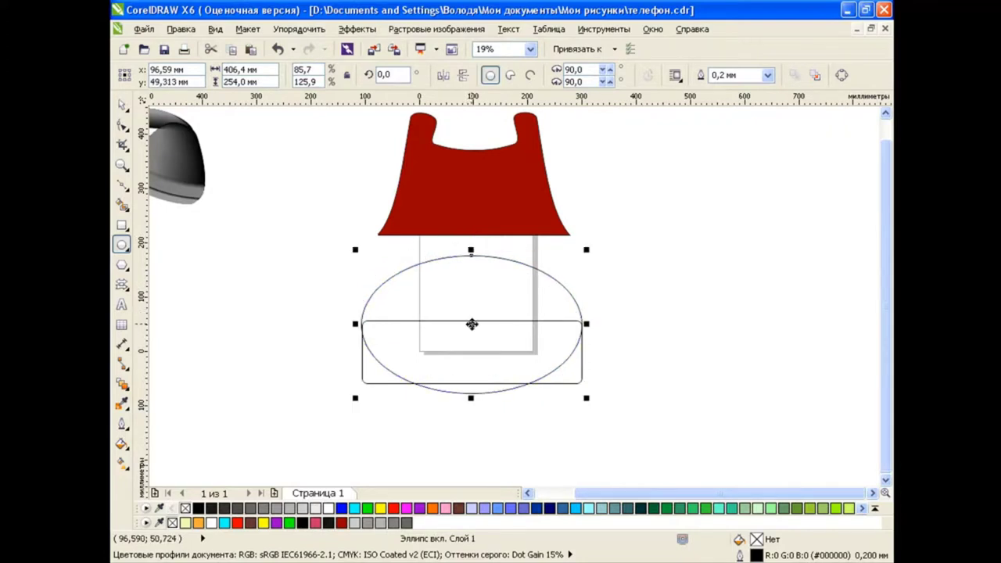
left_click(122, 205)
left_click(433, 291)
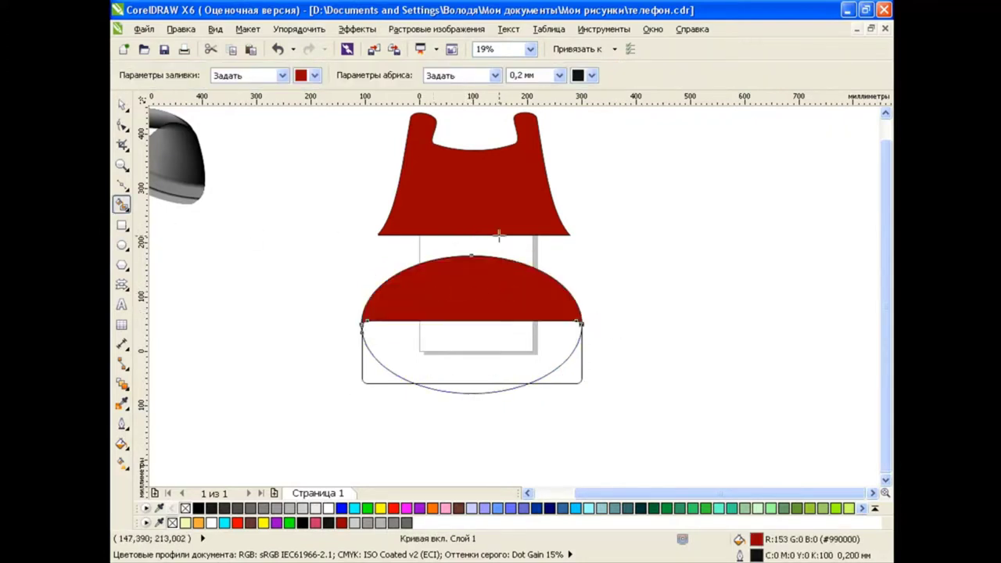
key("space")
left_click(446, 358)
key("Delete")
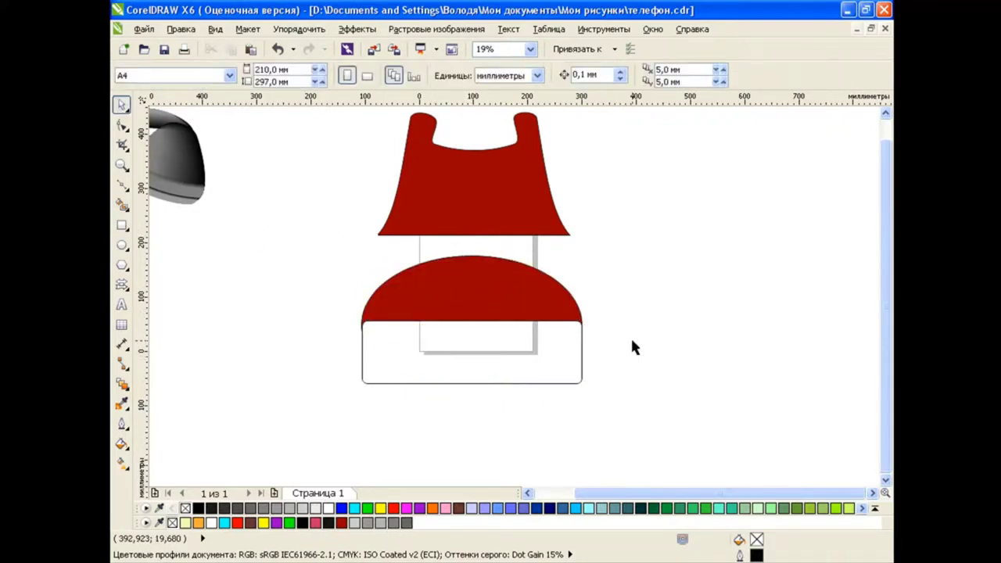
Step: Fill the strip below the dome with #993366 using a rounded rectangle copy
scroll(482, 343, "up", 1)
left_click(482, 342)
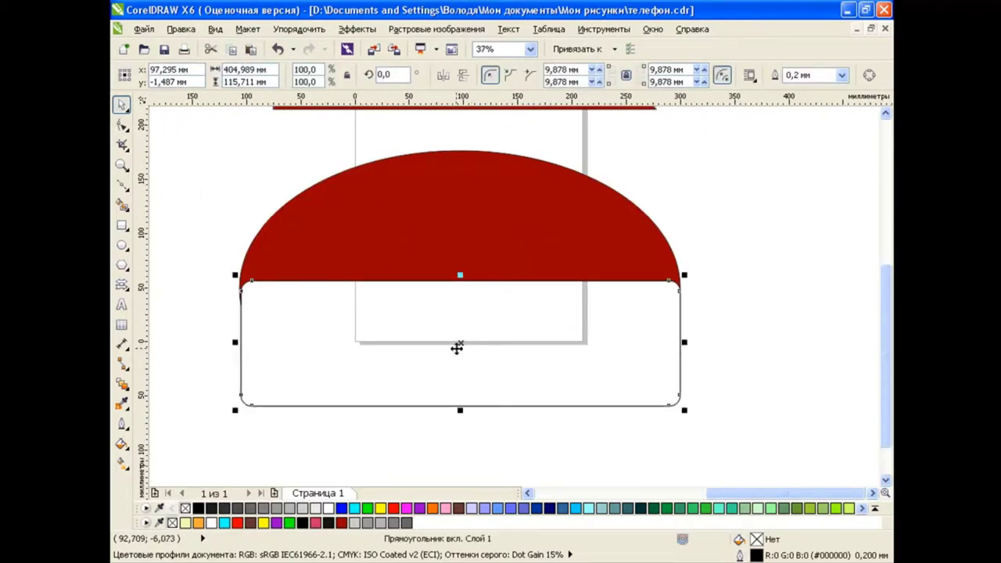
left_click_drag(460, 344, 464, 248)
left_click(122, 203)
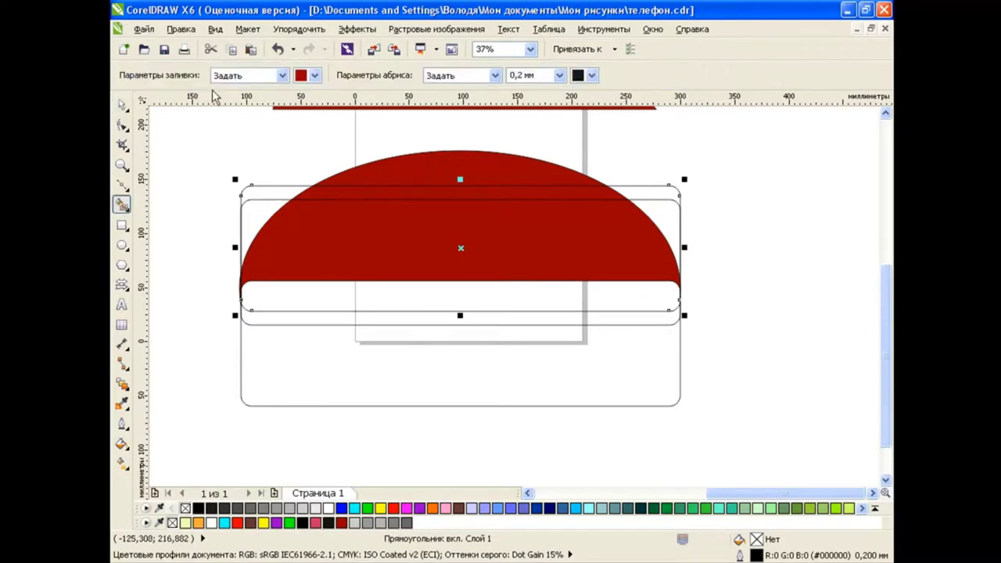
left_click(314, 75)
left_click(320, 139)
left_click(422, 319)
key("space")
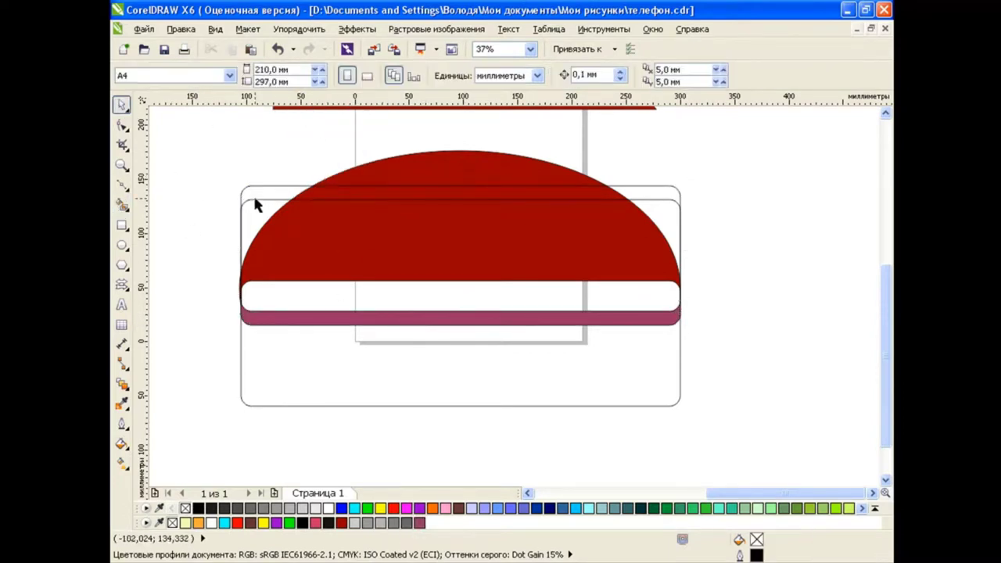
left_click(268, 192)
key("Delete")
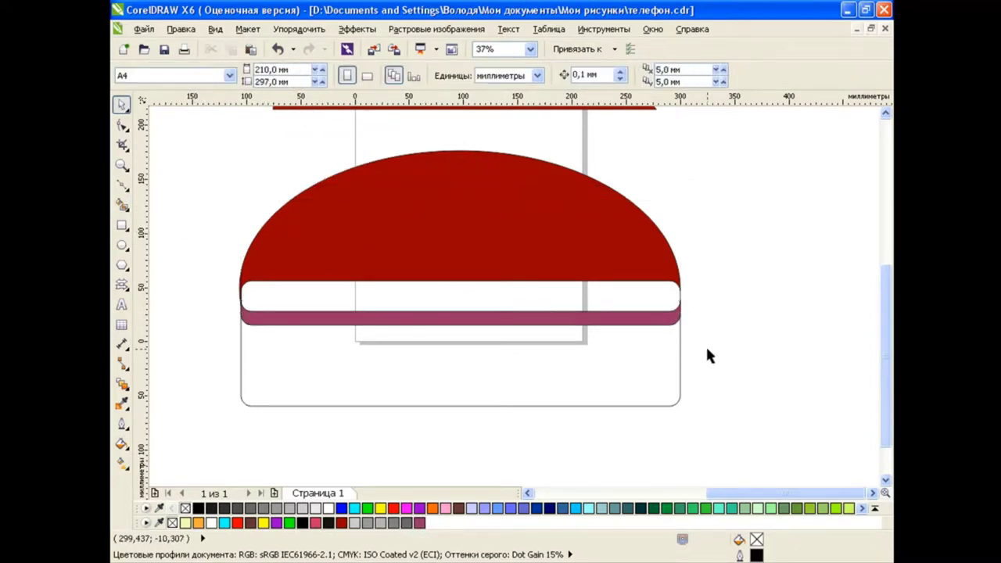
Step: Duplicate the bottom rounded rectangle and squeeze it into a narrow corner foot
scroll(737, 330, "down", 2)
scroll(547, 258, "up", 2)
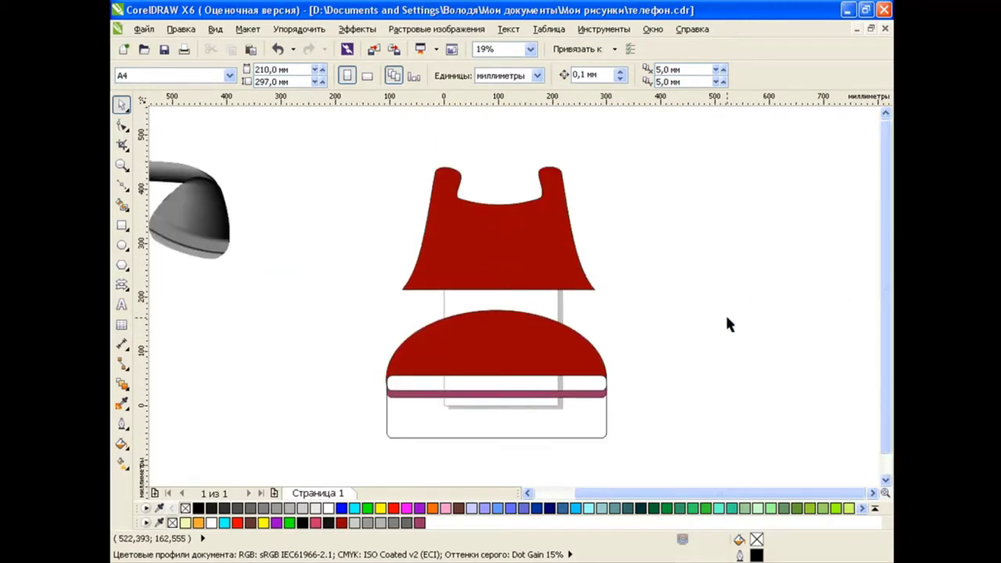
left_click(604, 412)
left_click(233, 52)
left_click(251, 49)
mouse_move(610, 406)
left_mouse_down()
mouse_move(432, 405)
mouse_move(585, 420)
left_mouse_up()
left_click(687, 375)
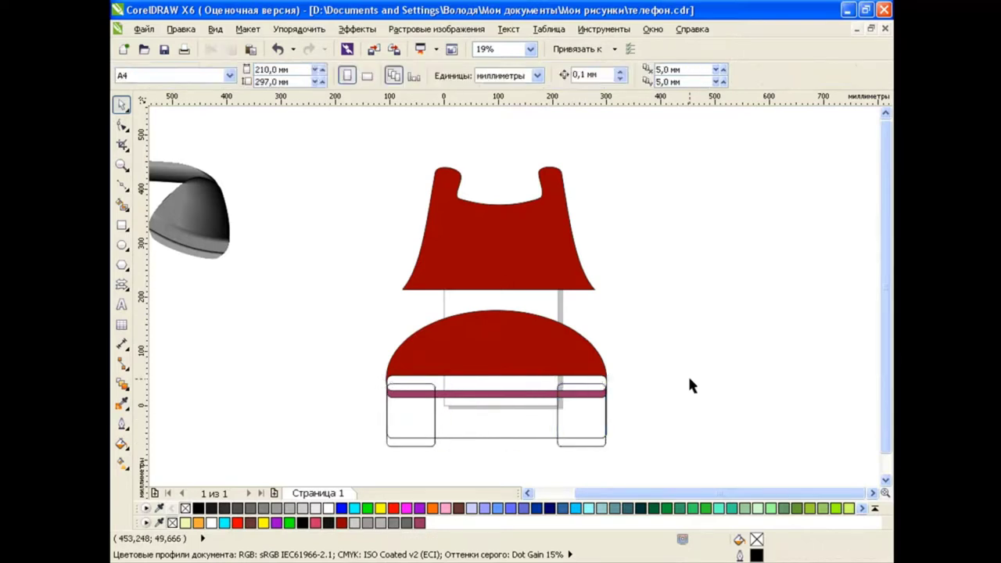
left_click(506, 340)
Step: Give the dome a 90° black-to-white fountain fill
left_click(121, 443)
left_click(161, 443)
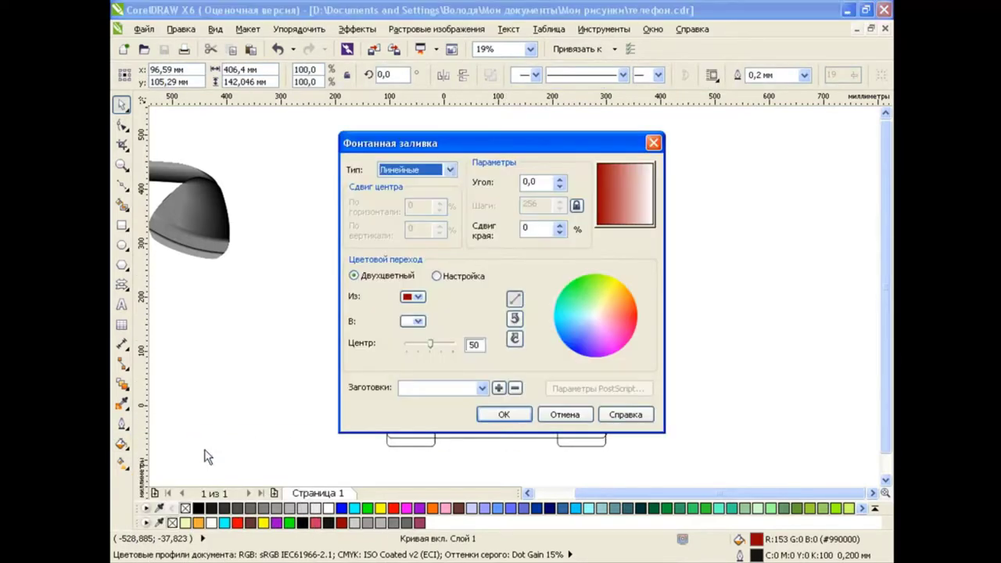
left_click(523, 181)
type("9")
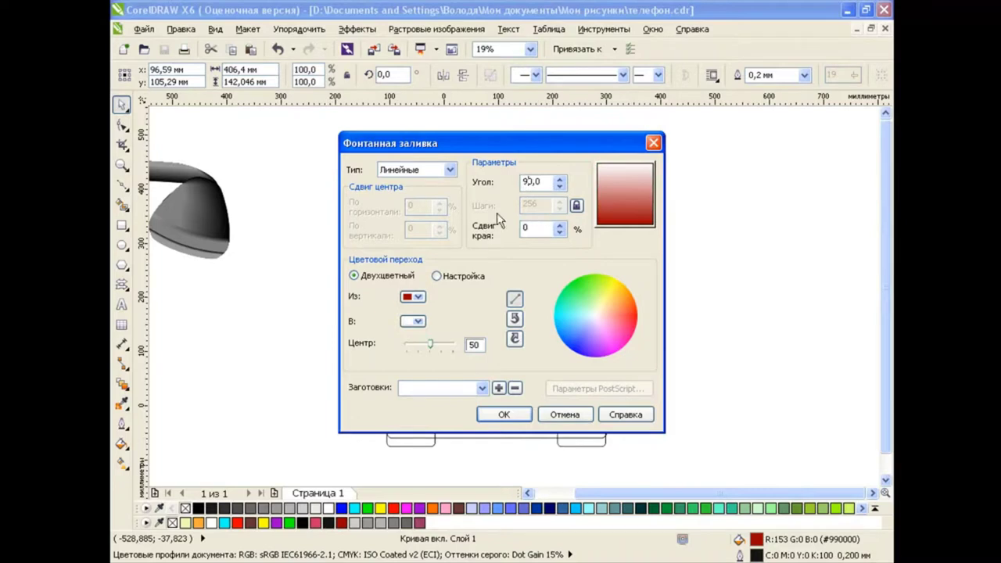
left_click(416, 296)
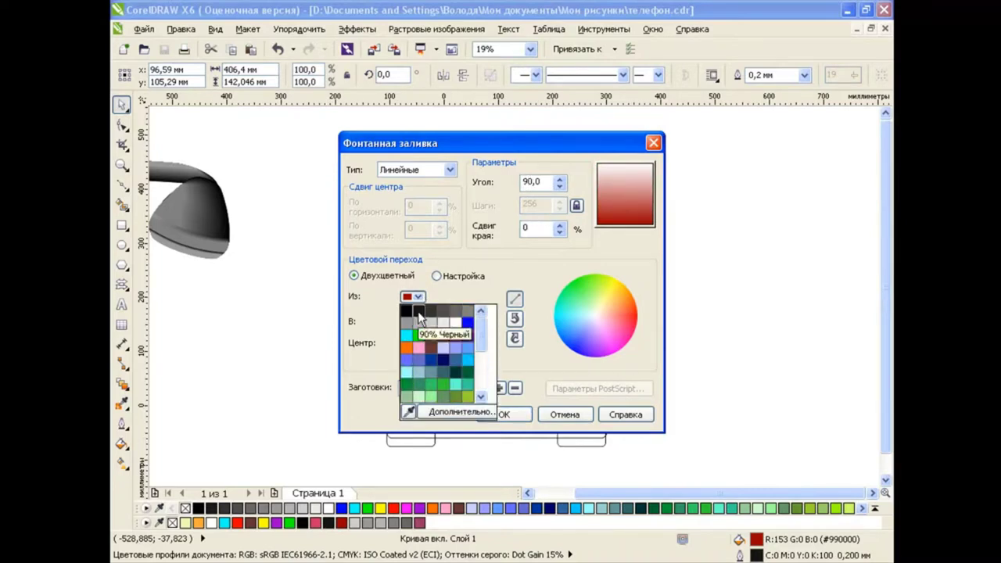
left_click(419, 314)
left_click(413, 321)
left_click(452, 347)
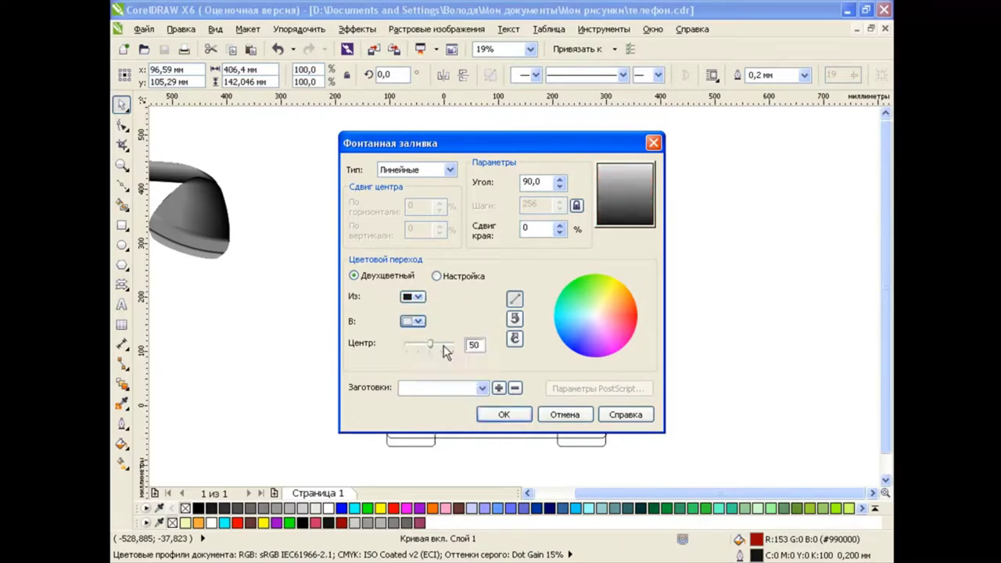
left_click(504, 415)
left_click(680, 338)
Step: Fill the base body with a custom grey-black-dark grey gradient
left_click(576, 422)
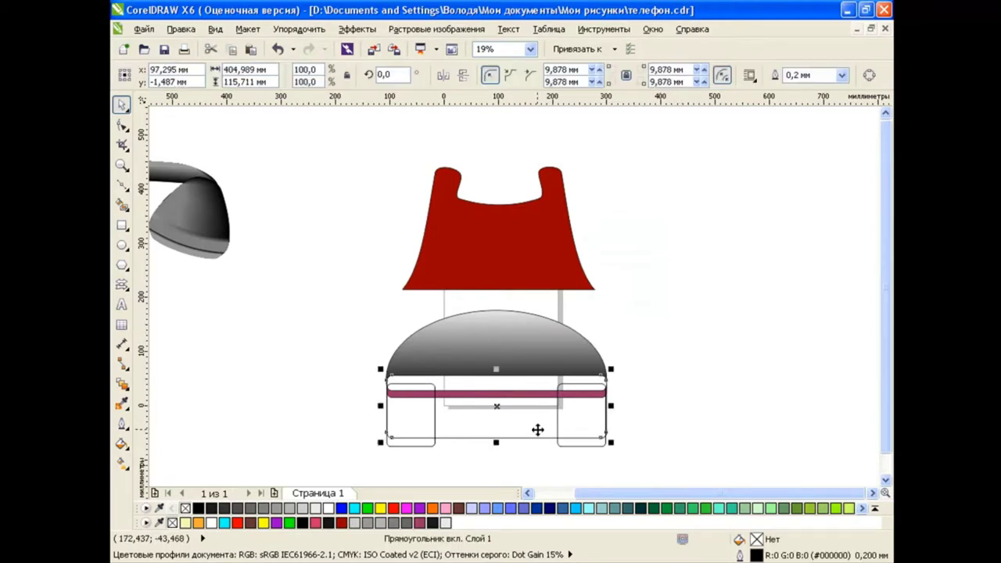
left_click_drag(539, 429, 692, 322)
left_click(278, 48)
left_click(121, 443)
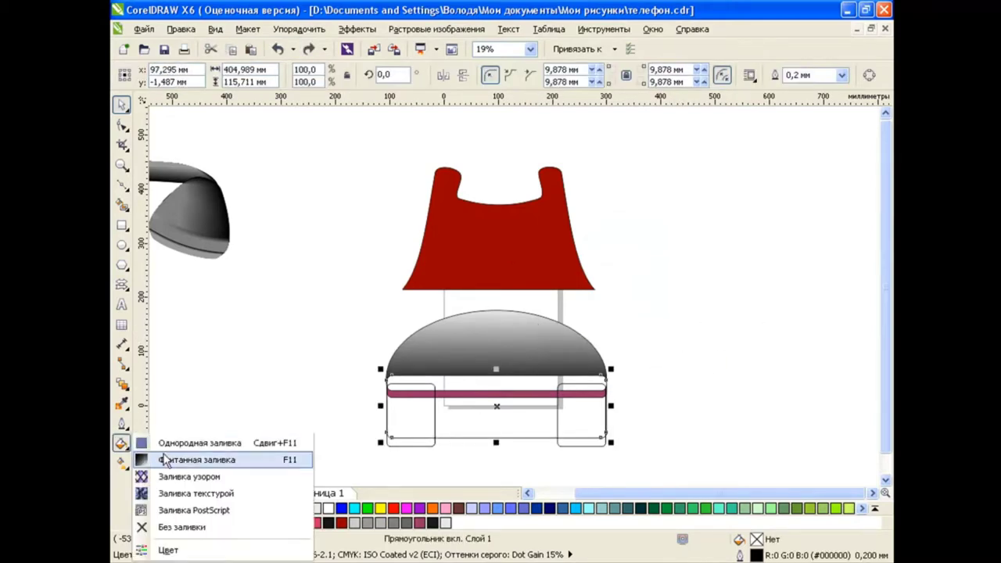
left_click(176, 461)
left_click(465, 277)
left_click(531, 321)
left_click(545, 273)
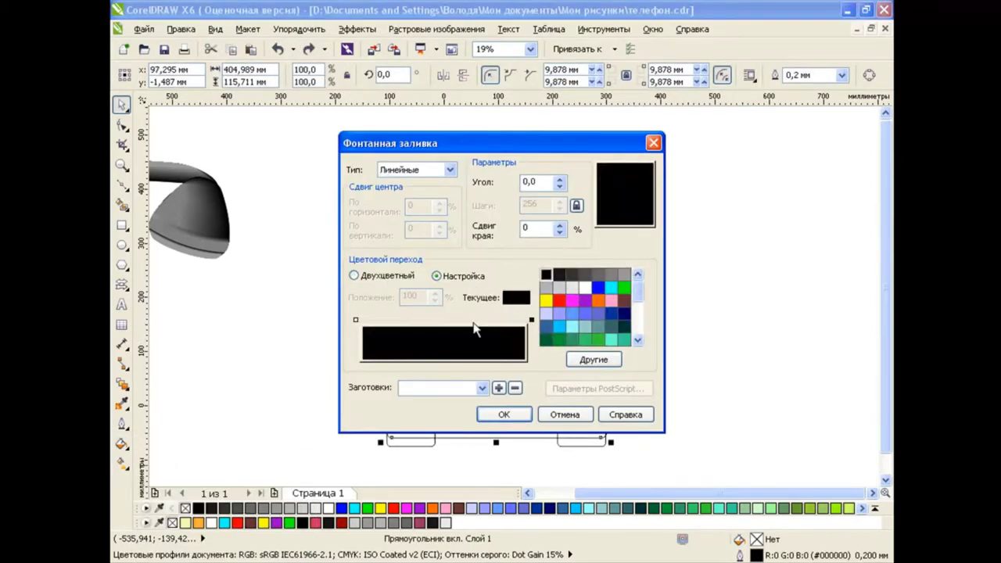
left_click(355, 321)
left_click(573, 289)
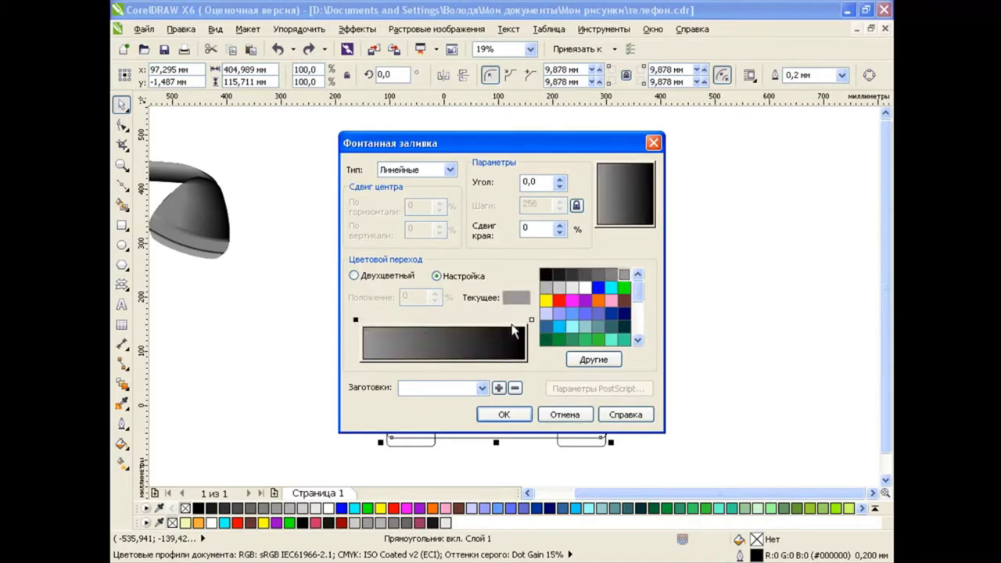
double_click(490, 320)
left_click(545, 274)
left_click(531, 320)
left_click(585, 274)
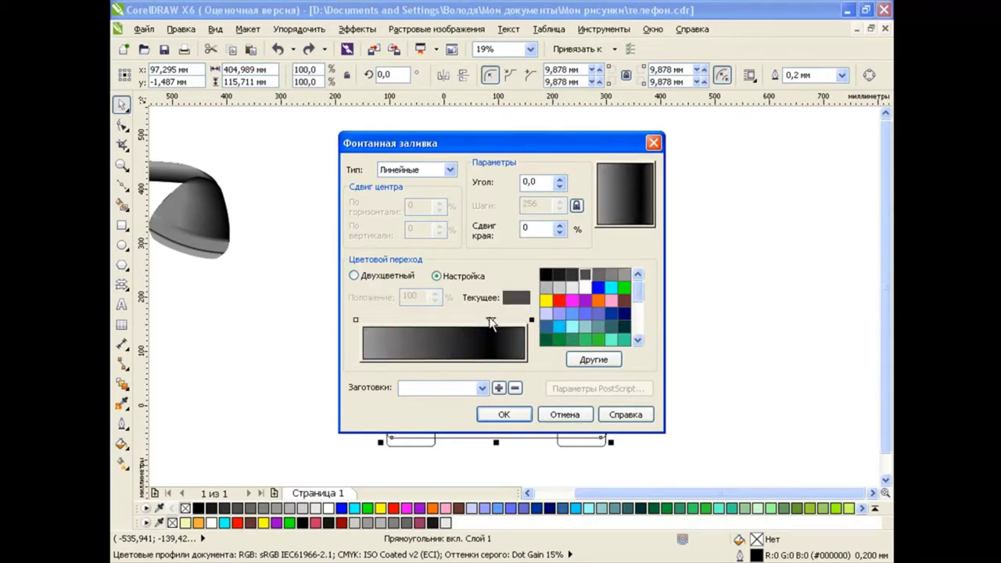
left_click(508, 412)
left_click(661, 383)
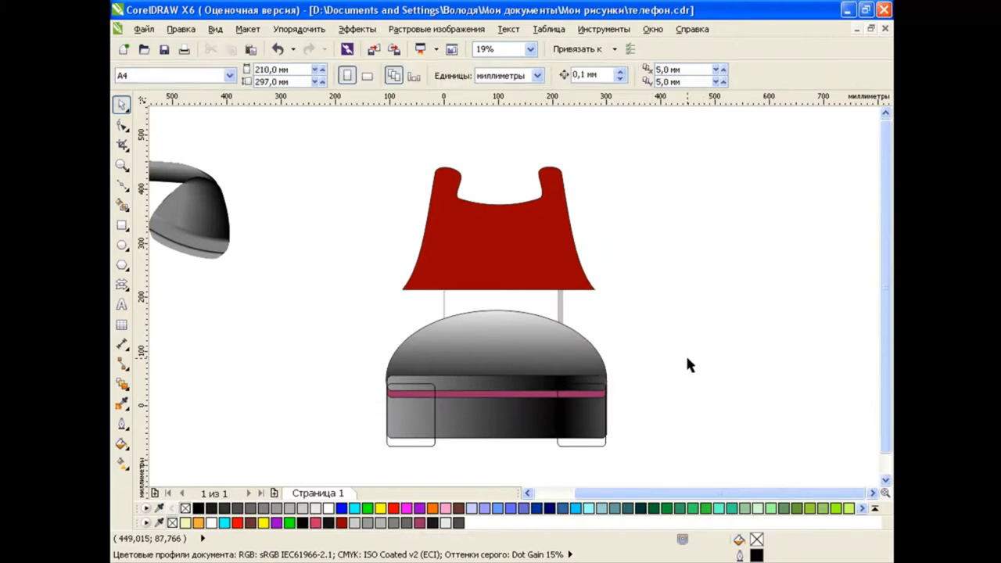
Step: Fill the feet black and send them behind the base body
left_click(422, 442)
left_click(198, 508)
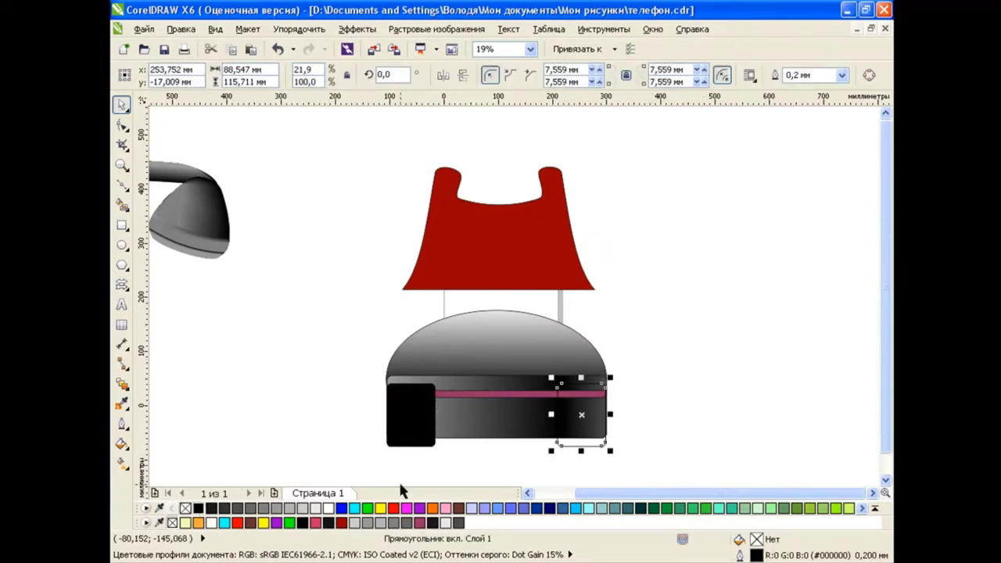
left_click(205, 510)
key("ctrl+z")
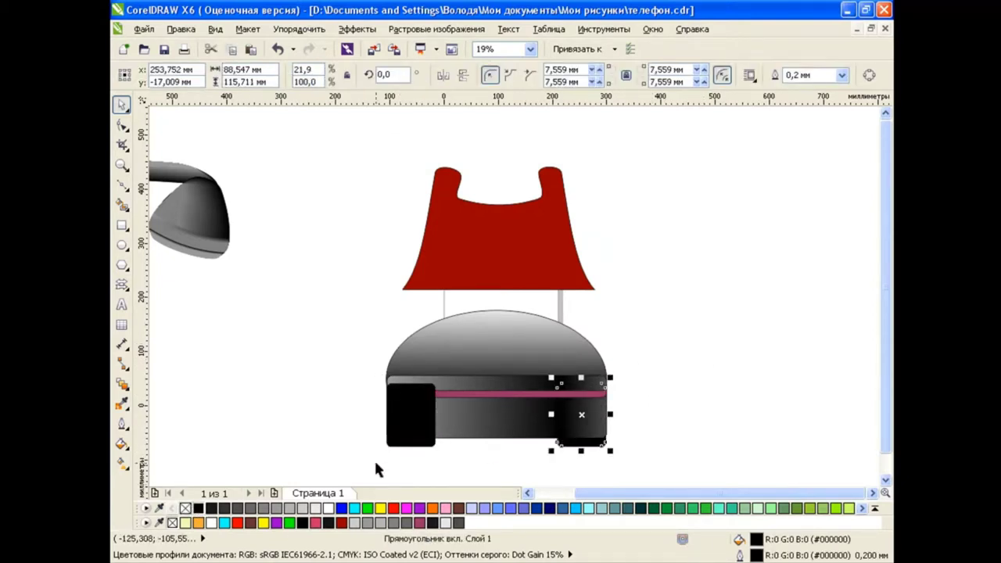
left_click(415, 438)
key("shift+Page_Down")
left_click(674, 389)
Step: Copy the base body's gradient fill onto the pink stripe
left_click(556, 393)
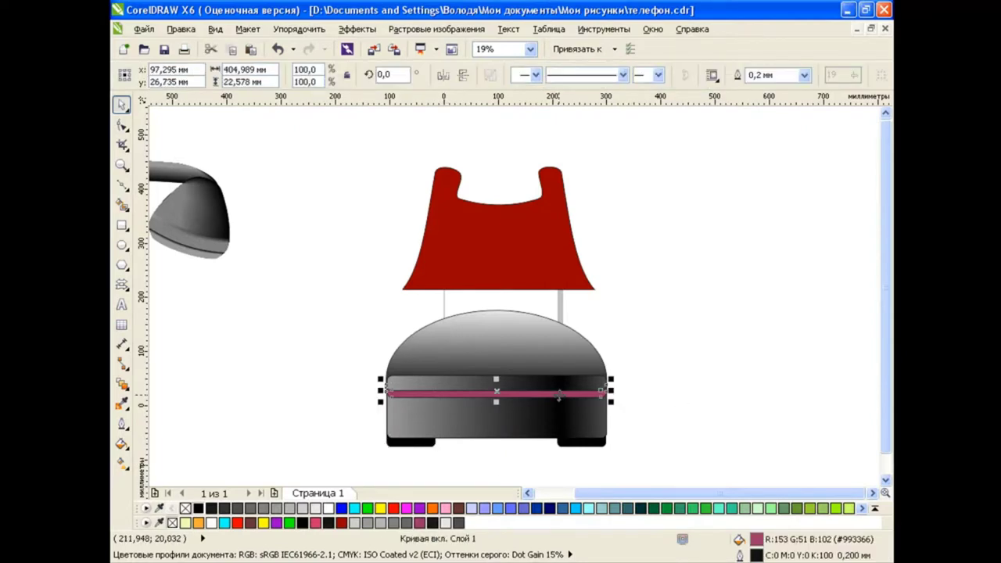
left_click(180, 29)
left_click(235, 242)
left_click(520, 315)
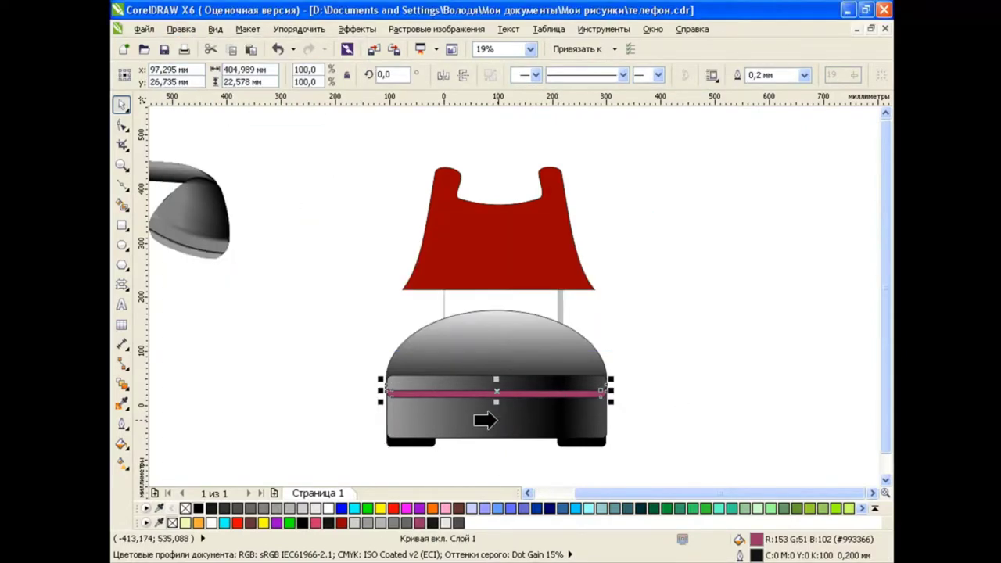
left_click(478, 417)
Step: Lighten the stripe's gradient so it runs from a lighter grey
left_click(121, 444)
left_click(188, 460)
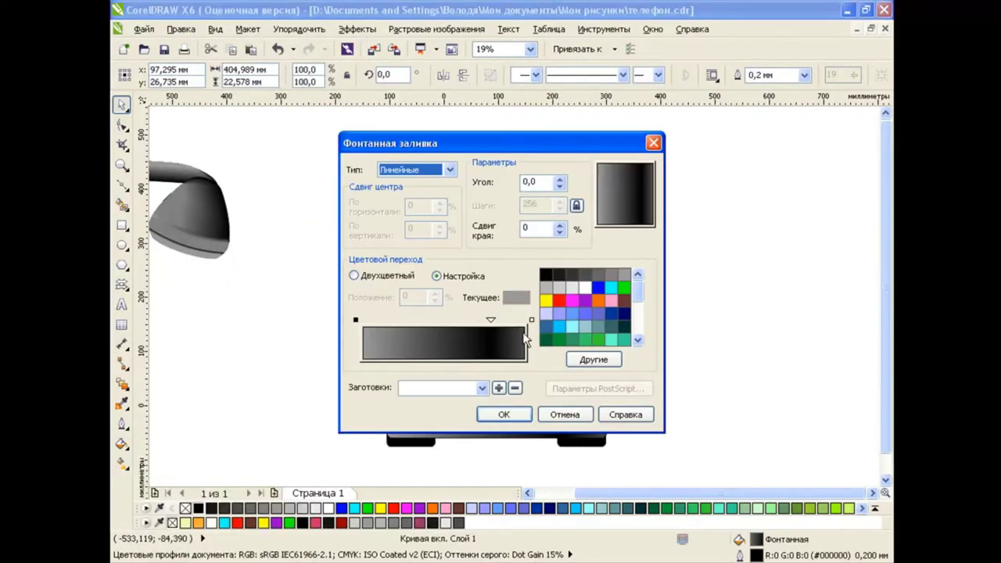
left_click(571, 274)
left_click(531, 320)
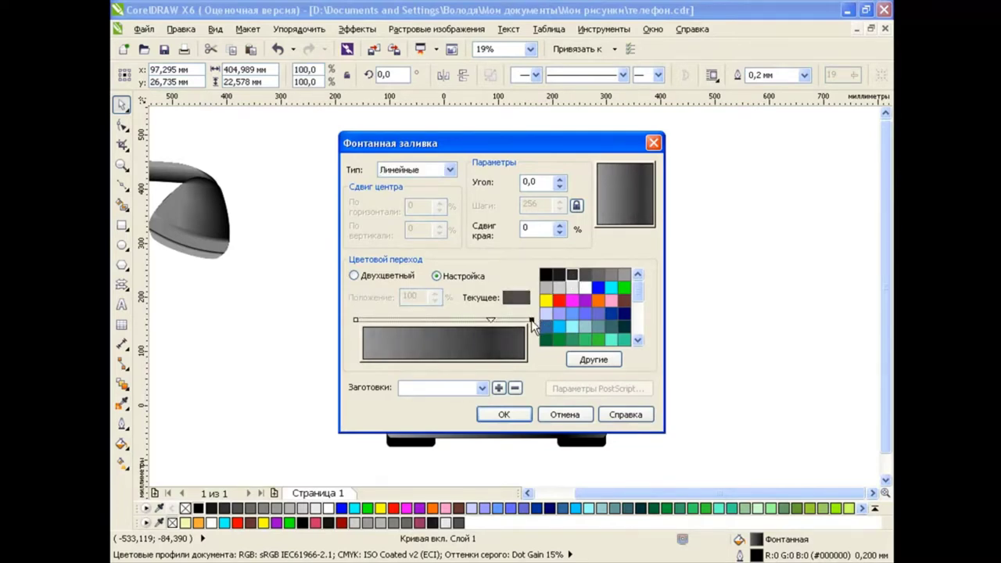
left_click(356, 320)
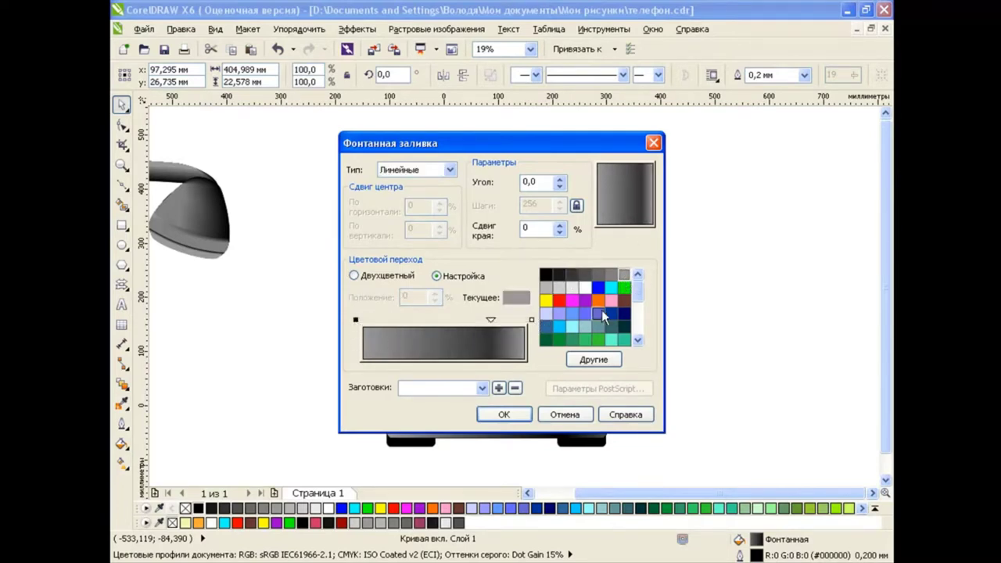
left_click(546, 287)
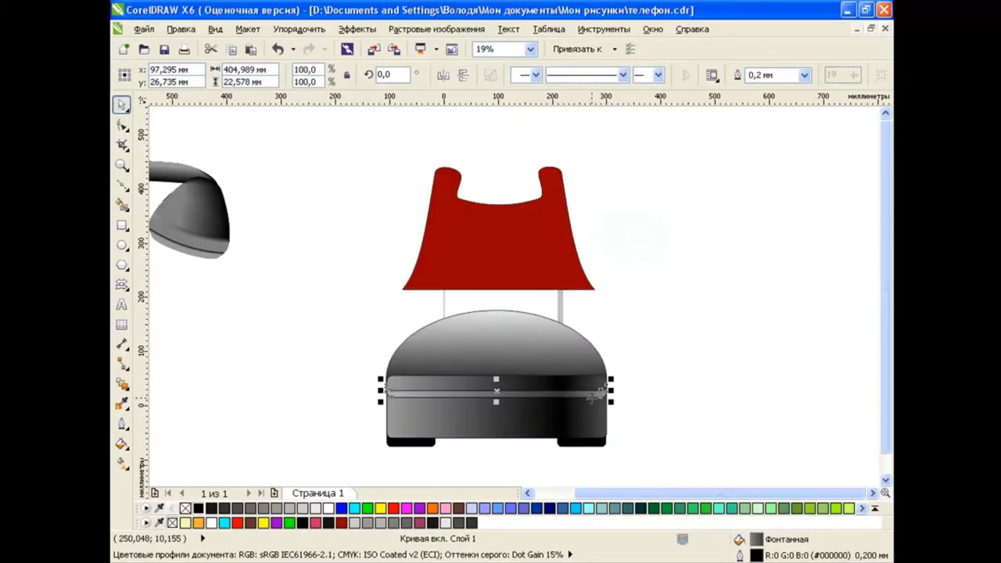
left_click(503, 415)
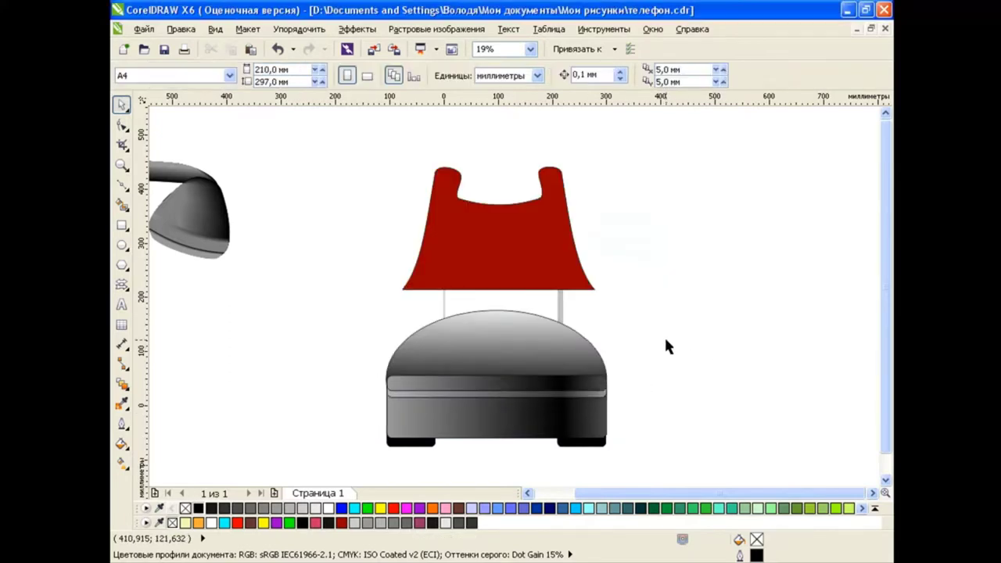
Step: Move the red upper body shape onto the base top and bring it forward
left_click(504, 236)
left_click_drag(512, 292, 496, 374)
key("shift+Page_Up")
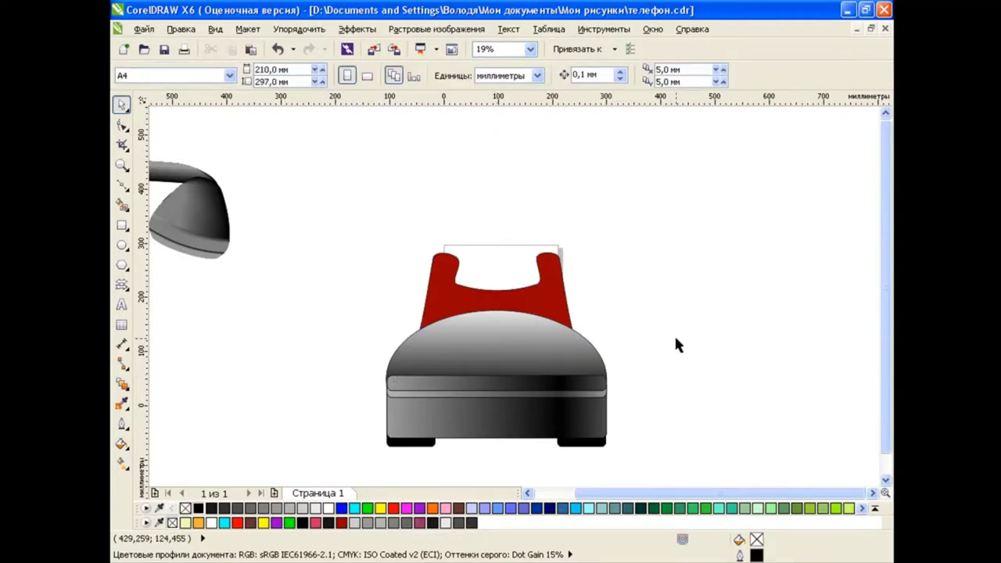
left_click(689, 283)
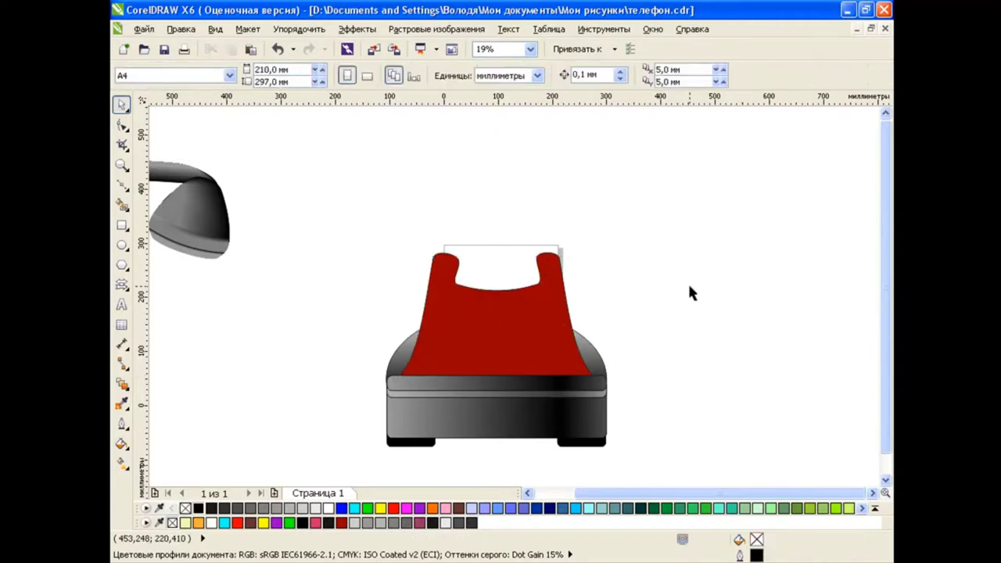
left_click(524, 315)
Step: Fill the red shape with a custom black gradient with a light grey point at 27%
left_click(121, 444)
left_click(179, 459)
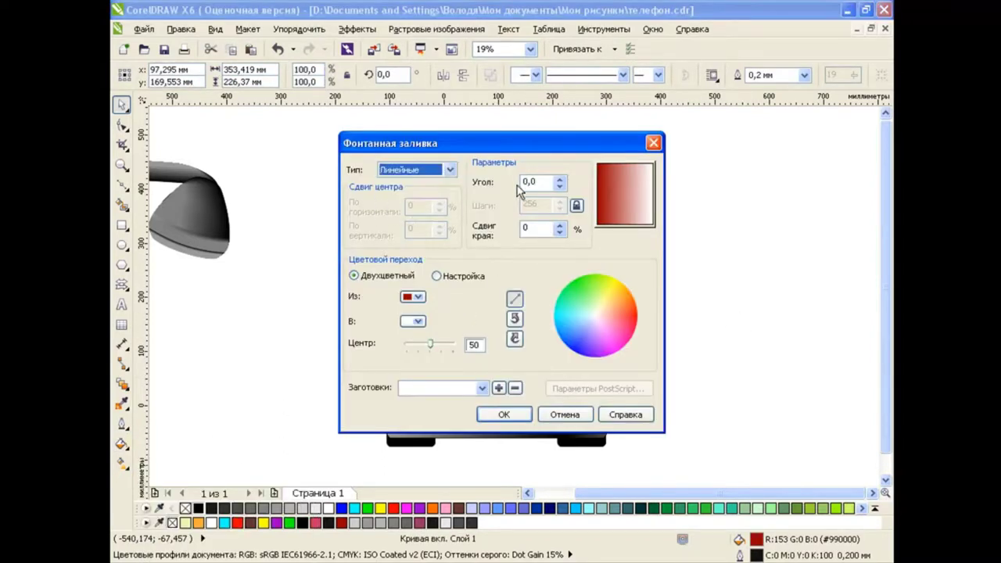
left_click(526, 181)
type("90")
left_click(436, 276)
left_click(356, 320)
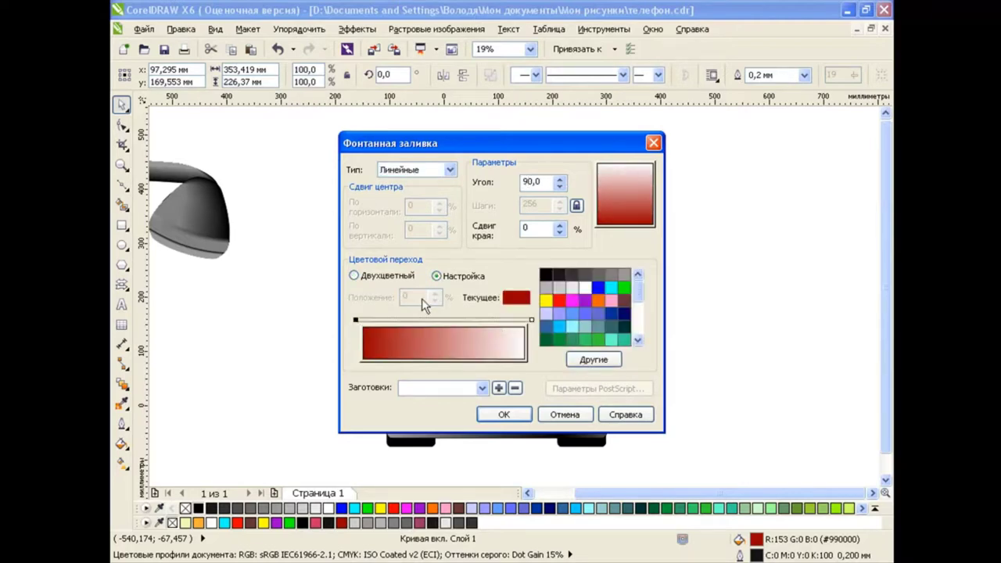
left_click(545, 276)
left_click(546, 275)
double_click(490, 319)
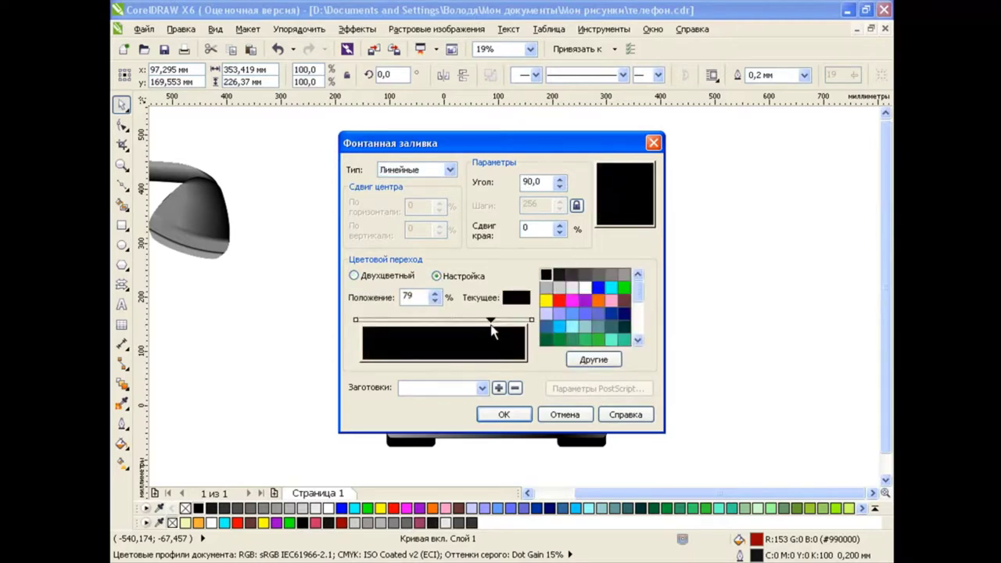
left_click(596, 275)
left_click_drag(490, 320, 406, 321)
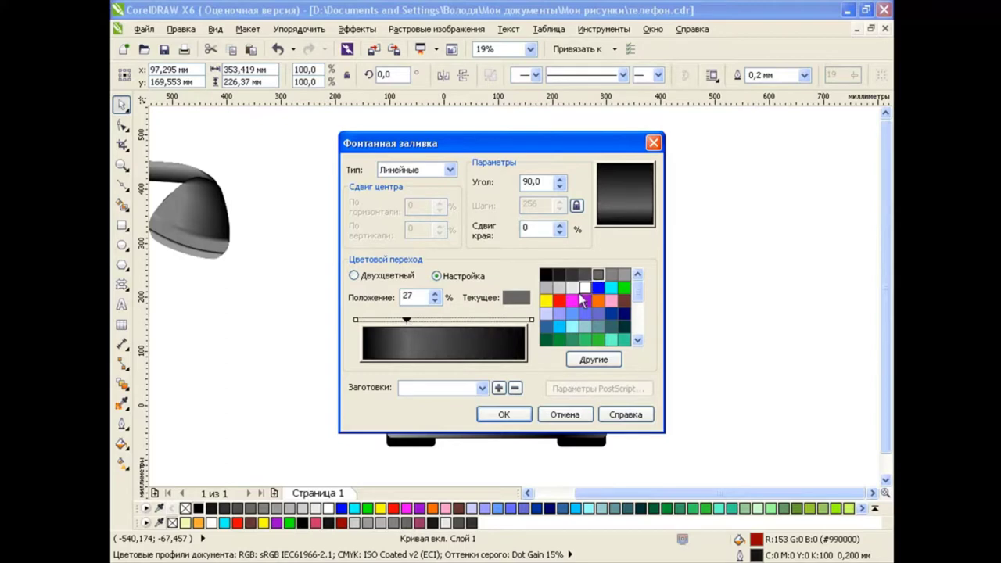
left_click(545, 288)
left_click(506, 415)
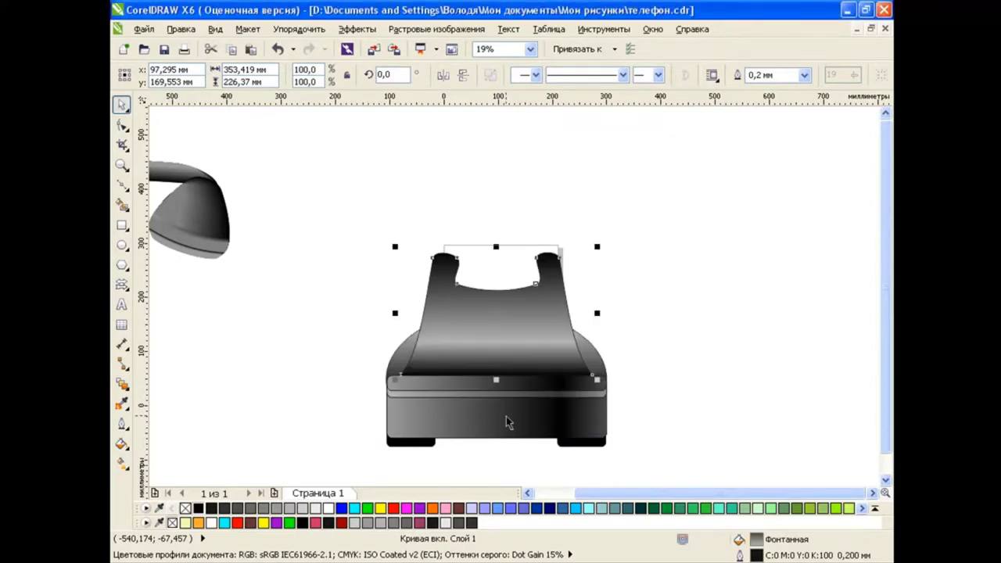
left_click(679, 324)
Step: Group the six telephone-base parts and scale the group to 136.2%
left_click_drag(692, 209, 349, 463)
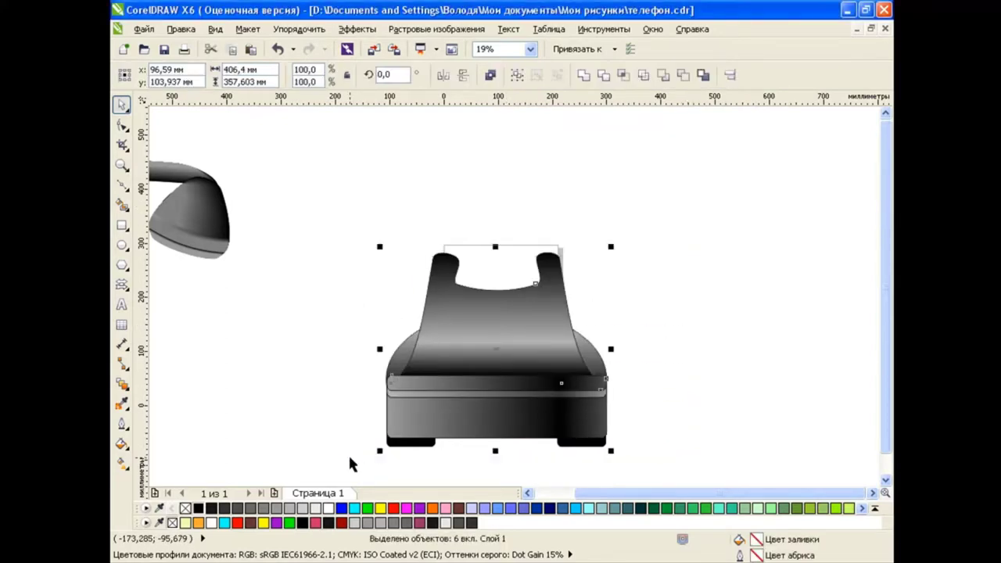
left_click(517, 75)
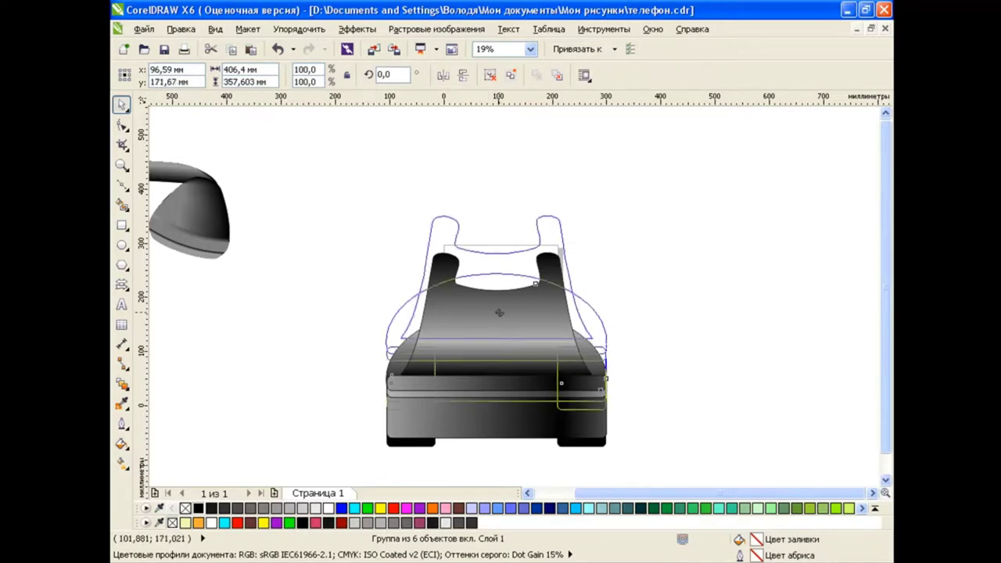
left_click_drag(611, 246, 542, 257)
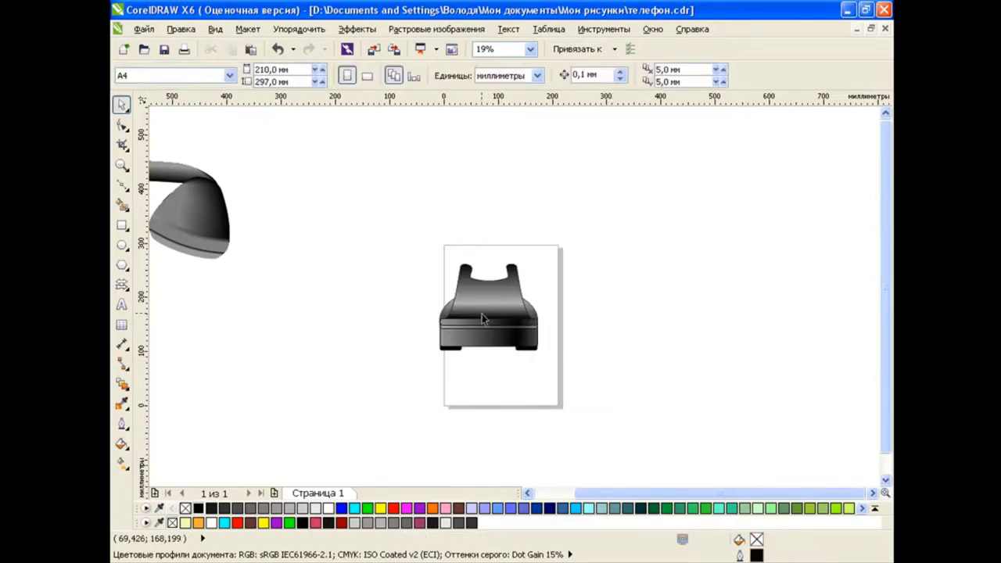
left_click_drag(538, 350, 435, 271)
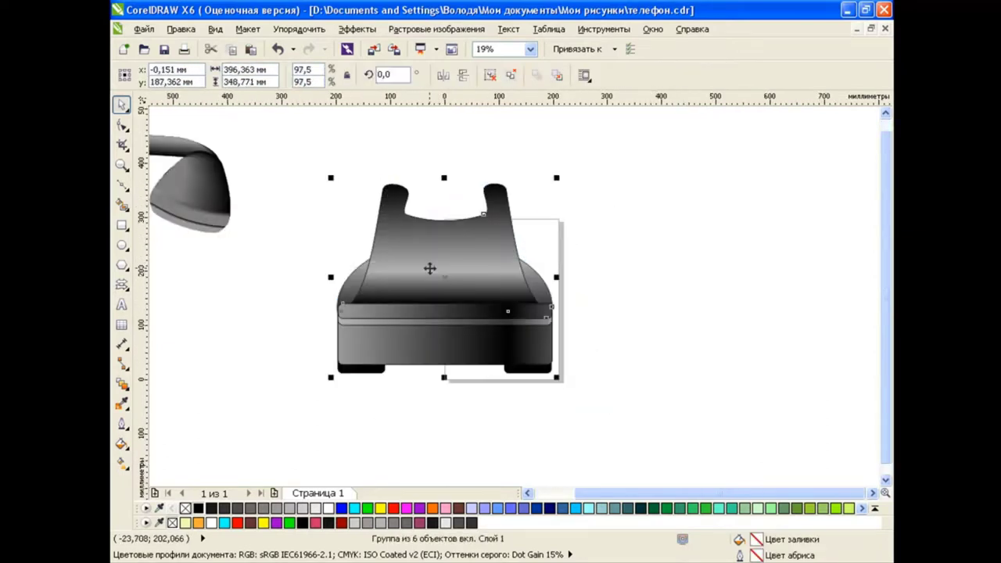
left_click_drag(438, 275, 649, 455)
left_click_drag(517, 320, 499, 293)
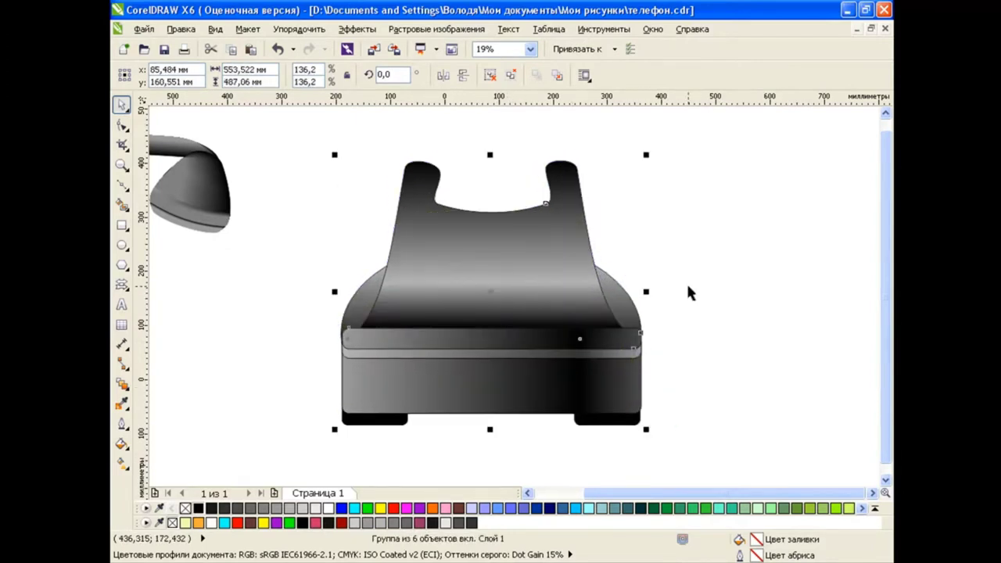
left_click(696, 307)
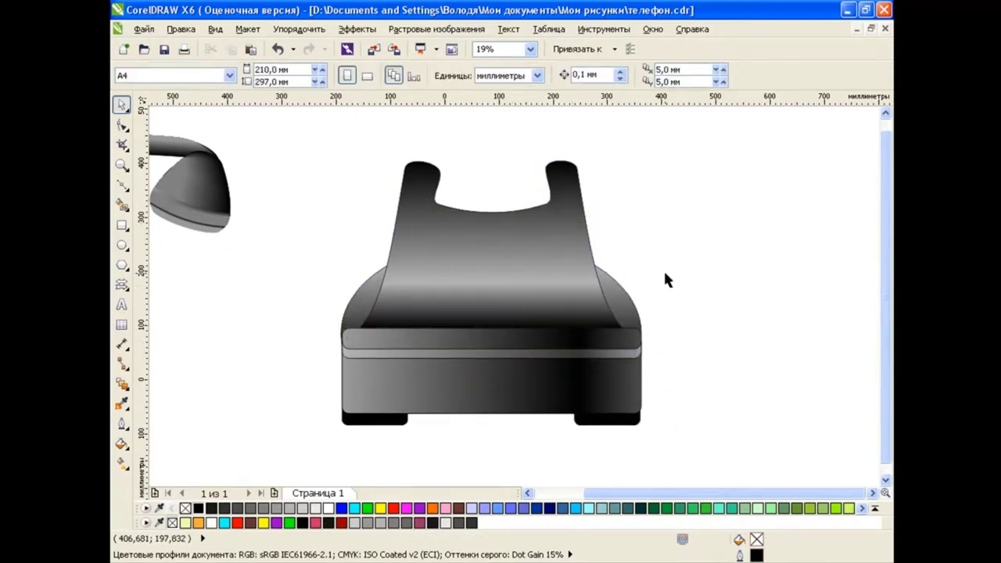
Step: Move the phone base aside and draw a flattened, centred ellipse for the dial
left_click_drag(525, 271, 210, 294)
left_click(518, 267)
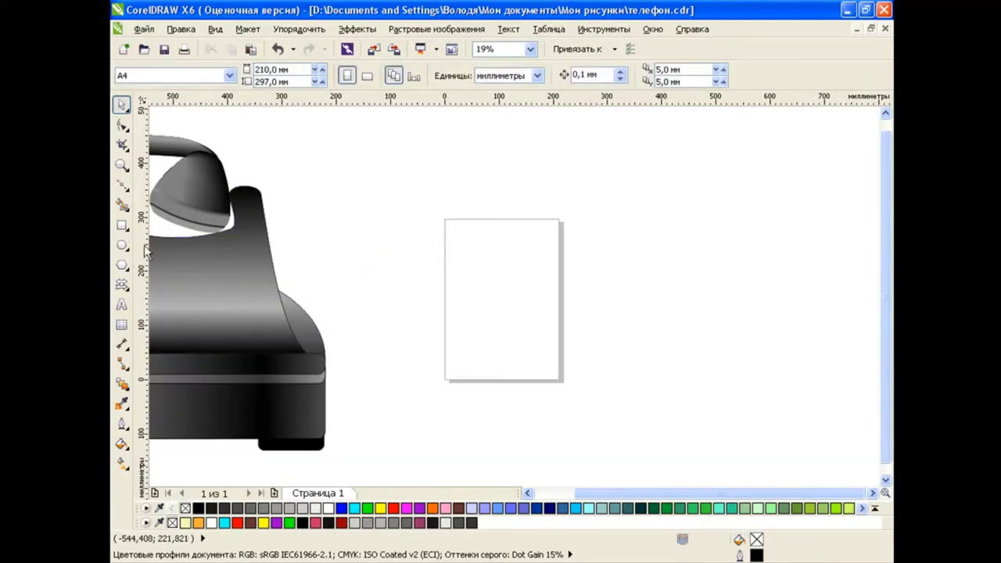
left_click(122, 244)
left_click_drag(412, 213, 638, 400)
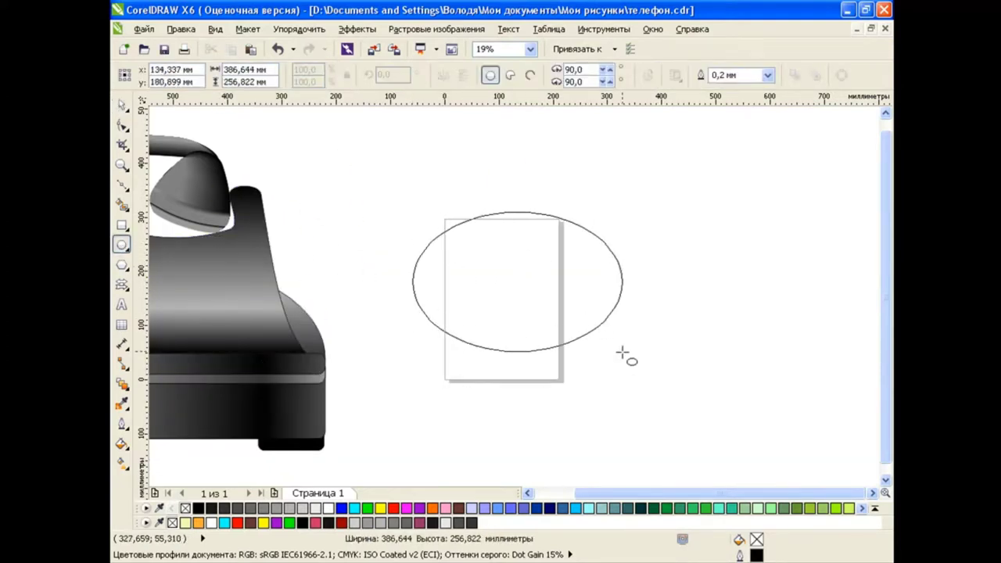
left_click_drag(529, 304, 509, 270)
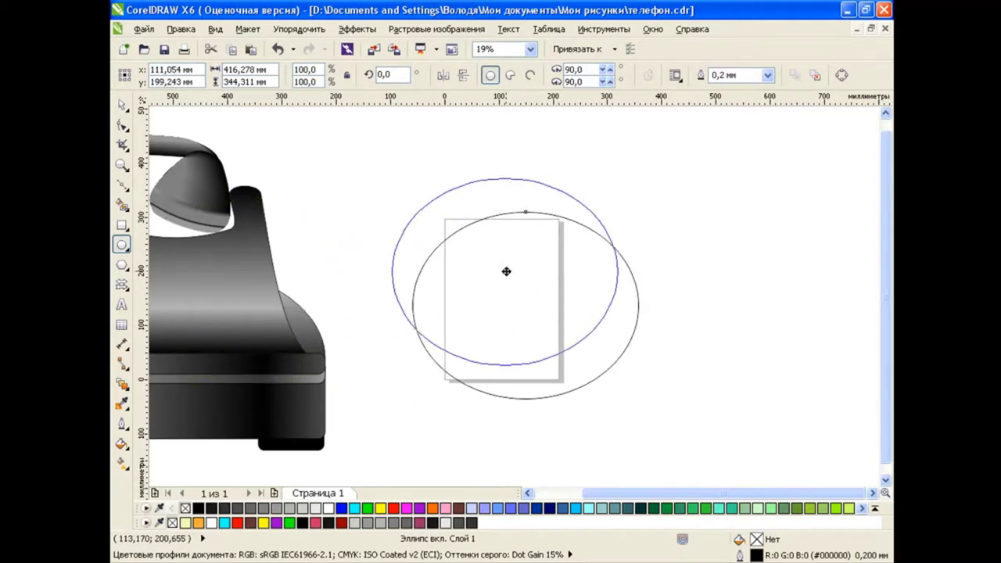
left_click_drag(504, 370, 504, 343)
left_click(682, 334)
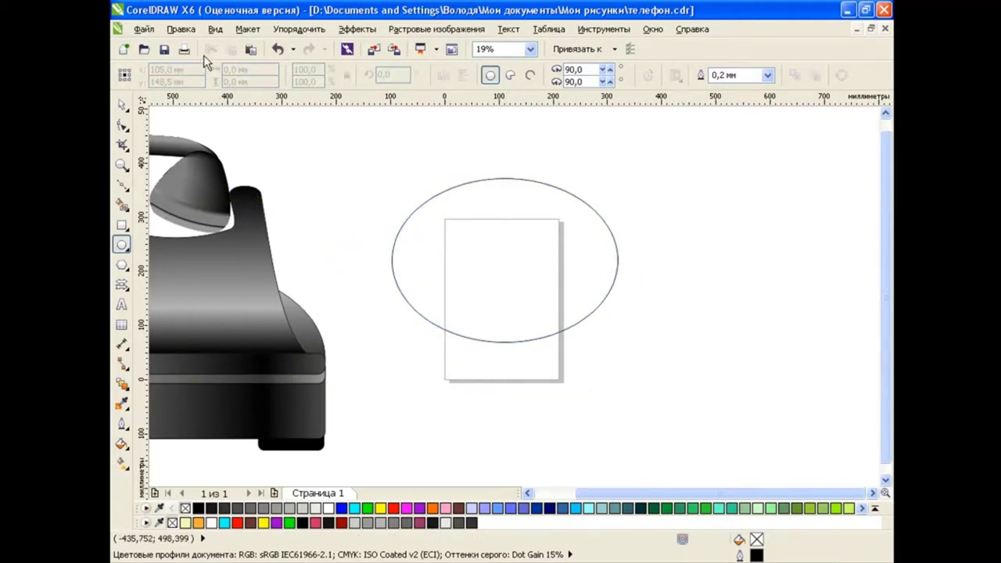
Step: Fill the dial ellipse white and duplicate it slightly higher for thickness
left_click(121, 104)
left_click(617, 274)
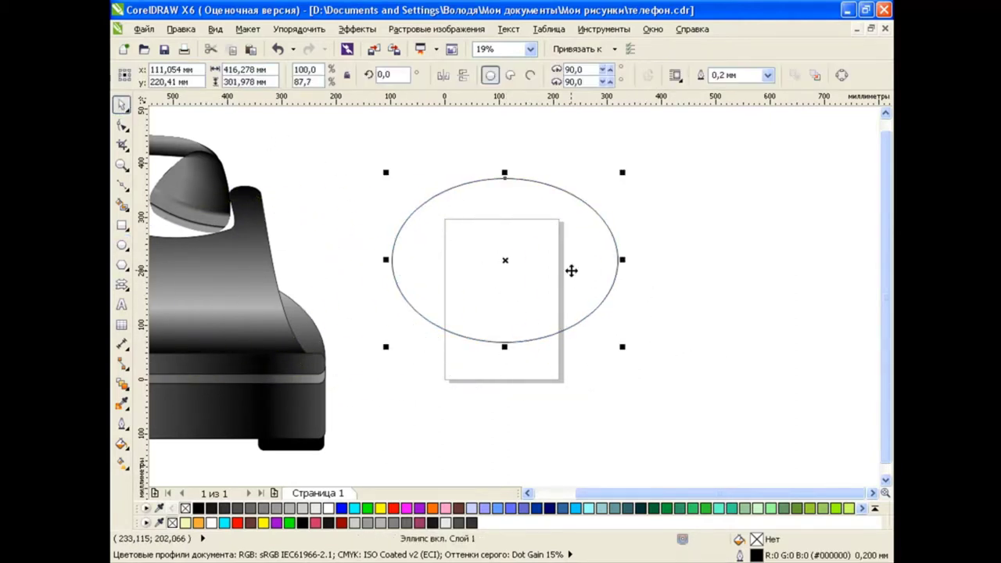
left_click(328, 509)
left_click_drag(505, 261, 506, 256)
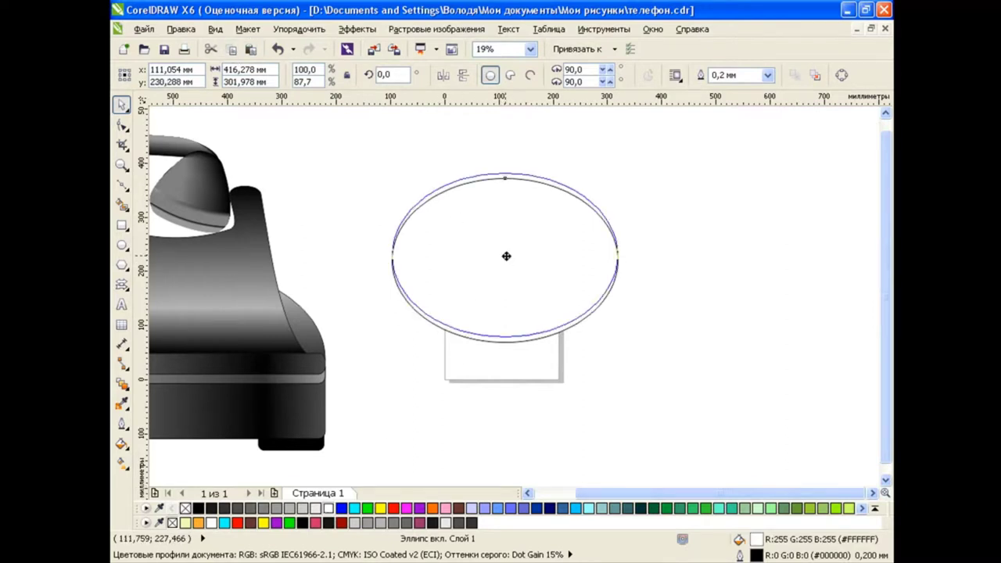
left_click(685, 321)
Step: Draw ten finger-hole ellipses plus a large ellipse, then cut the holes from the dial
key("F7")
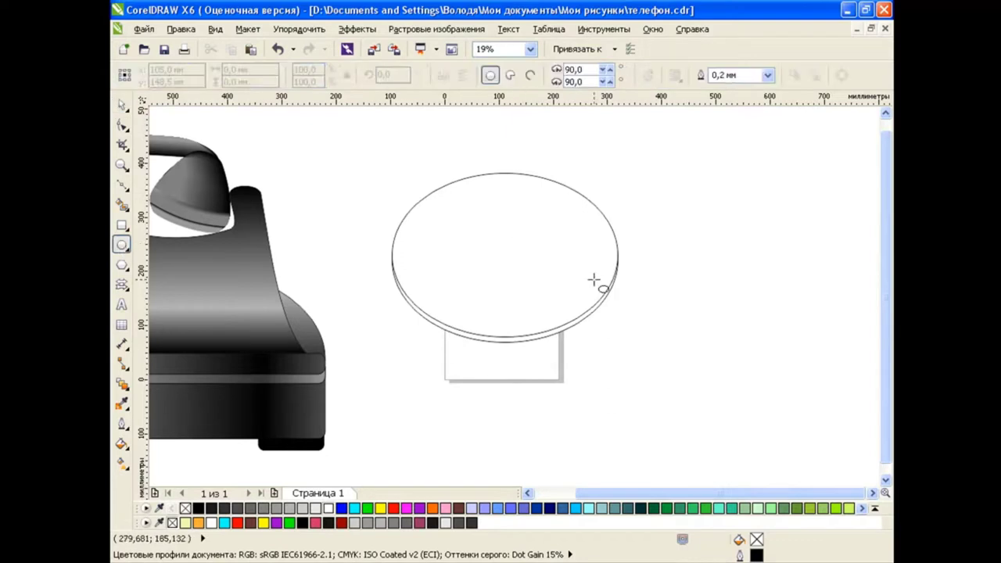
mouse_move(573, 271)
left_mouse_down()
mouse_move(607, 295)
mouse_move(561, 307)
left_mouse_up()
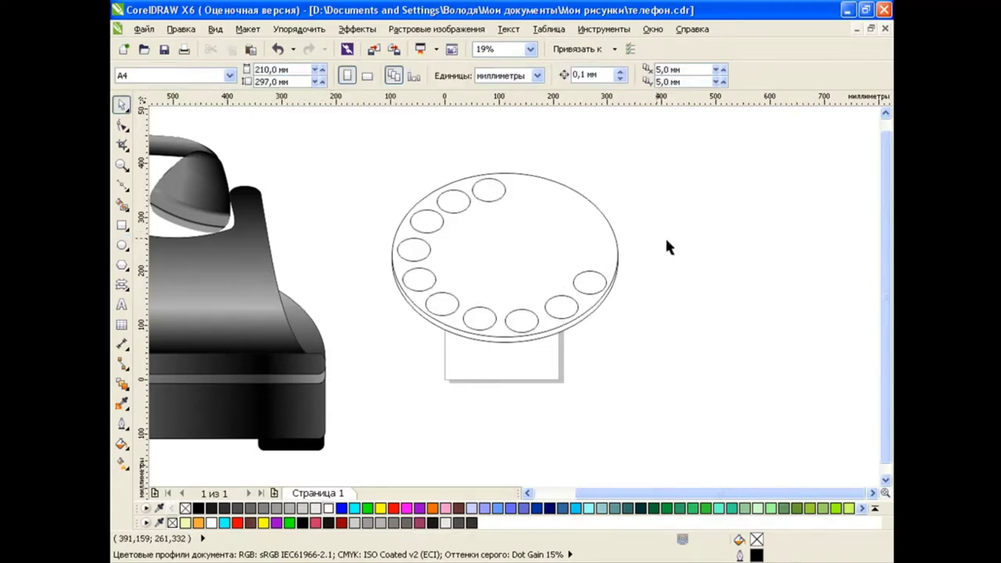
key("F7")
left_click_drag(643, 288, 868, 452)
key("space")
mouse_move(373, 137)
left_mouse_down()
mouse_move(632, 367)
mouse_move(630, 358)
left_mouse_up()
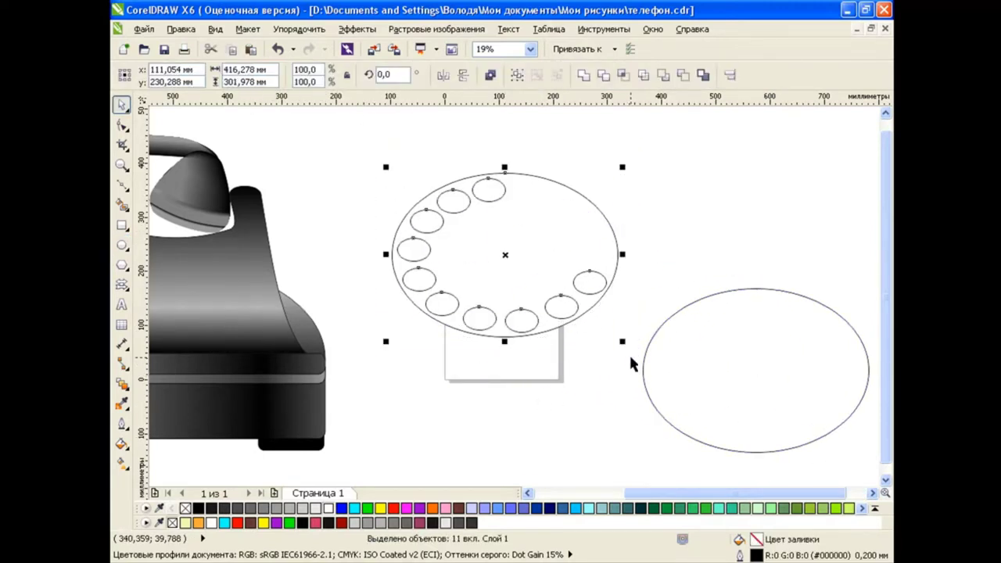
left_click(681, 75)
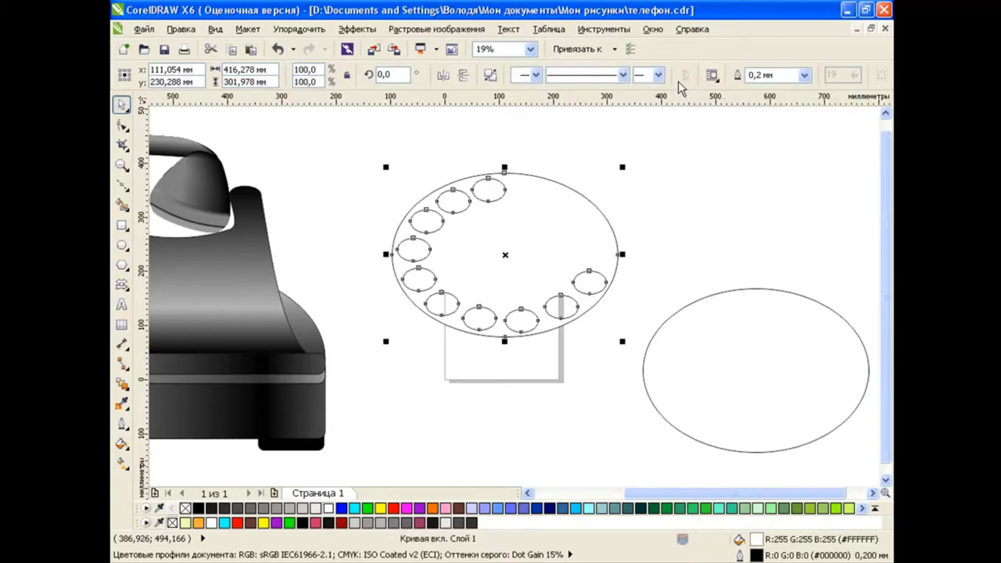
left_click(714, 210)
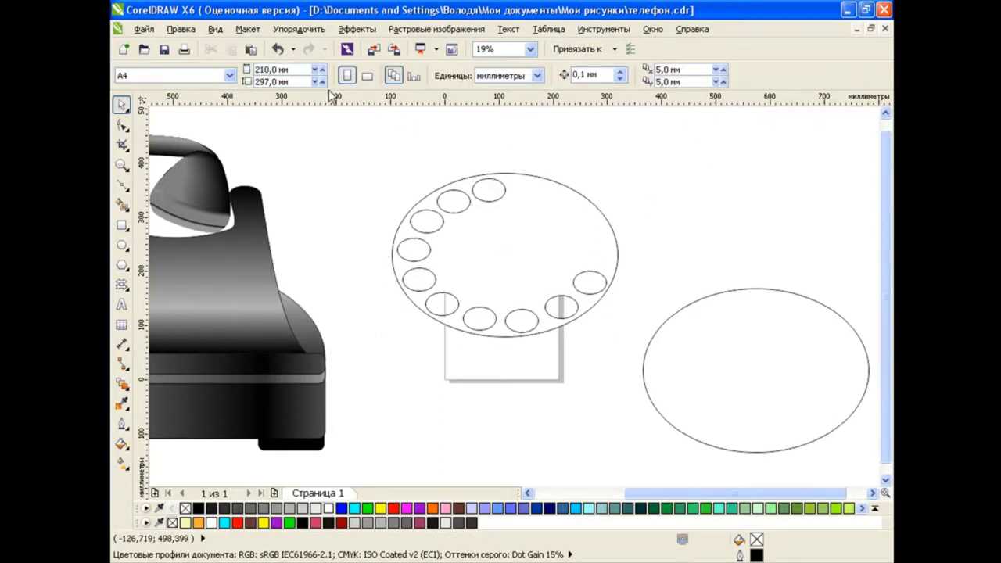
Step: Duplicate and offset the finger-hole ellipses into rims filled white
left_click(250, 48)
left_click_drag(468, 211, 528, 255)
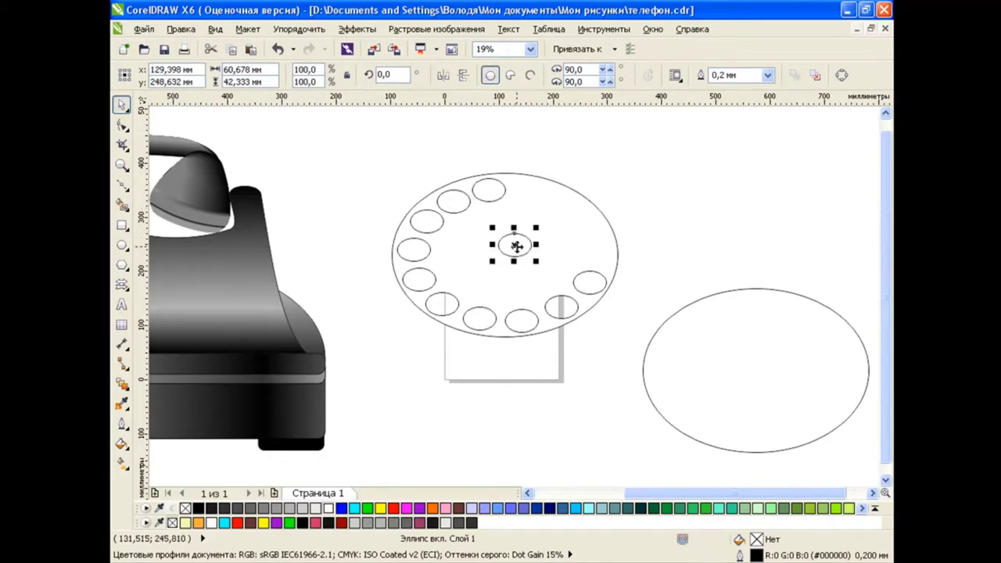
mouse_move(583, 275)
left_mouse_down()
mouse_move(589, 287)
mouse_move(562, 302)
left_mouse_up()
scroll(589, 287, "up", 2)
left_click(674, 279)
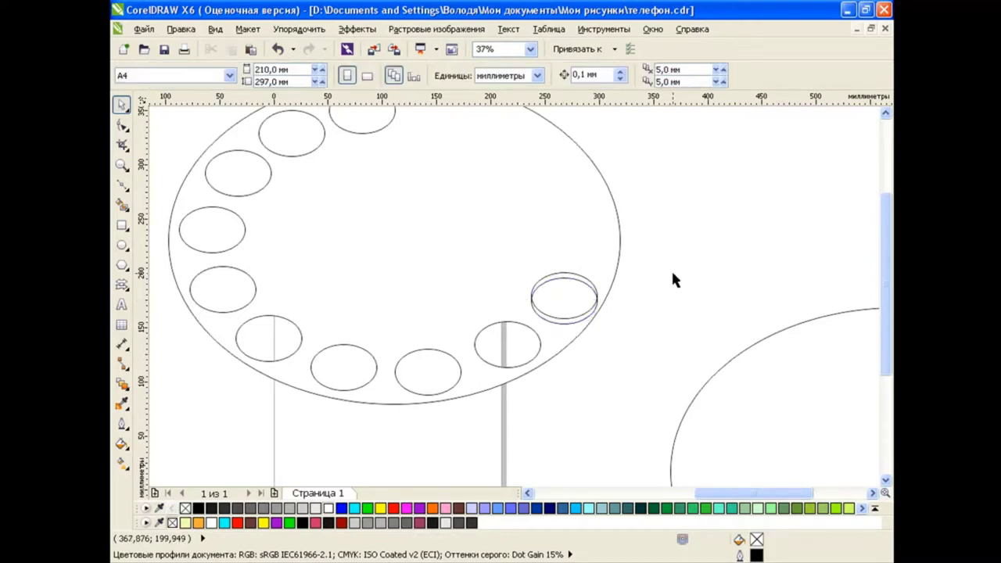
left_click(563, 306)
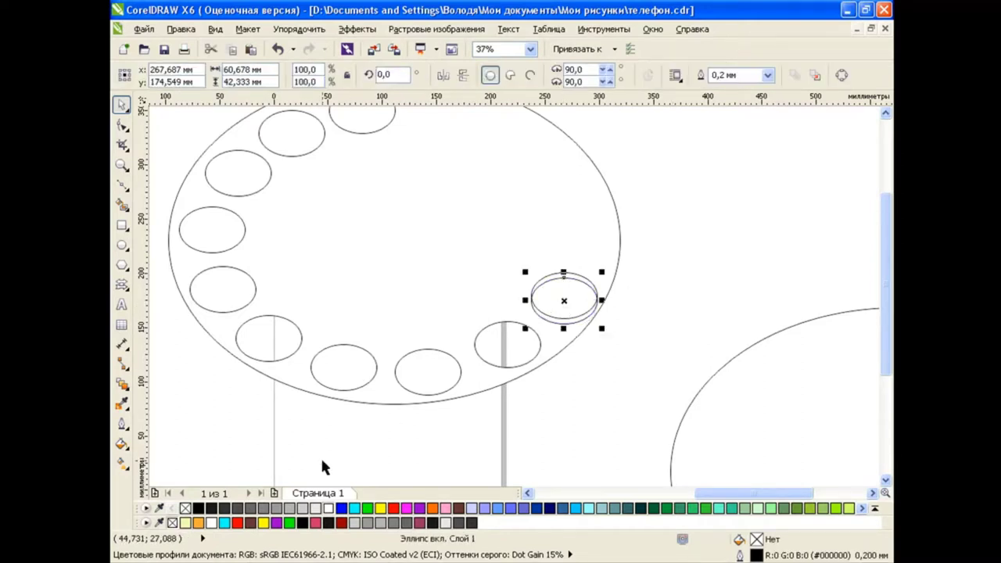
left_click(329, 510)
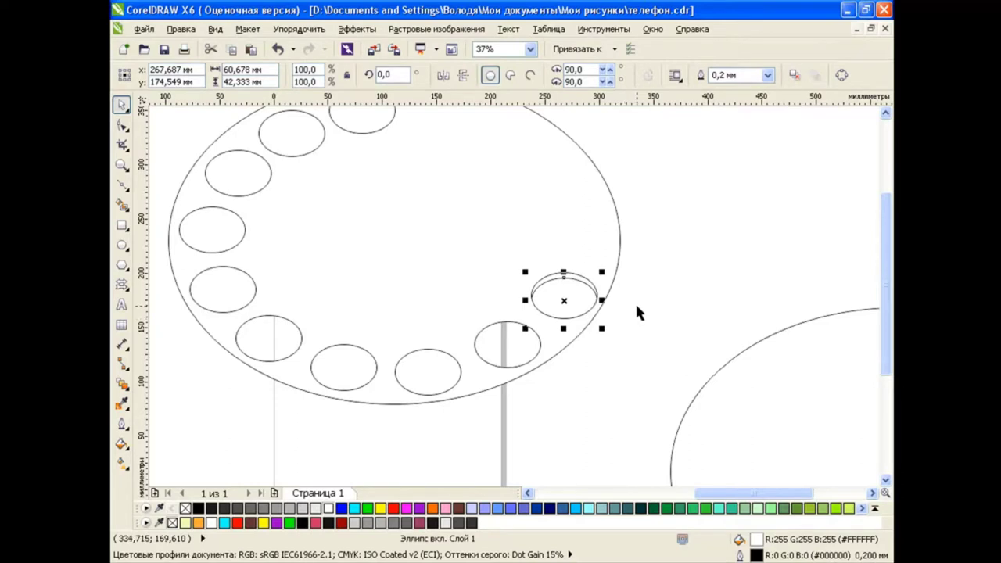
left_click(647, 295)
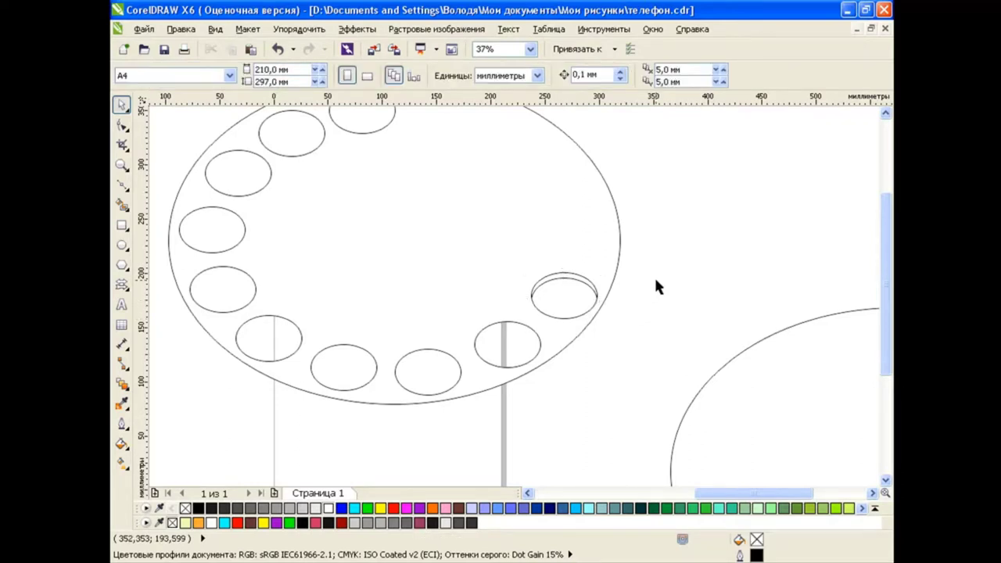
left_click(576, 300)
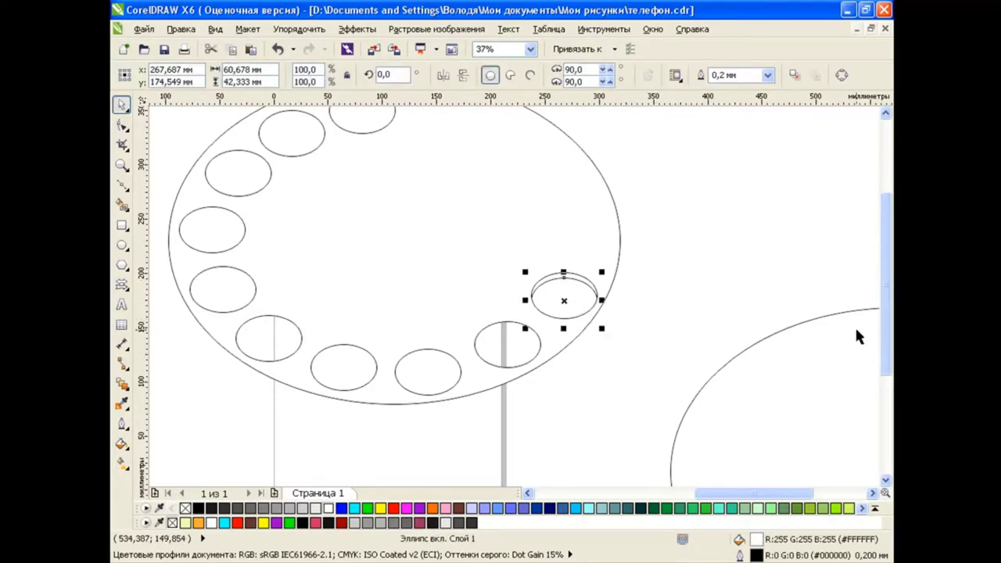
scroll(857, 344, "left", 3)
scroll(882, 298, "up", 1)
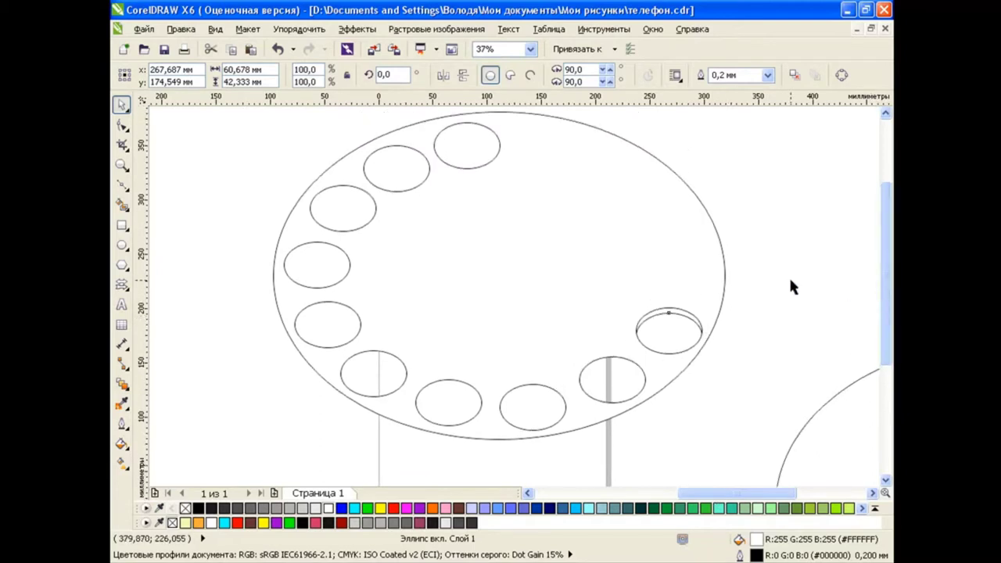
left_click(664, 333)
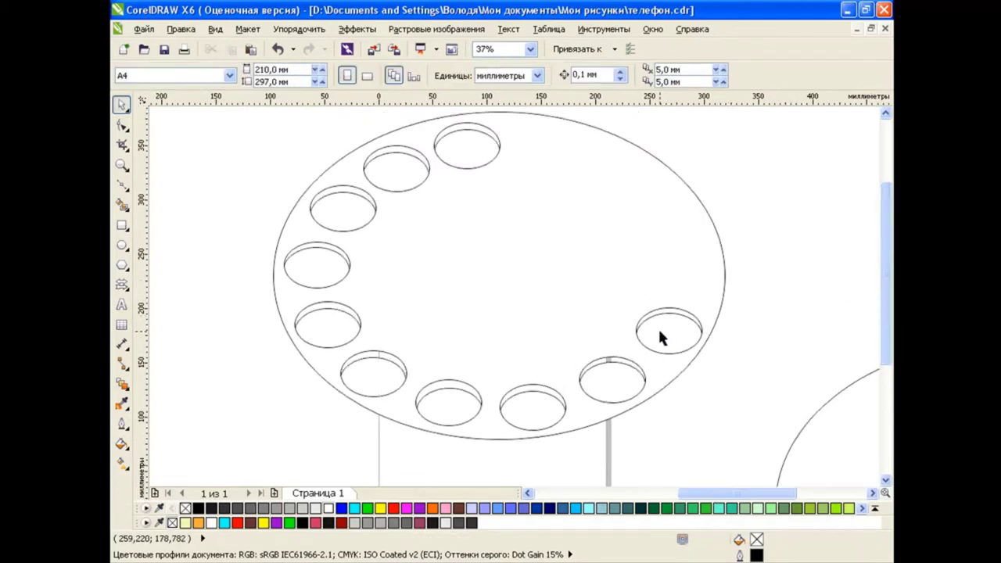
Step: Fill the large ellipse black, centre it on the dial and send it behind
mouse_move(856, 423)
left_mouse_down()
mouse_move(759, 304)
mouse_move(839, 321)
mouse_move(398, 269)
left_mouse_up()
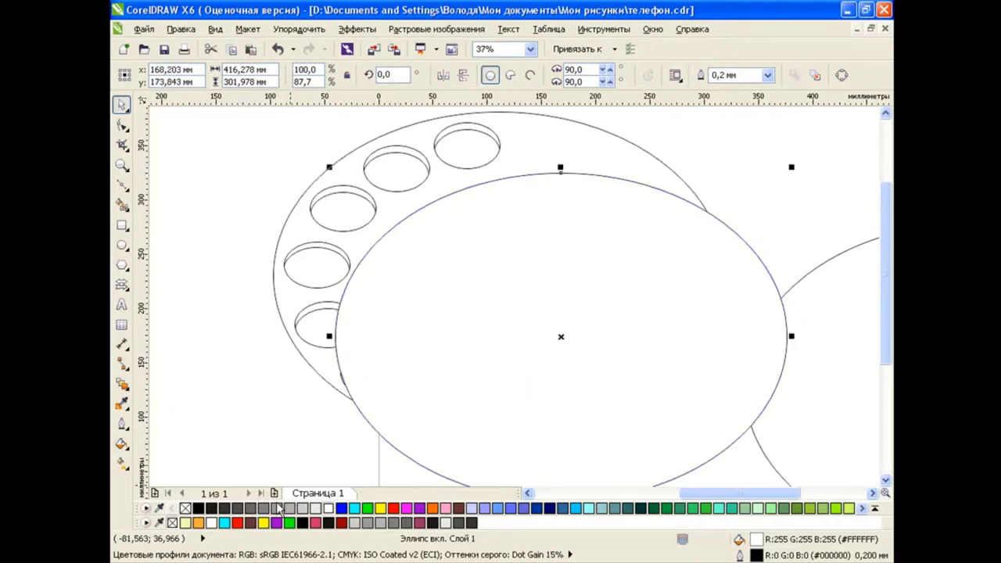
left_click(198, 509)
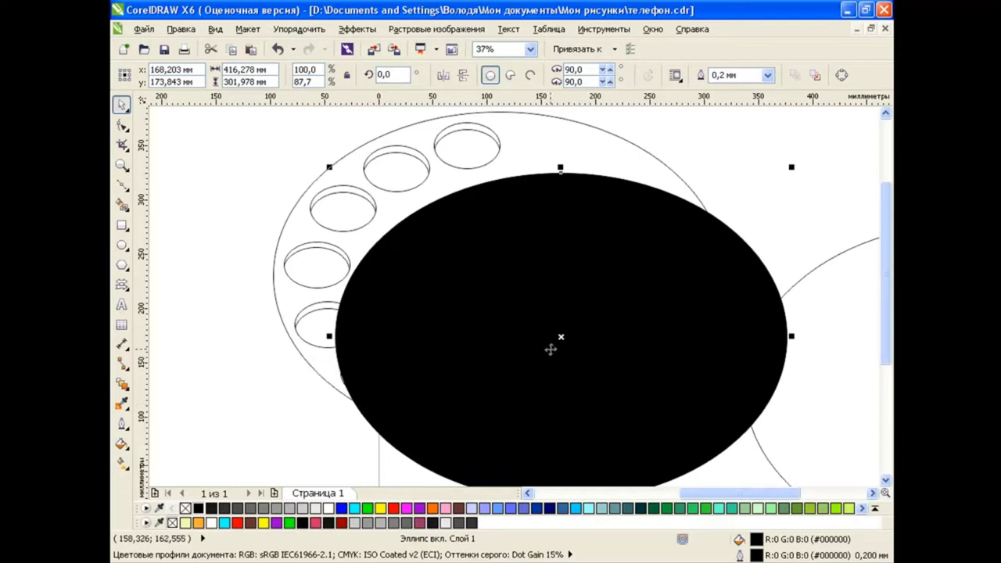
mouse_move(560, 336)
left_mouse_down()
mouse_move(509, 262)
mouse_move(499, 275)
left_mouse_up()
key("shift+Page_Down")
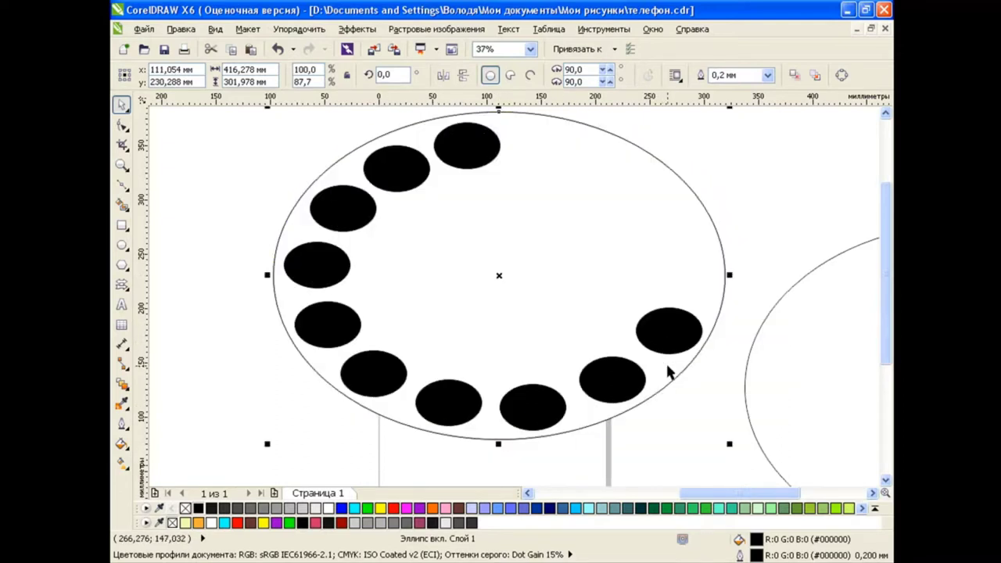
left_click(208, 290)
Step: Convert the dial ellipse to curves and nudge its top node to deepen the hole crescents
scroll(503, 269, "down", 2)
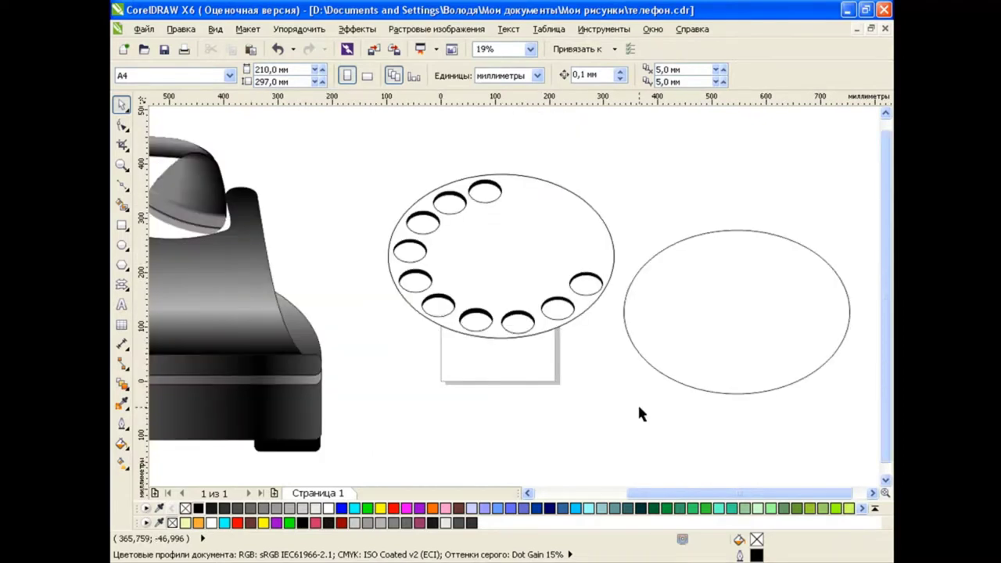
left_click_drag(726, 315, 502, 259)
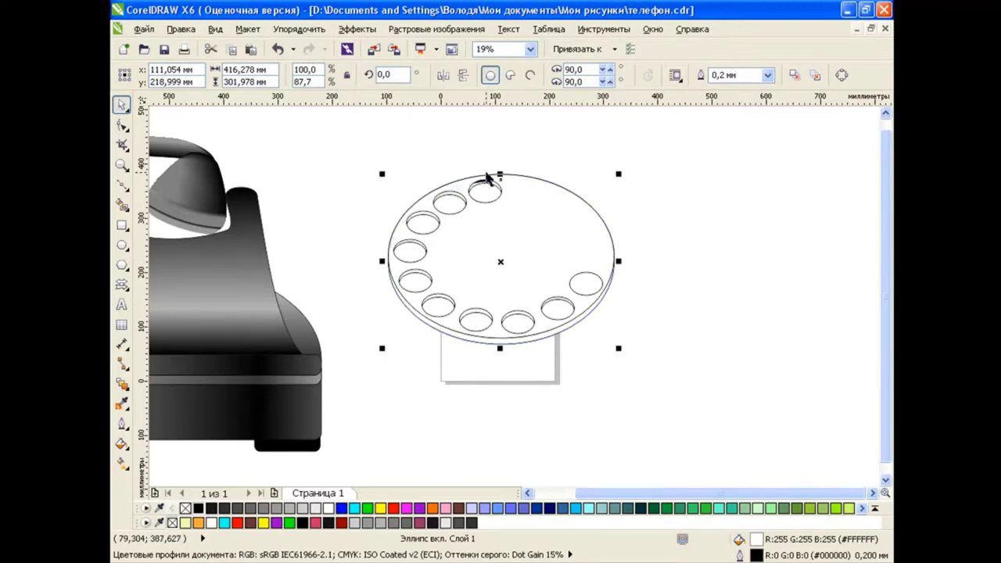
left_click(841, 74)
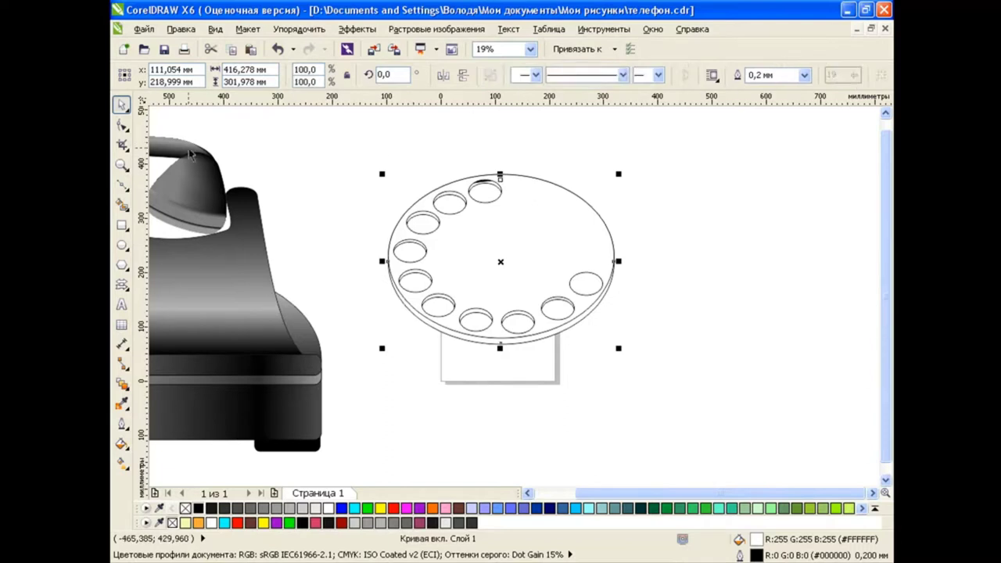
key("F10")
left_click_drag(498, 182, 493, 184)
key("space")
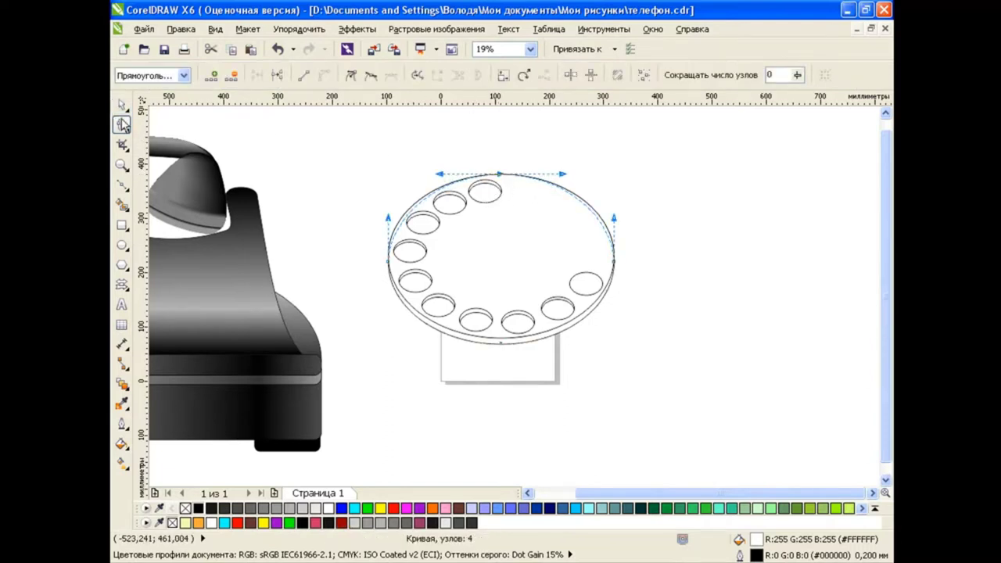
left_click(664, 354)
left_click(578, 322)
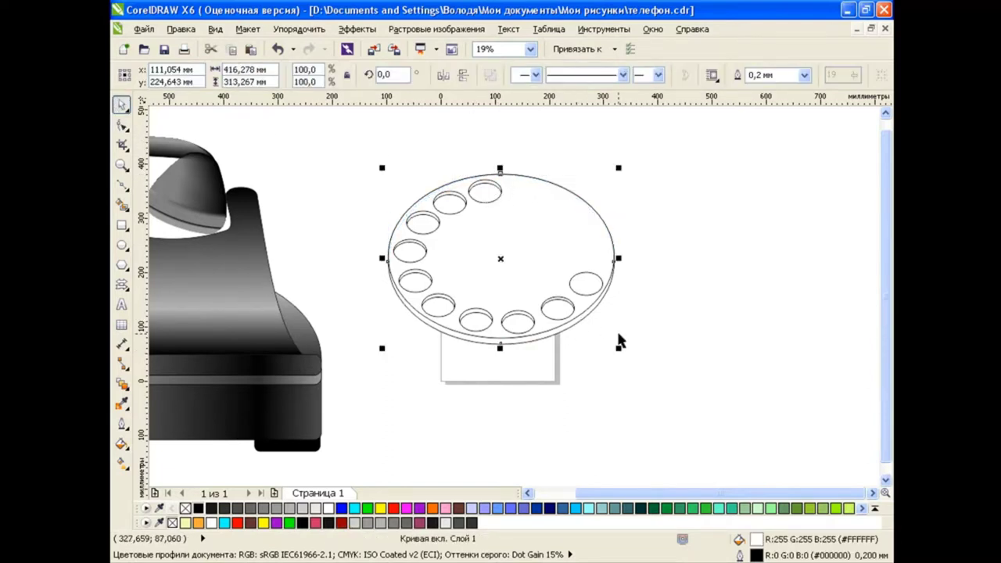
left_click(674, 330)
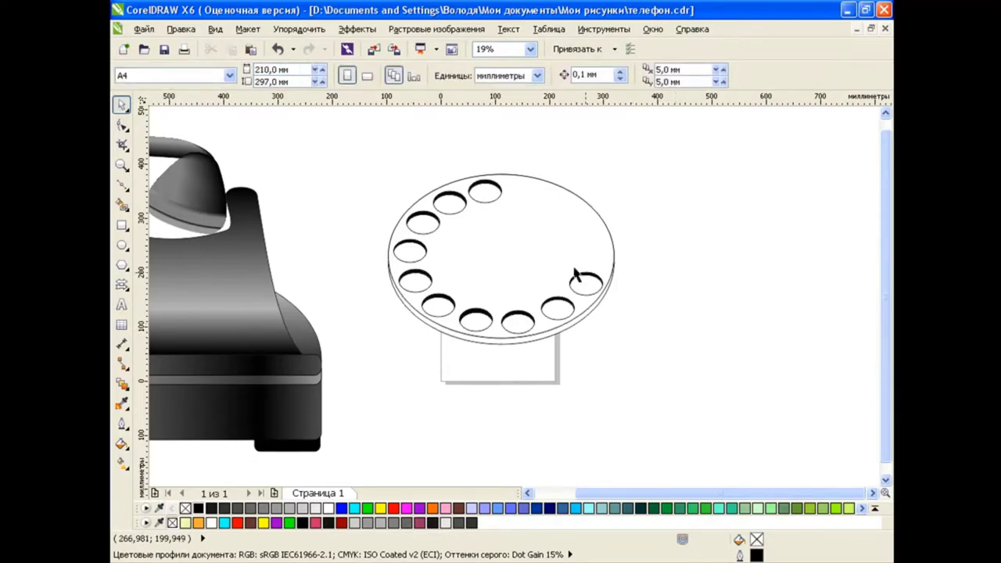
left_click_drag(577, 275, 630, 209)
Step: Undo the accidental dial move and give the dial a linear fountain fill
key("ctrl+z")
left_click(122, 443)
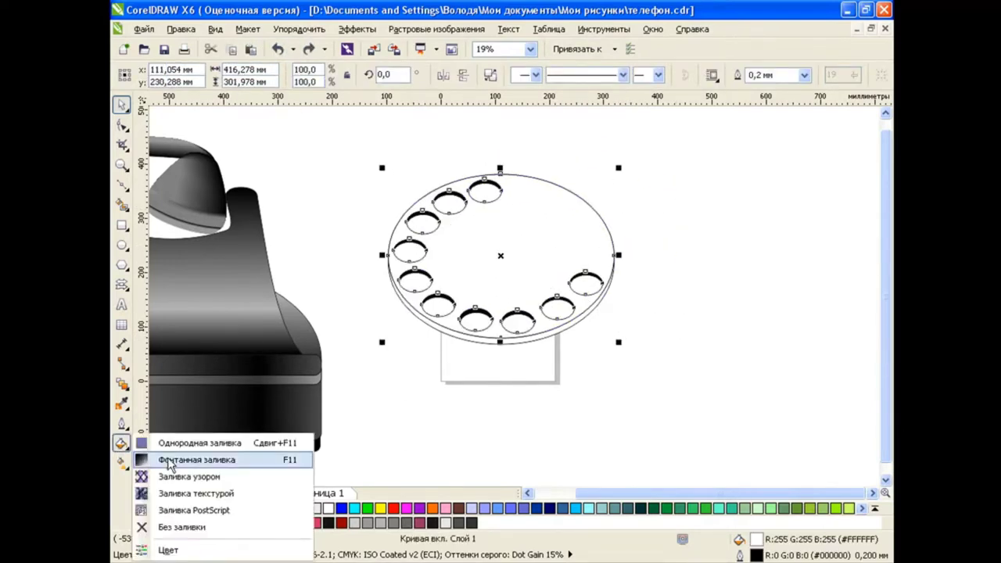
left_click(201, 333)
left_click(449, 169)
left_click(403, 193)
left_click(449, 170)
left_click(434, 184)
Step: Make it a custom colour blend with a grey stop at 26% and apply it
left_click(436, 275)
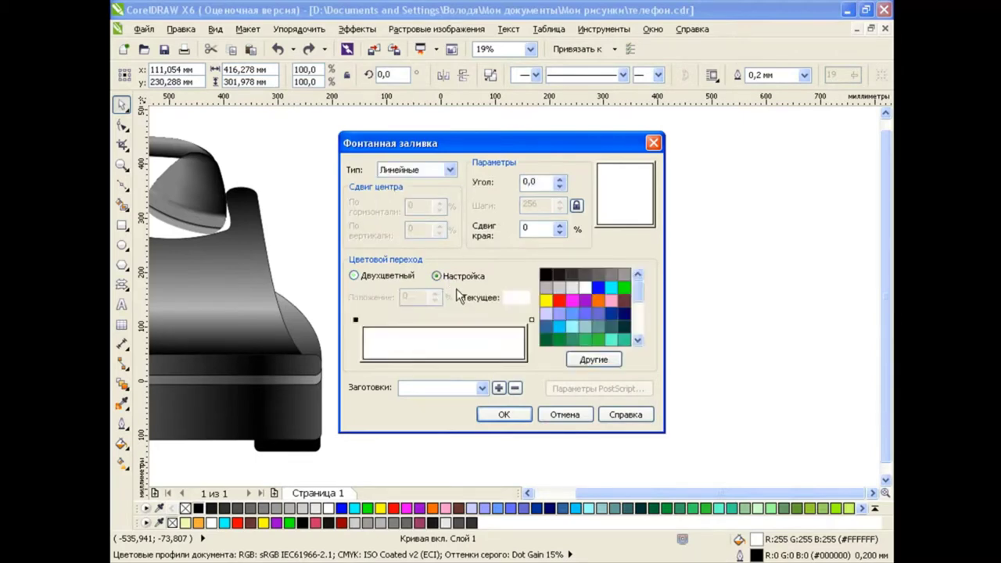
left_click(546, 275)
left_click(356, 320)
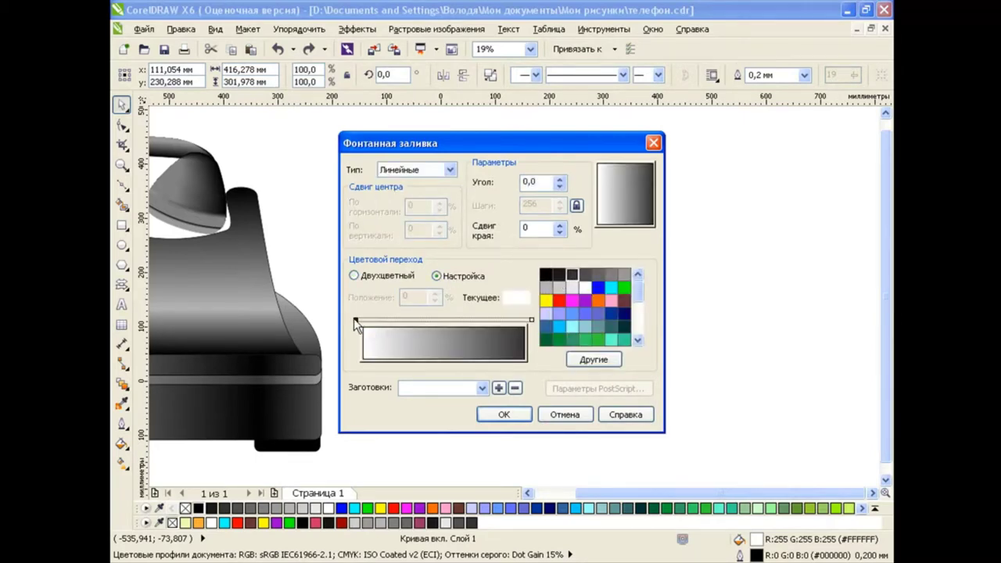
left_click(572, 274)
double_click(404, 320)
left_click(623, 275)
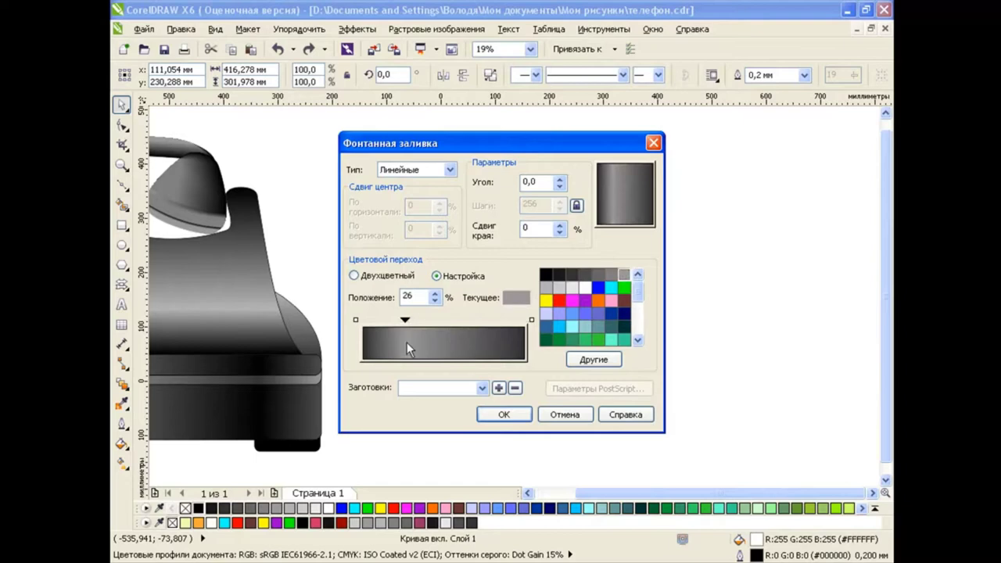
left_click(504, 414)
Step: Angle the dial gradient diagonally from upper left to lower right
left_click(121, 462)
left_click_drag(390, 254, 427, 191)
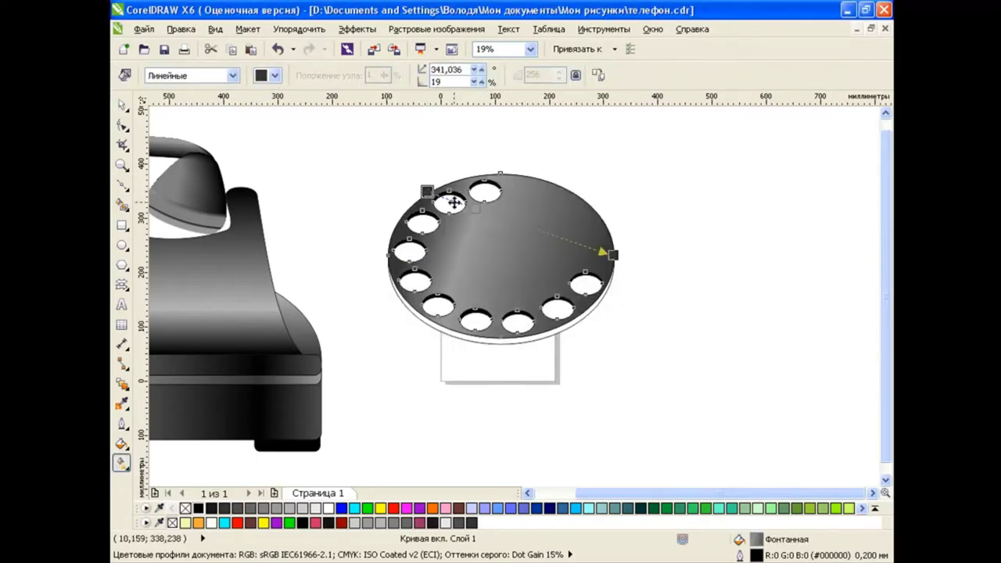
left_click_drag(613, 254, 582, 314)
left_click_drag(427, 191, 424, 143)
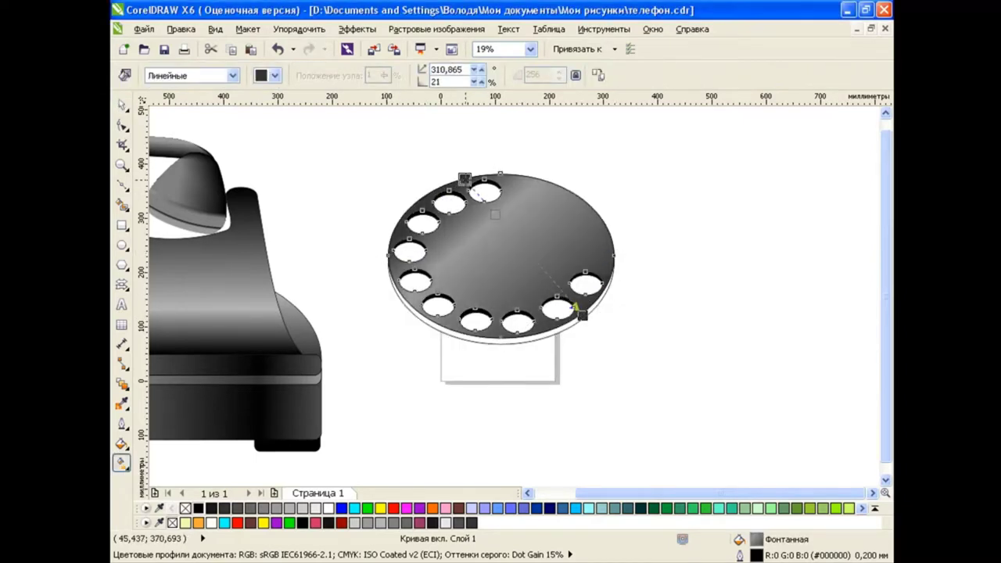
left_click_drag(582, 314, 595, 341)
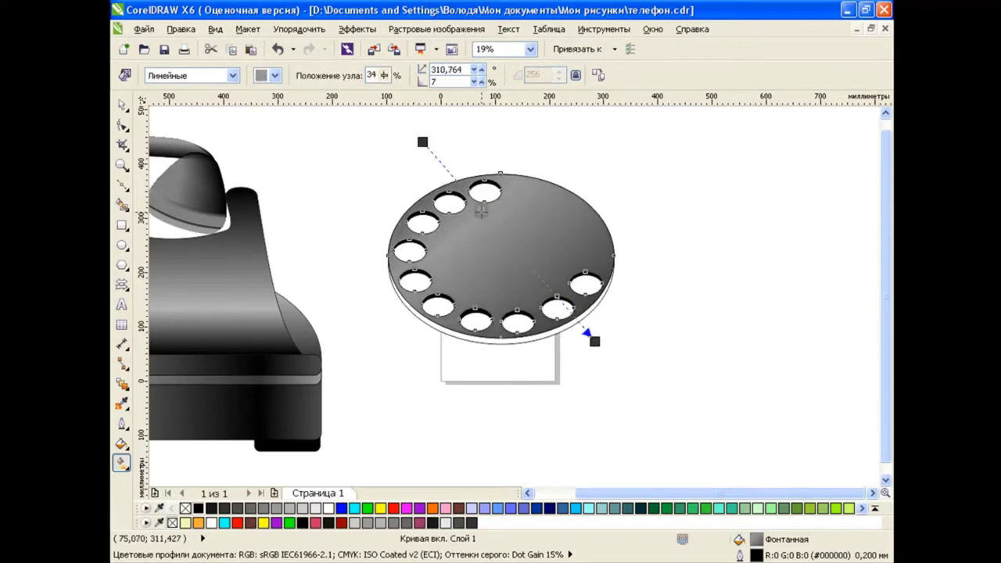
key("space")
left_click(592, 377)
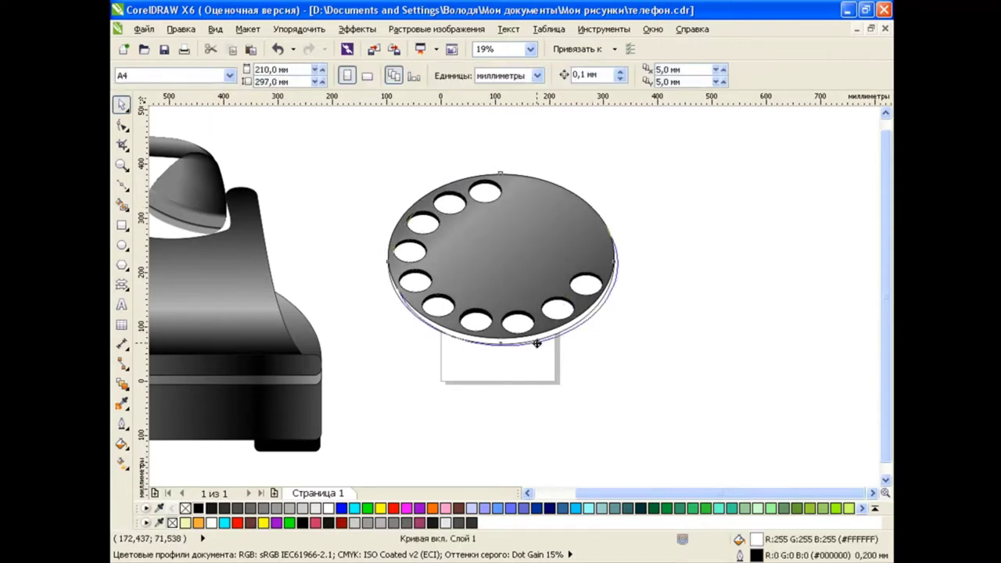
Step: Add a soft drop shadow cast downward beneath the dial
left_click_drag(539, 338, 557, 359)
left_click(279, 50)
left_click(121, 383)
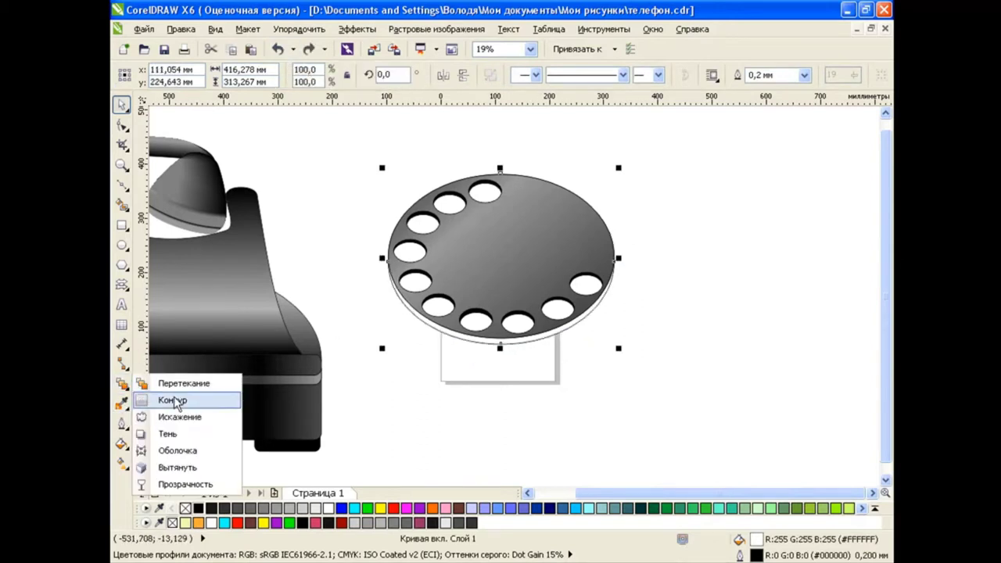
left_click(168, 433)
left_click_drag(499, 299, 508, 346)
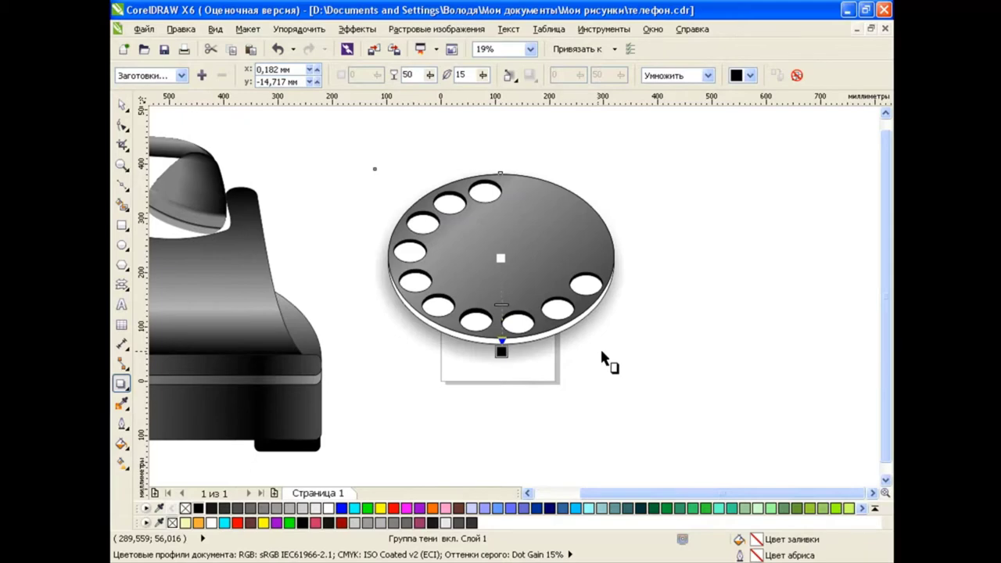
left_click(122, 104)
left_click(667, 352)
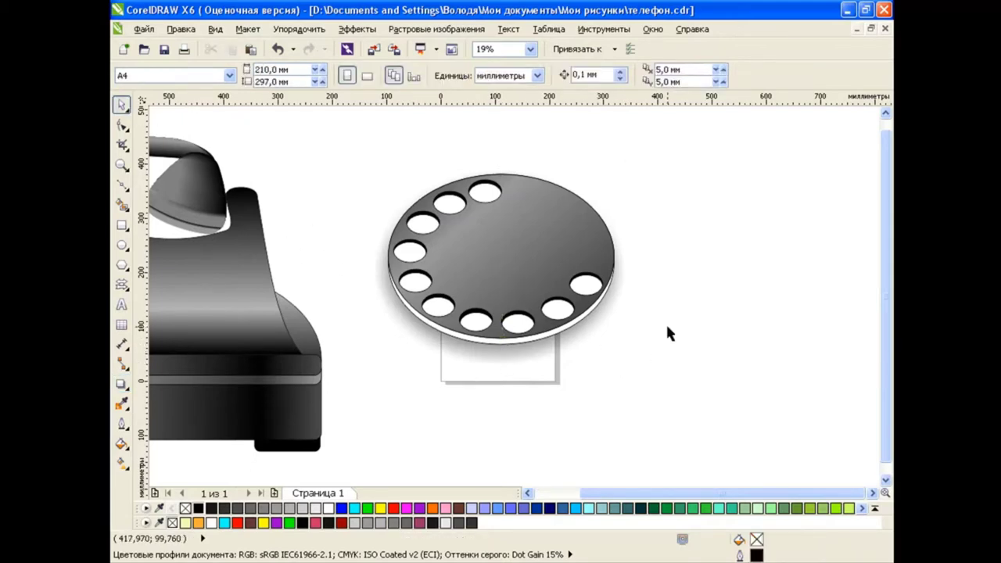
Step: Duplicate the dial and shrink the copy into a small centre circle
left_click(594, 308)
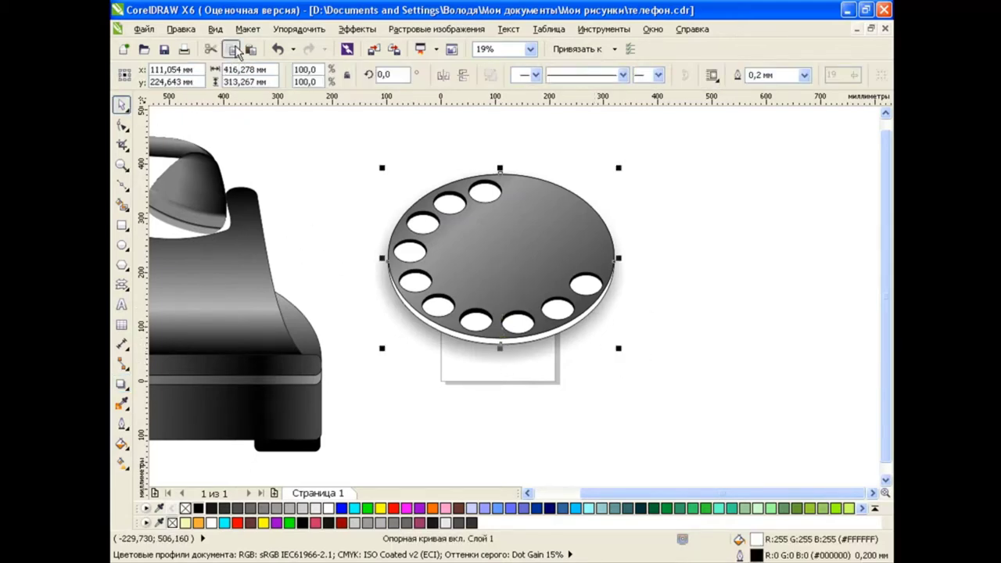
key("Delete")
left_click(553, 331)
left_click_drag(618, 347, 540, 280)
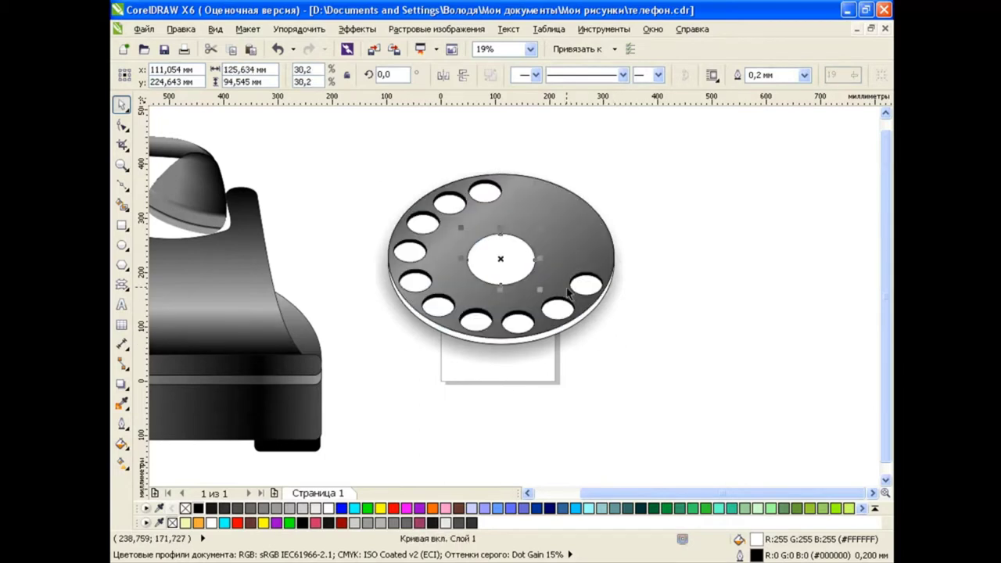
left_click_drag(500, 252, 500, 253)
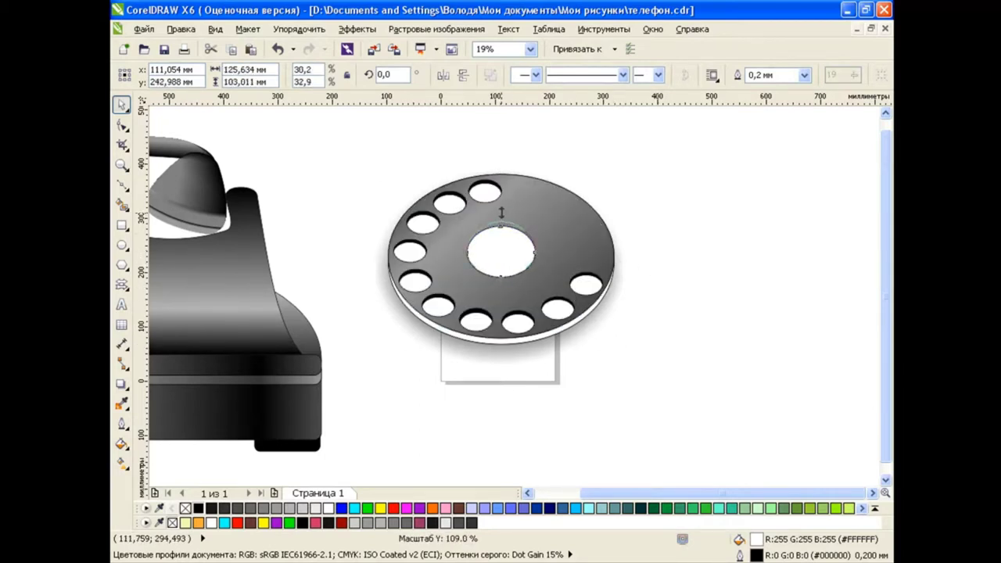
key("Escape")
left_click(503, 250)
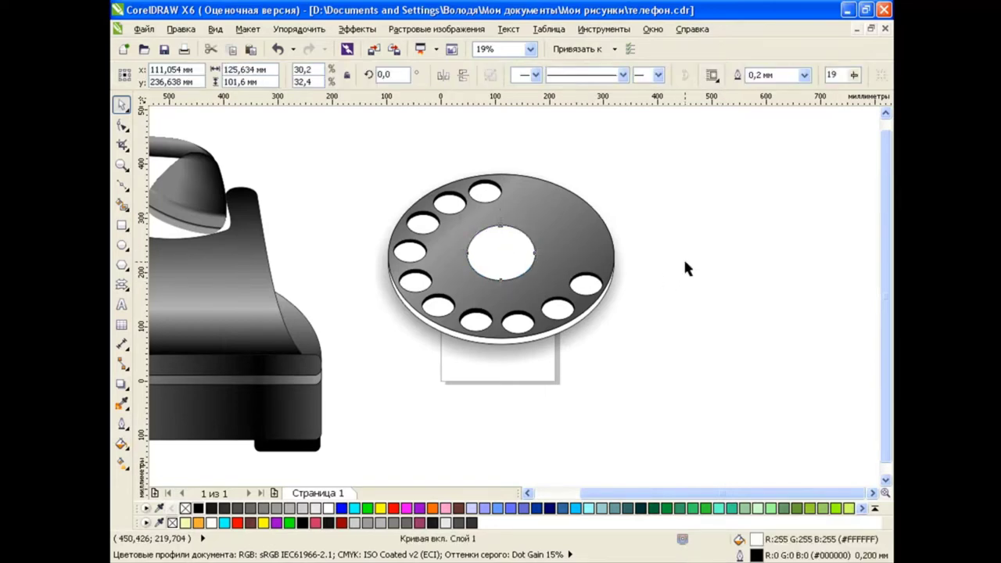
Step: Fill the centre circle grey #B3B3B3 and add a smaller copy inside it
left_click(198, 508)
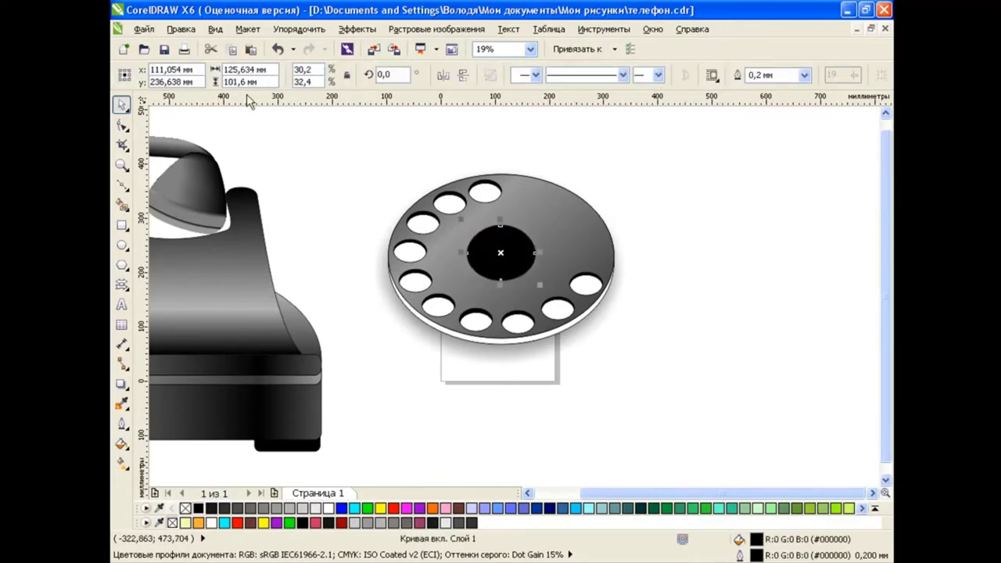
left_click_drag(503, 251, 501, 246)
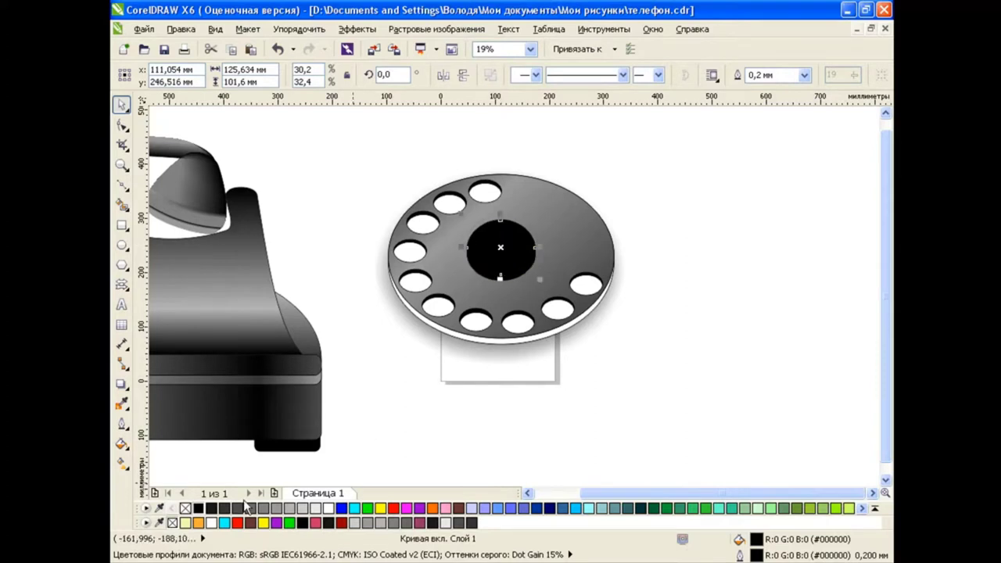
left_click(316, 509)
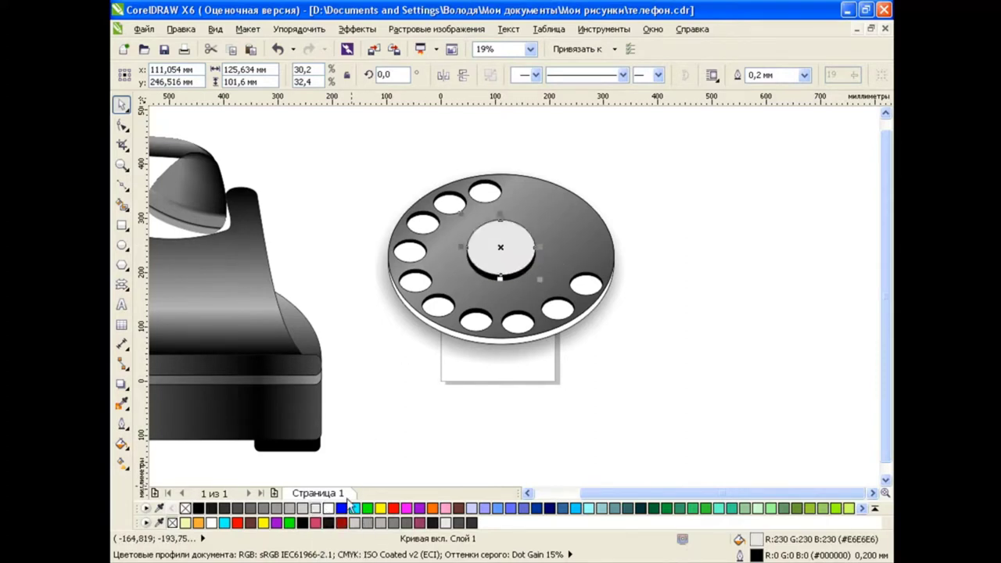
left_click(276, 509)
left_click(288, 509)
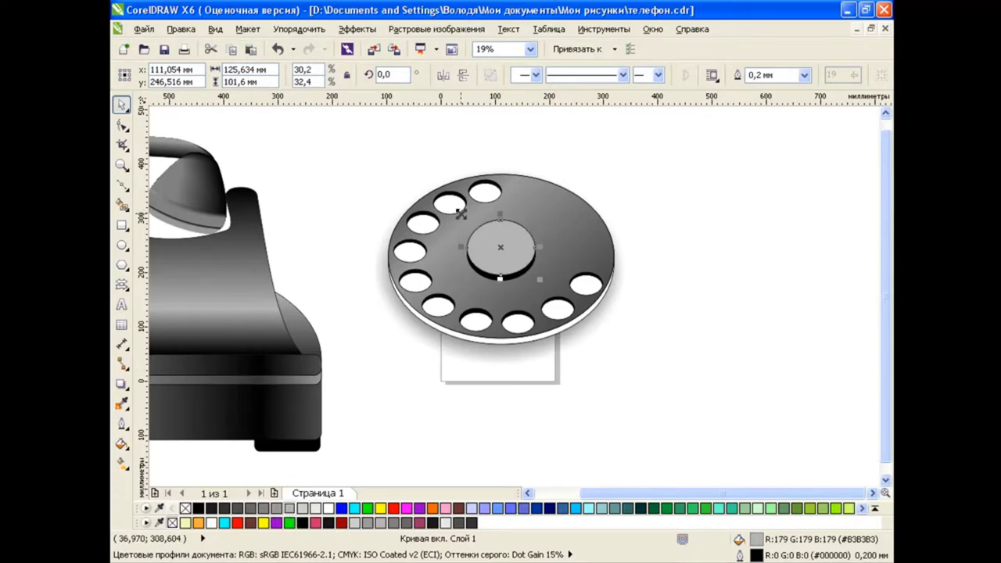
left_click_drag(462, 213, 469, 221)
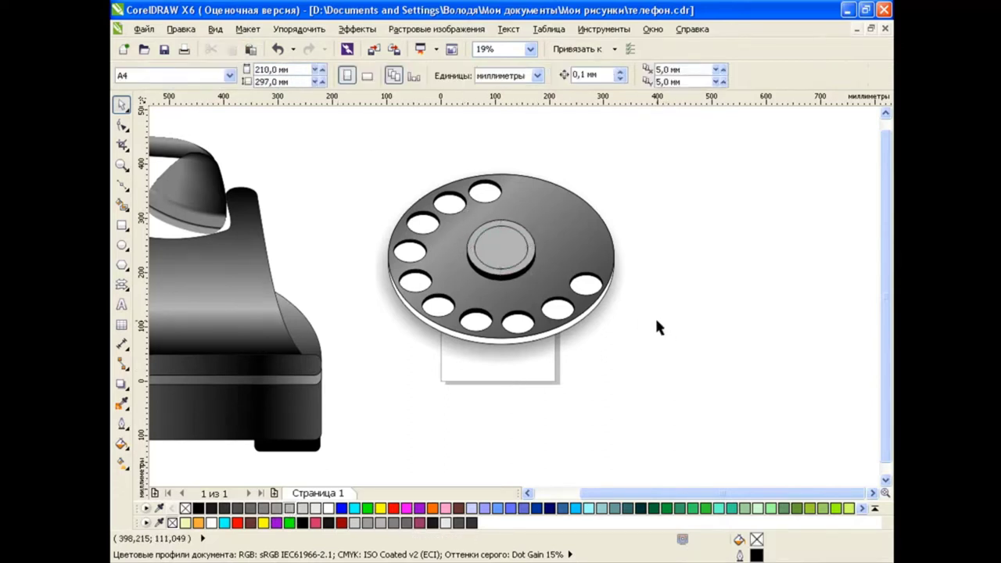
Step: Give the centre disc a 90° fountain fill starting from dark grey
left_click(122, 443)
left_click(149, 443)
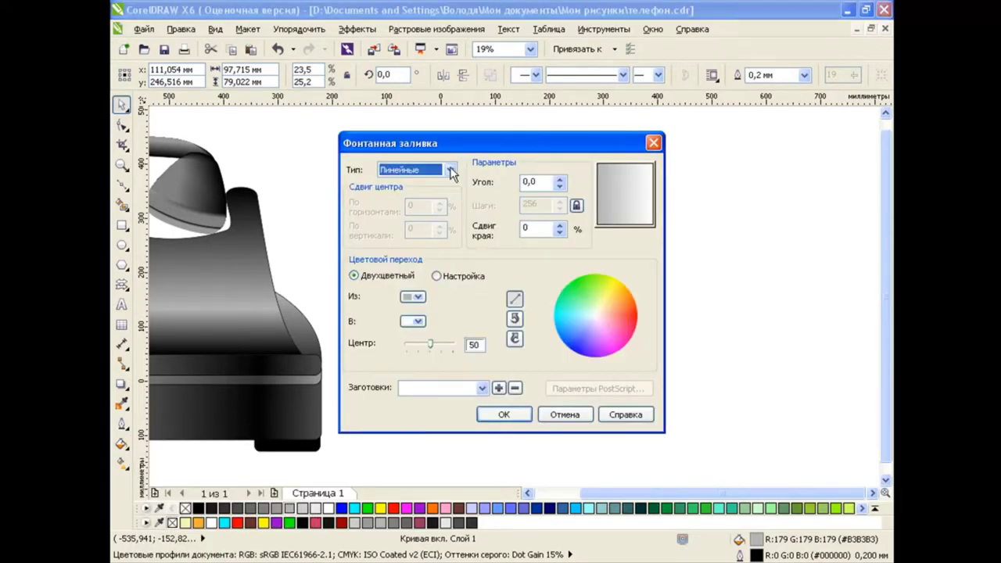
double_click(532, 181)
type("90")
left_click(413, 297)
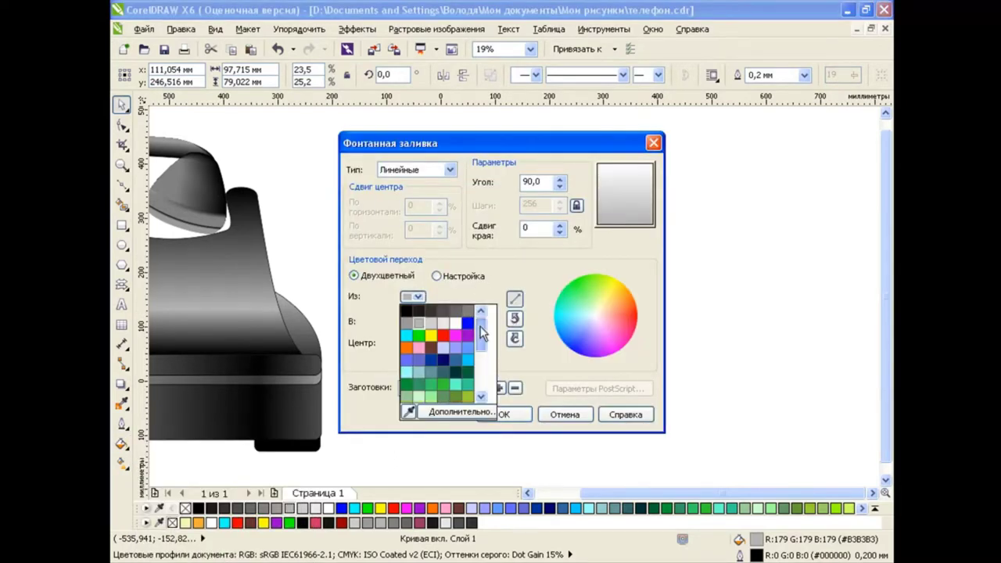
left_click(431, 322)
left_click(413, 321)
left_click(434, 346)
left_click(422, 298)
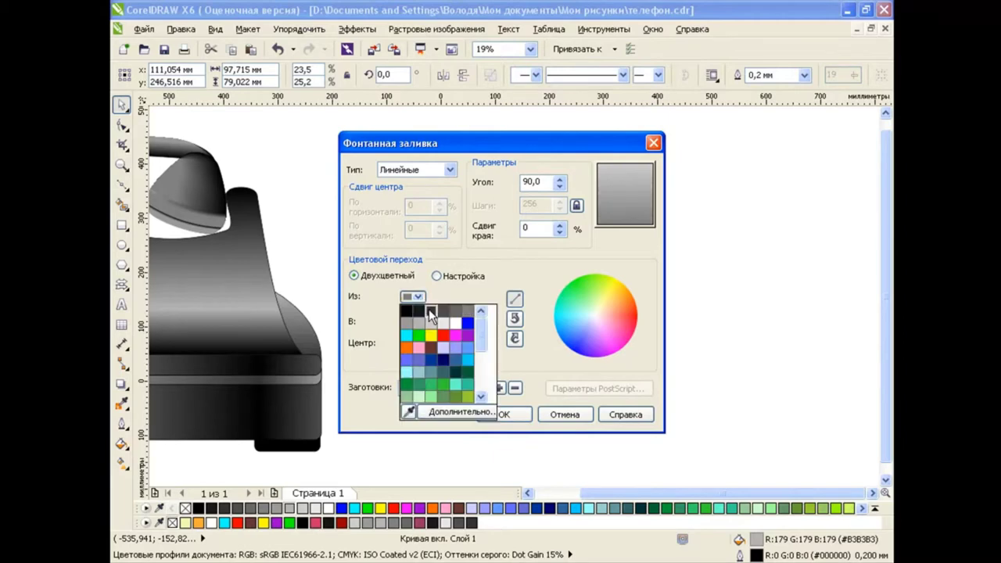
left_click(429, 309)
left_click(493, 413)
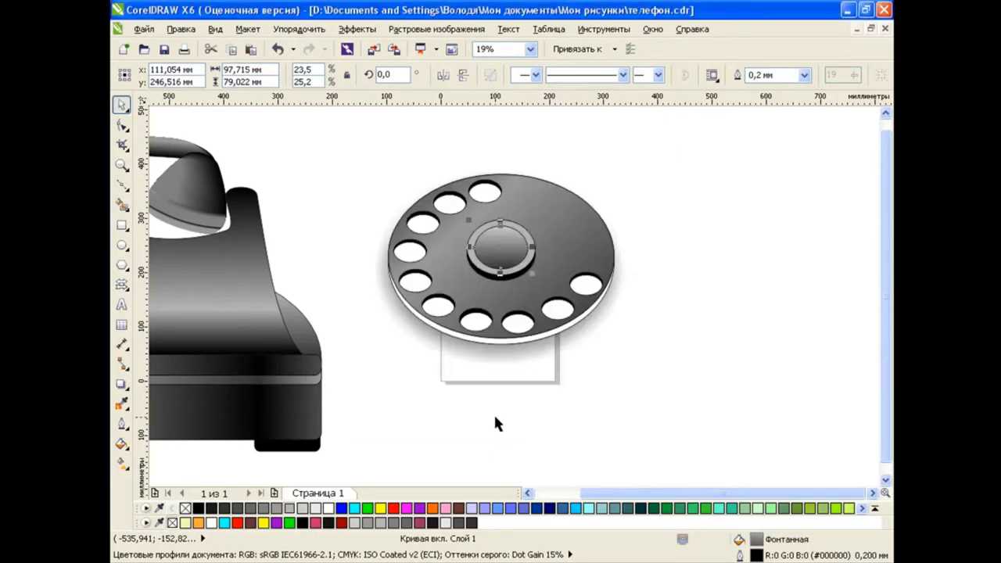
Step: Mirror the inner circle so its shading runs opposite and looks recessed
left_click(527, 268)
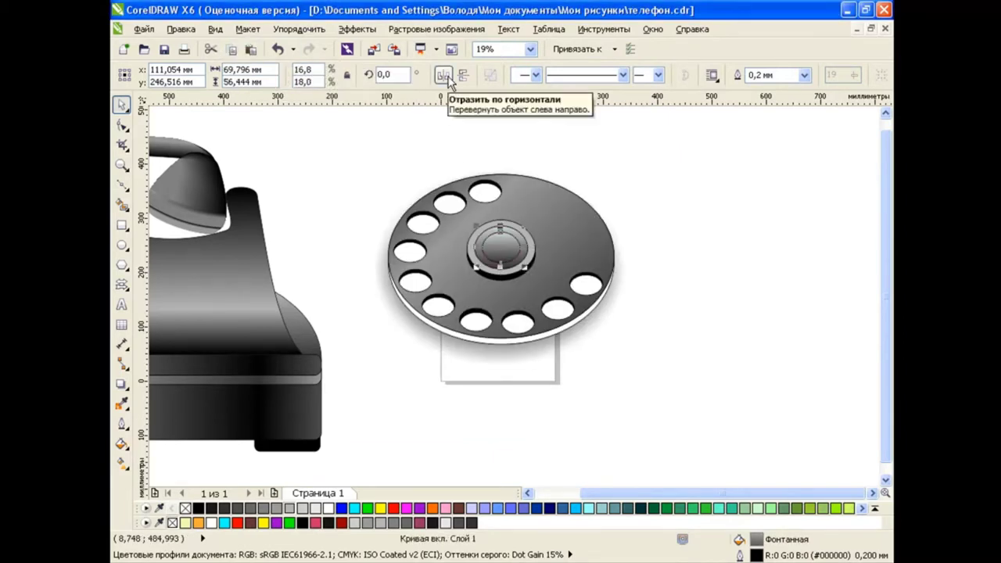
left_click(462, 74)
left_click(663, 272)
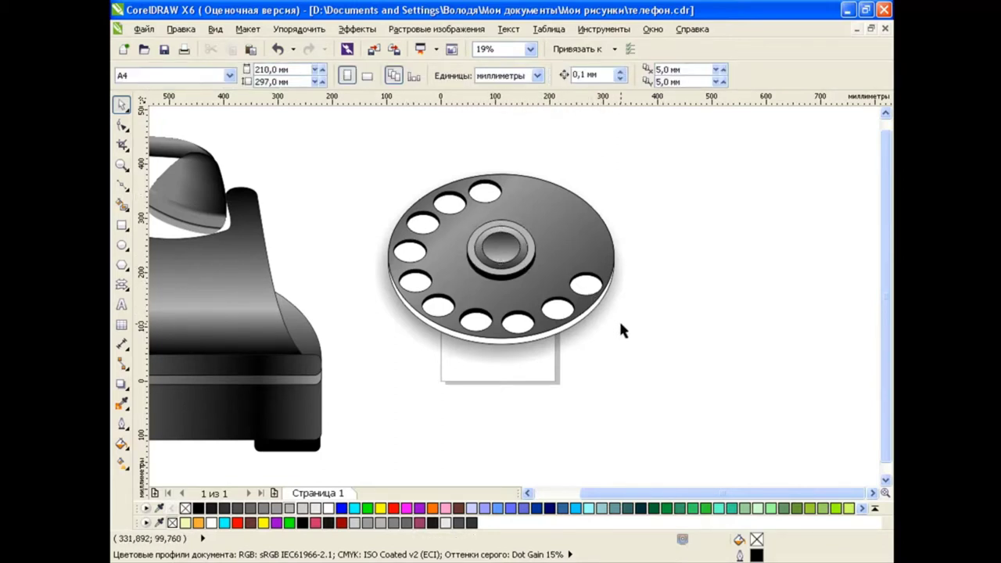
Step: Select the whole numbered dial group and remove its outline
mouse_move(710, 141)
left_mouse_down()
mouse_move(357, 314)
mouse_move(355, 398)
left_mouse_up()
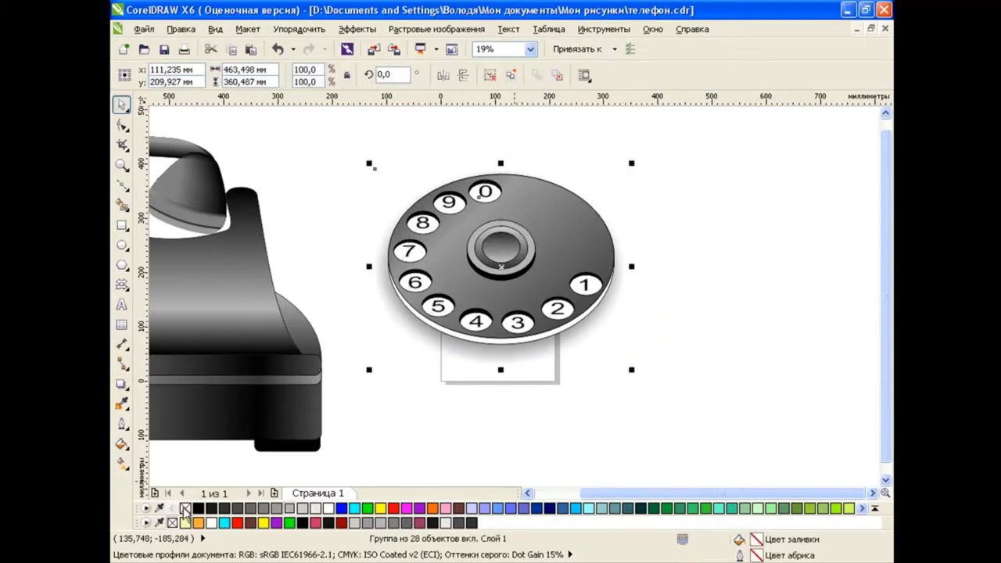
right_click(185, 508)
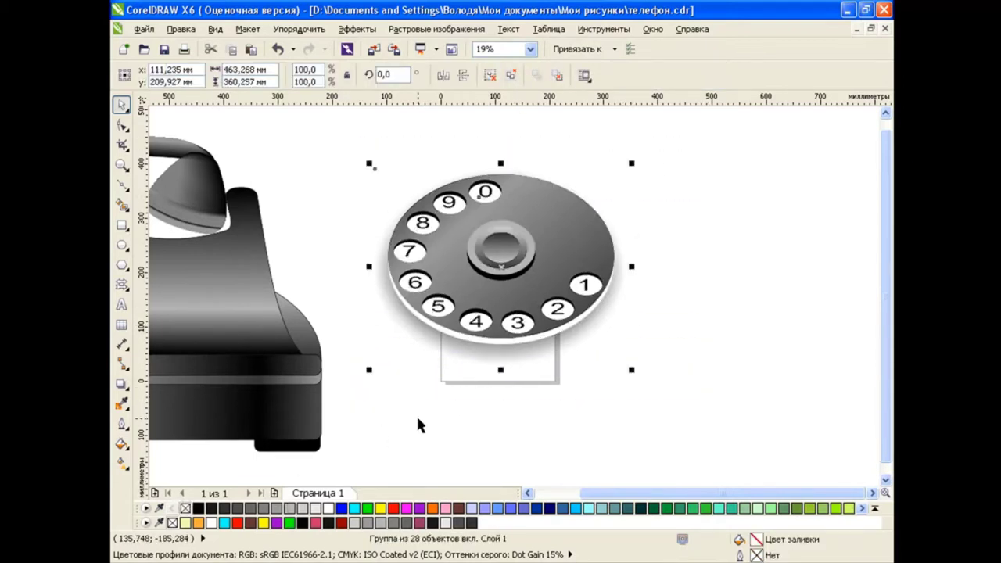
scroll(522, 476, "left", 3)
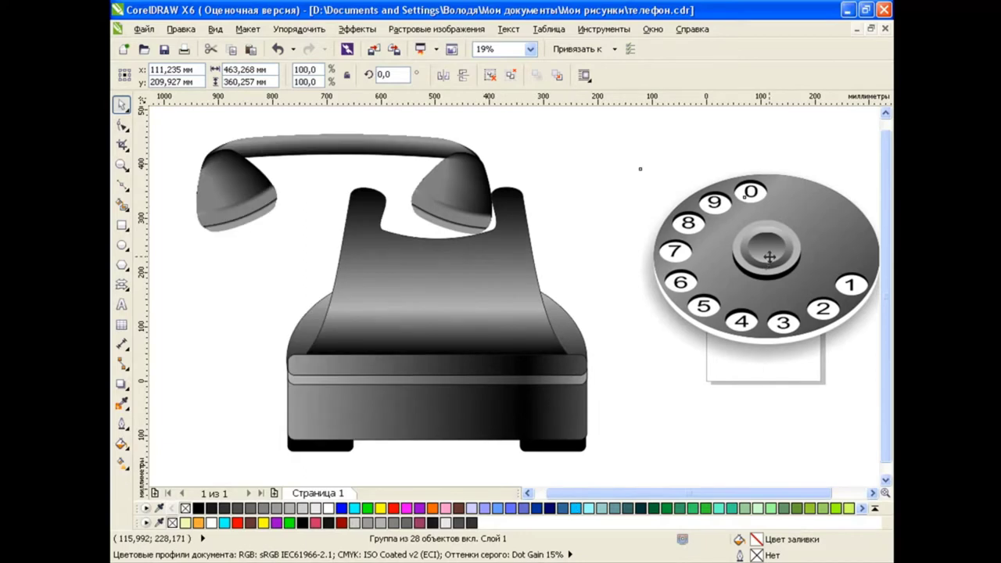
Step: Move the dial onto the phone body and shrink it to about two-thirds size
left_click_drag(770, 260, 437, 272)
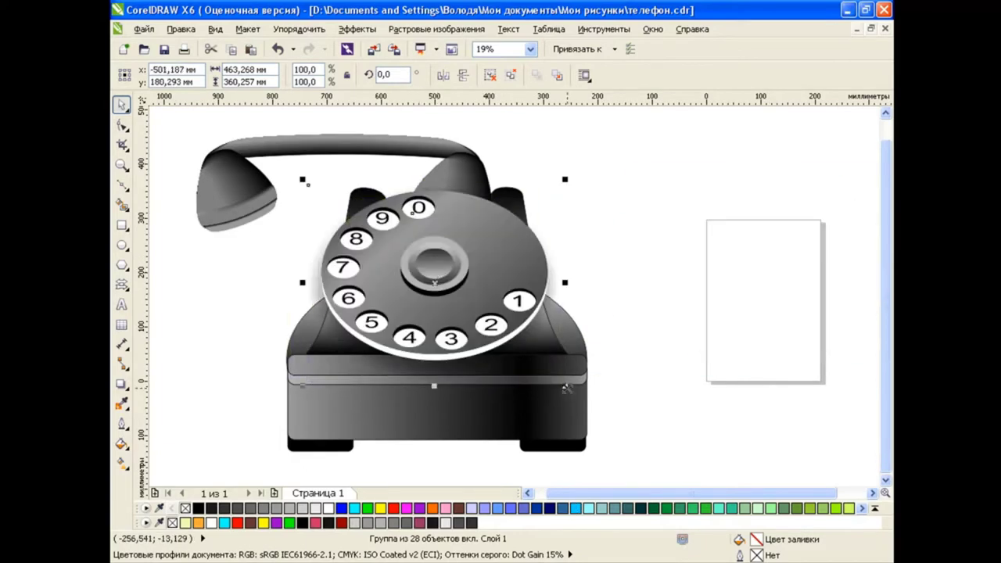
left_click_drag(566, 387, 523, 353)
left_click(583, 273)
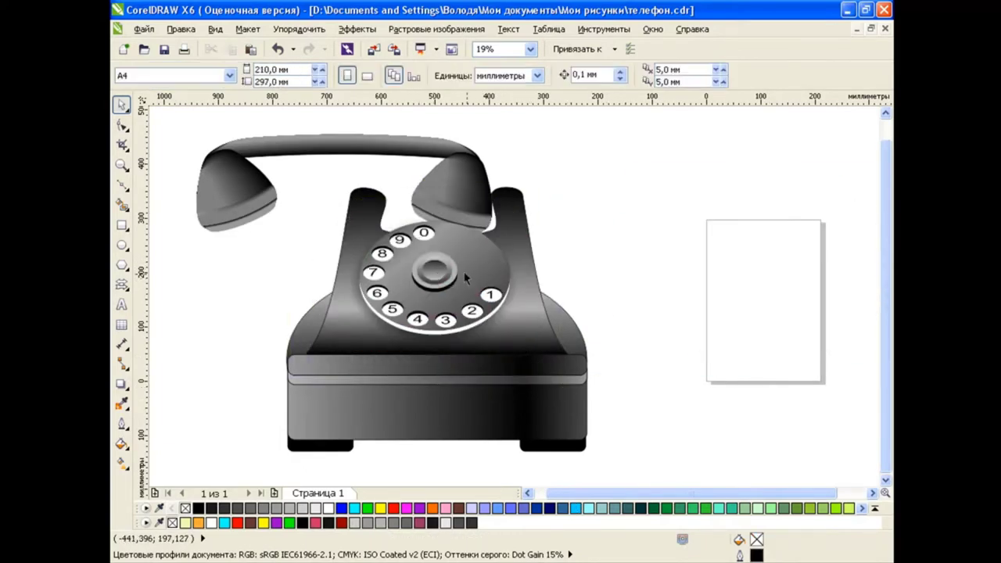
left_click_drag(432, 270, 433, 269)
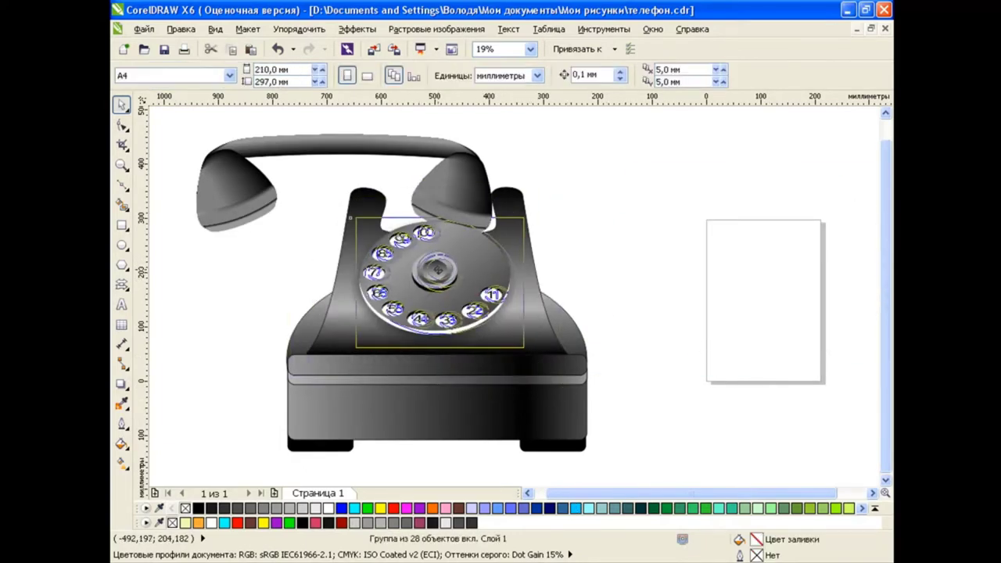
Step: Centre the dial horizontally on the telephone body
left_click(569, 377, "shift")
key("ctrl+shift+a")
left_click(550, 371)
left_click(615, 371)
left_click(629, 339)
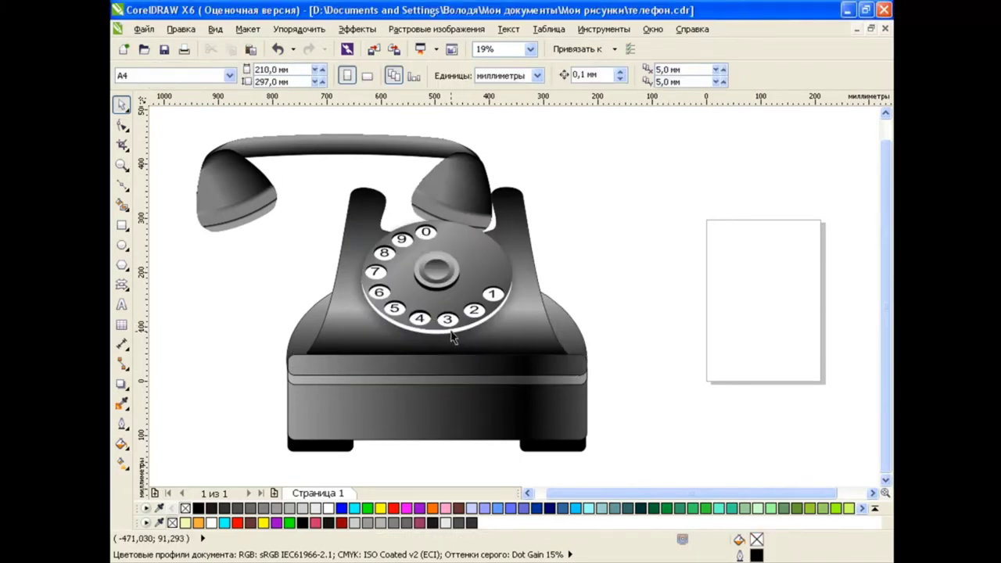
left_click(452, 336)
left_click(469, 329, "ctrl")
left_click(275, 508)
key("Escape")
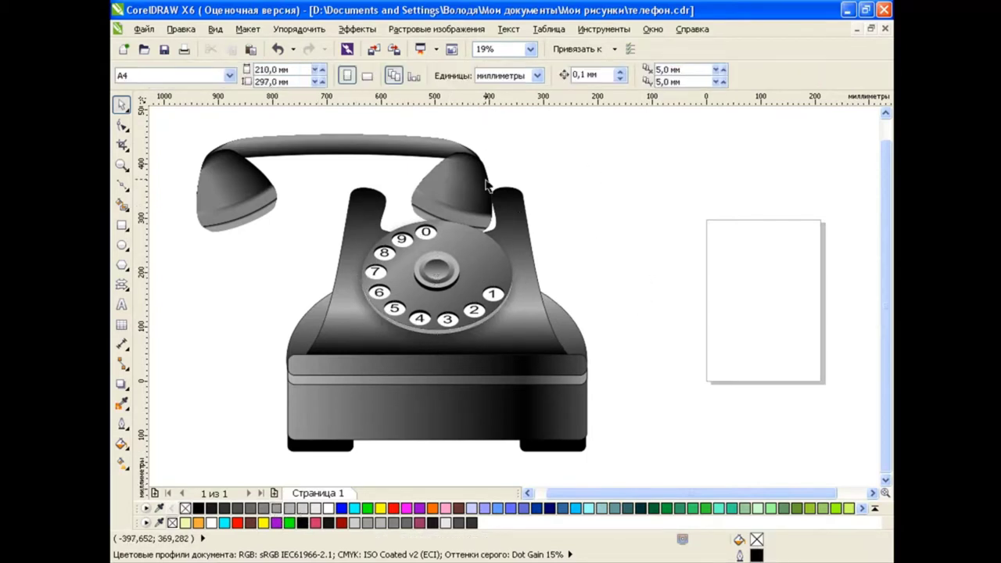
Step: Place the handset over the body and centre it horizontally
mouse_move(454, 155)
left_mouse_down()
mouse_move(554, 185)
mouse_move(548, 178)
left_mouse_up()
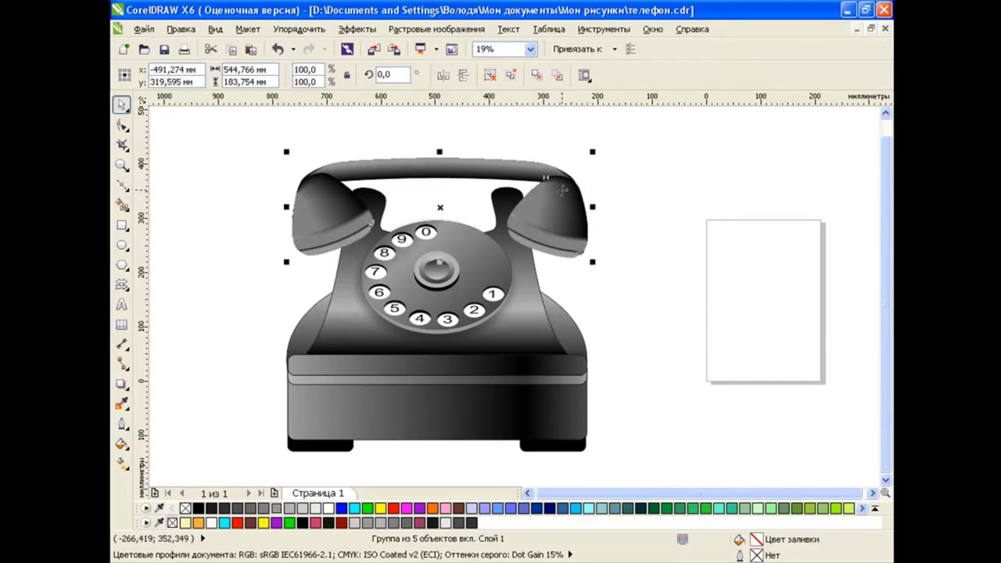
left_click_drag(452, 174, 448, 182)
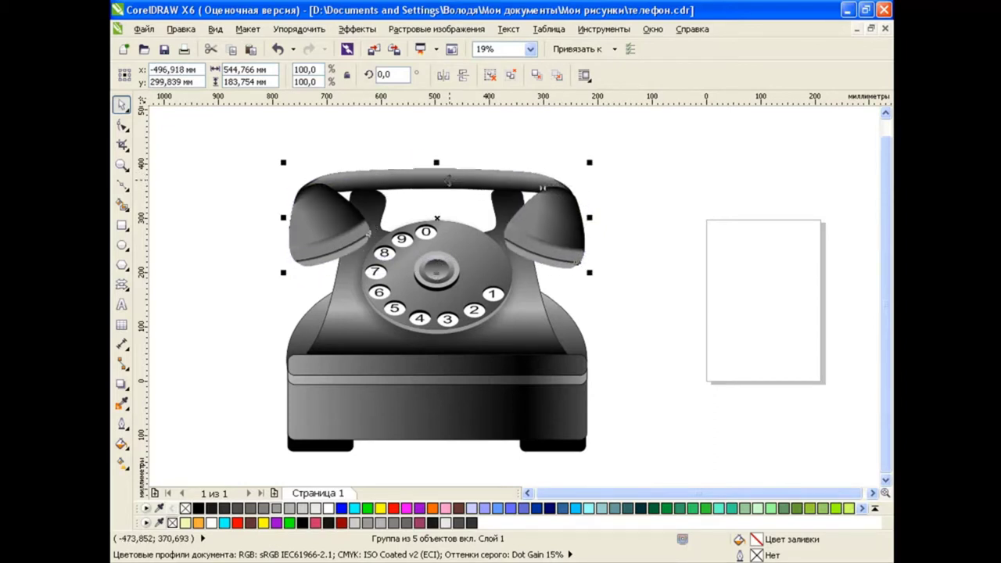
left_click(564, 375, "shift")
key("ctrl+shift+a")
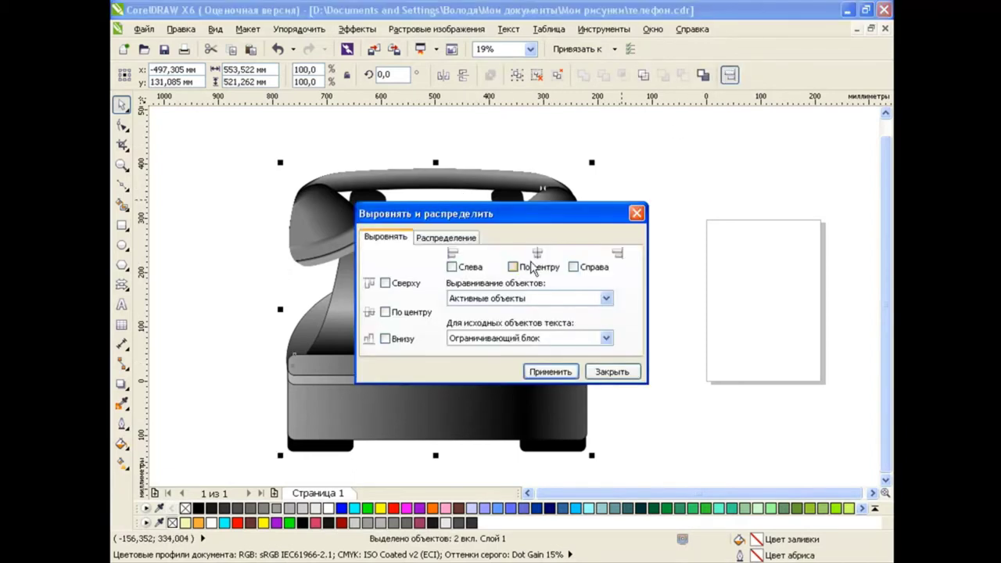
left_click(516, 262)
left_click(549, 371)
left_click(612, 371)
left_click(686, 329)
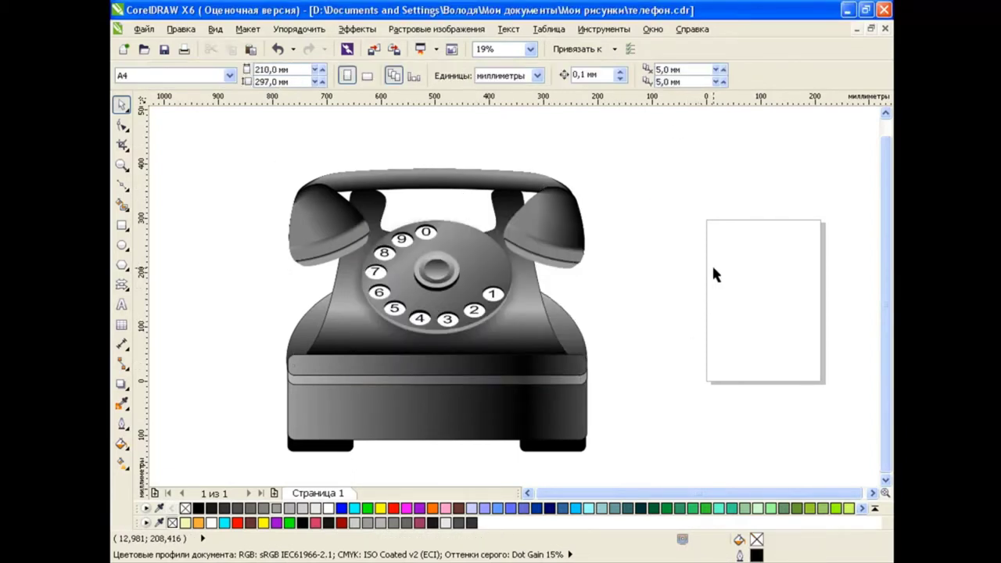
Step: Enlarge the handset to about 128.8% and ungroup it
left_click(442, 182)
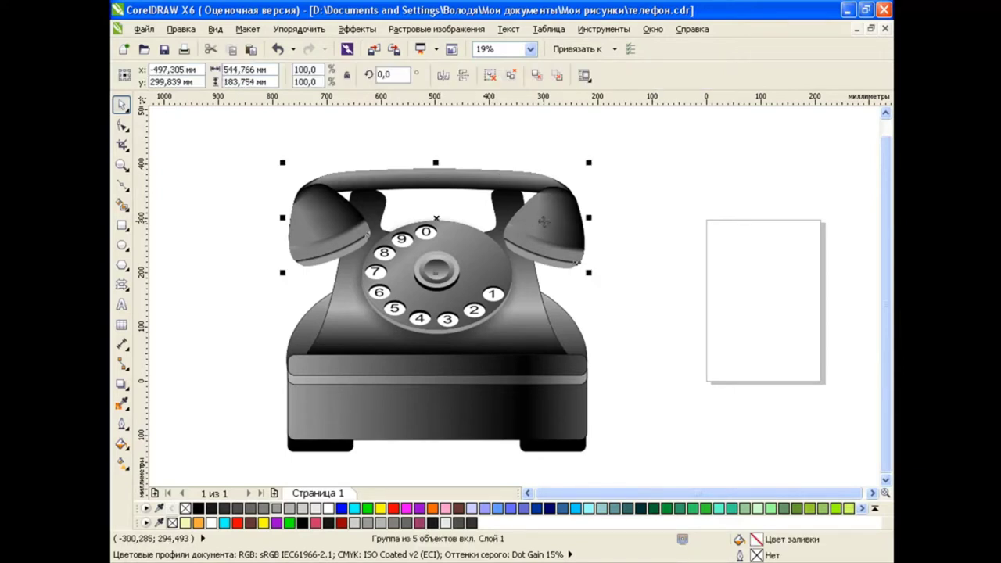
left_click_drag(591, 162, 630, 147)
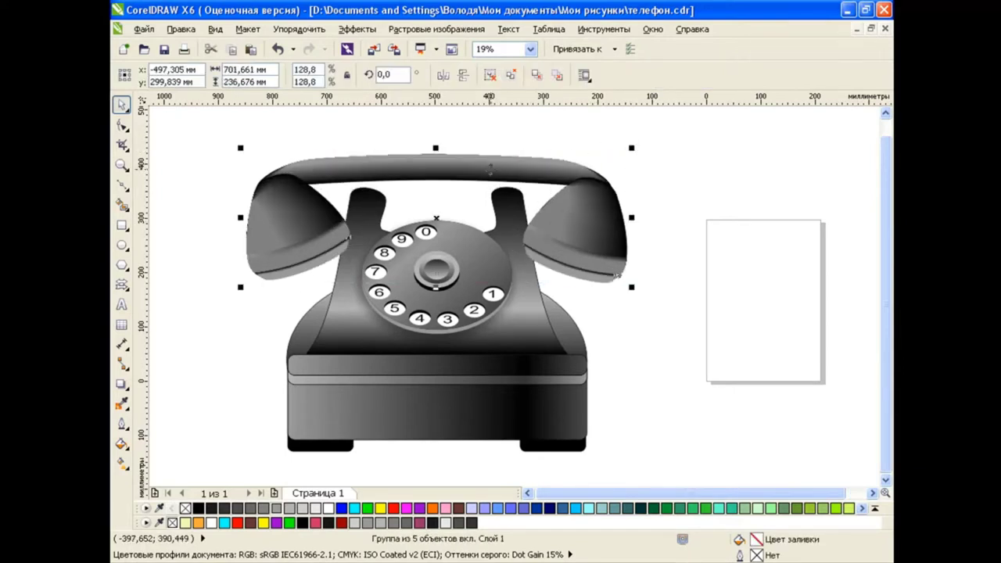
left_click(510, 75)
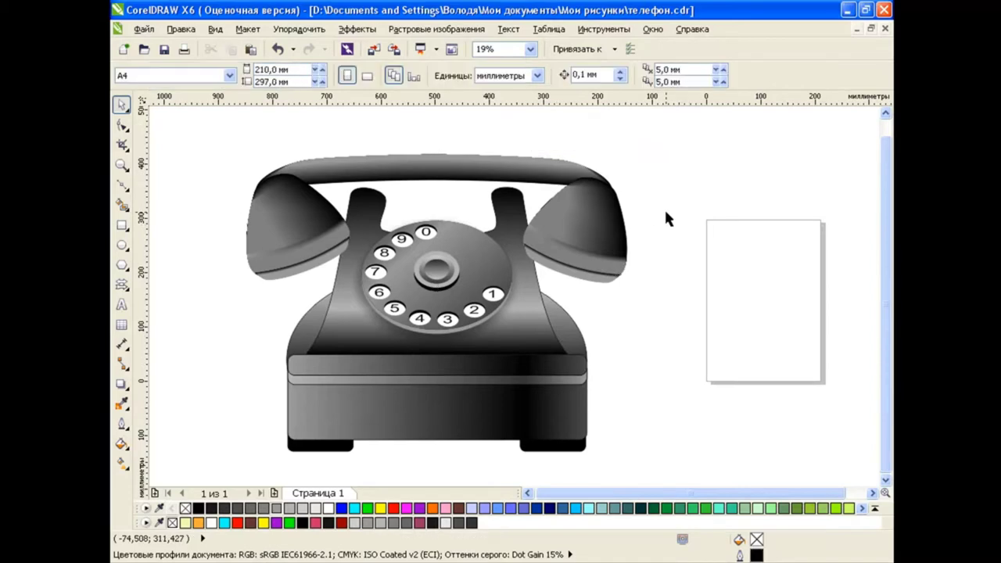
left_click(547, 138)
Step: Darken the handset's top bar and pull its lower edge down to thicken it
left_click(479, 174)
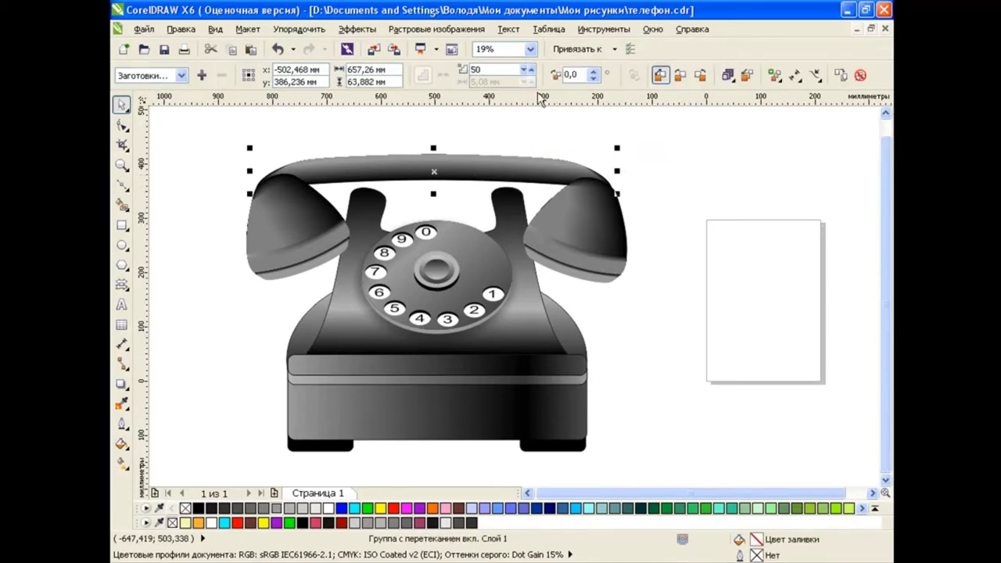
left_click(841, 74)
left_click(174, 169)
left_click(440, 171)
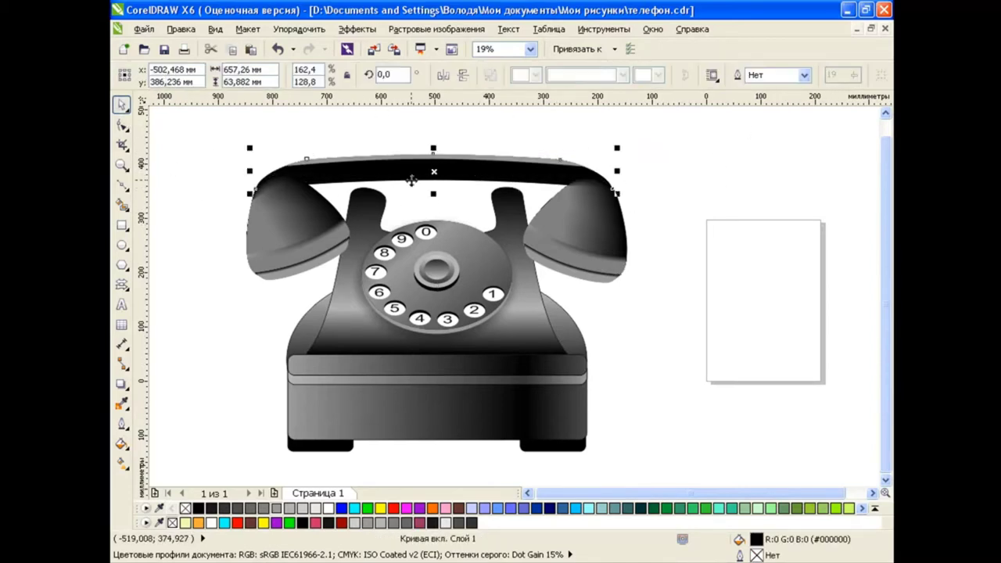
key("F10")
left_click_drag(438, 186, 437, 205)
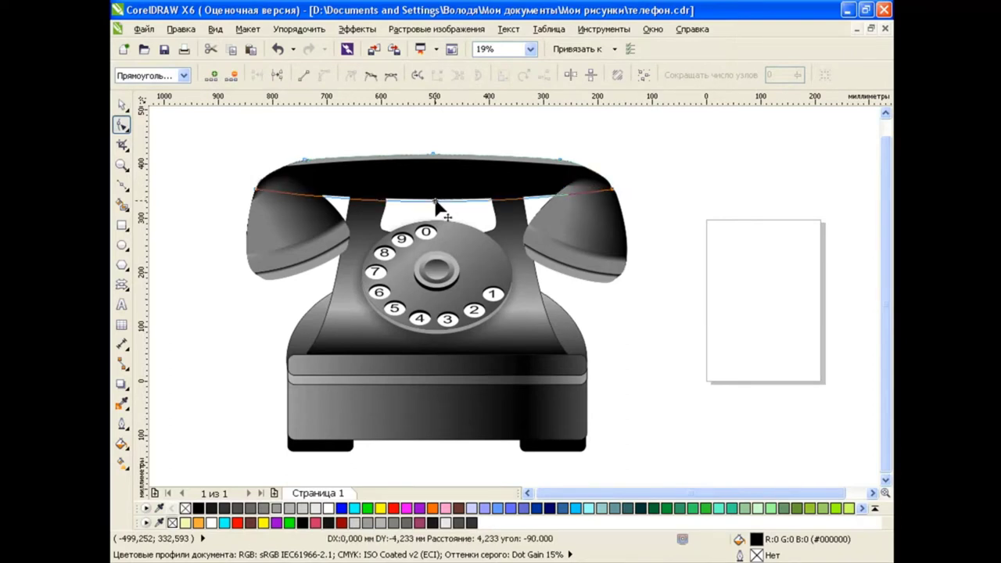
Step: Blend smooth shading across the handset's top bar
left_click(122, 402)
left_click(188, 380)
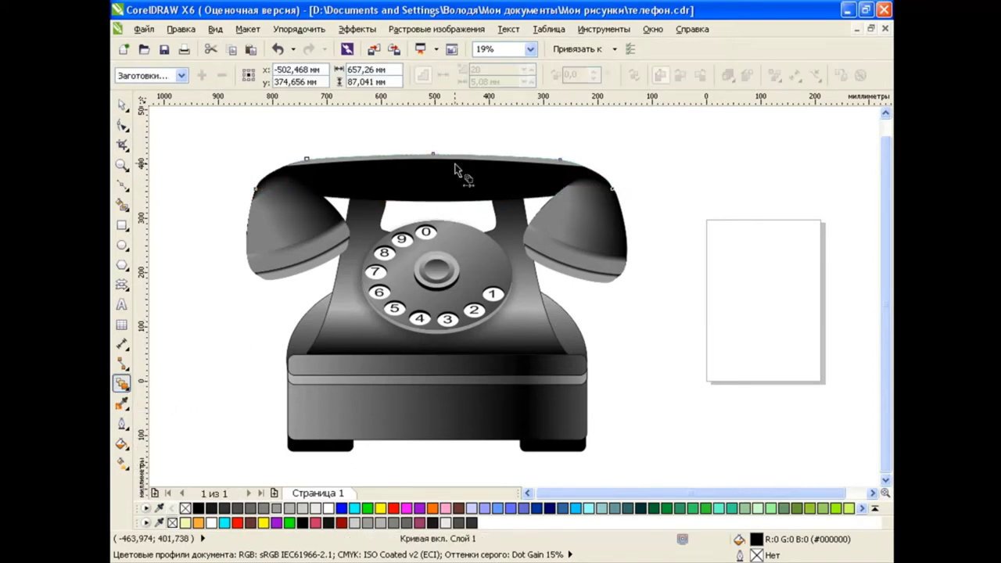
left_click_drag(459, 162, 456, 174)
key("space")
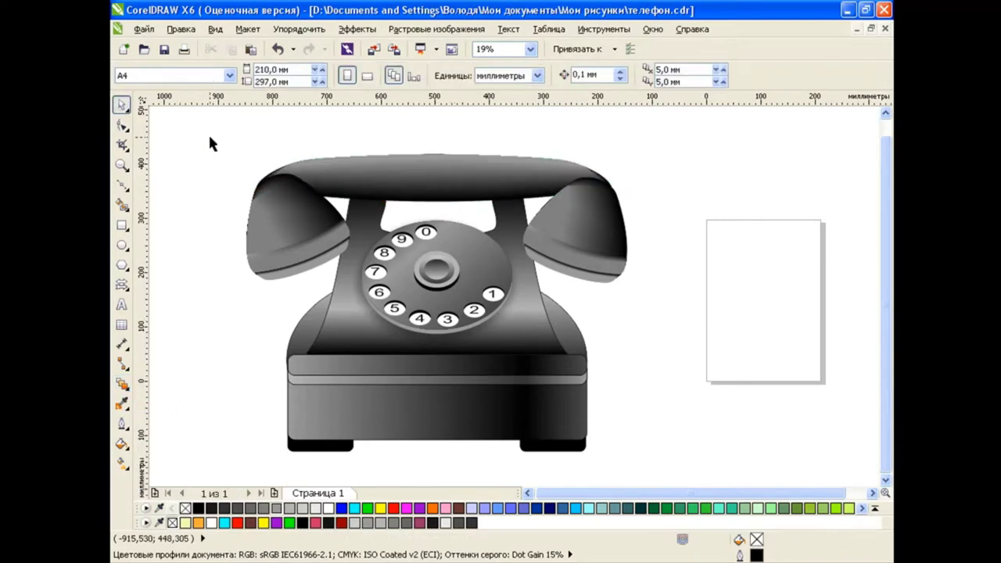
left_click_drag(207, 129, 733, 317)
left_click(734, 318)
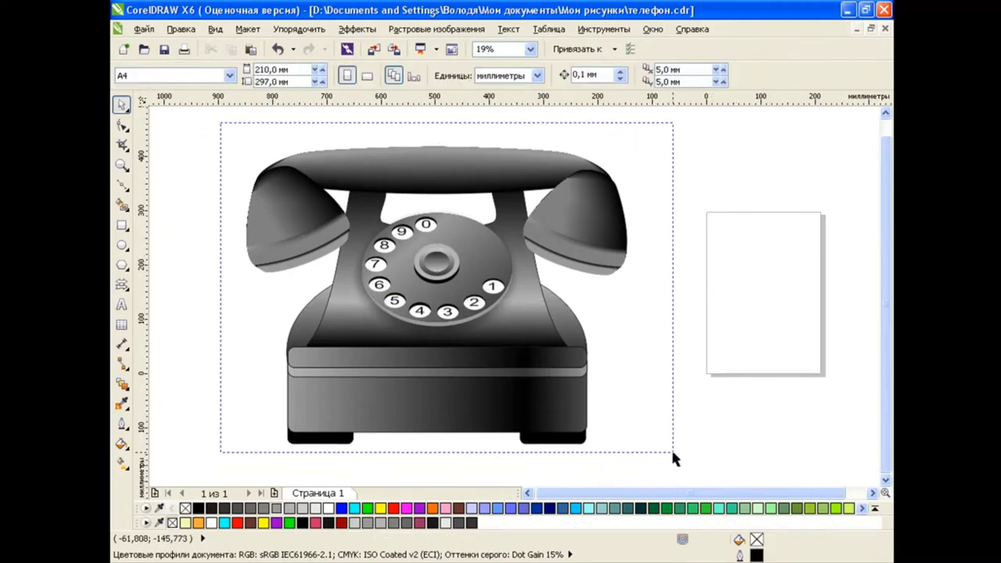
Step: Group all telephone parts and scale the group down onto the A4 page
mouse_move(223, 141)
left_mouse_down()
mouse_move(671, 448)
mouse_move(394, 262)
left_mouse_up()
left_click(516, 75)
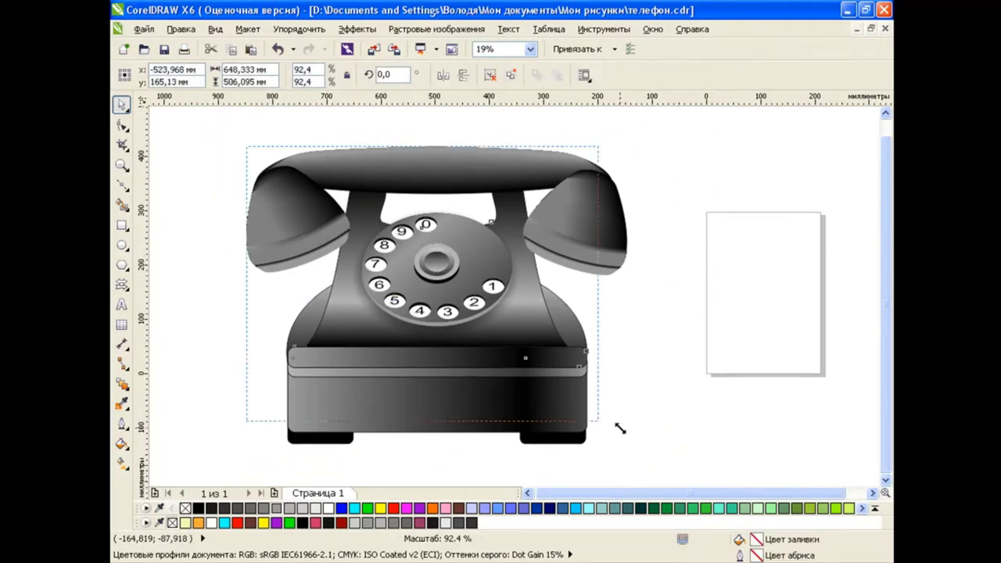
left_click_drag(321, 199, 758, 301)
scroll(758, 301, "up", 1)
scroll(758, 301, "up", 1)
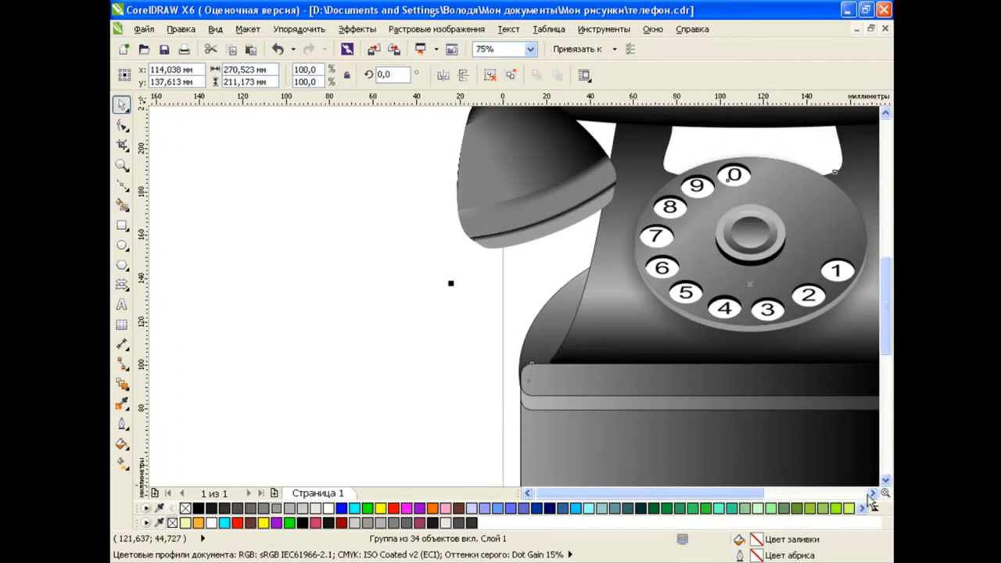
scroll(570, 262, "down", 1)
scroll(832, 395, "right", 2)
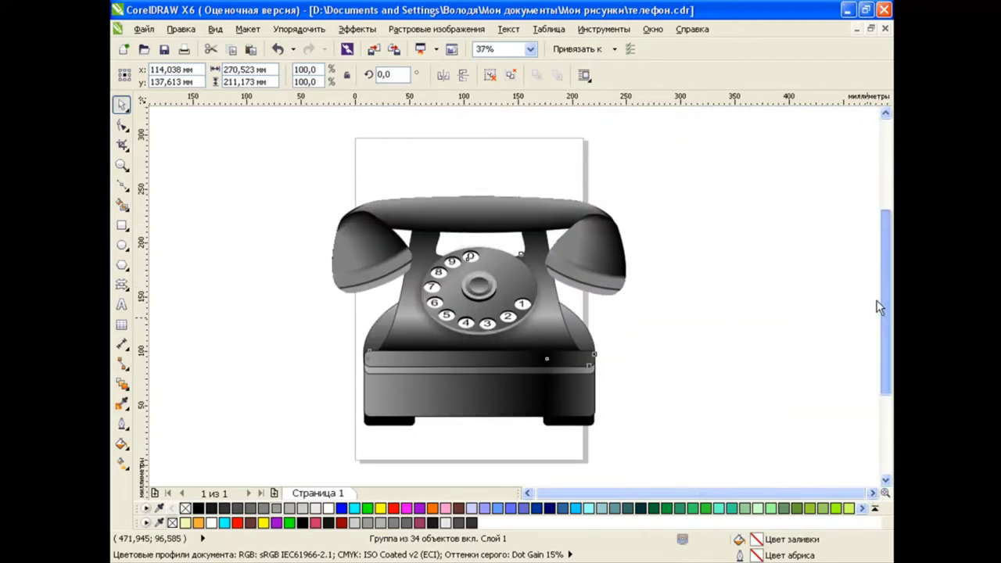
scroll(832, 395, "up", 1)
key("Escape")
Step: Try lifting the handset top inside the group, then undo the move
left_click(555, 326)
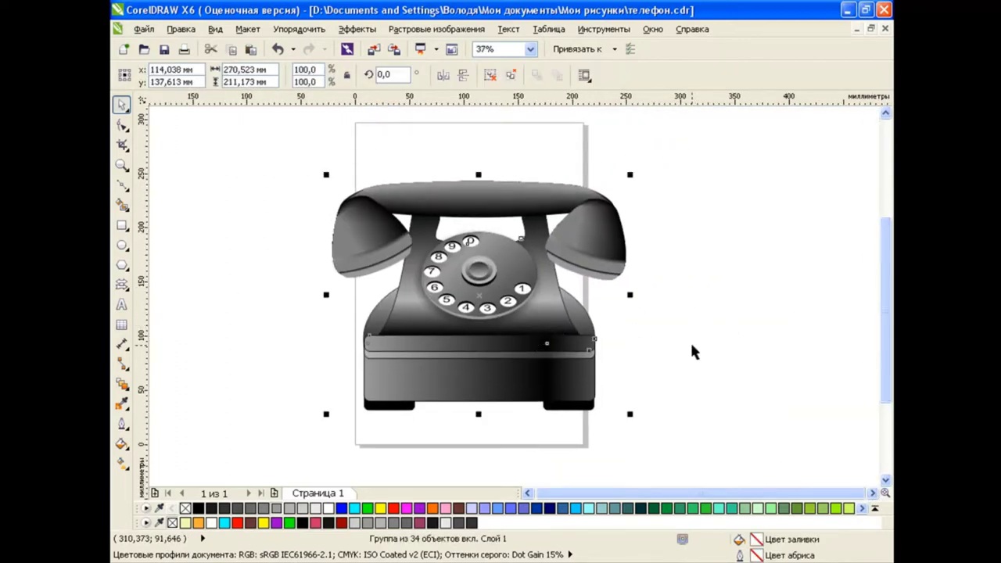
left_click(514, 191, "ctrl")
left_click_drag(514, 191, 520, 150)
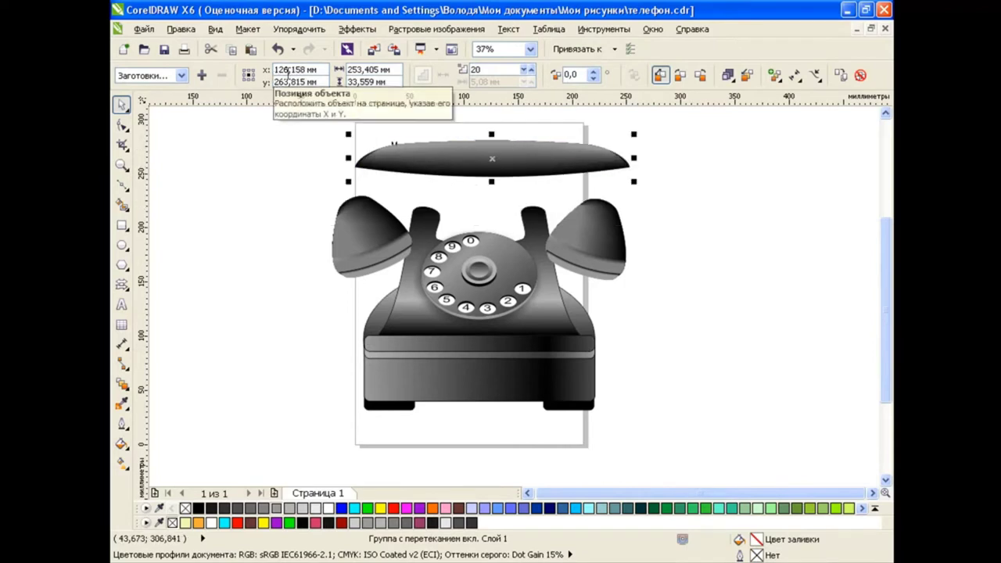
key("ctrl+z")
left_click(543, 226)
key("Escape")
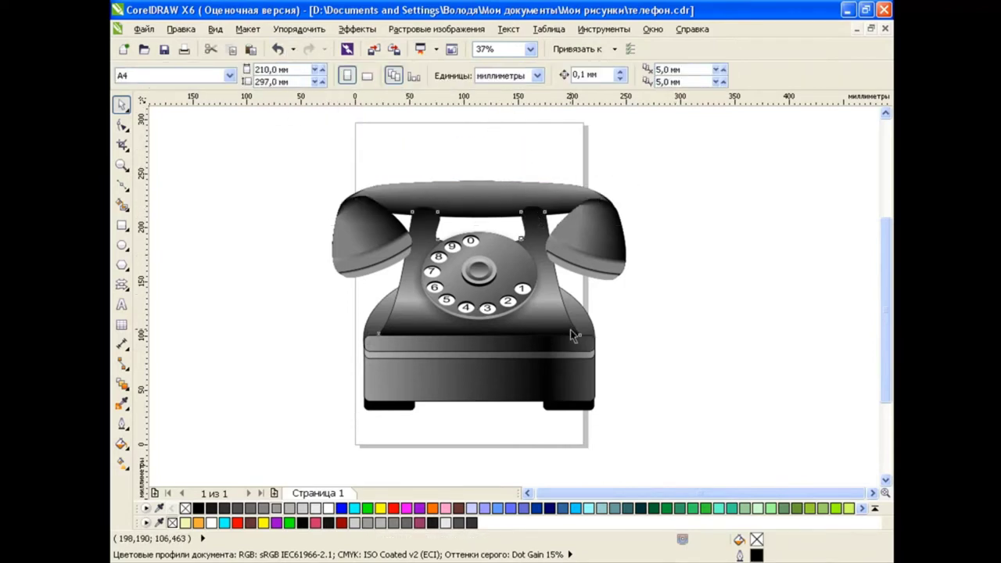
Step: Move the body's fountain-fill colour node to deepen its gradient shading
left_click(571, 335)
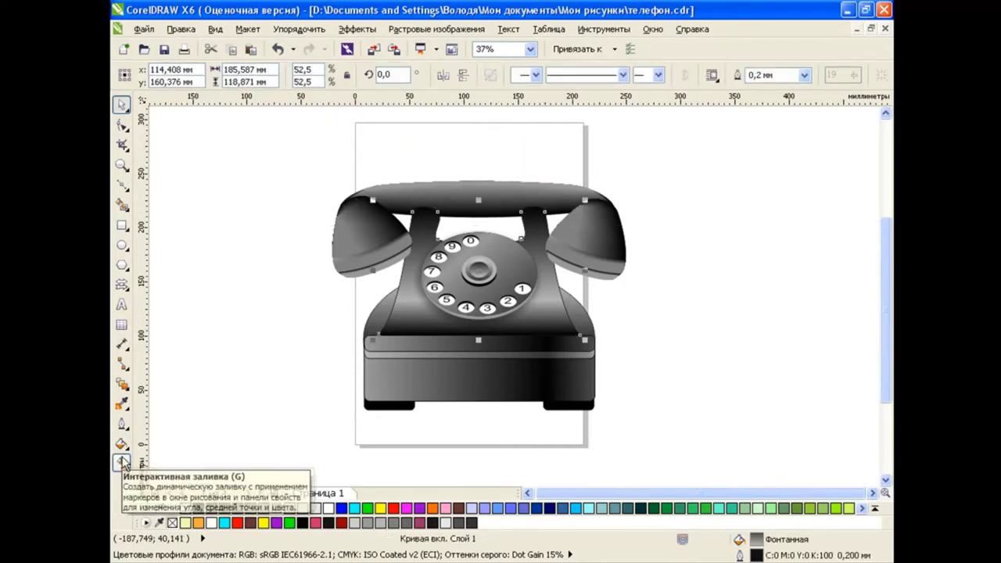
left_click(121, 462)
left_click_drag(479, 293, 479, 273)
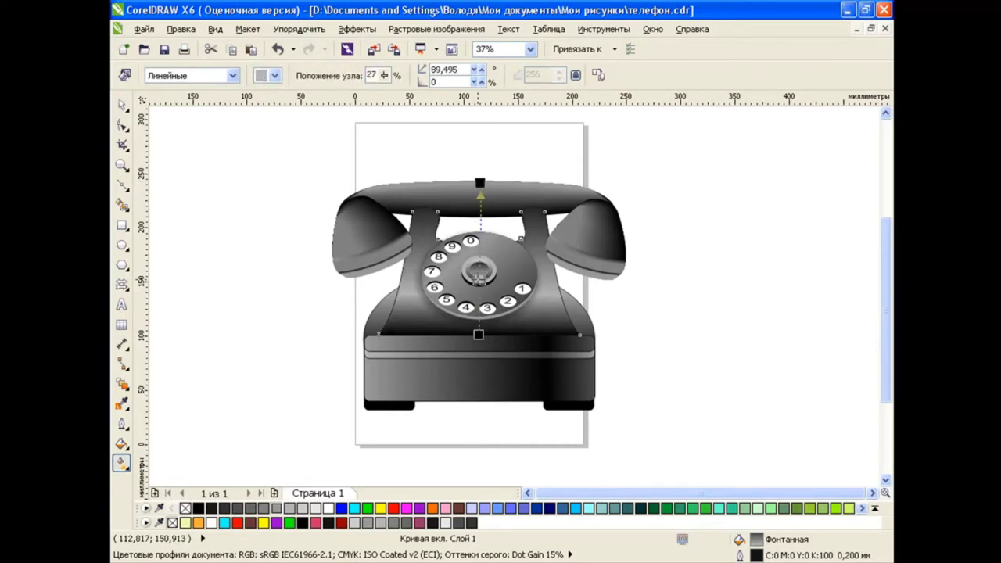
left_click(121, 104)
left_click_drag(304, 149, 665, 465)
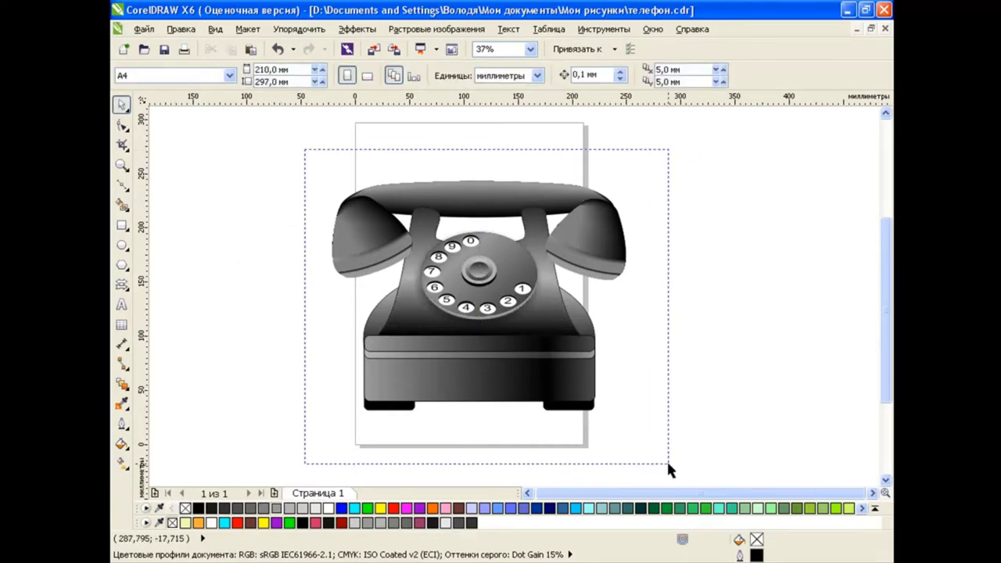
left_click(688, 300)
scroll(446, 344, "left", 2)
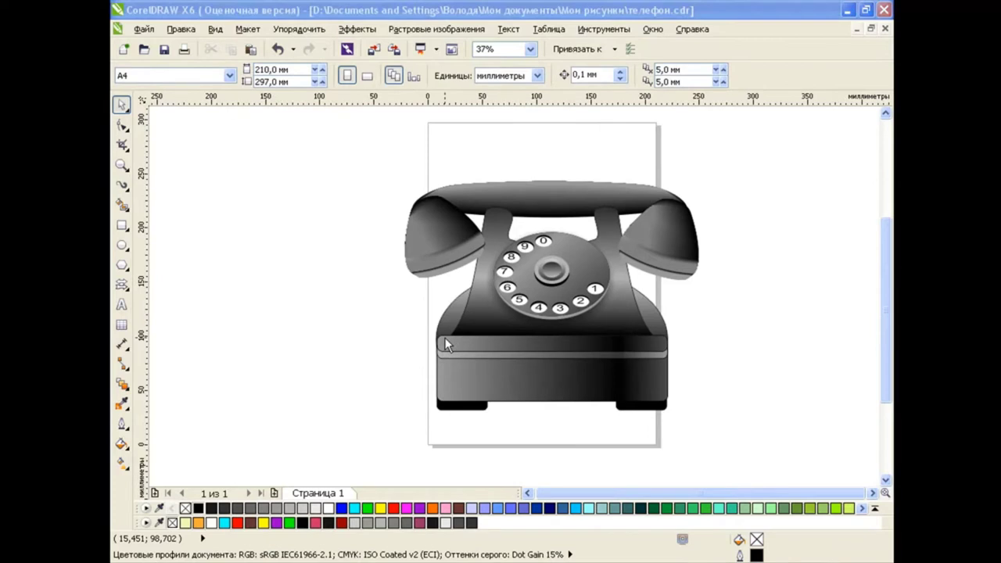
left_click(125, 188)
Step: Draw a looping freehand cord from handset toward the base with smoothing 90
left_click(196, 183)
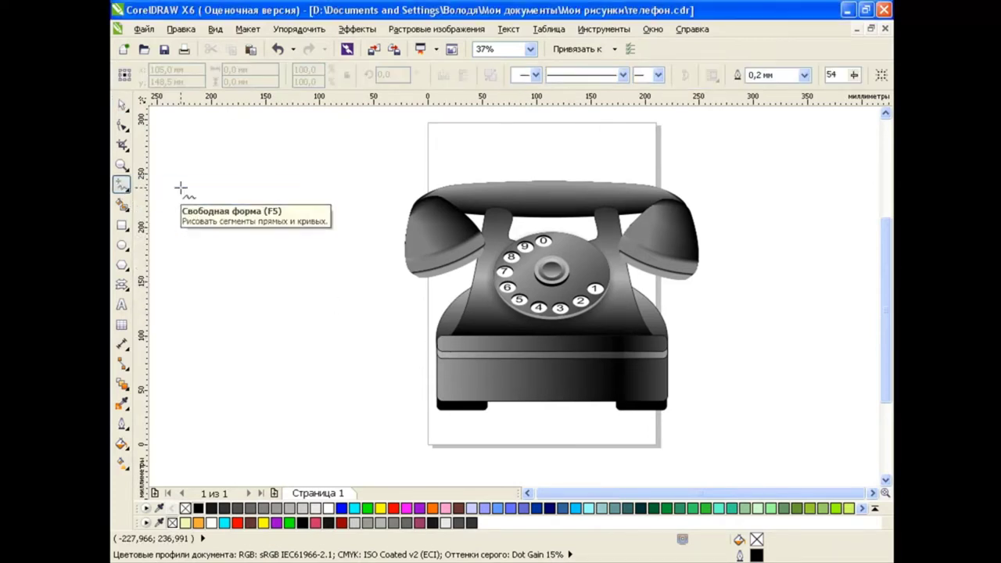
left_click_drag(854, 75, 889, 77)
mouse_move(421, 275)
left_mouse_down()
mouse_move(406, 351)
mouse_move(439, 367)
left_mouse_up()
Step: Give the cord an Artistic Media brush stroke 11,5 mm wide and move it up-left
left_click(123, 187)
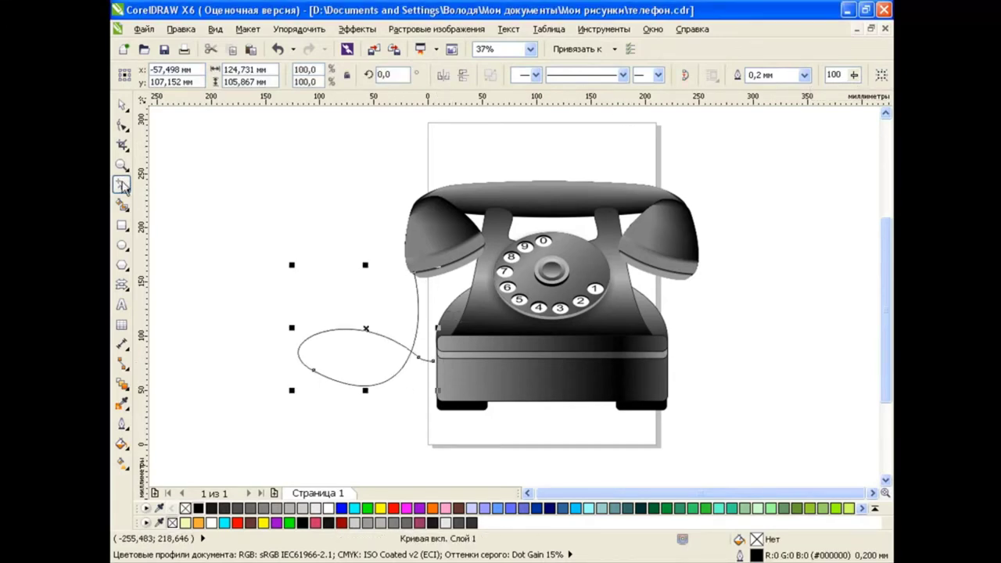
left_click(223, 235)
left_click(533, 75)
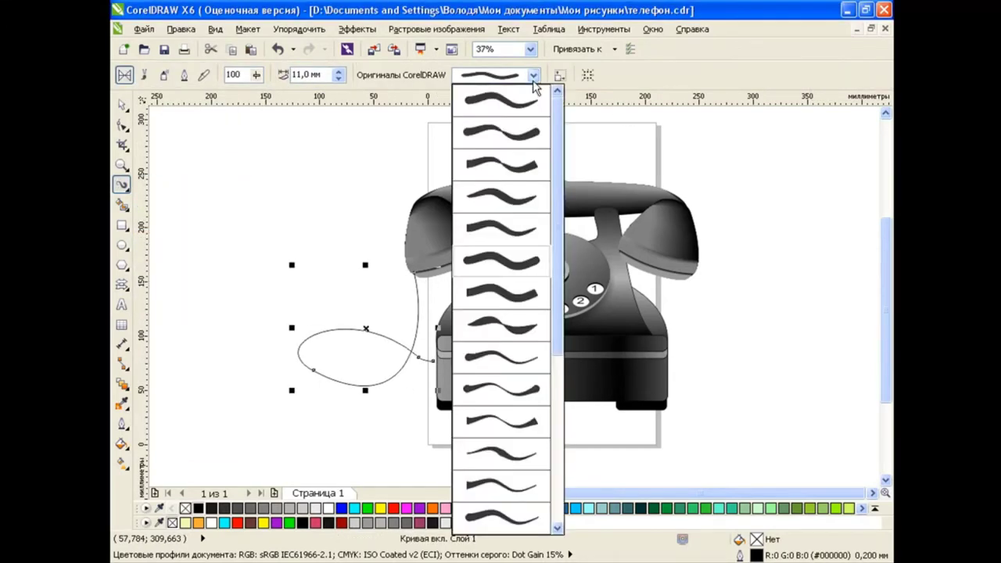
left_click(522, 272)
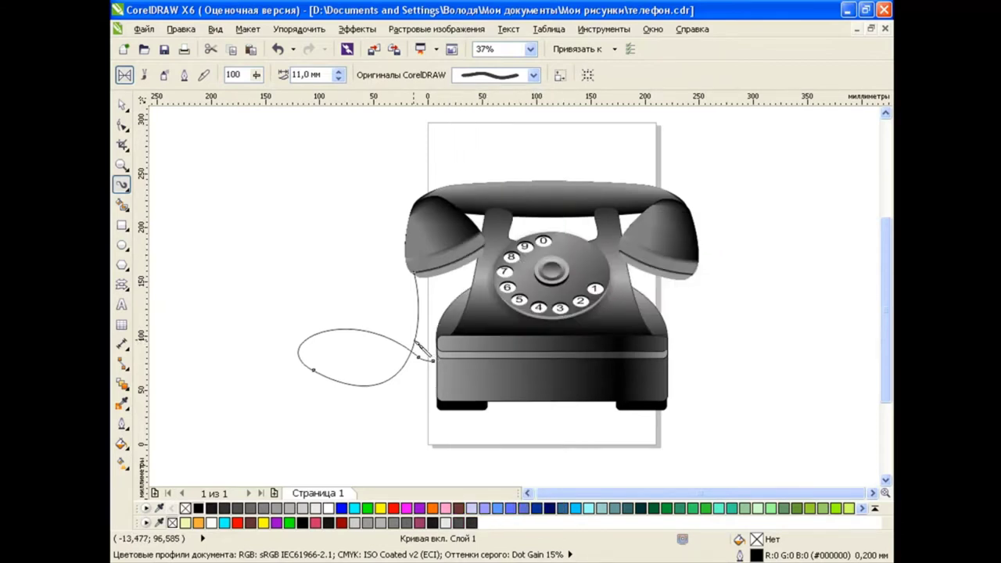
left_click(339, 71)
key("space")
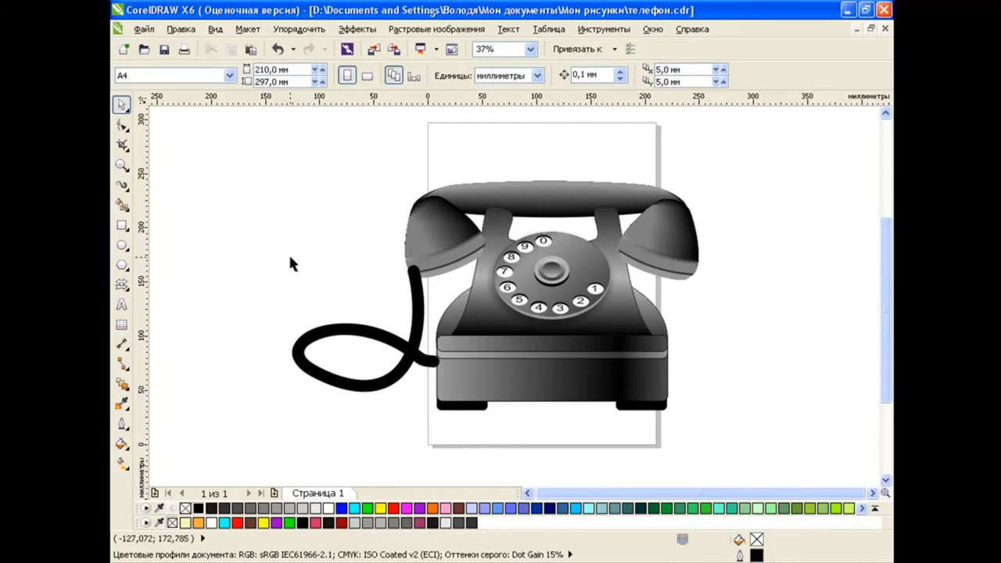
mouse_move(408, 331)
left_mouse_down()
mouse_move(348, 309)
mouse_move(341, 224)
left_mouse_up()
Step: Break the brush stroke apart and line the thick cord up with its path
left_click(299, 29)
left_click(313, 199)
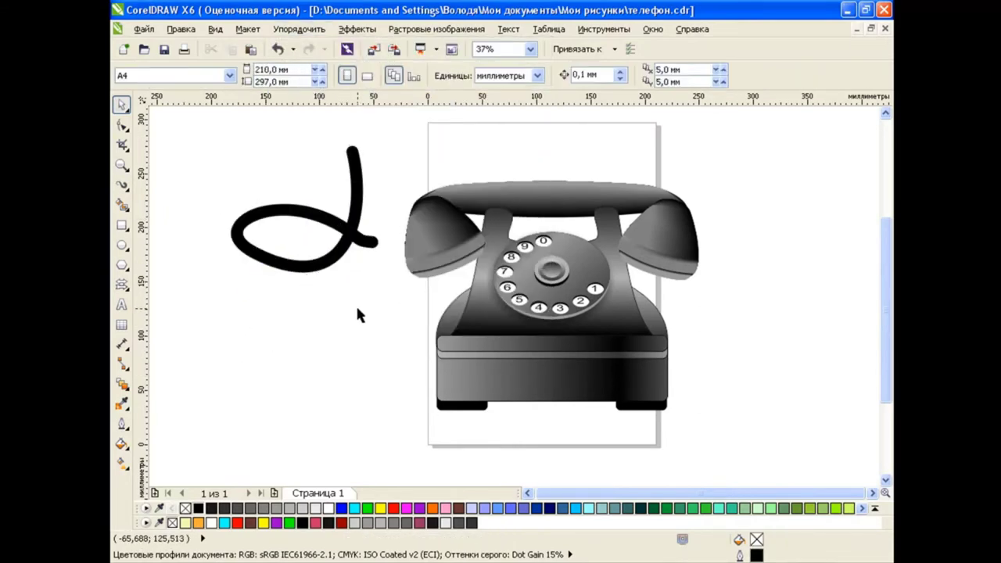
left_click(357, 306)
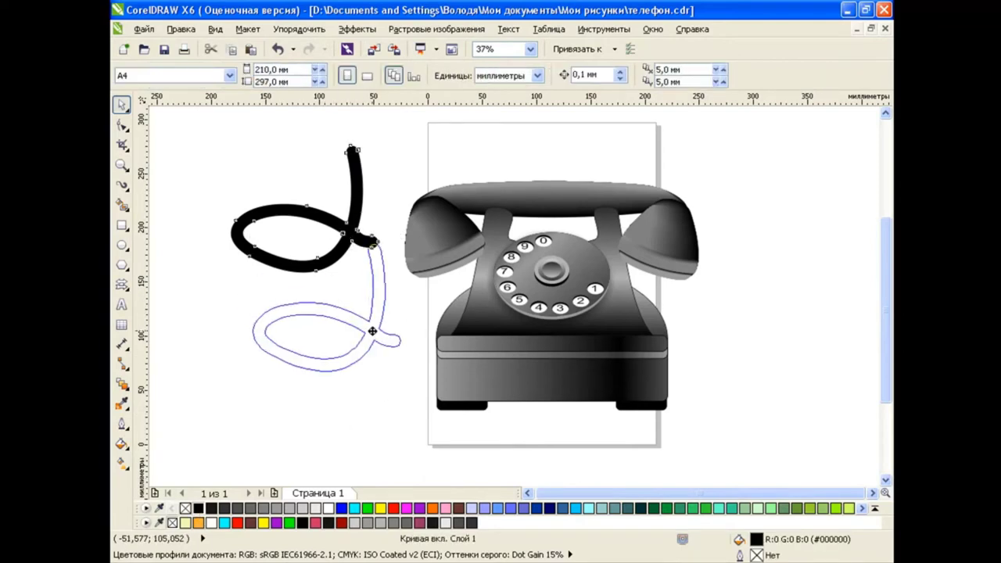
left_click_drag(295, 228, 317, 327)
scroll(316, 327, "up", 2)
key("Escape")
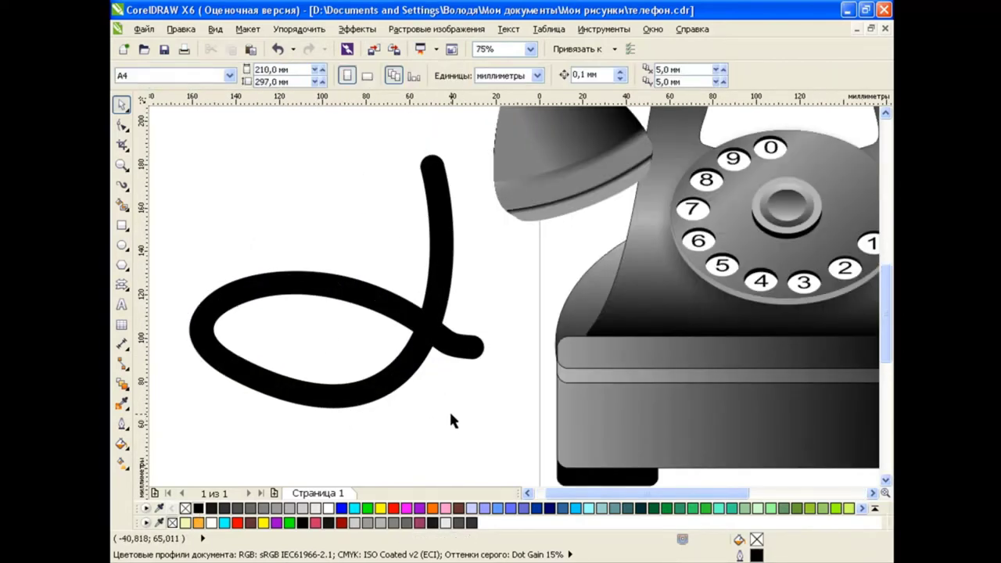
Step: Set the cord's fill to none and its outline to thin black
left_click(432, 327)
left_click(123, 126)
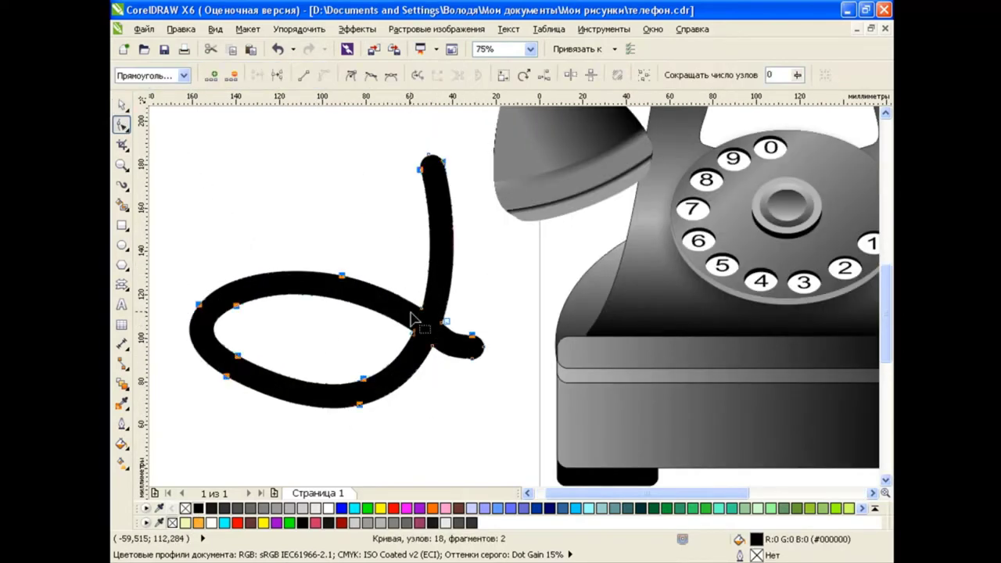
left_click_drag(412, 317, 442, 346)
key("ctrl+z")
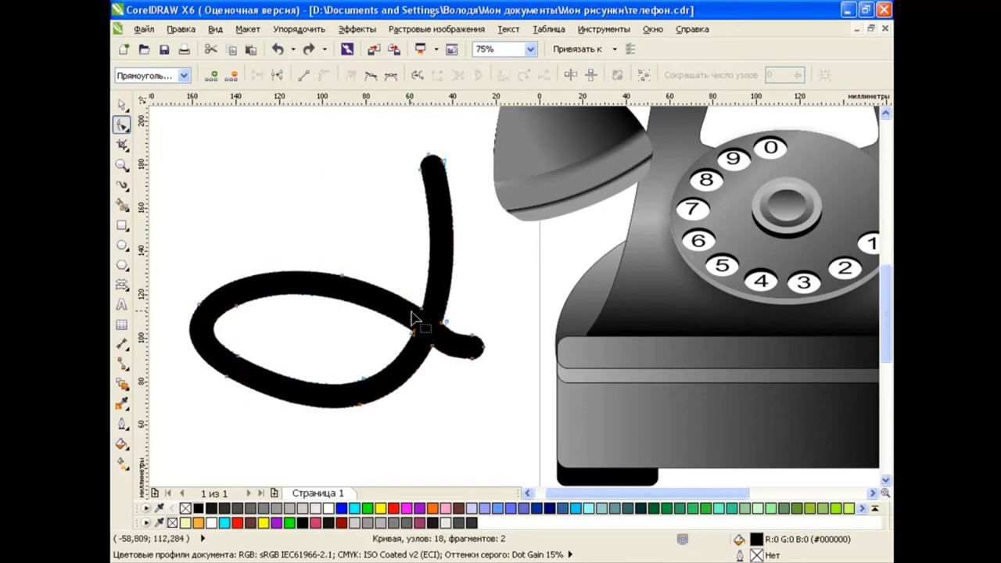
key("space")
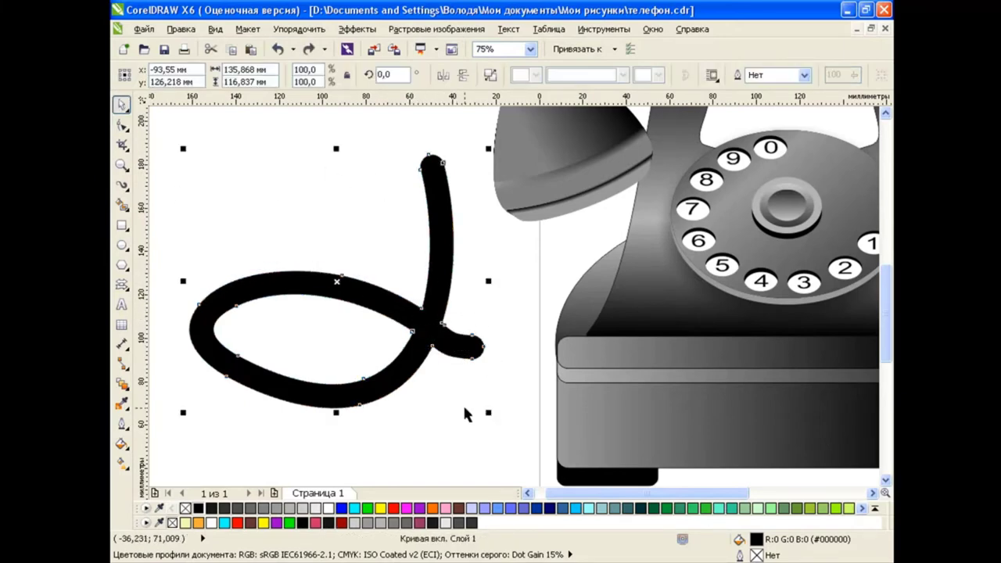
left_click(509, 429)
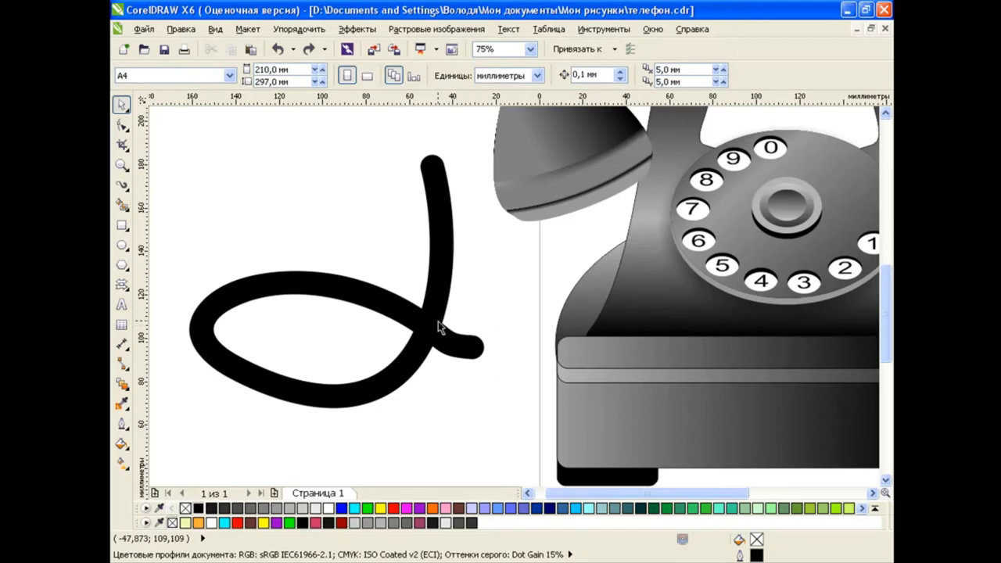
left_click(443, 297)
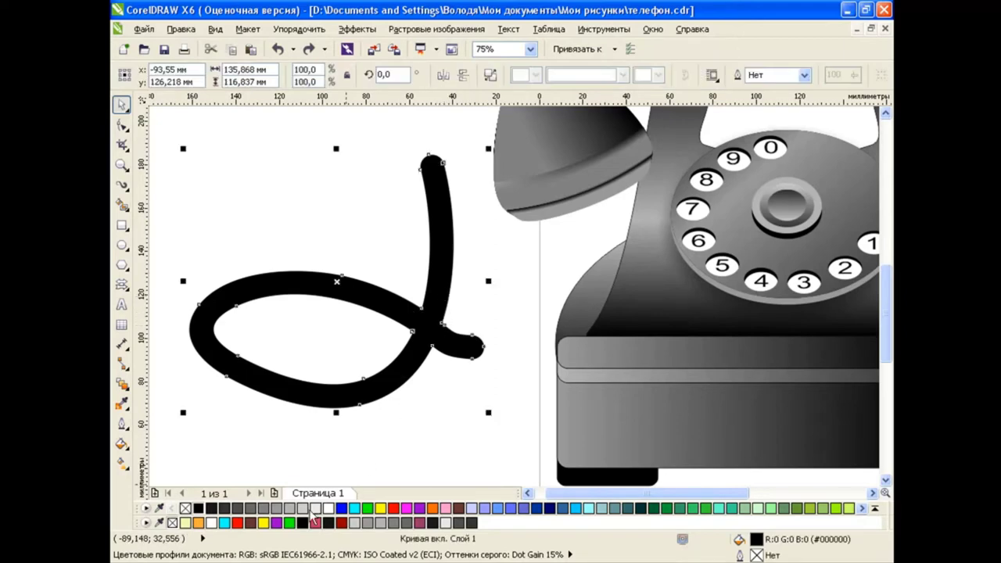
left_click(185, 508)
right_click(198, 508)
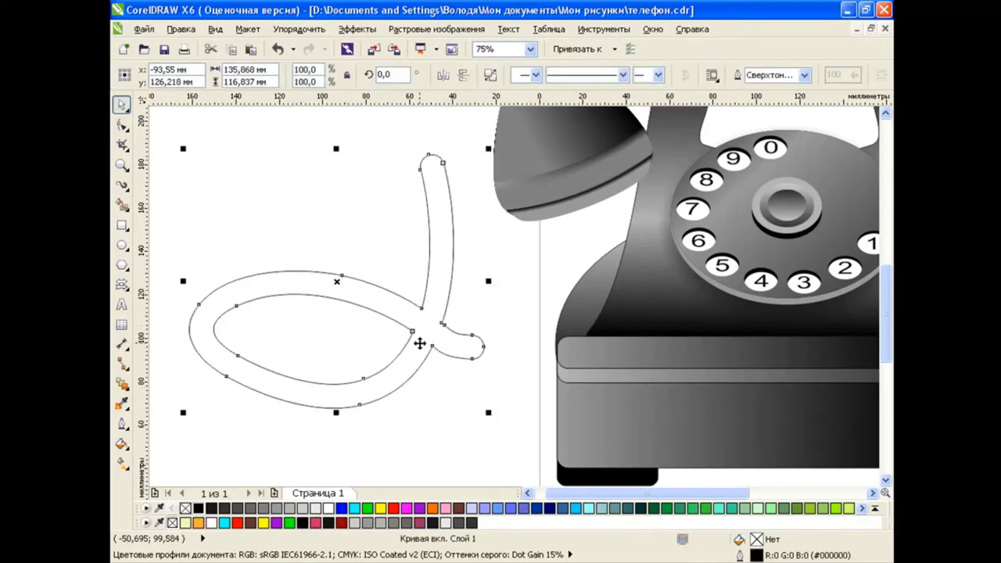
Step: Draw a two-point line across the cord near its end
left_click(125, 188)
left_click(182, 201)
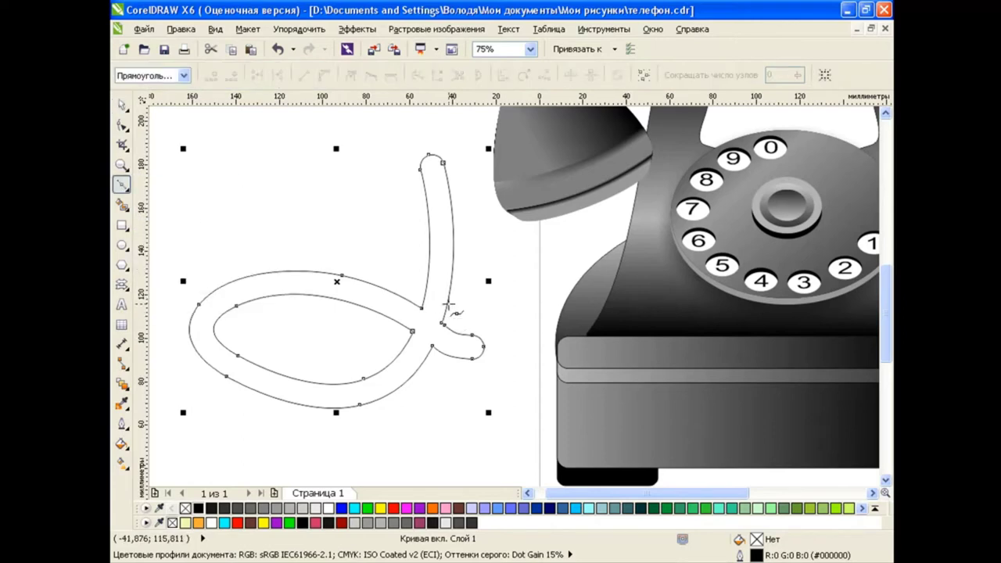
left_click_drag(425, 283, 378, 381)
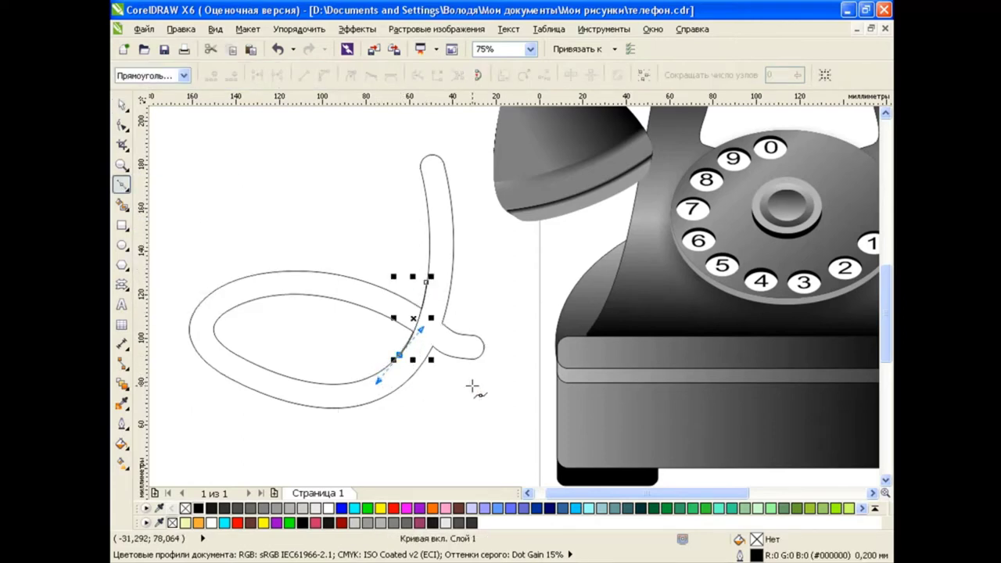
left_click(121, 104)
Step: Draw two short polyline cross lines over the cord near its tip
left_click(465, 413)
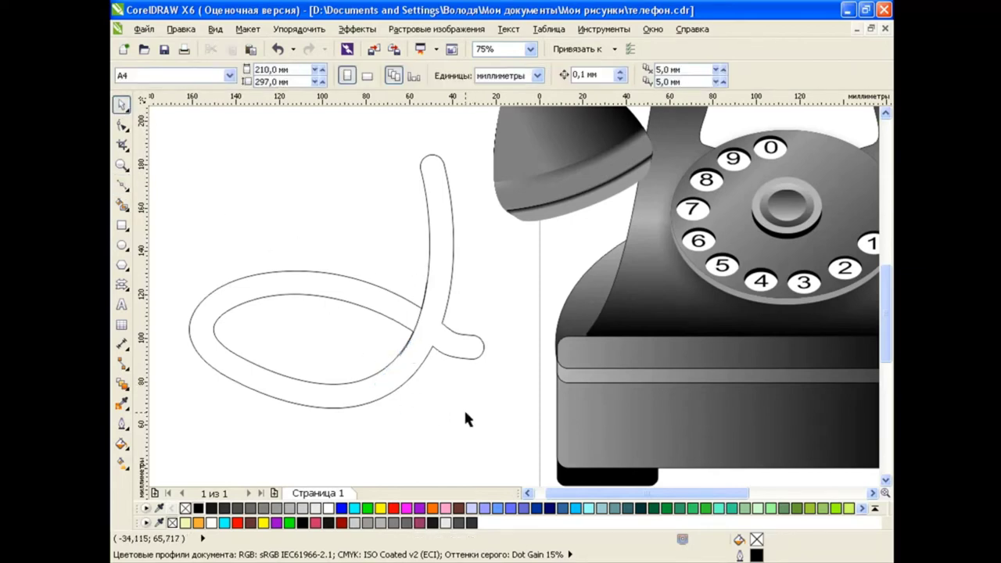
left_click(125, 193)
left_click(219, 282)
left_click(416, 305)
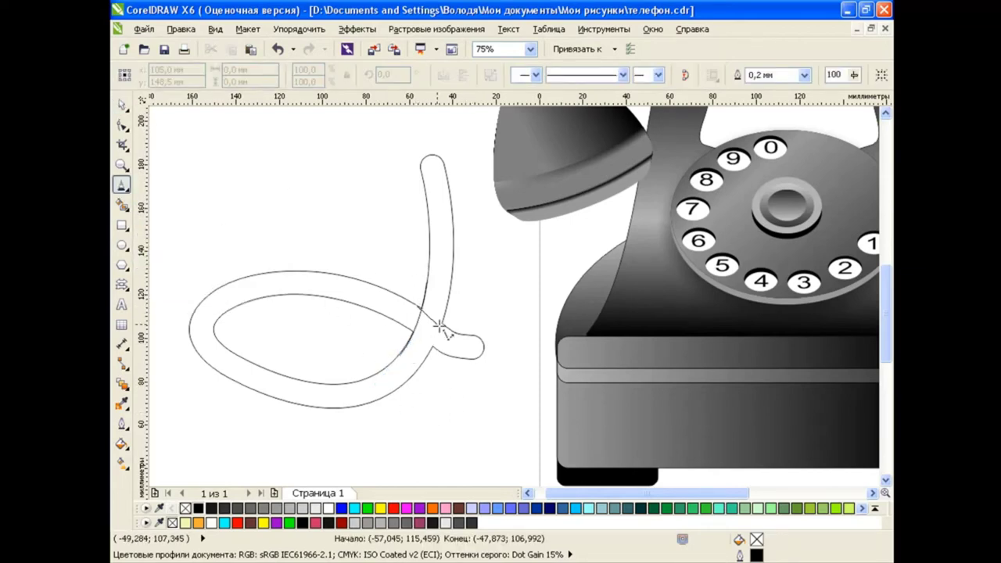
double_click(452, 332)
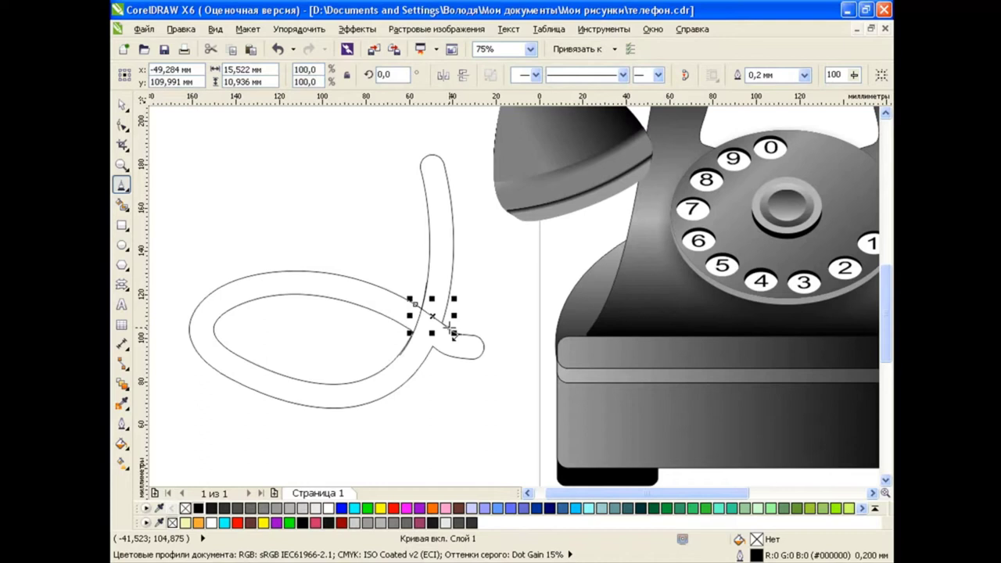
left_click(400, 325)
double_click(444, 355)
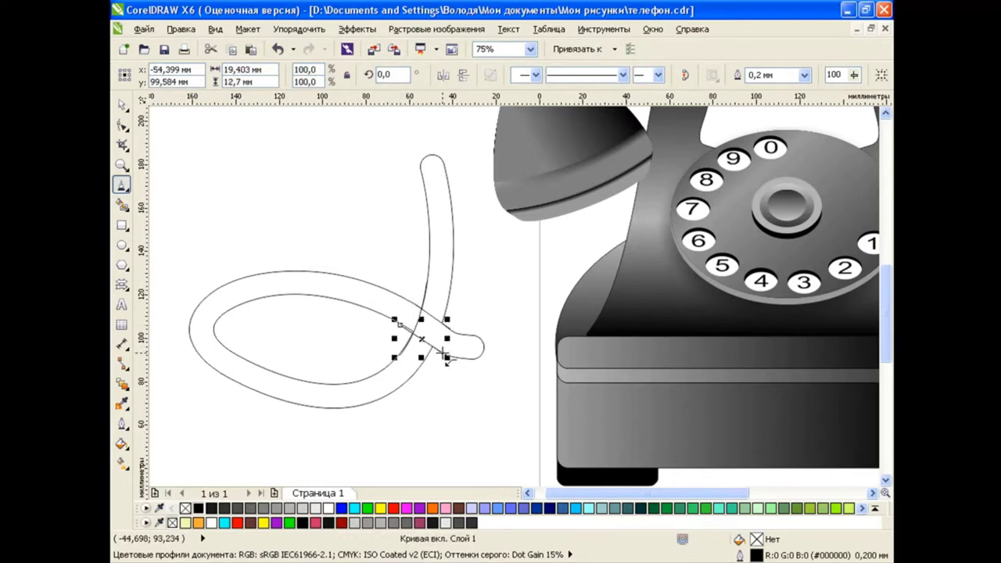
Step: Smart Fill the section between the cross lines with maroon
left_click(122, 204)
left_click(188, 198)
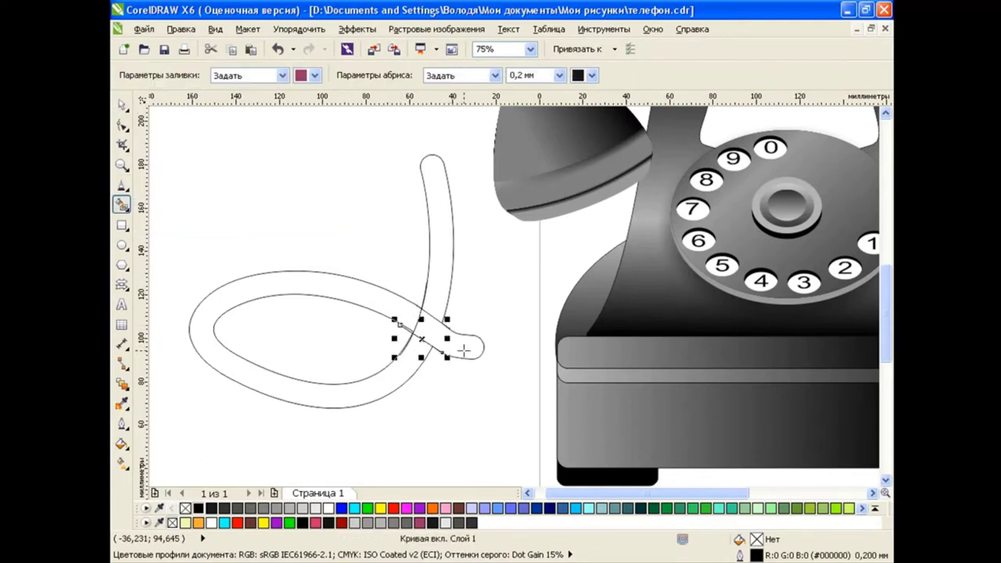
left_click(447, 344)
left_click(122, 104)
mouse_move(438, 324)
left_mouse_down()
mouse_move(491, 361)
mouse_move(447, 335)
left_mouse_up()
left_click(424, 313)
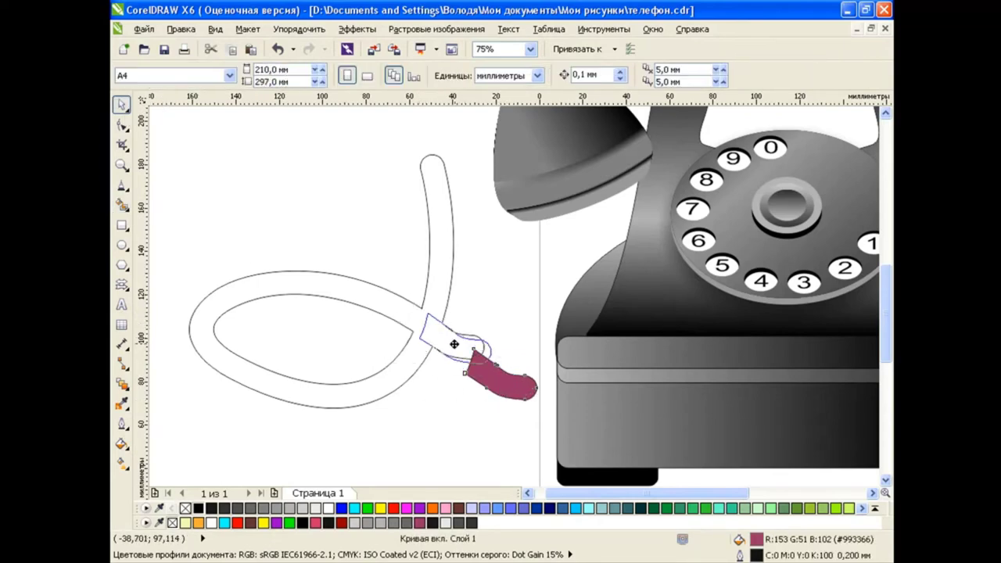
left_click(493, 402)
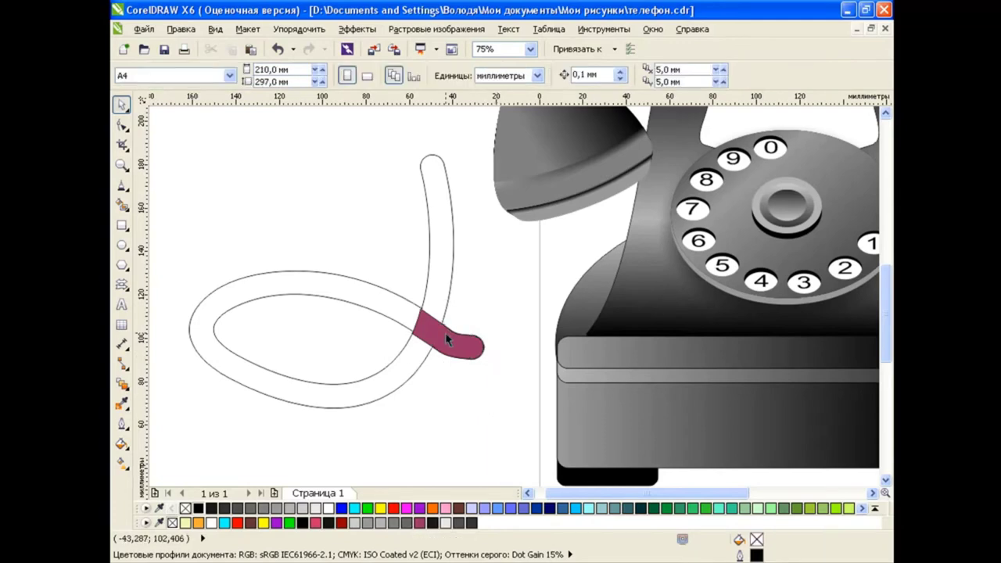
Step: Zoom in and nudge the cord outline slightly downward
scroll(444, 332, "up", 1)
left_click(410, 320)
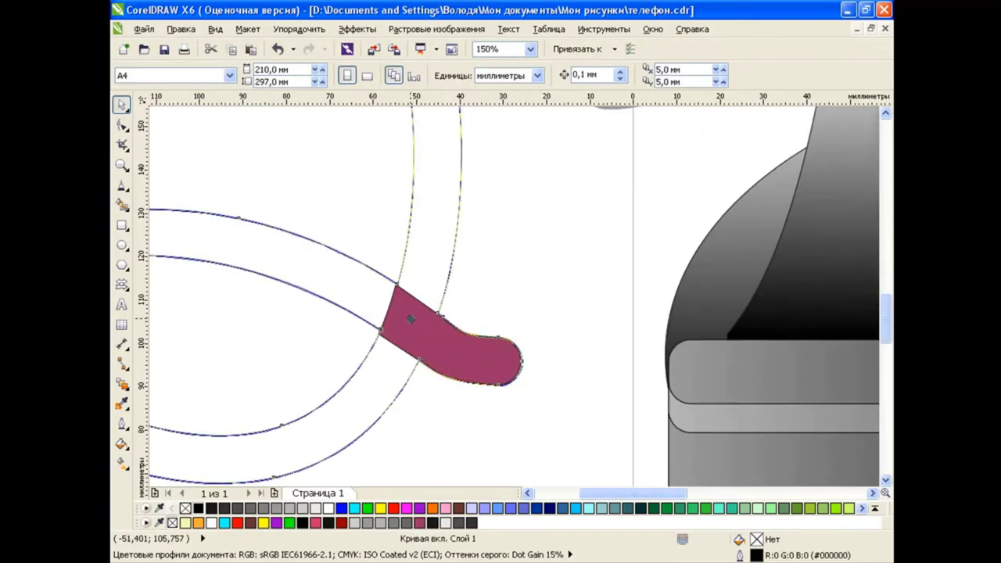
left_click(450, 399)
left_click(422, 277)
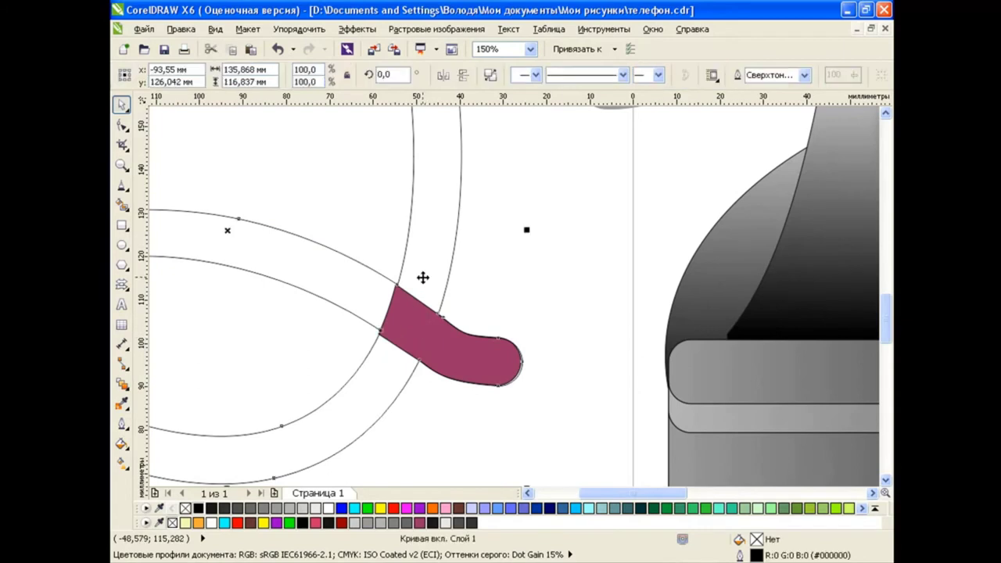
left_click_drag(423, 277, 422, 315)
left_click(479, 418)
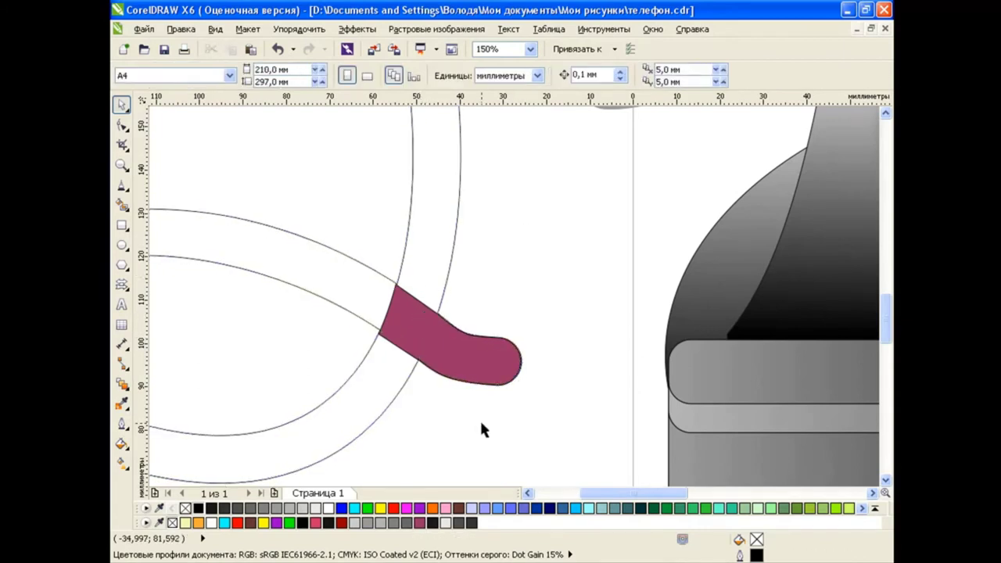
scroll(401, 262, "down", 1)
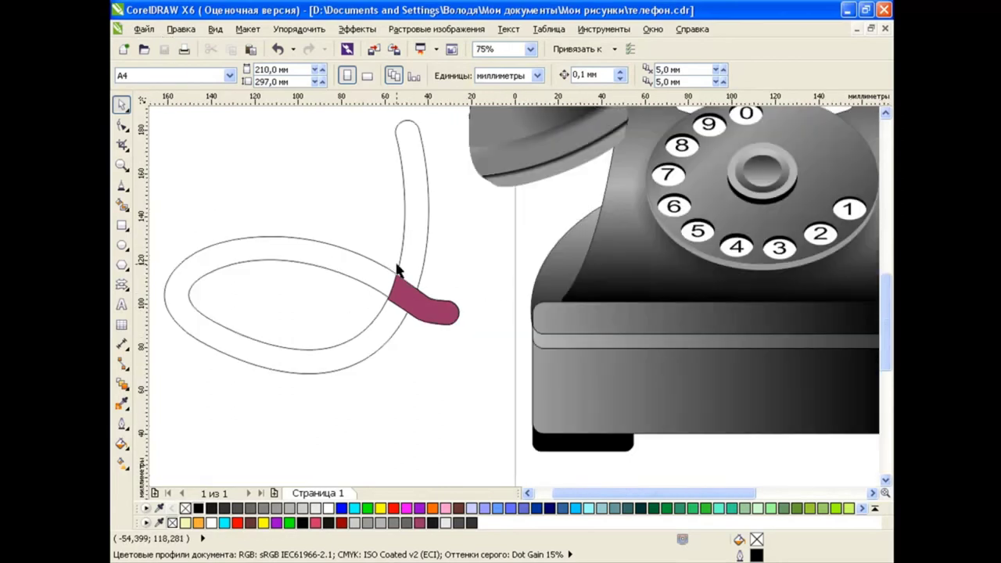
Step: Drag the maroon section beside the phone body and paste a copy of the loop
left_click(419, 217)
left_click(426, 368)
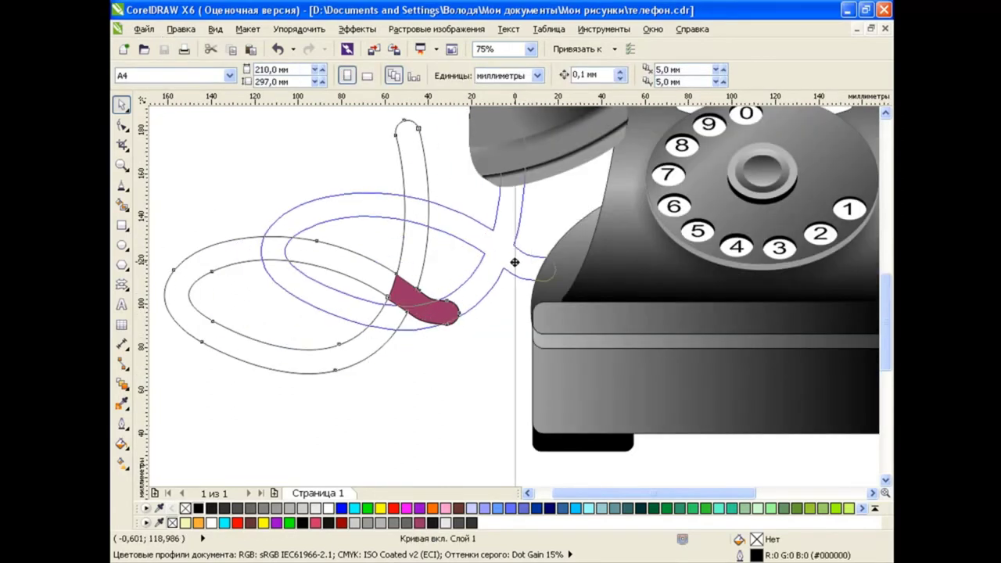
left_click_drag(452, 310, 534, 243)
left_click(399, 307)
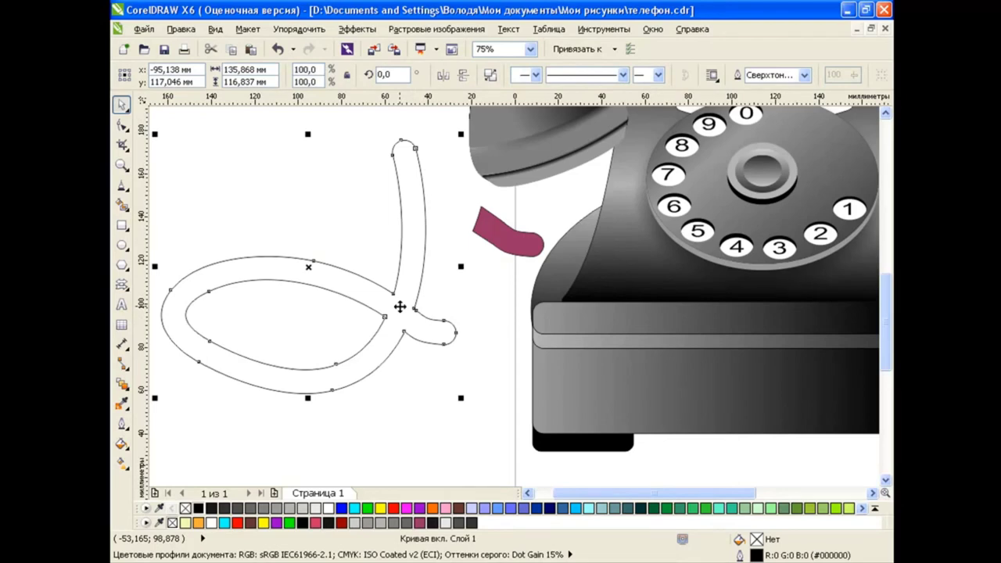
left_click(249, 50)
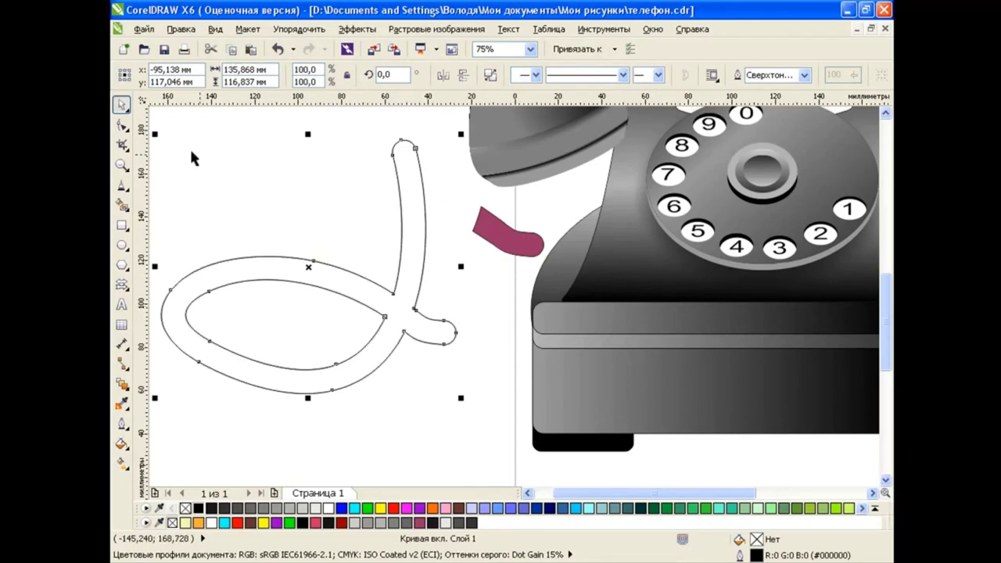
Step: Drag nodes to reshape the cord outline's loop top, stem, left side and bottom curve
key("F10")
mouse_move(402, 144)
left_mouse_down()
mouse_move(416, 154)
mouse_move(402, 142)
left_mouse_up()
left_click_drag(417, 307, 402, 313)
left_click_drag(317, 268, 312, 270)
left_click_drag(171, 290, 207, 284)
left_click(199, 362)
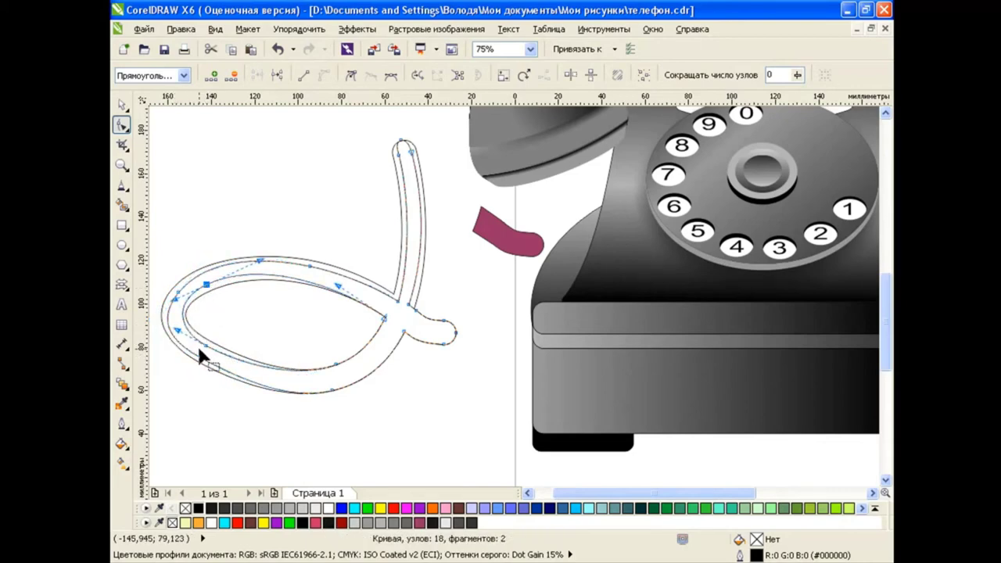
left_click_drag(200, 352, 206, 346)
left_click_drag(333, 384, 333, 389)
mouse_move(384, 331)
left_mouse_down()
mouse_move(391, 319)
mouse_move(446, 331)
mouse_move(416, 319)
mouse_move(436, 405)
mouse_move(409, 384)
left_mouse_up()
Step: Reshape the cord's tail end and the node near the loop crossing
left_click(443, 322)
scroll(415, 319, "up", 1)
scroll(415, 319, "up", 1)
scroll(538, 445, "down", 1)
left_click_drag(539, 446, 529, 462)
left_click_drag(443, 432, 444, 422)
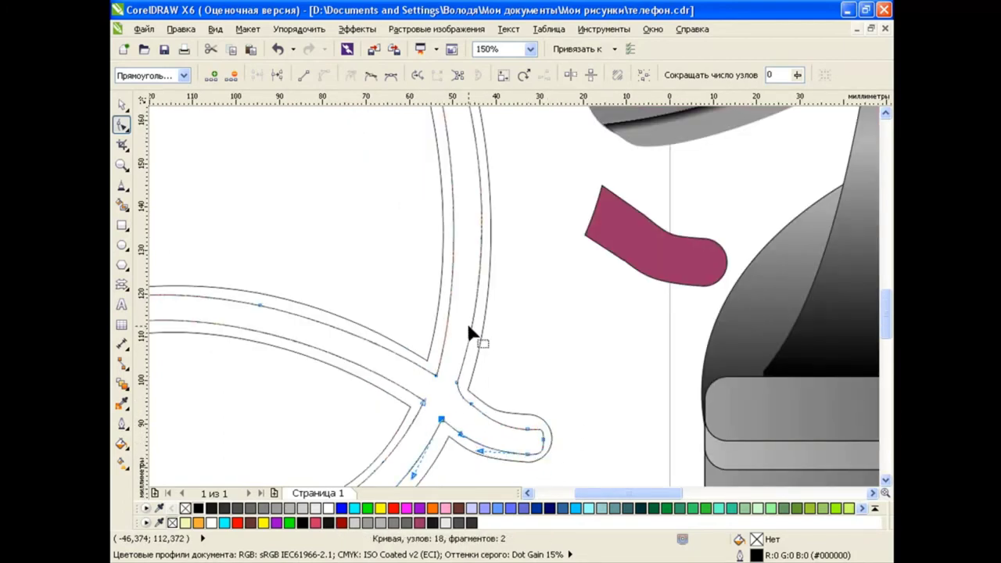
scroll(469, 328, "down", 1)
key("space")
Step: Fill the outer cord curve black and the inner curve grey, then blend them without outlines
left_click(346, 234)
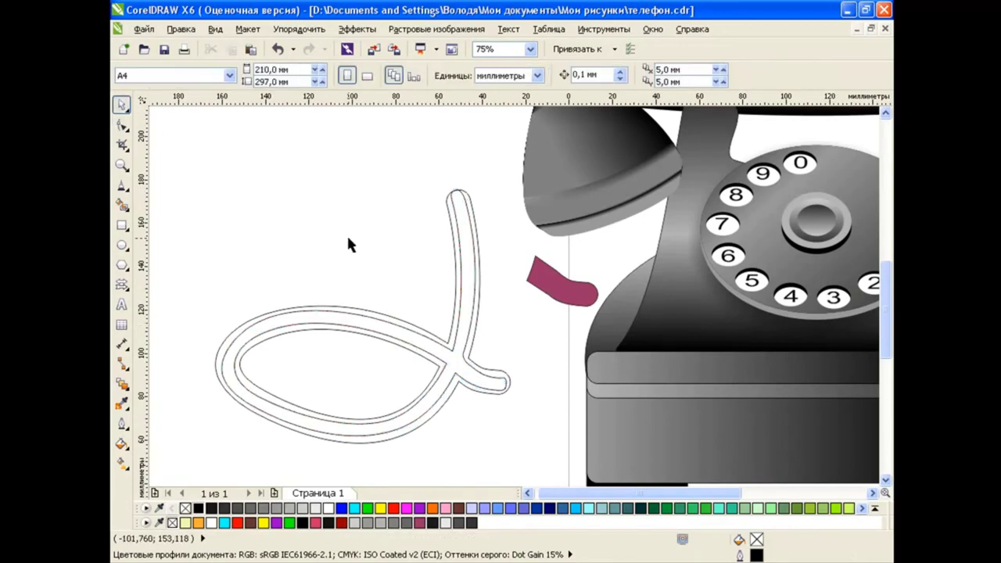
left_click(505, 380)
left_click(198, 508)
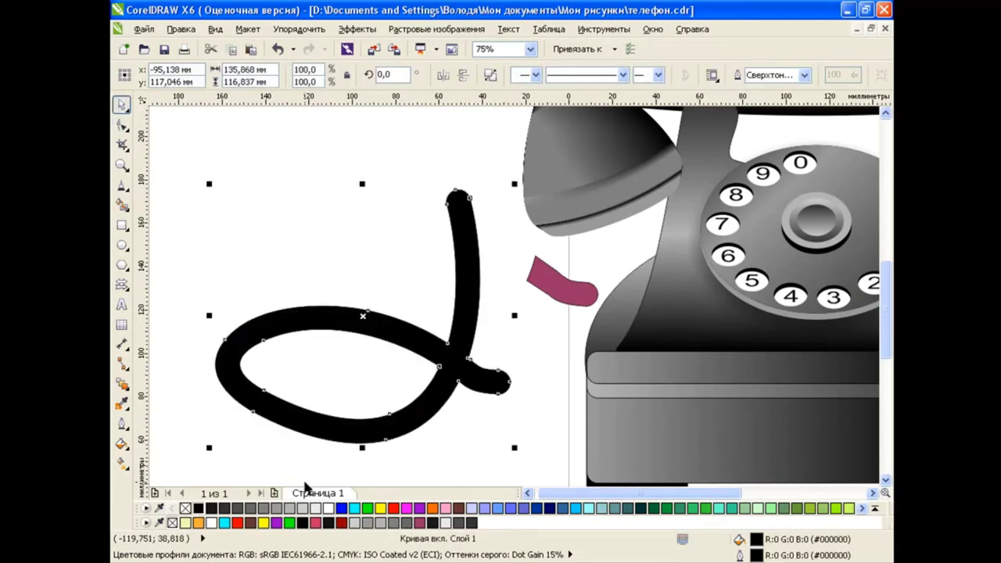
left_click(453, 359)
left_click(265, 510)
left_click(122, 384)
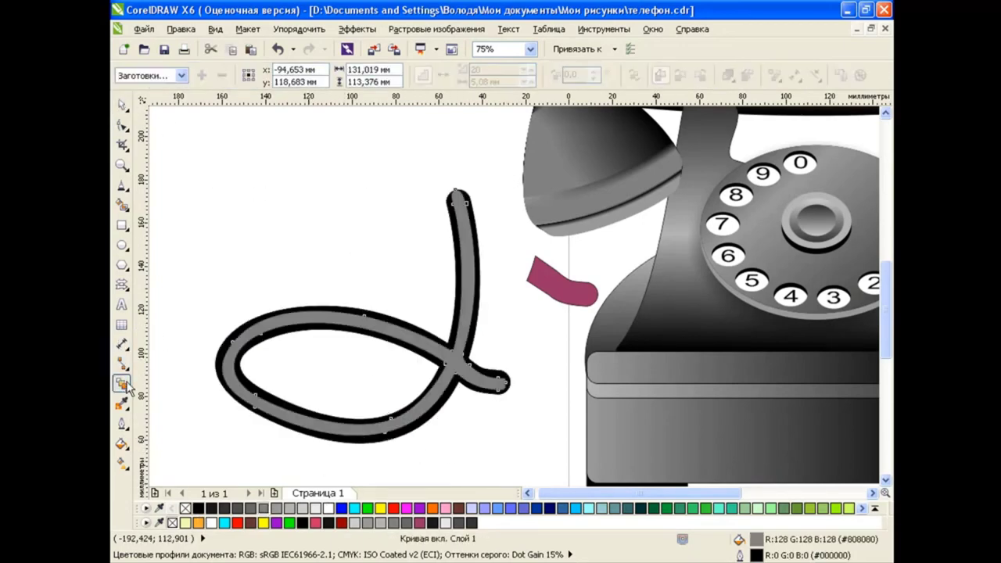
left_click_drag(375, 336, 376, 340)
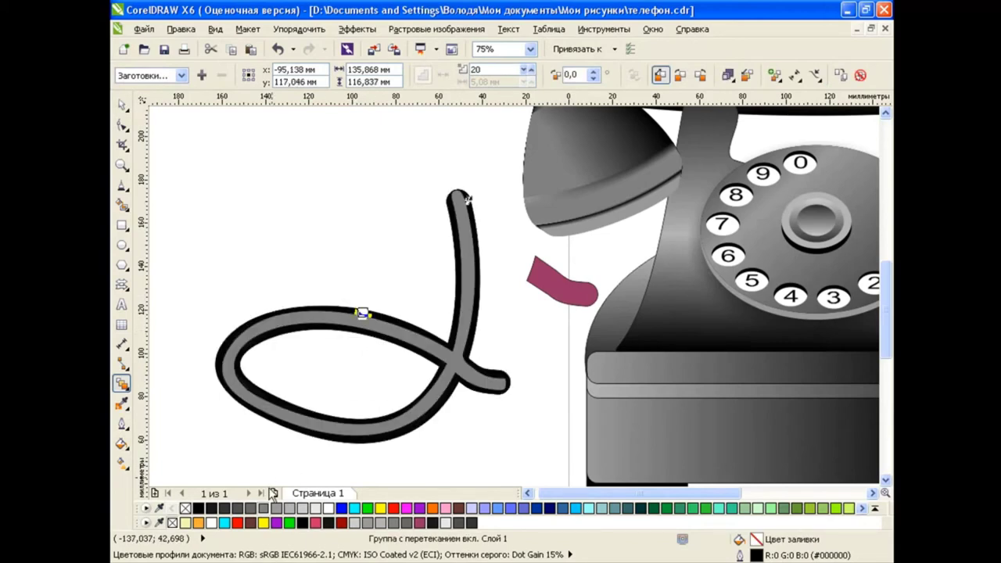
right_click(185, 508)
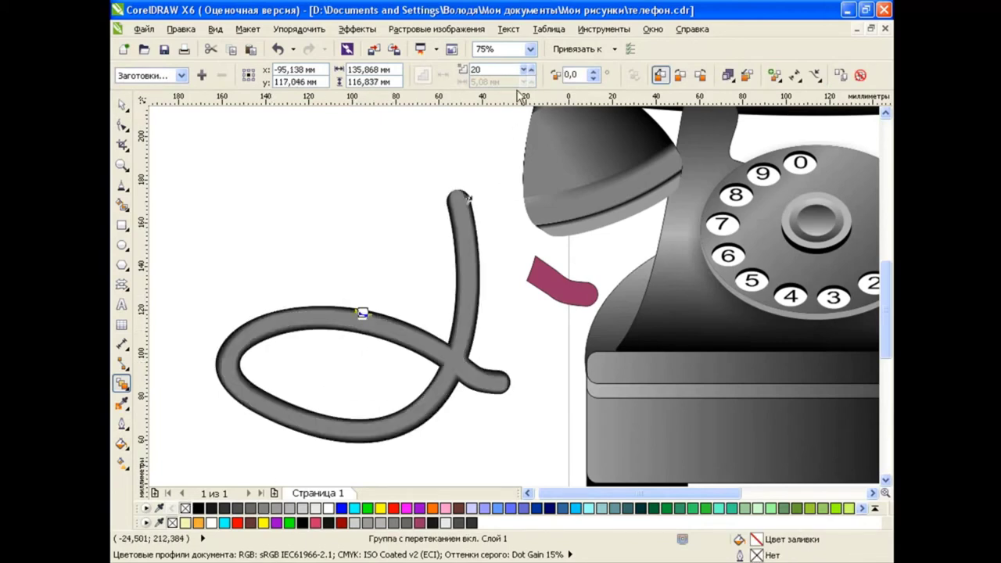
Step: Inspect the blended cord curve's nodes with the Shape tool
left_click(122, 123)
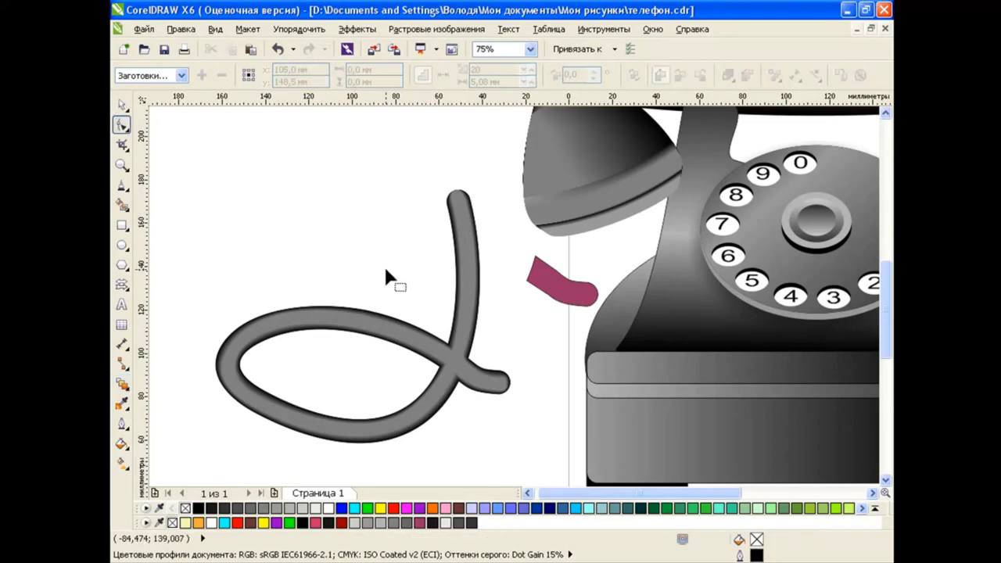
left_click(443, 331)
scroll(459, 238, "up", 1)
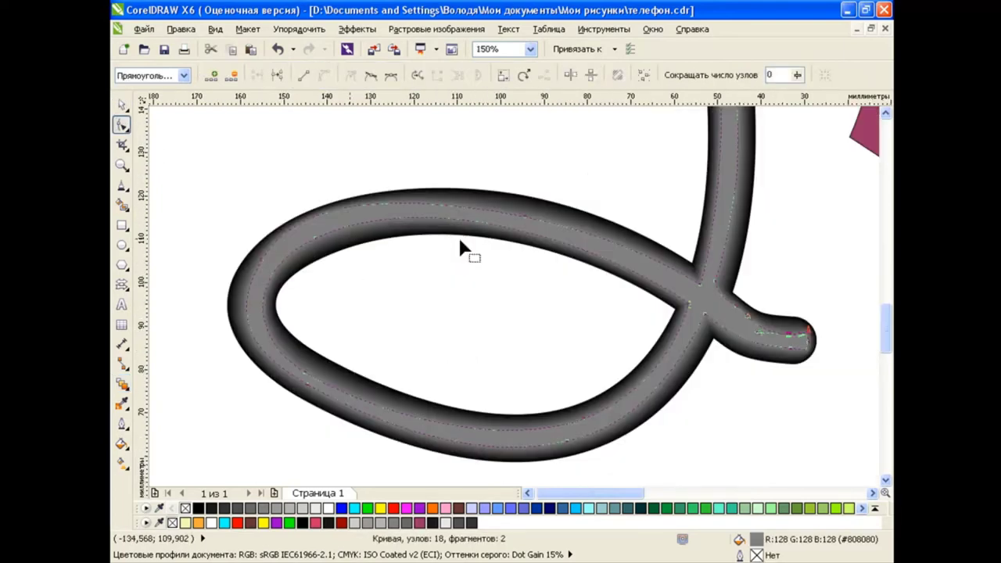
Step: Select the magenta piece at the cord crossing for node editing
key("space")
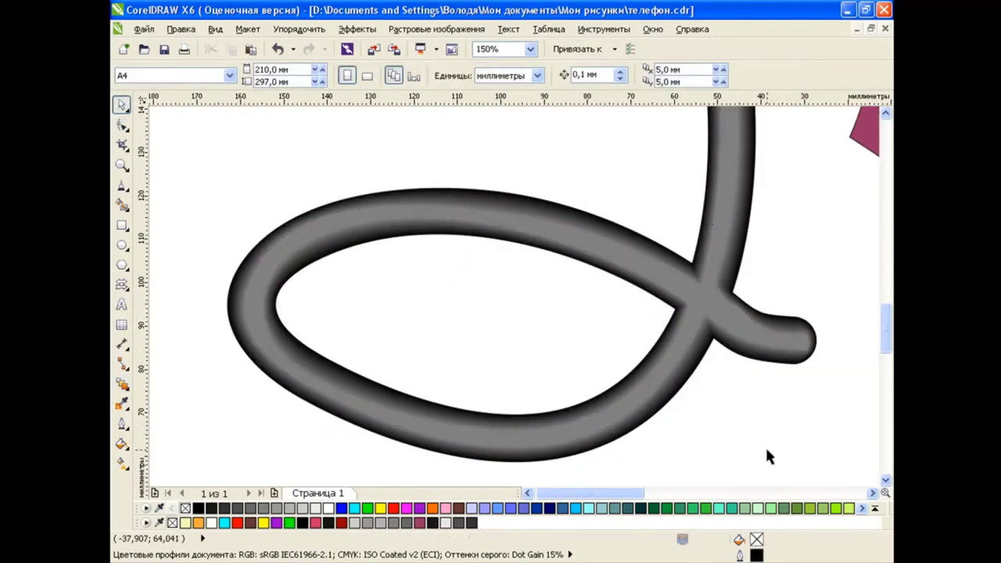
scroll(766, 456, "right", 4)
left_click(529, 330)
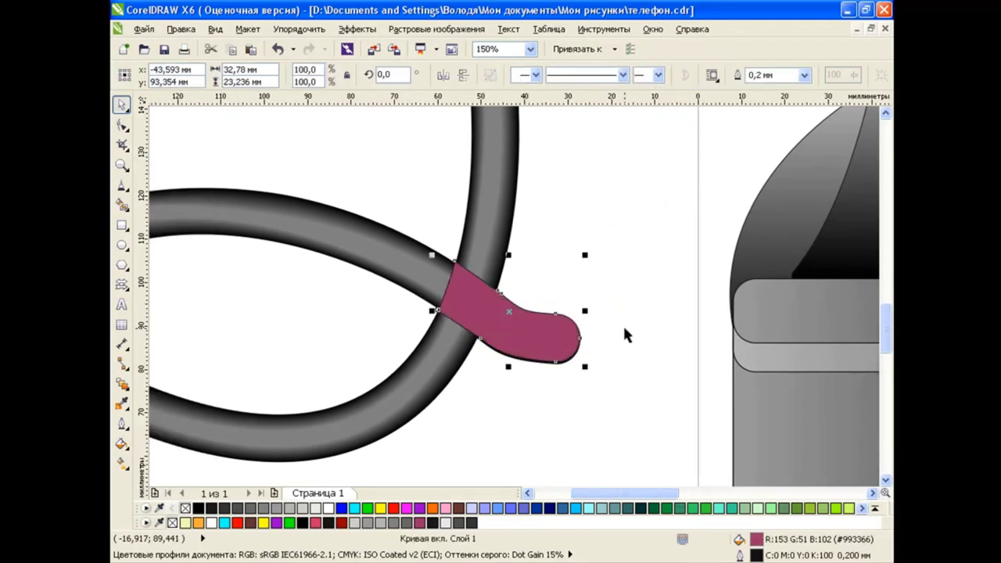
scroll(470, 297, "up", 2)
left_click(121, 125)
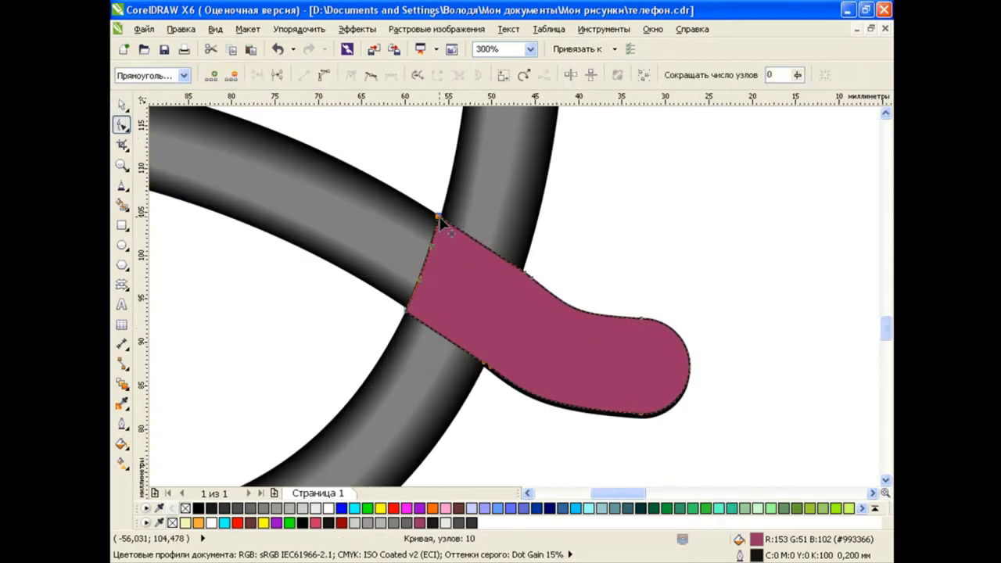
left_click_drag(654, 412, 649, 418)
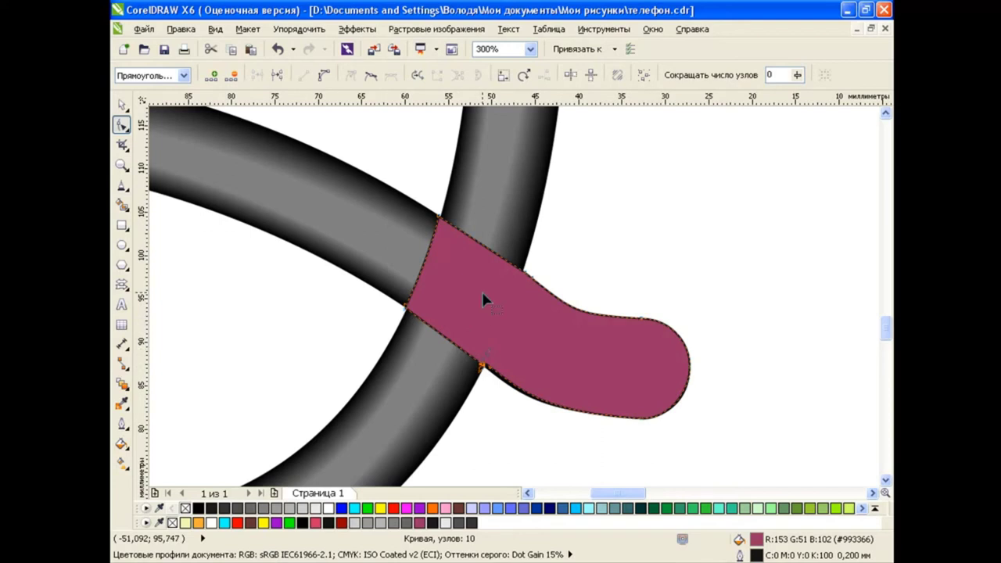
left_click(123, 104)
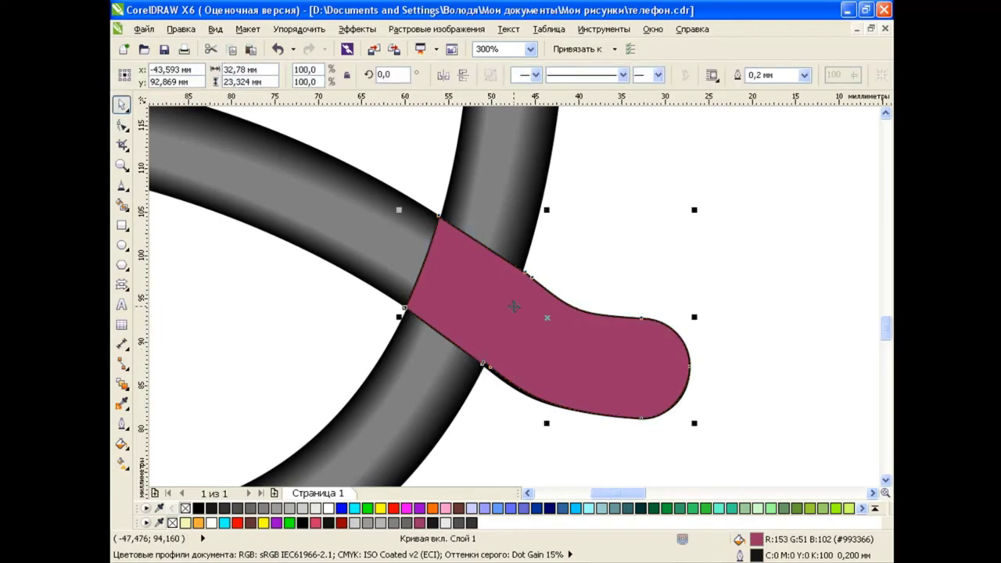
left_click(125, 129)
Step: Pull the piece's upper and lower edges inward into an inner strip filled grey
mouse_move(424, 207)
left_mouse_down()
mouse_move(558, 297)
mouse_move(526, 300)
left_mouse_up()
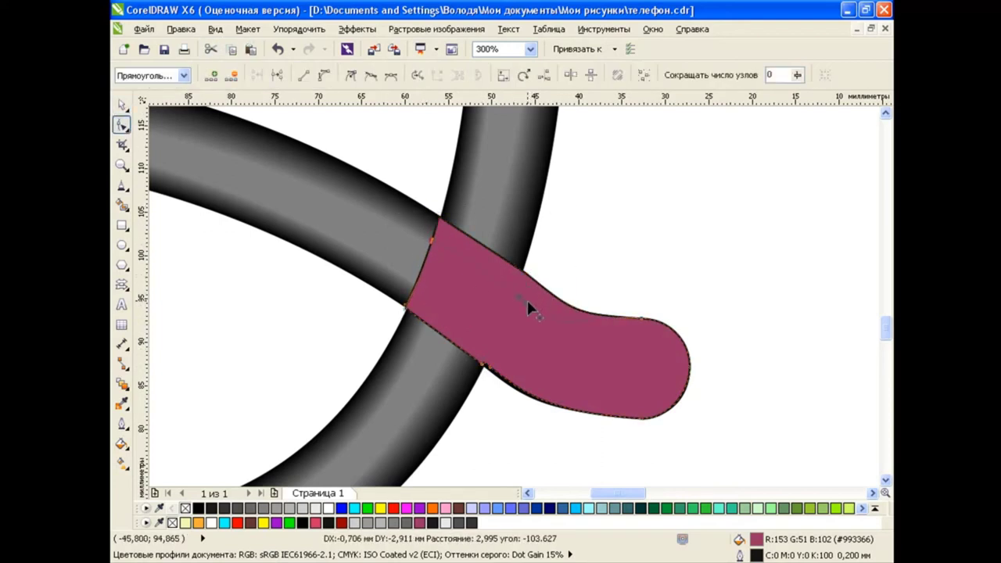
left_click_drag(655, 329, 641, 344)
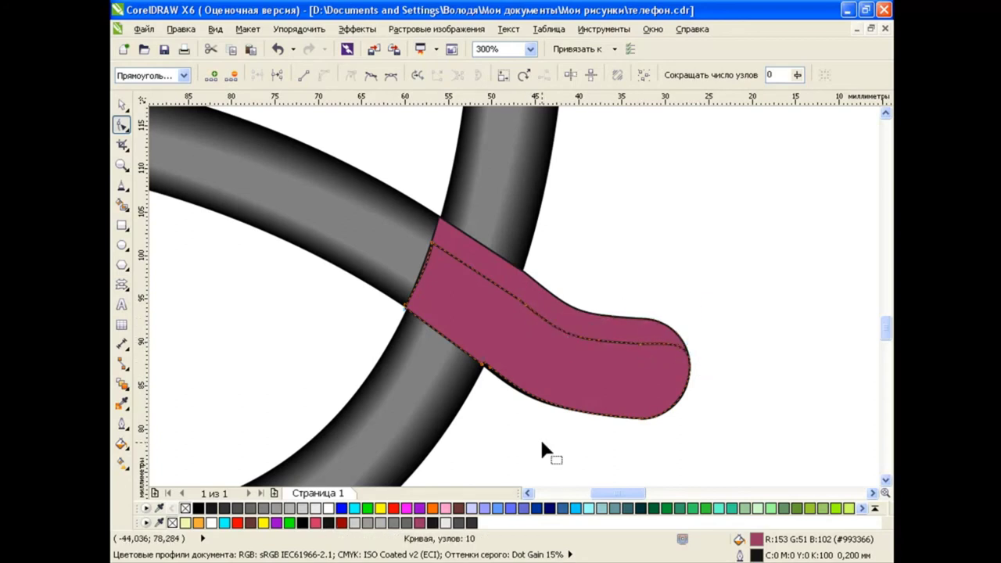
mouse_move(368, 298)
left_mouse_down()
mouse_move(509, 391)
mouse_move(500, 352)
left_mouse_up()
left_click_drag(643, 418, 641, 396)
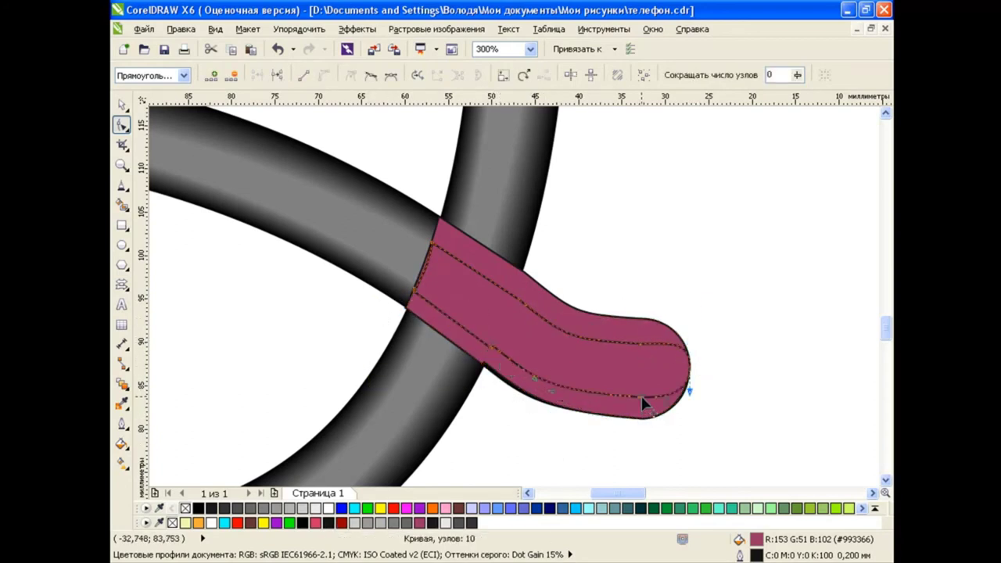
left_click(121, 104)
left_click(524, 362)
left_click(277, 507)
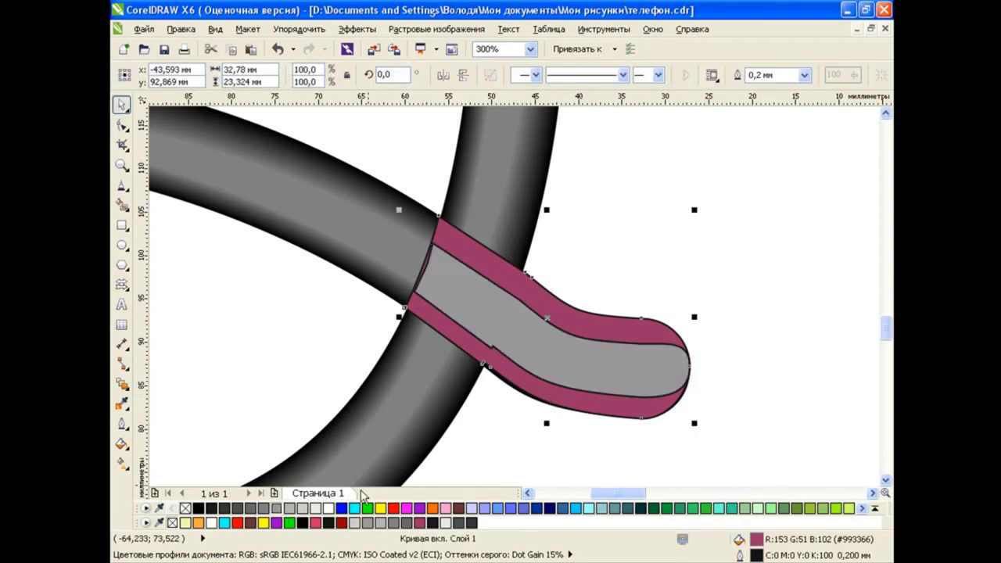
Step: Fill the outer band black, blend it to the grey inner strip, and remove outlines
left_click(198, 508)
left_click(123, 383)
left_click_drag(566, 383, 548, 318)
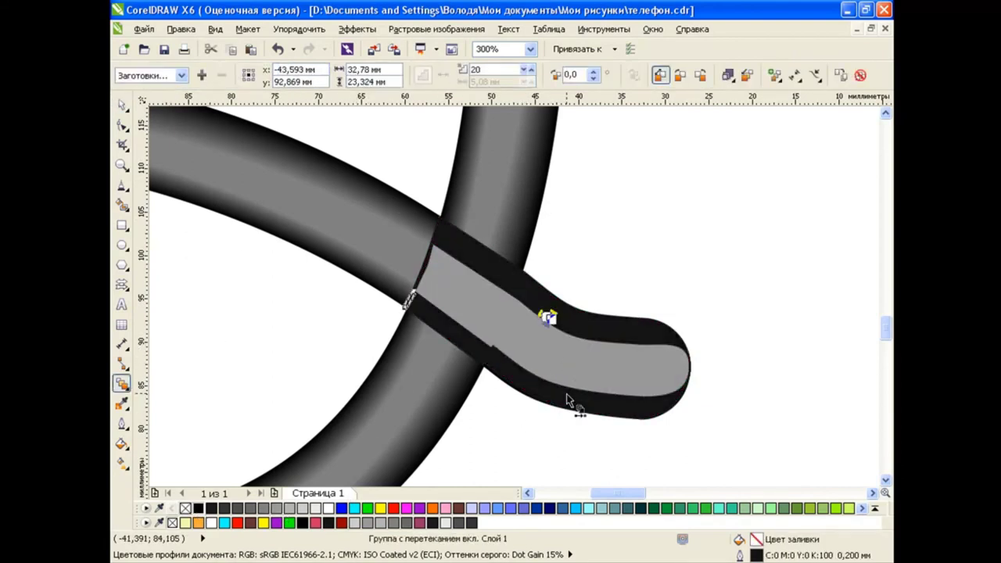
right_click(185, 509)
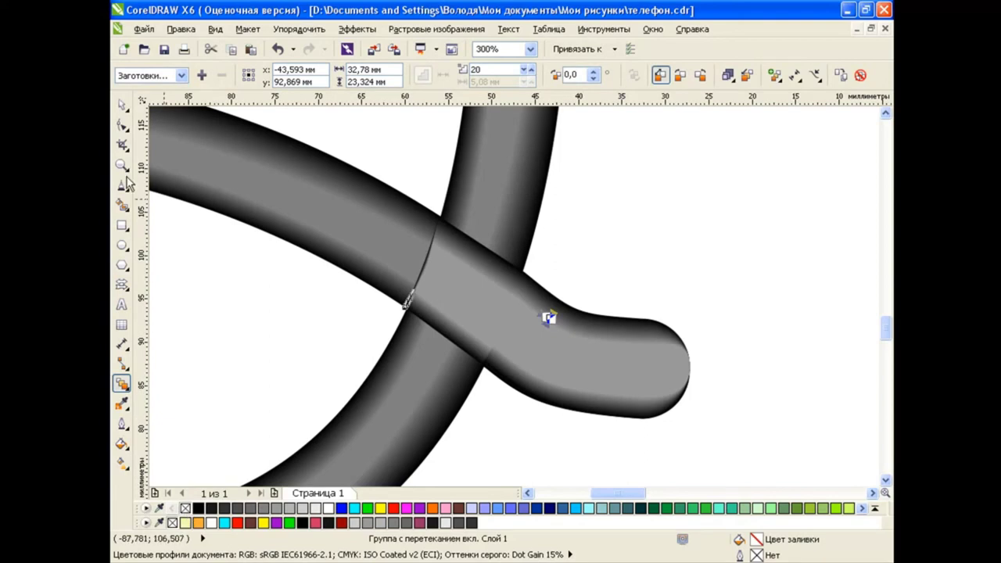
left_click(121, 104)
left_click(483, 309)
left_click(265, 508)
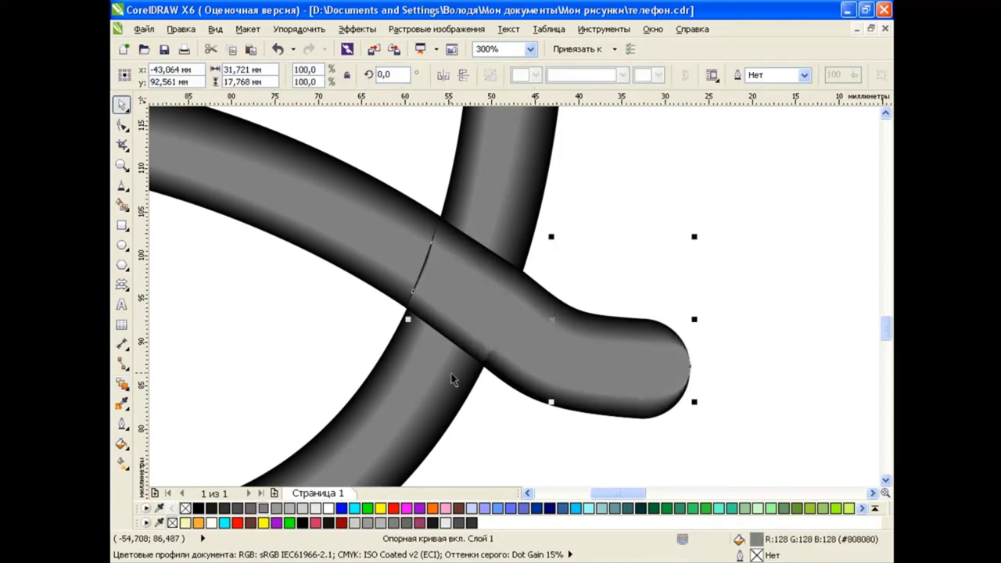
Step: Reshape the inner grey curve's nodes near the tip, upper edge and lower left
left_click(121, 125)
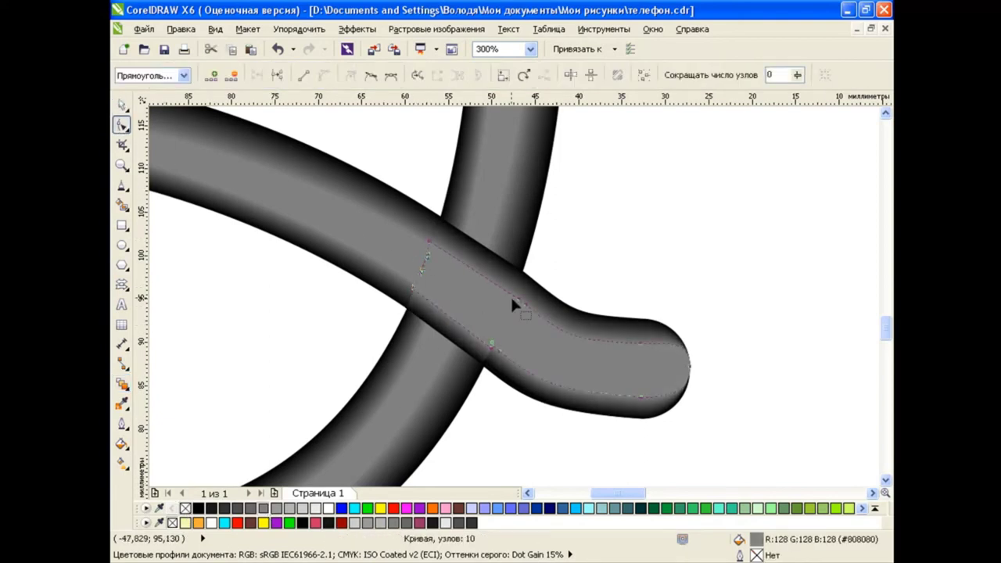
left_click_drag(520, 301, 480, 273)
left_click(277, 49)
left_click_drag(521, 306, 521, 308)
left_click_drag(426, 244, 428, 250)
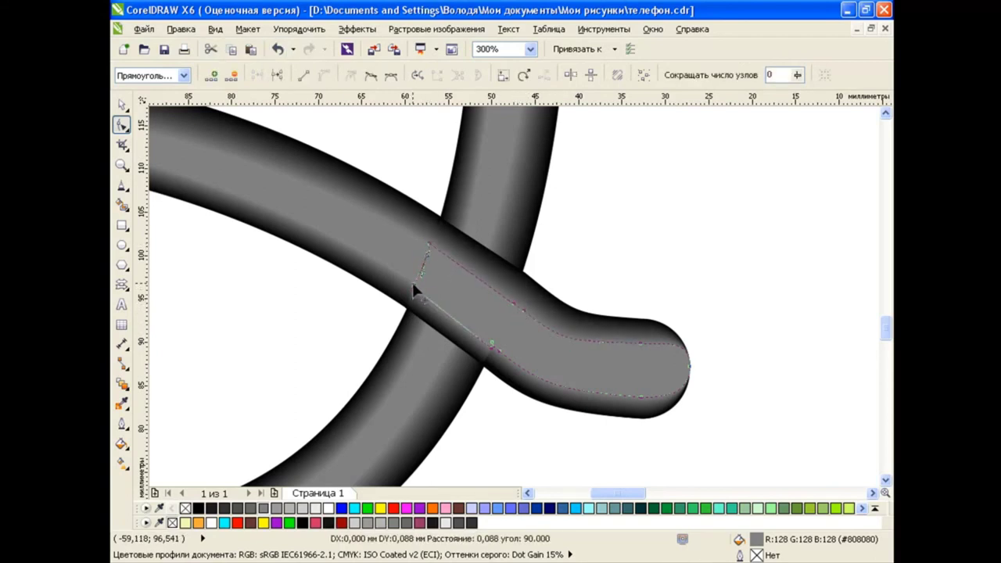
left_click_drag(414, 285, 412, 276)
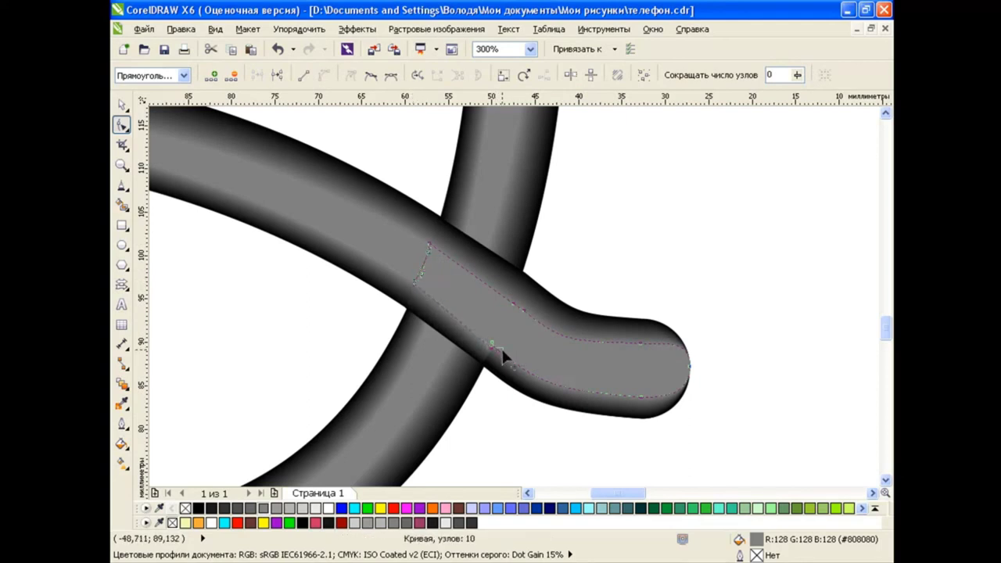
Step: Nudge one more inner-curve node, then clear the selection
key("space")
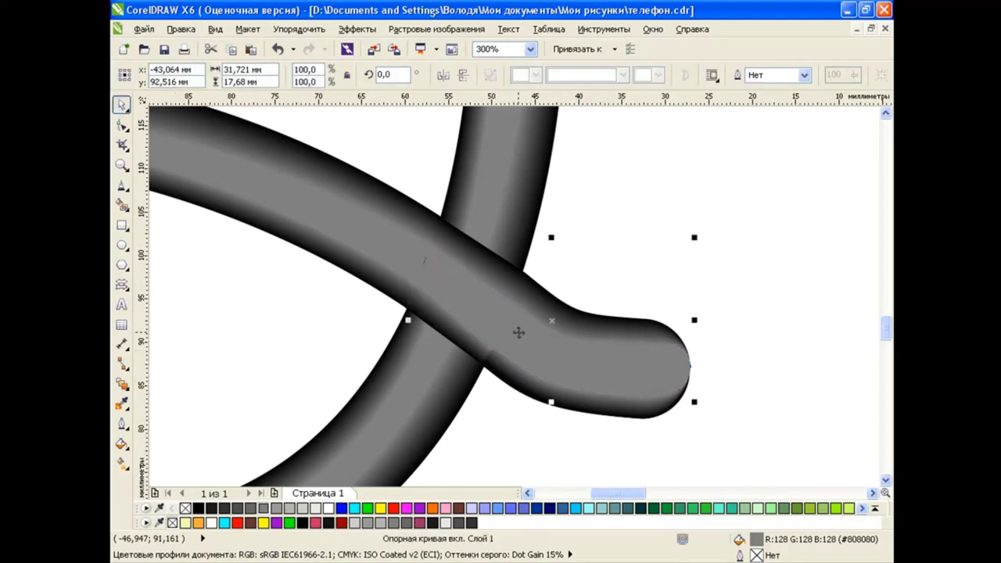
left_click(519, 330)
left_click(121, 125)
left_click_drag(423, 260, 421, 259)
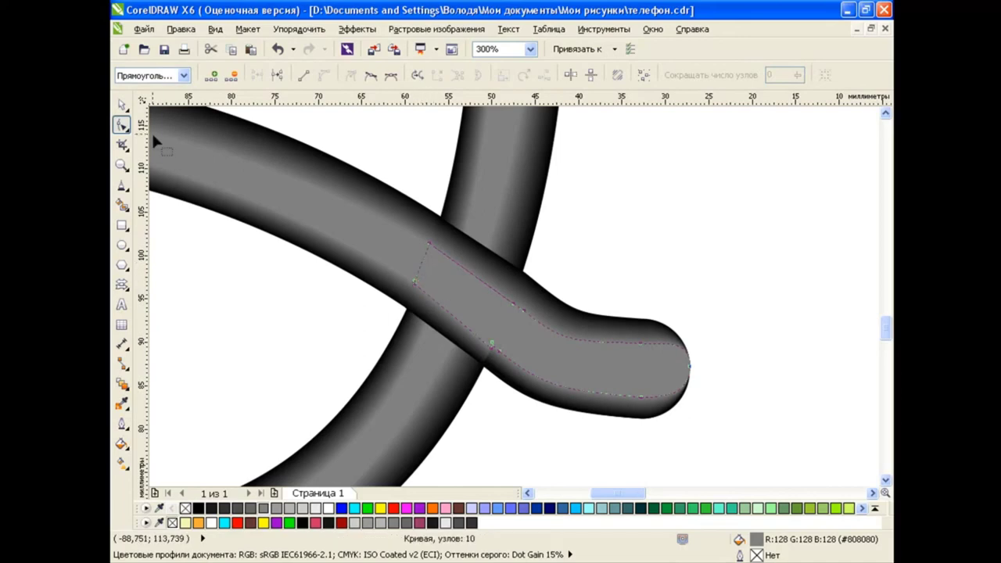
left_click(121, 104)
left_click(518, 466)
scroll(512, 431, "down", 4)
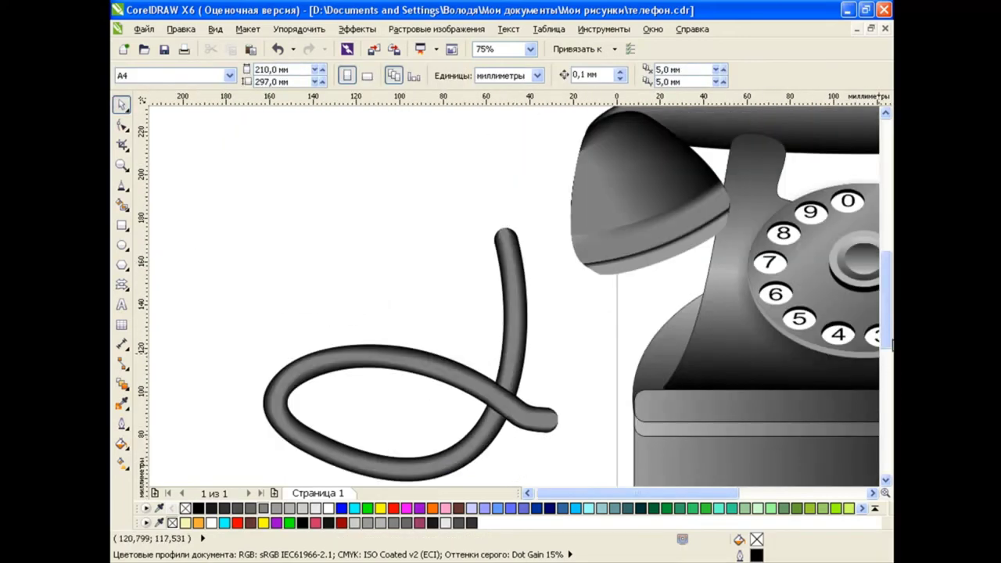
Step: Move the whole cord so its end meets the telephone and send it to the back
left_click_drag(888, 333, 888, 349)
left_click_drag(251, 135, 589, 467)
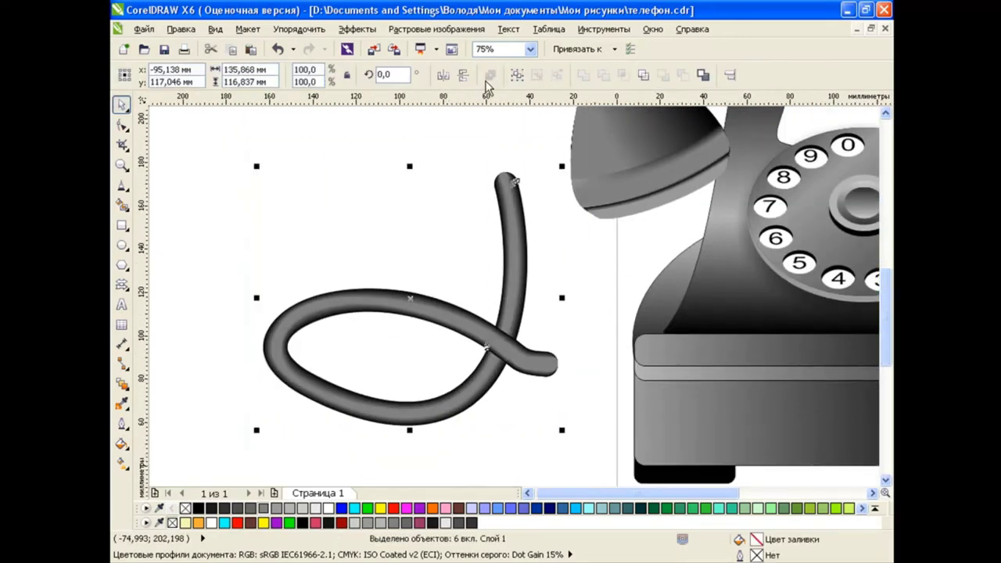
left_click_drag(503, 327, 602, 348)
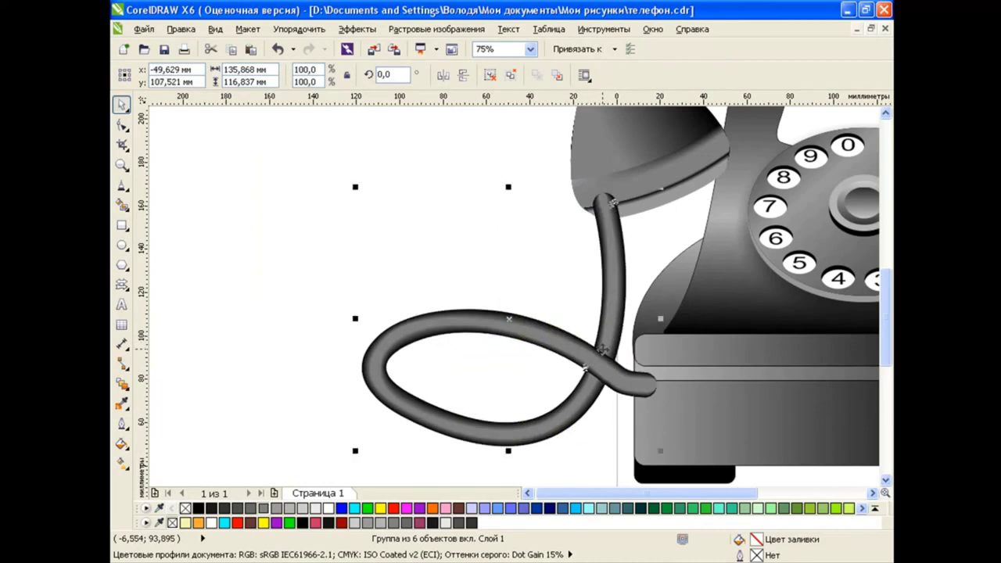
key("shift+Page_Down")
left_click(311, 286)
Step: Bring the whole telephone into view and remove the selected group's outline
scroll(550, 305, "down", 2)
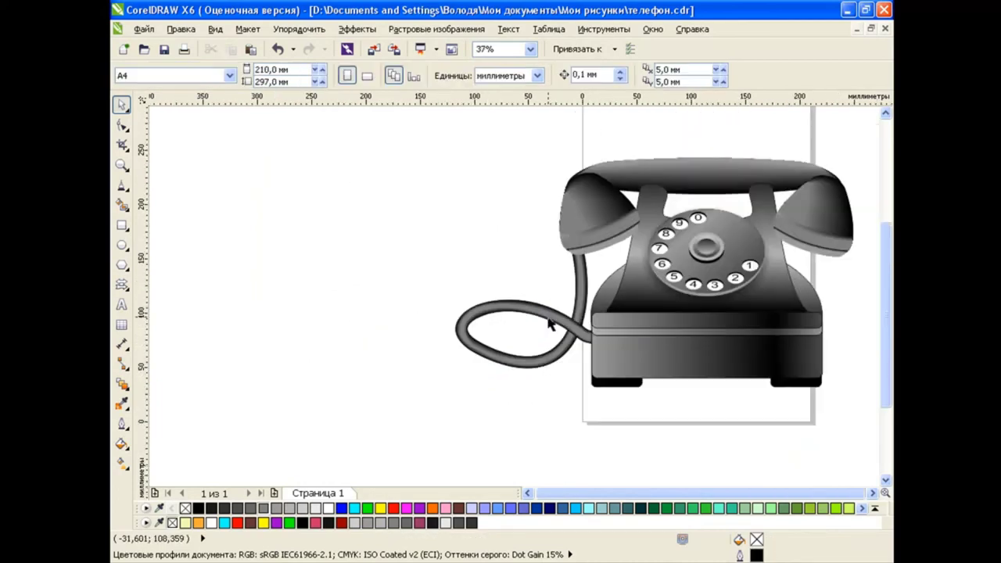
left_click_drag(700, 493, 860, 492)
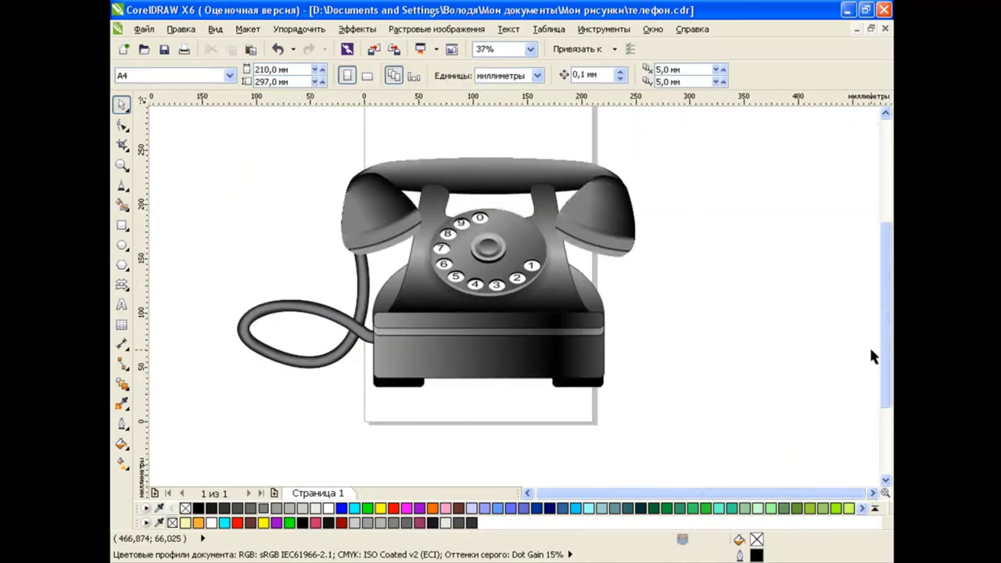
scroll(874, 346, "up", 1)
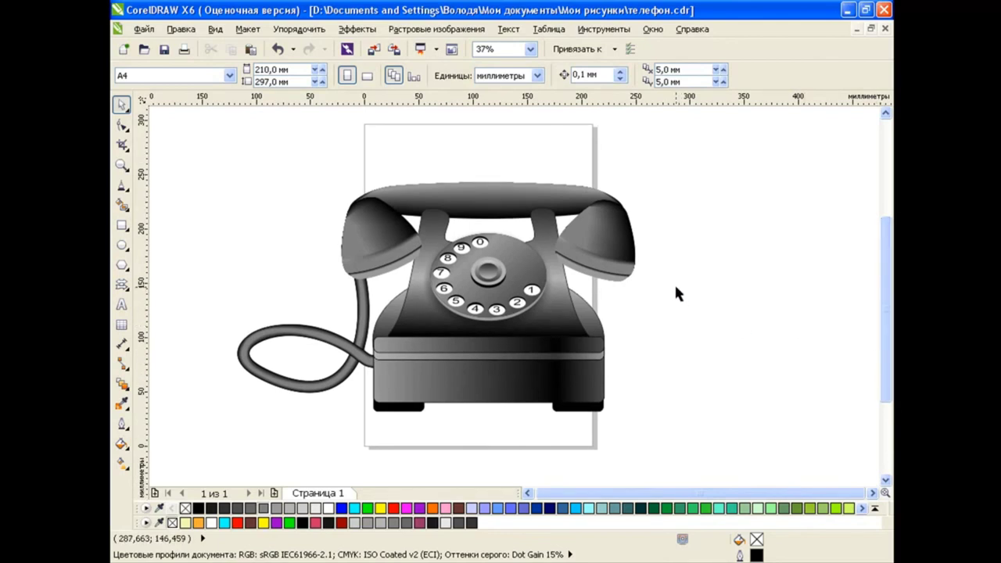
right_click(185, 508)
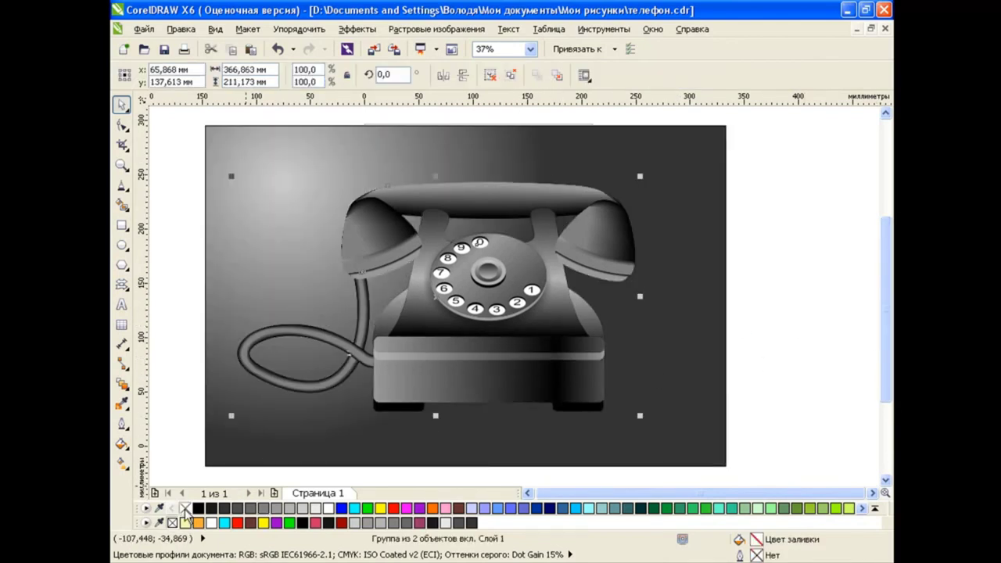